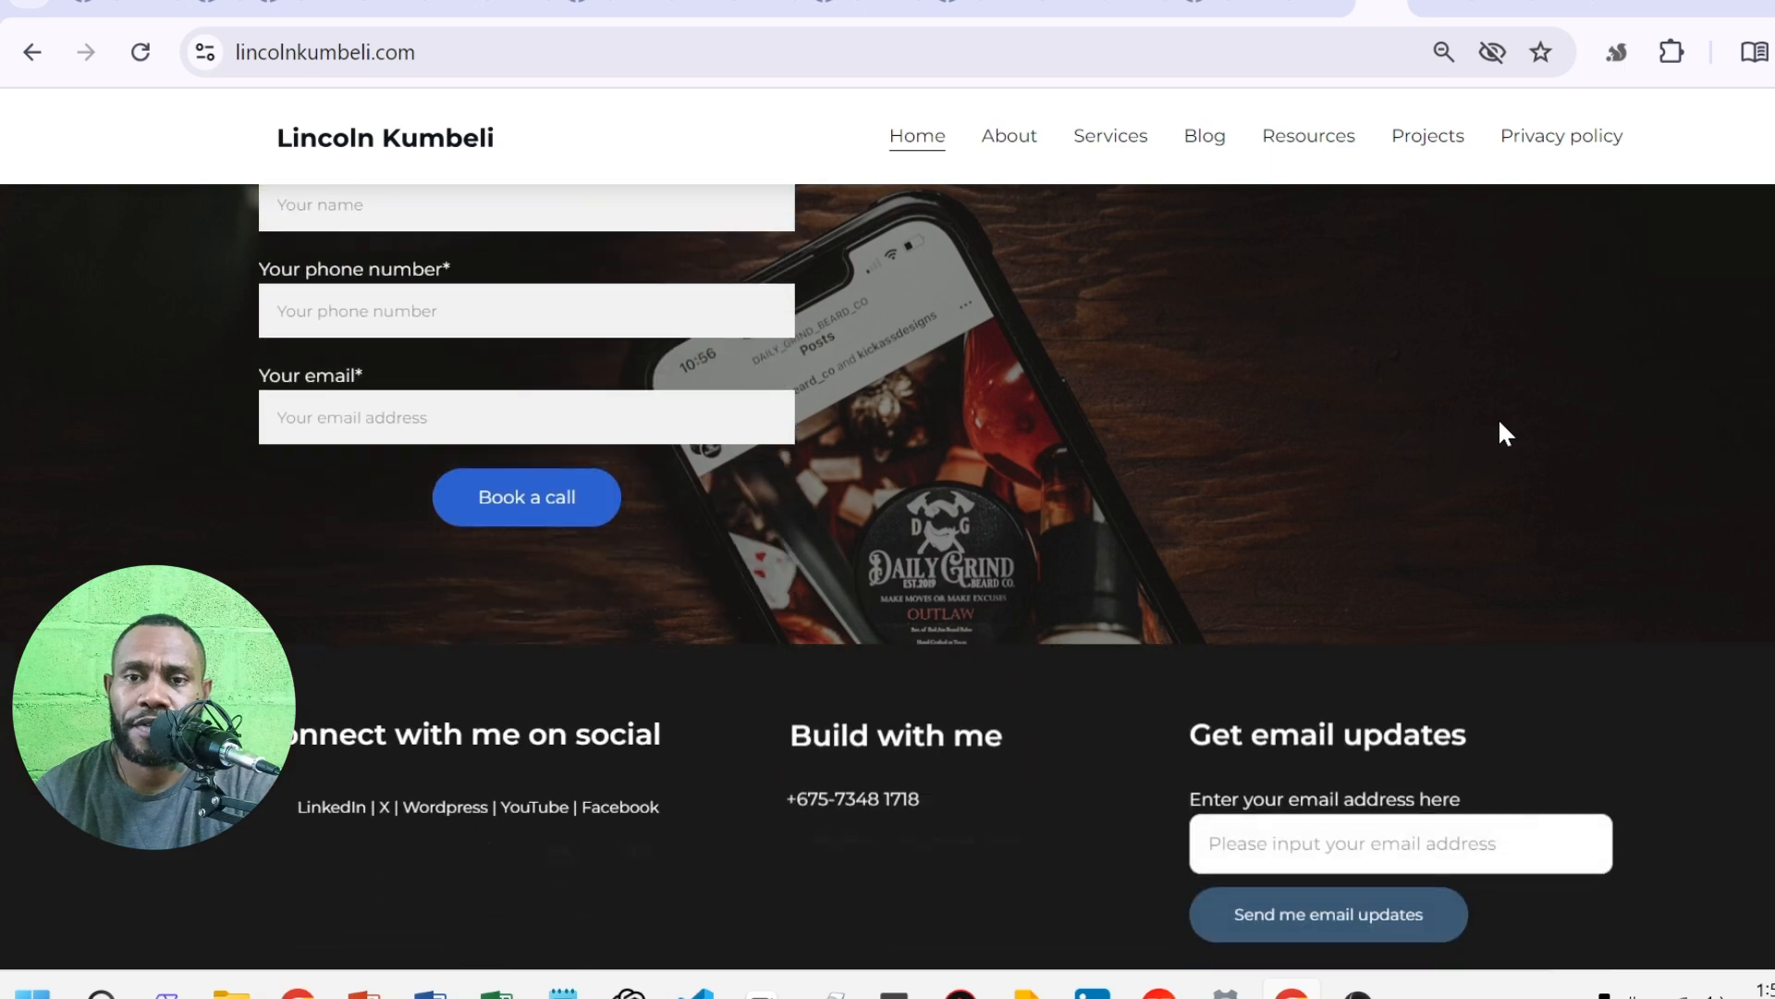
- Go to the 2K Medical Centre PNG Facebook page and open its 2kmed.com website link in a new tab
scroll(1498, 424, "up", 6)
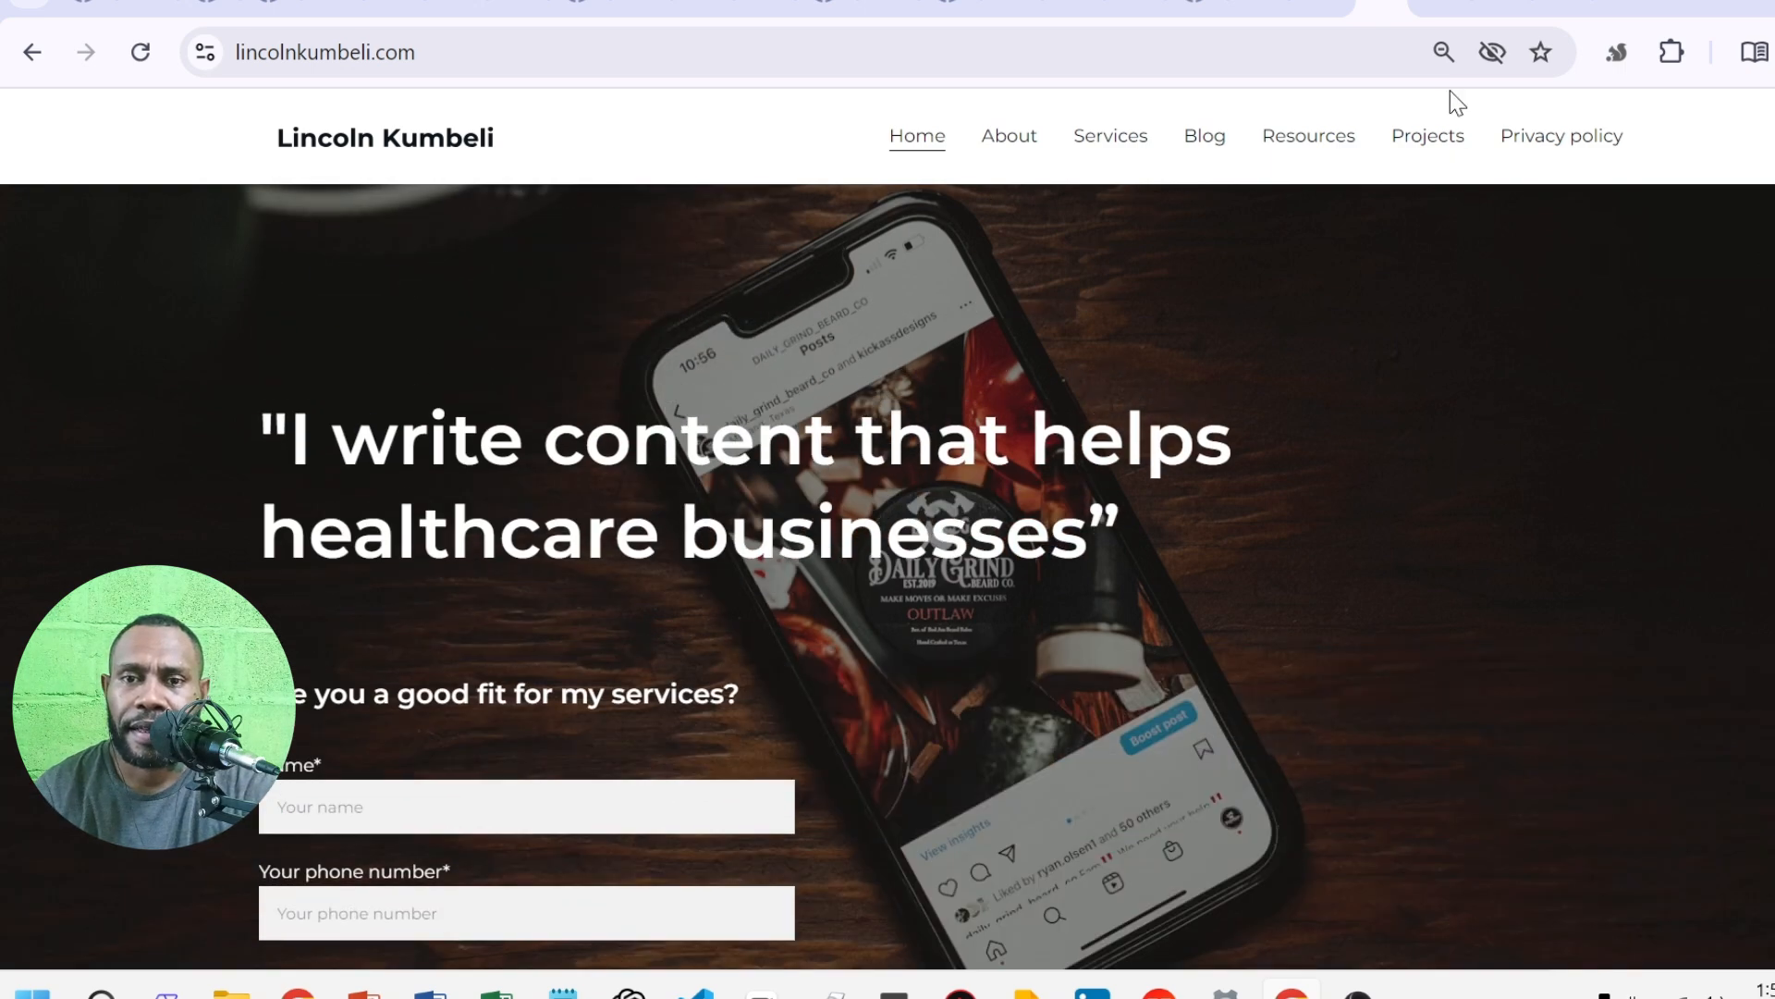
left_click(1440, 7)
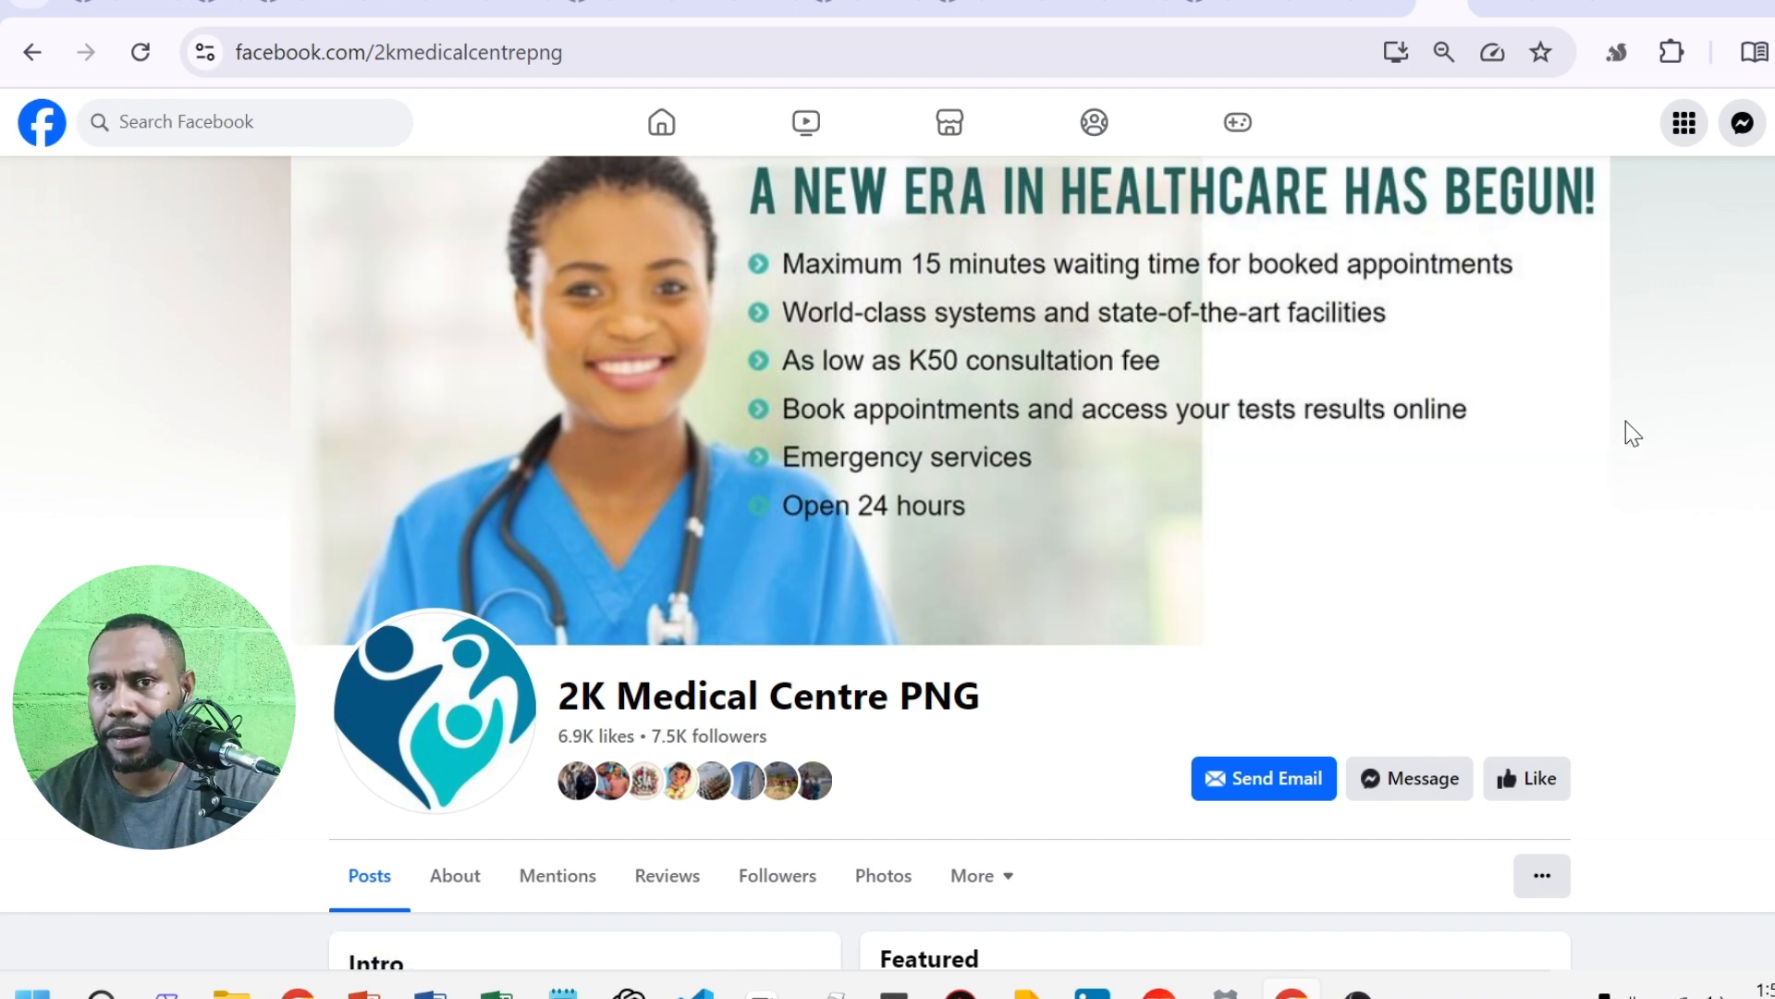
scroll(1632, 432, "down", 5)
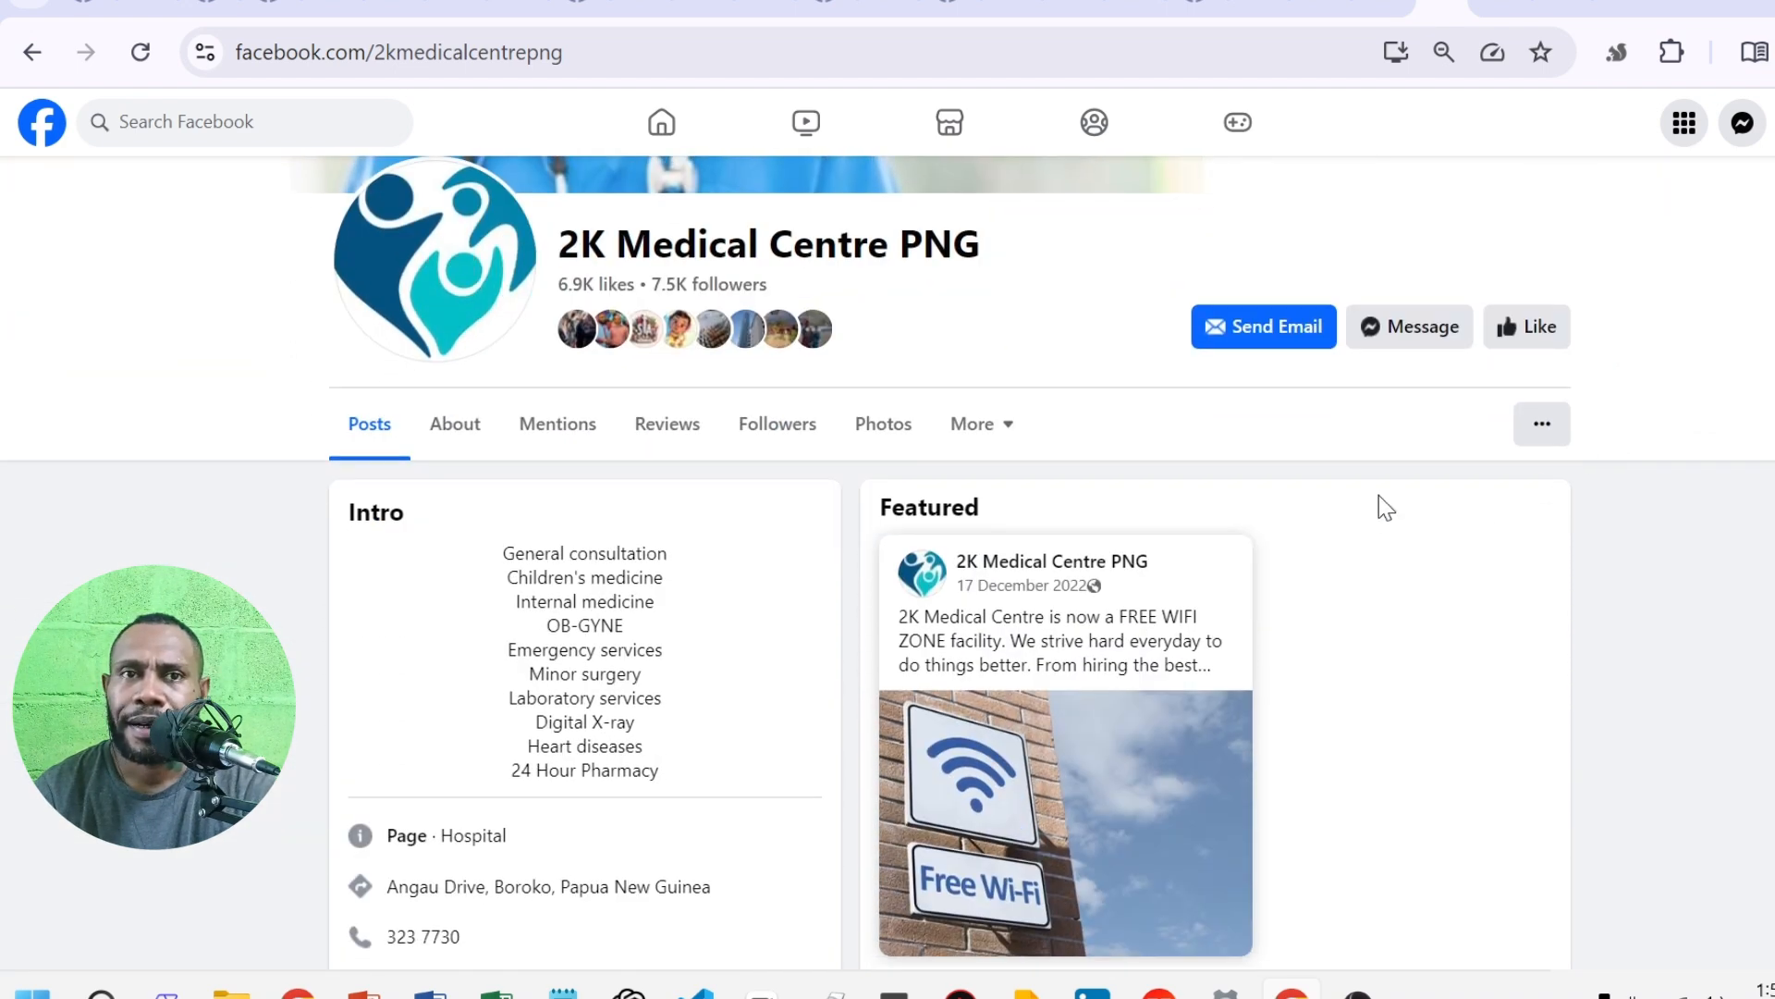
scroll(675, 534, "down", 5)
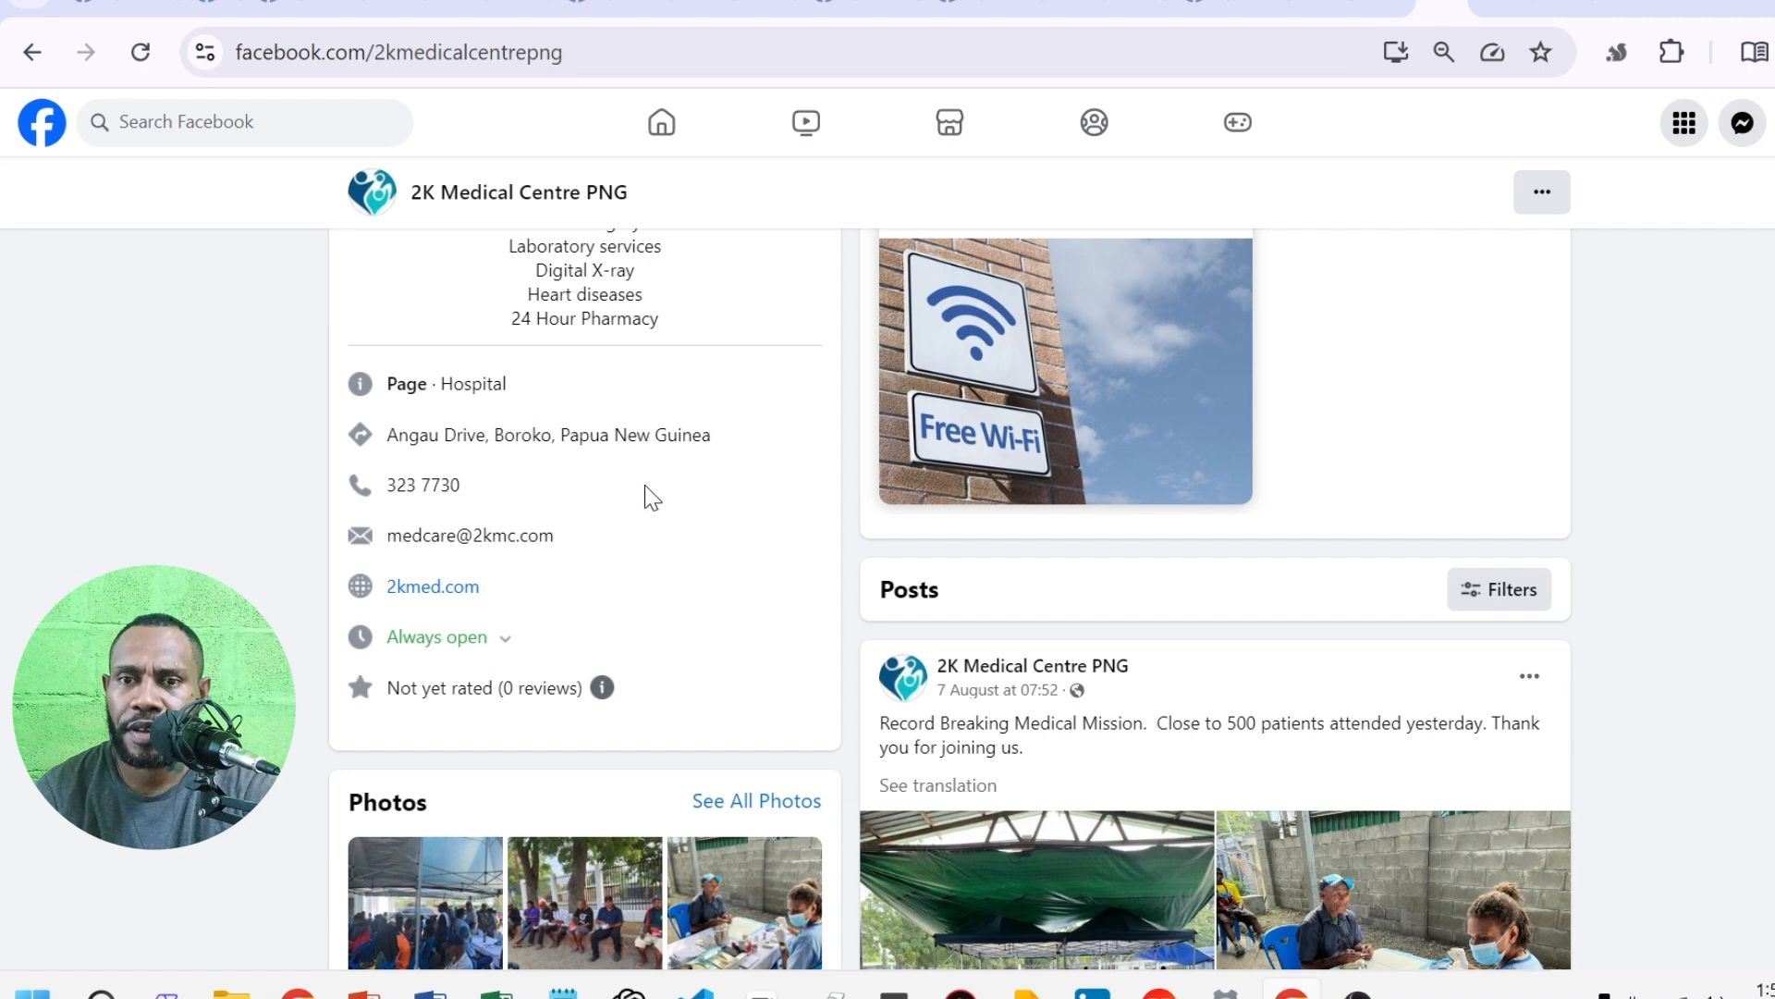
right_click(448, 588)
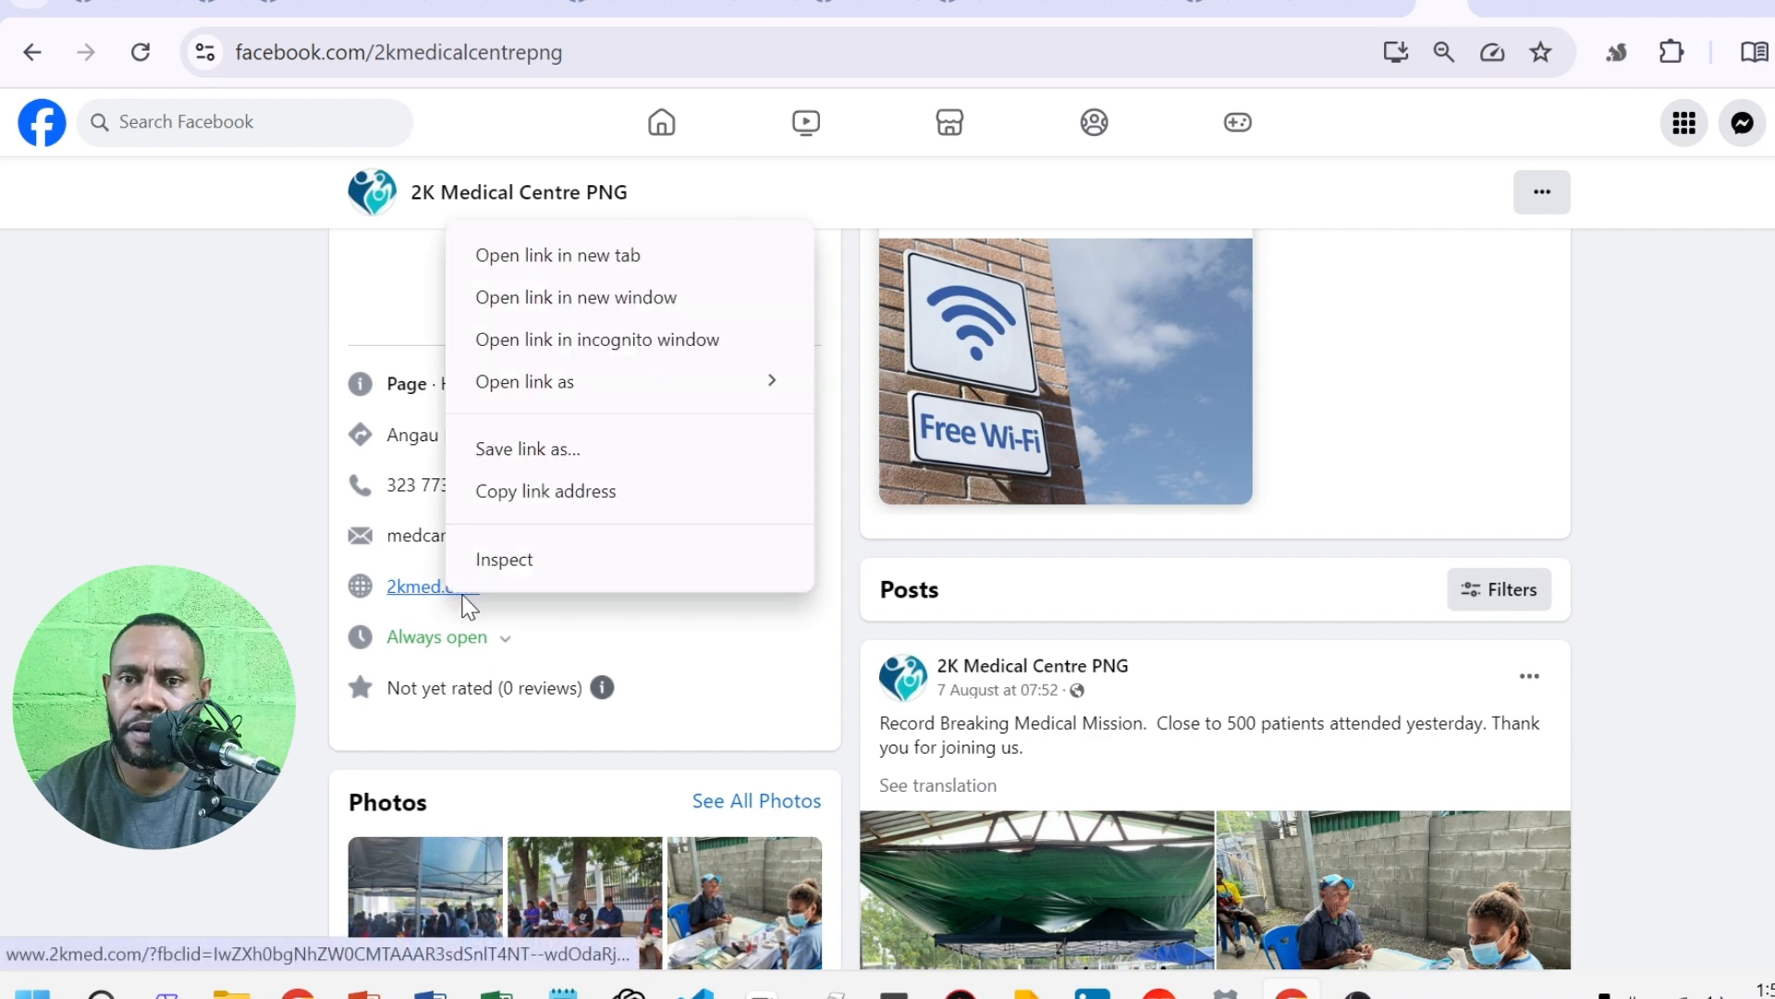
left_click(583, 259)
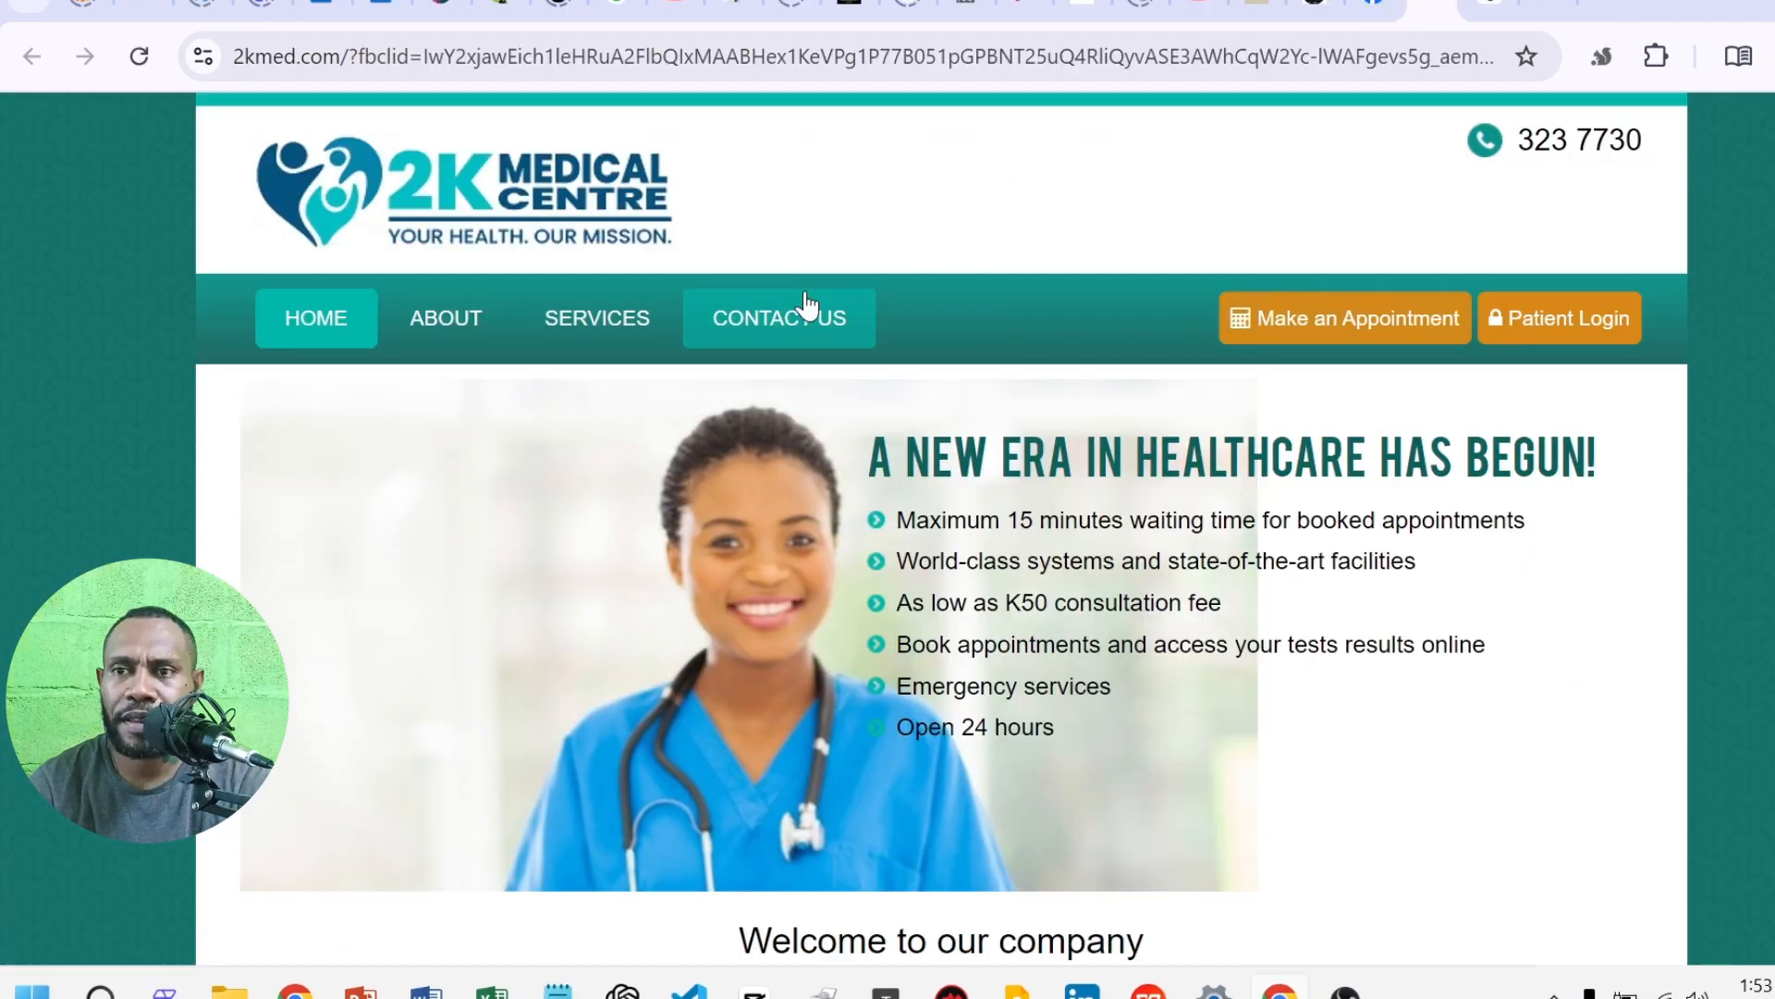
- Look through the 2K Medical Centre homepage, including its service highlights, testimonials, patient notice and newsletter sections
scroll(853, 401, "down", 3)
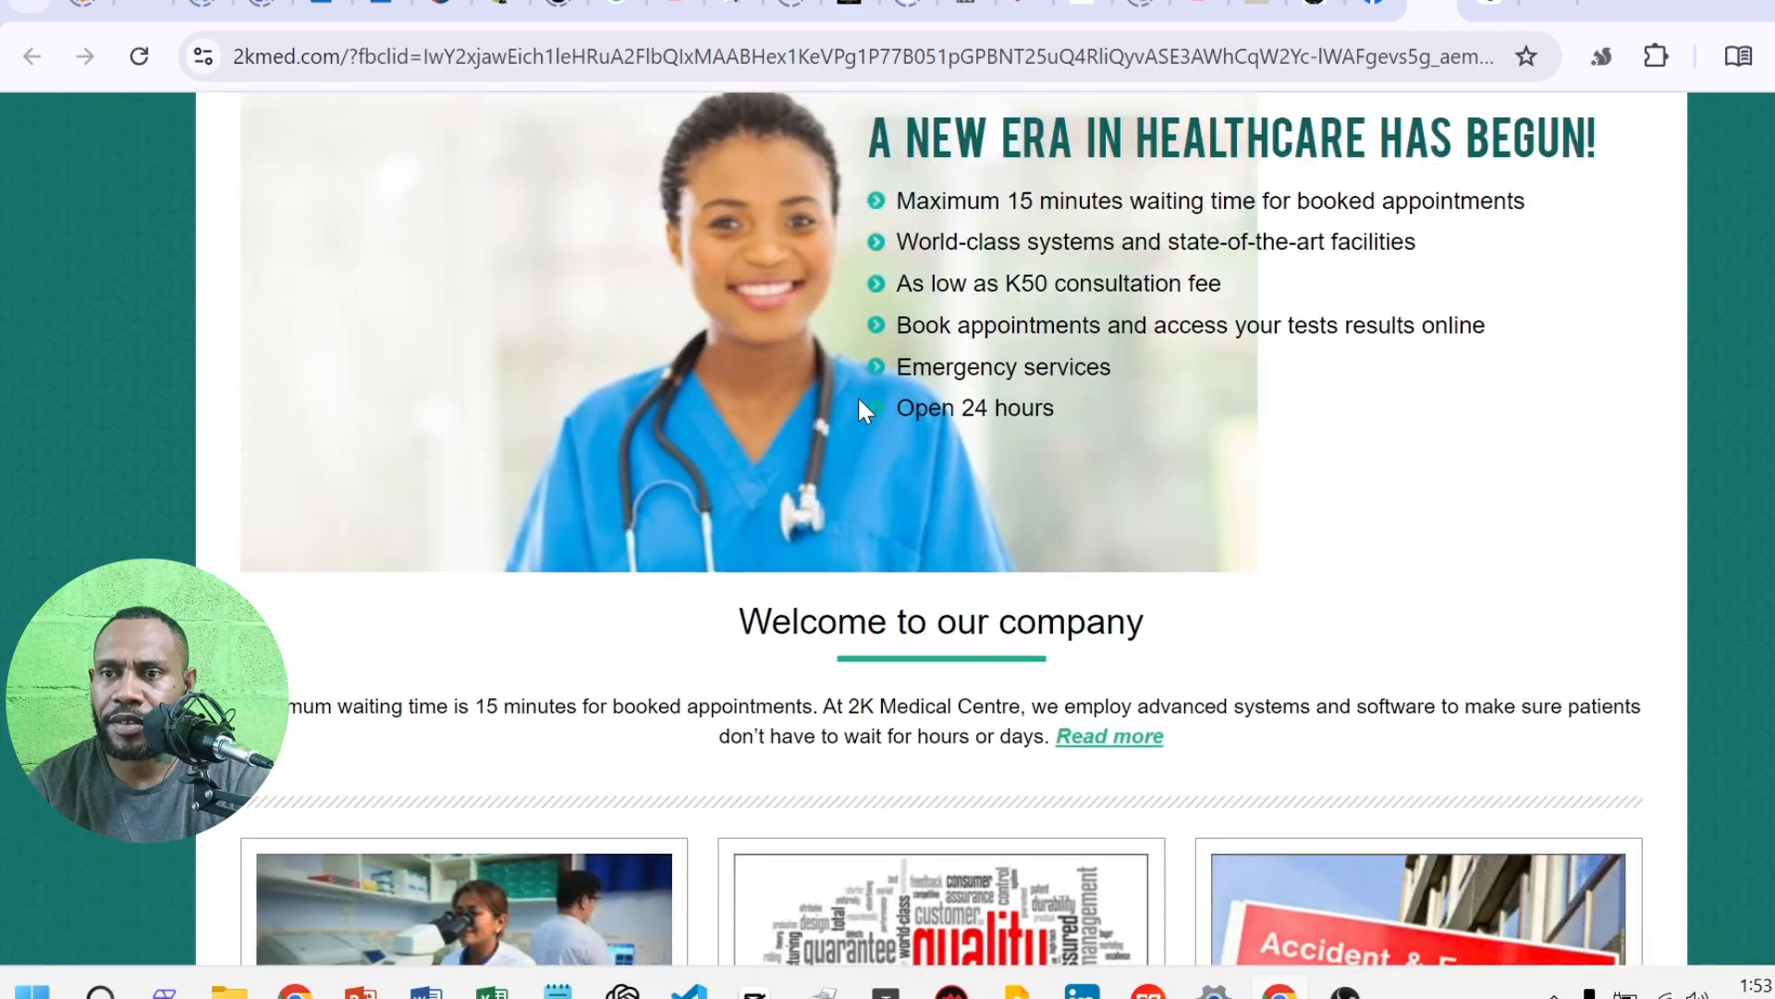
scroll(917, 402, "down", 10)
scroll(917, 403, "up", 7)
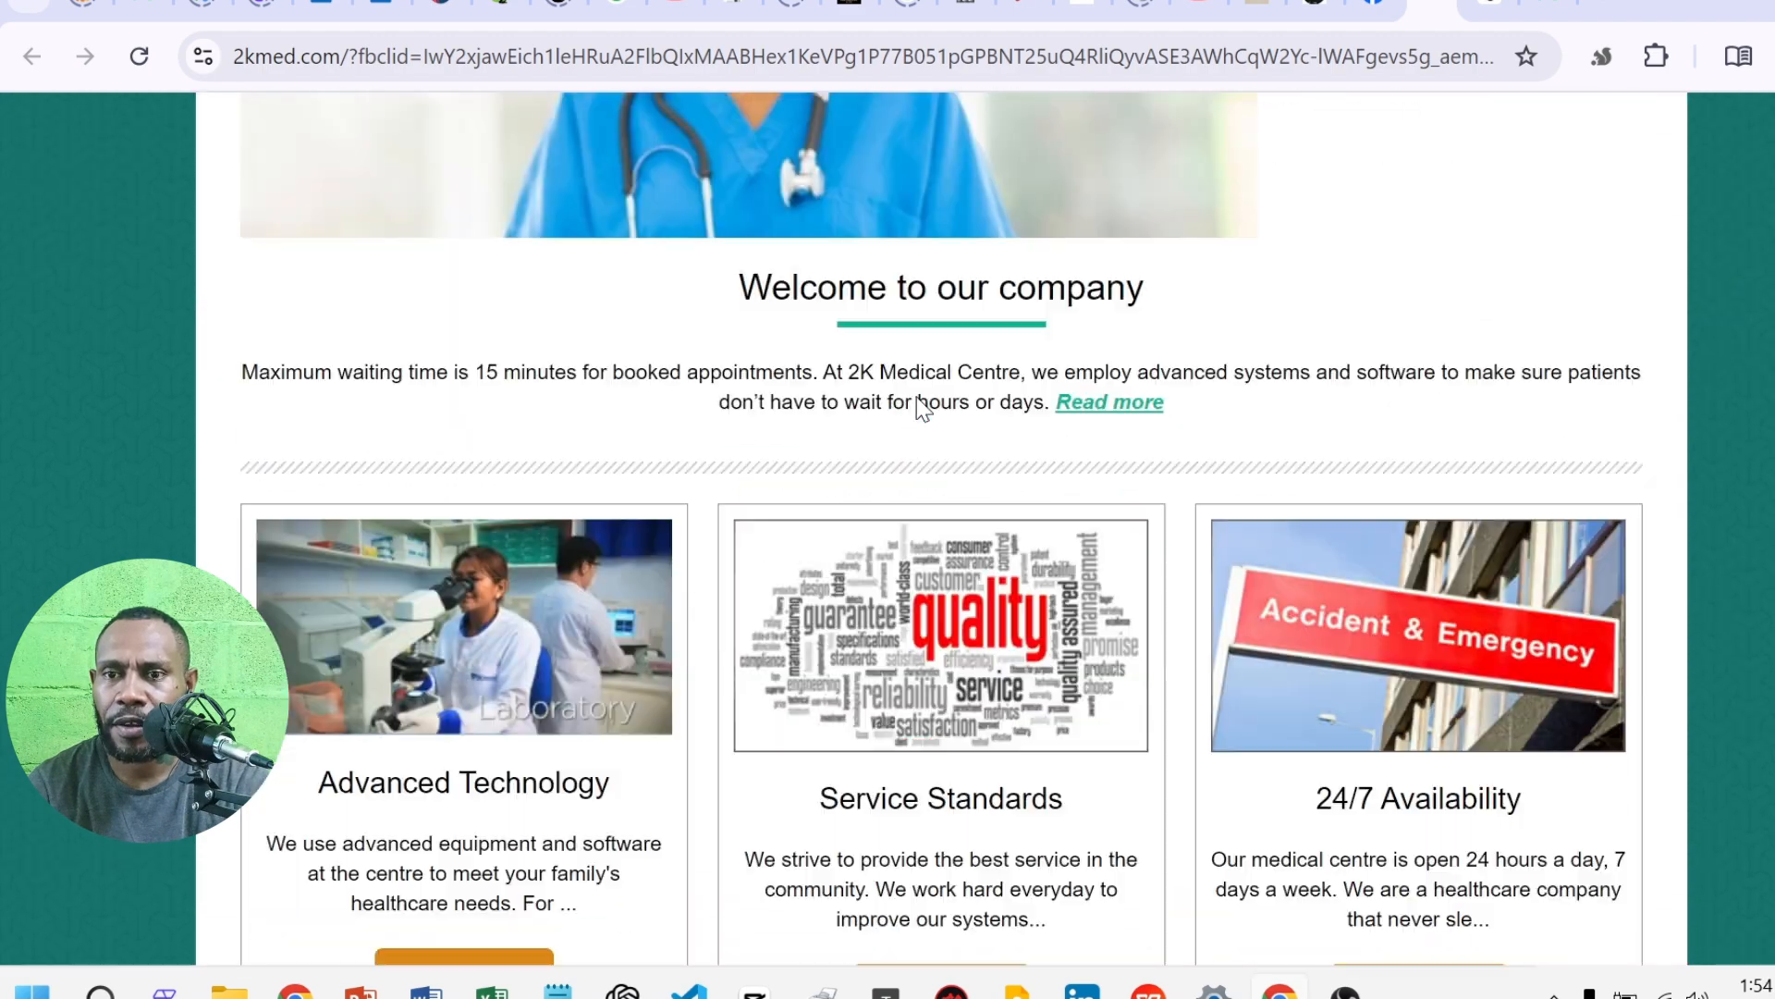
scroll(1379, 666, "down", 8)
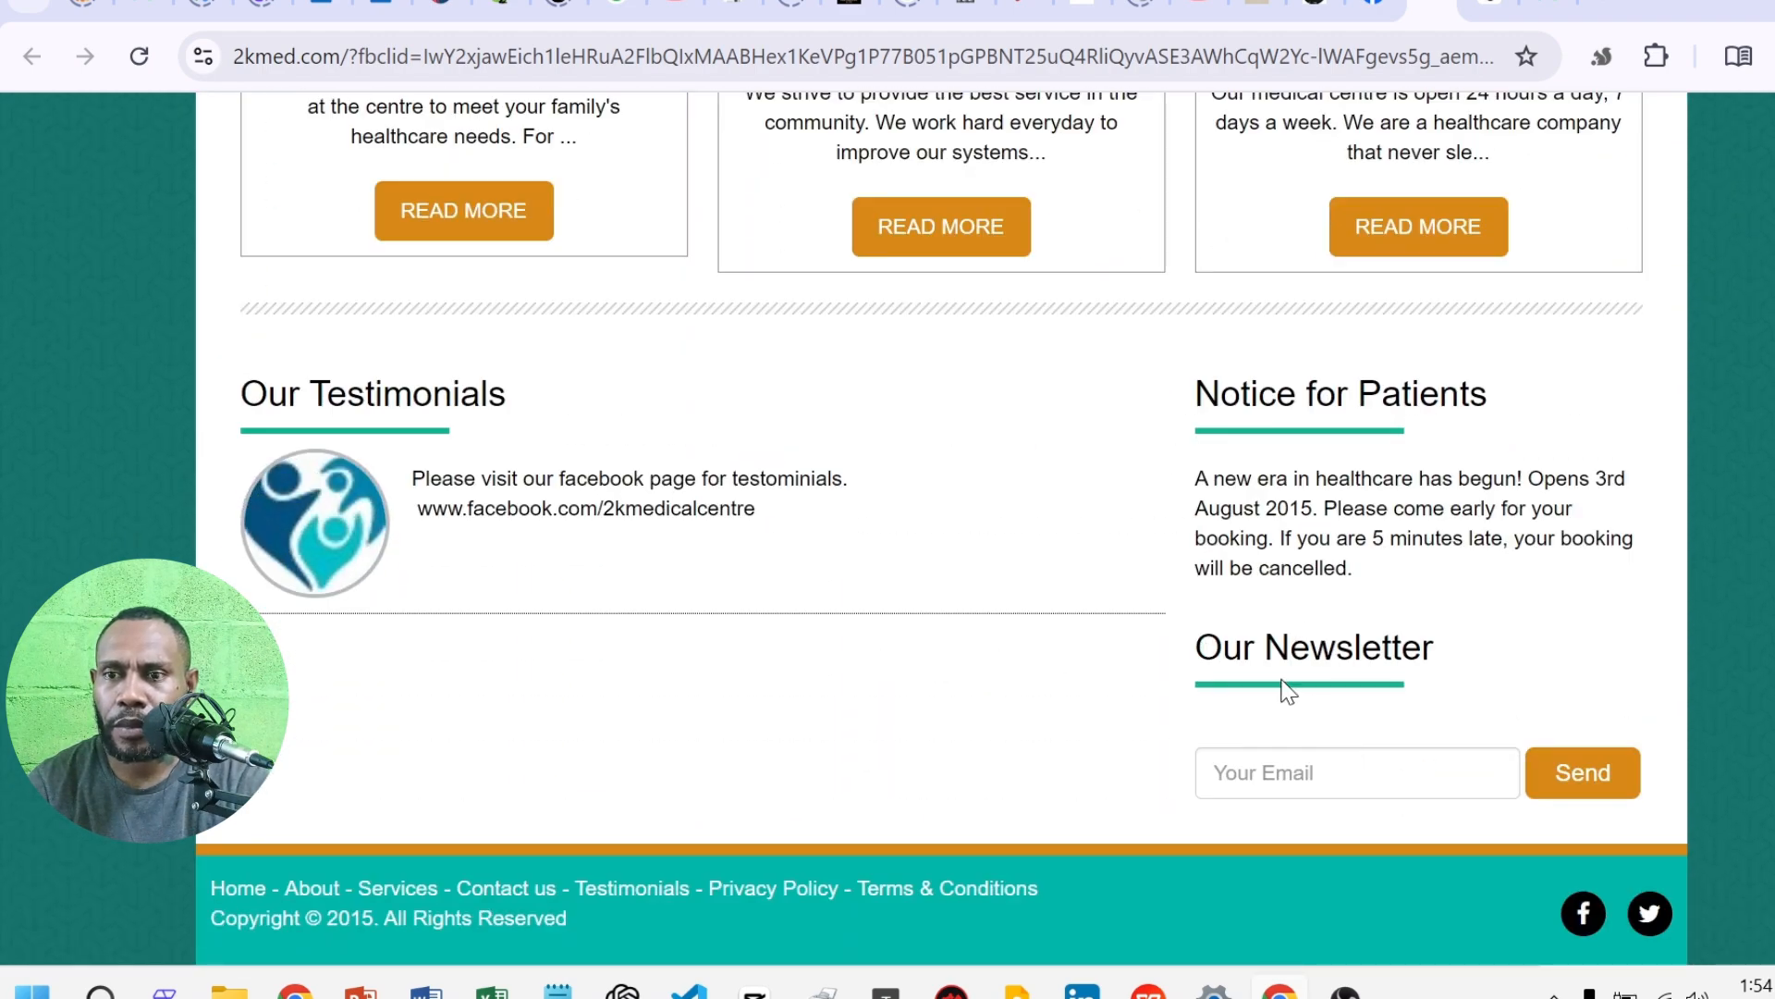
scroll(1139, 676, "up", 10)
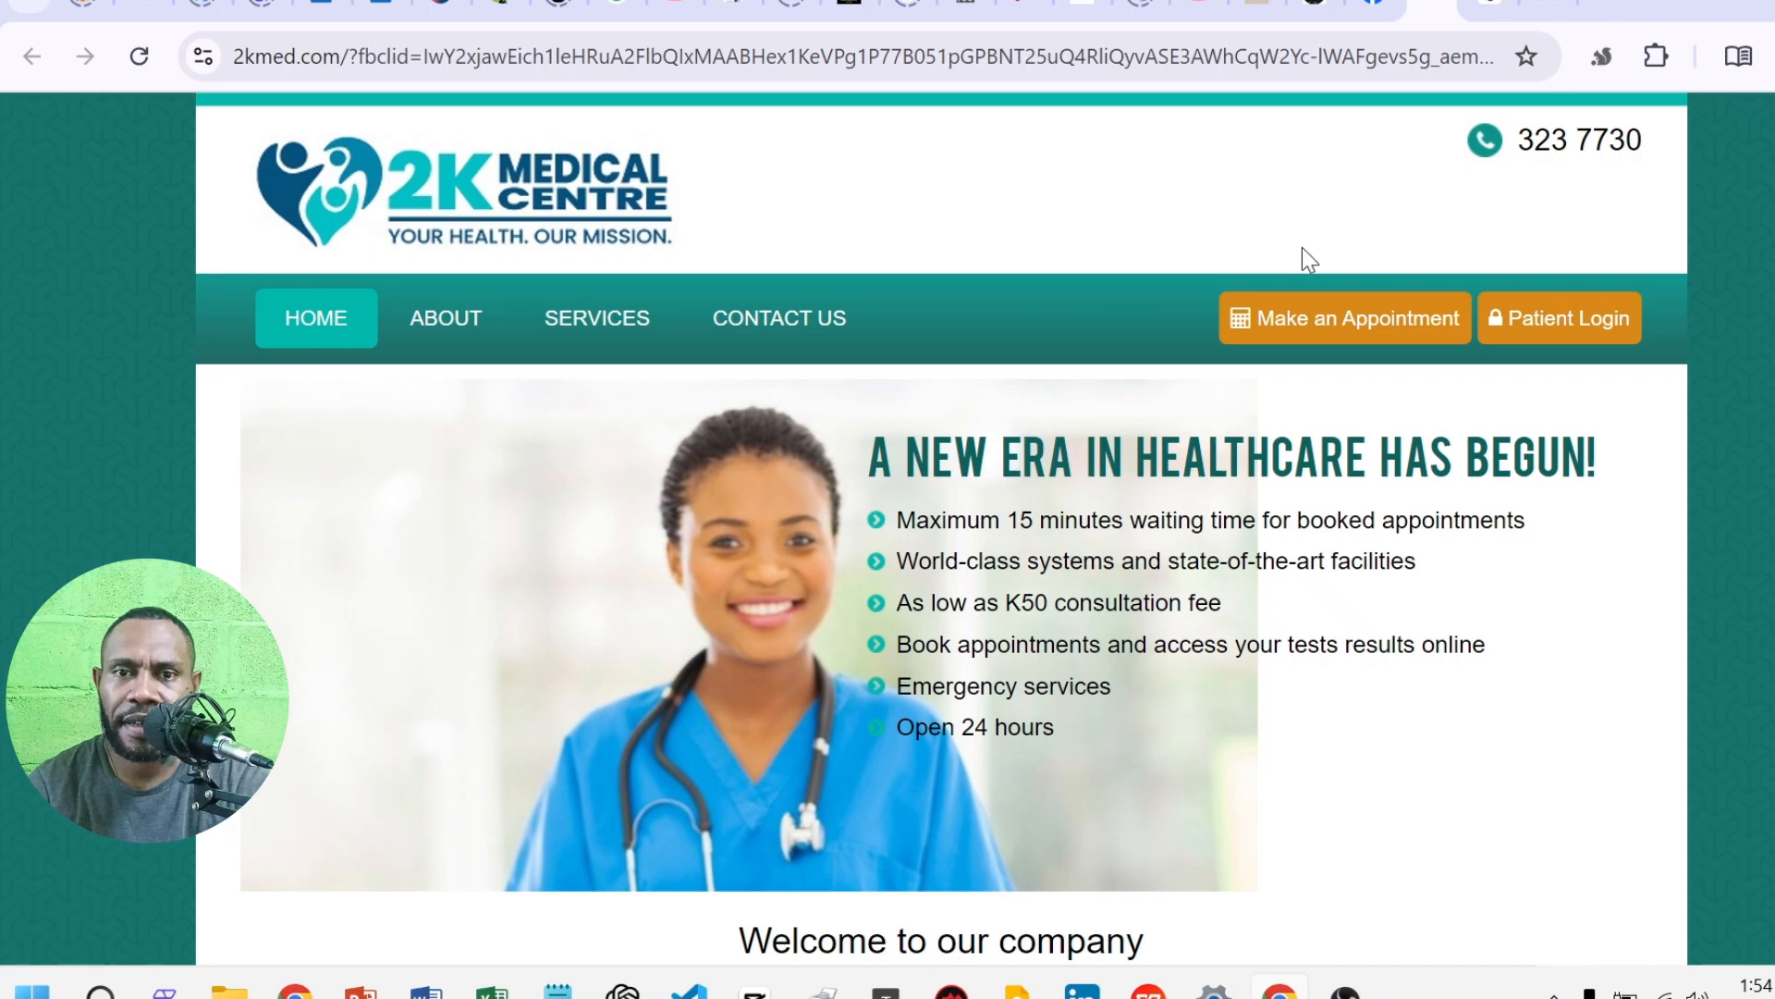
- Open the Services page of the healthcare content writer's website and review the three service offerings and their benefits
left_click(1323, 9)
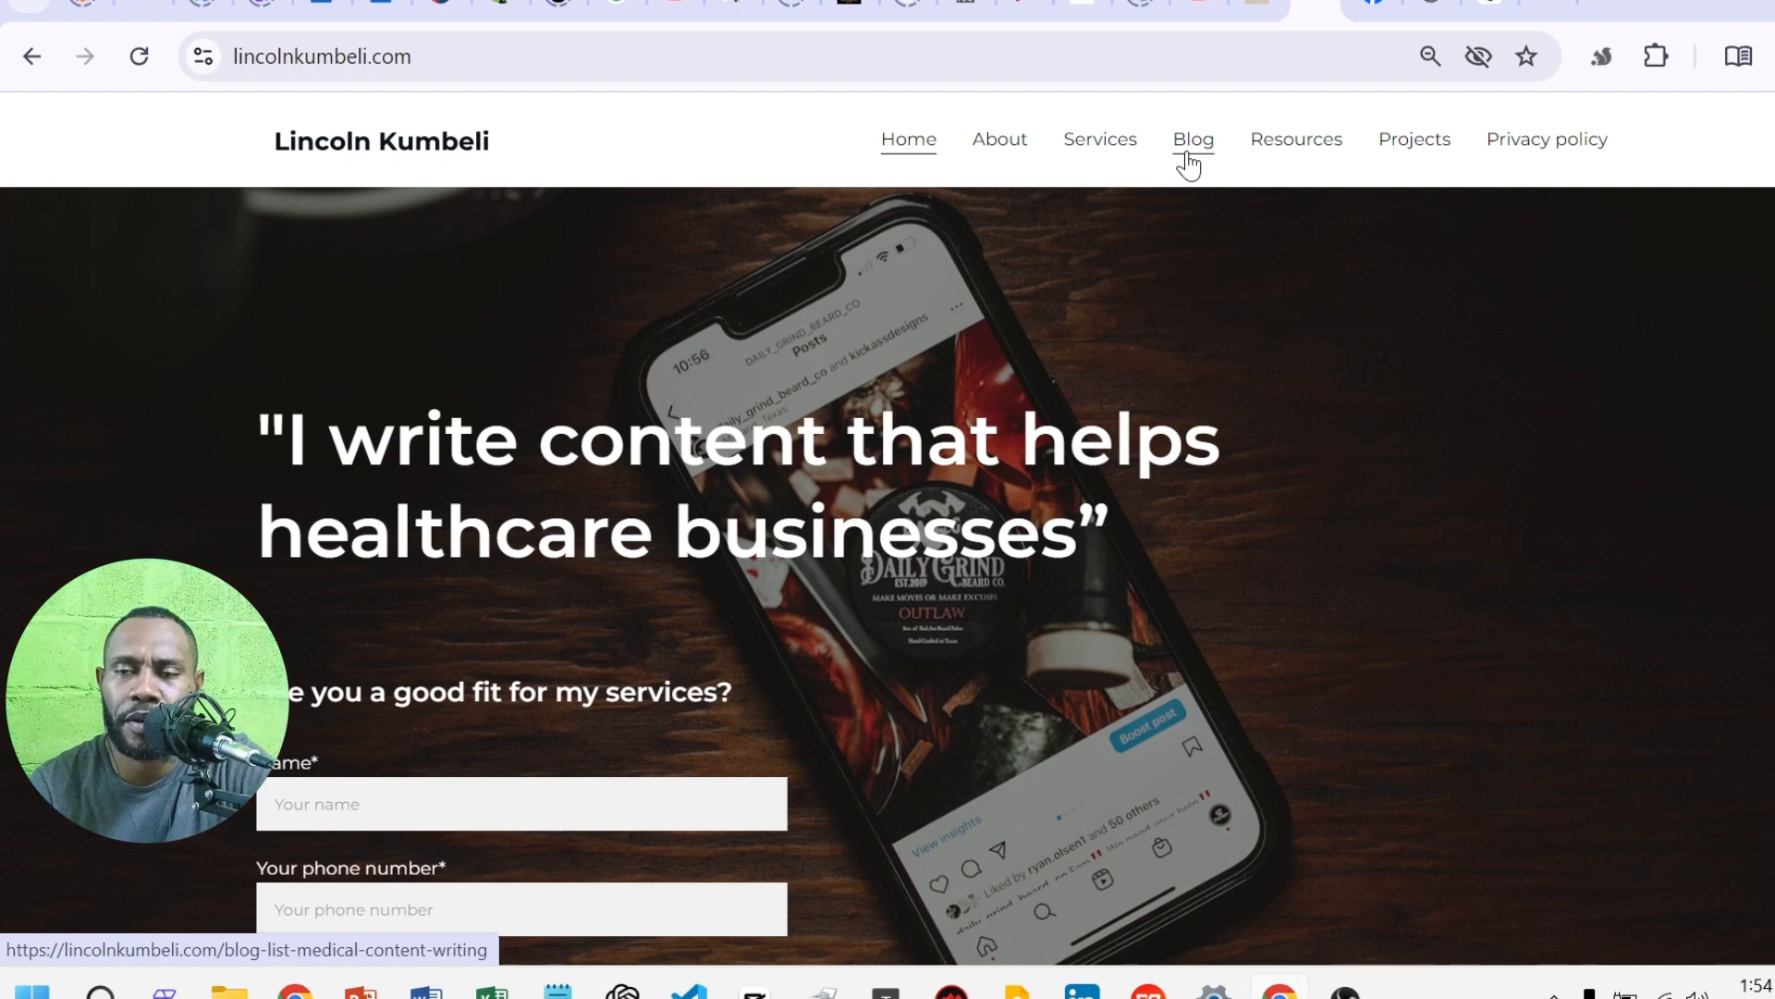
left_click(1115, 148)
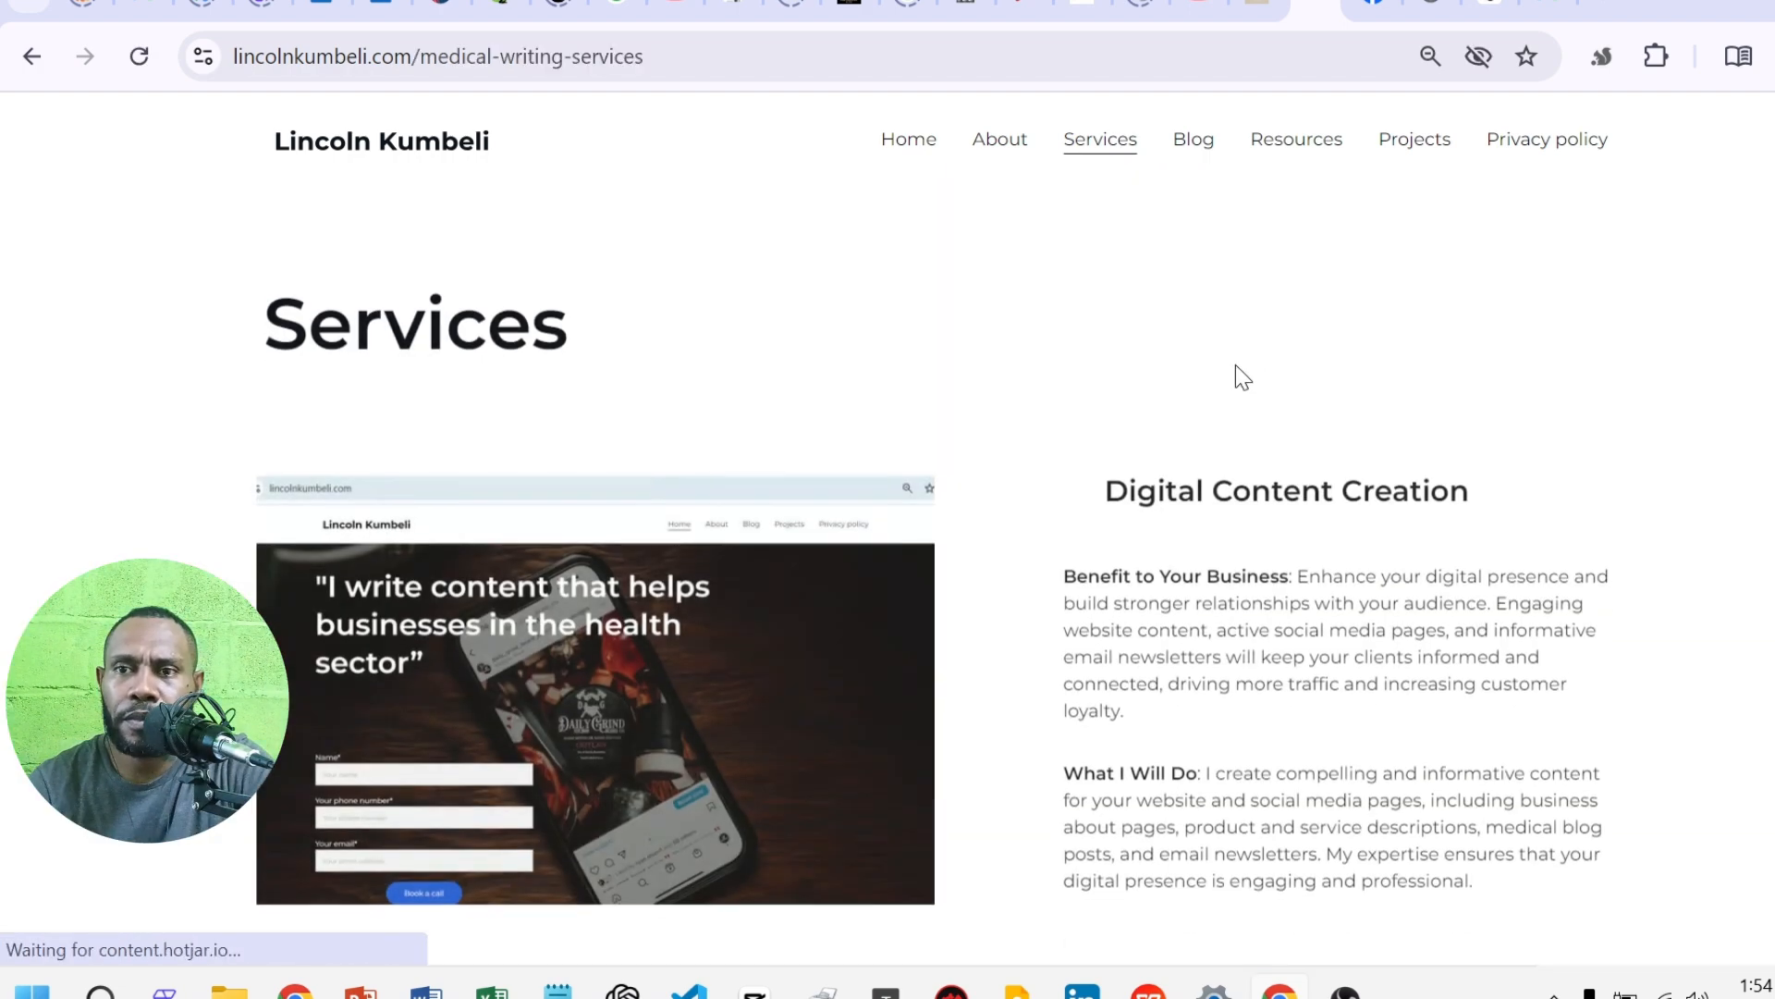
scroll(1235, 444, "down", 2)
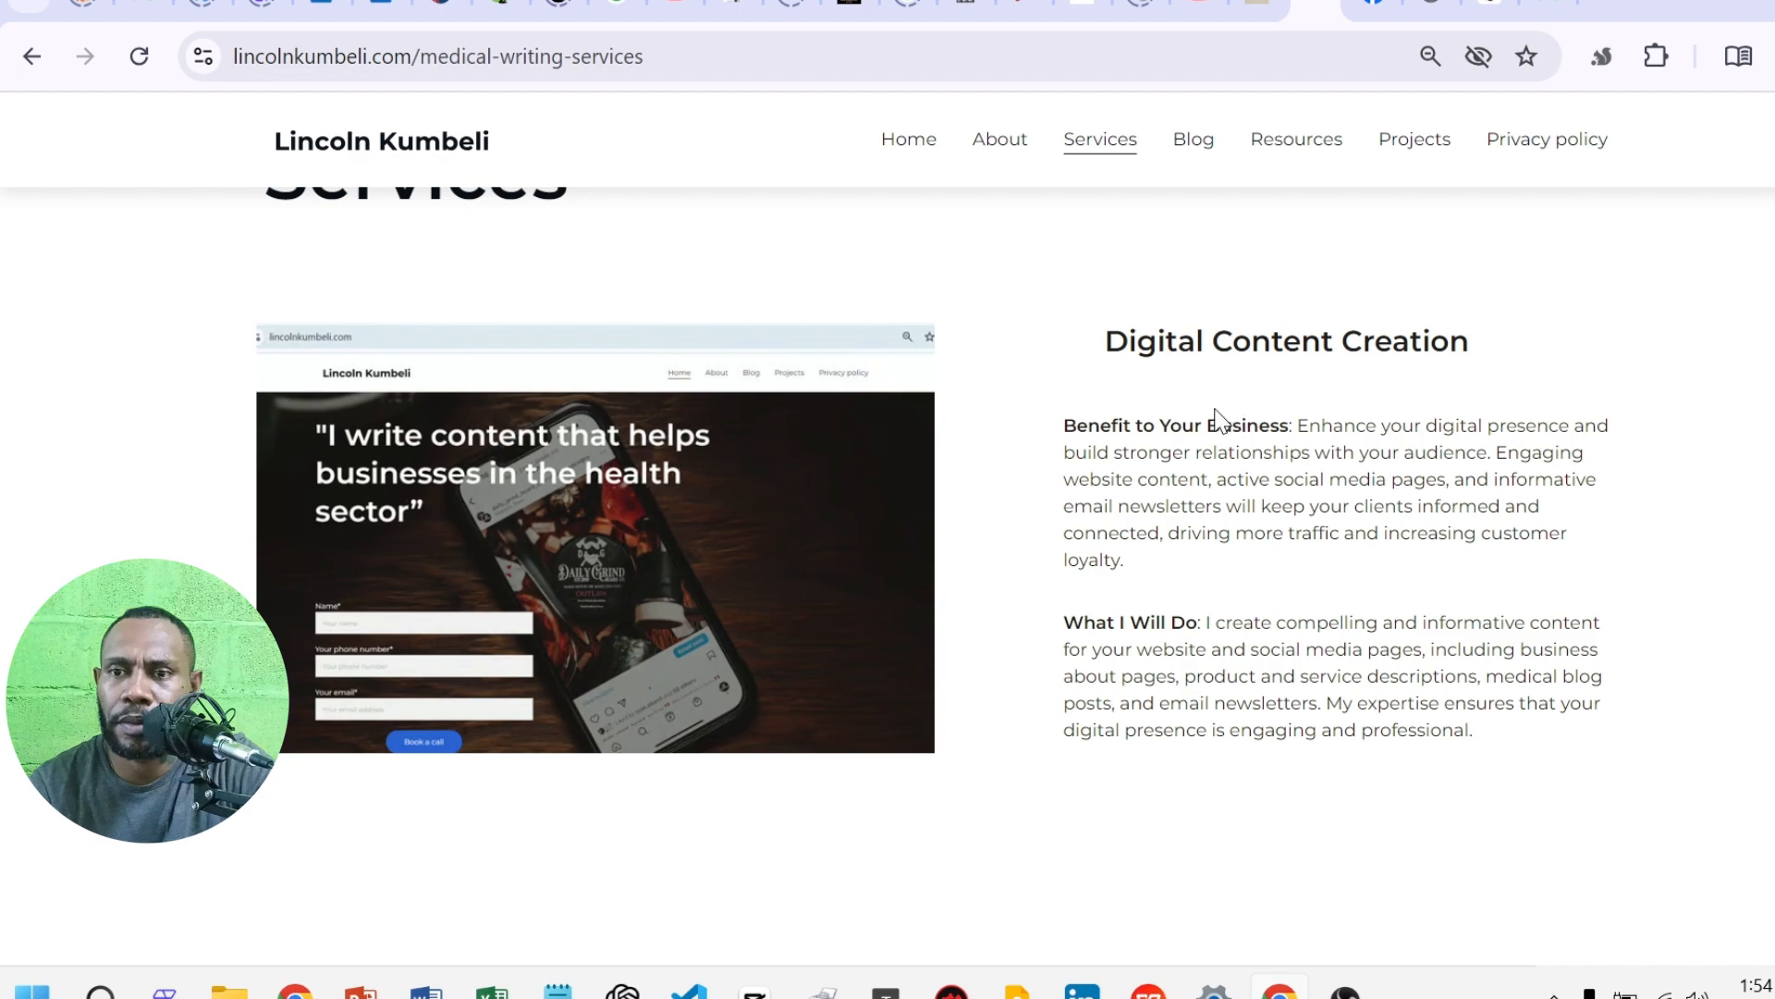
scroll(1216, 419, "up", 2)
scroll(1219, 419, "down", 2)
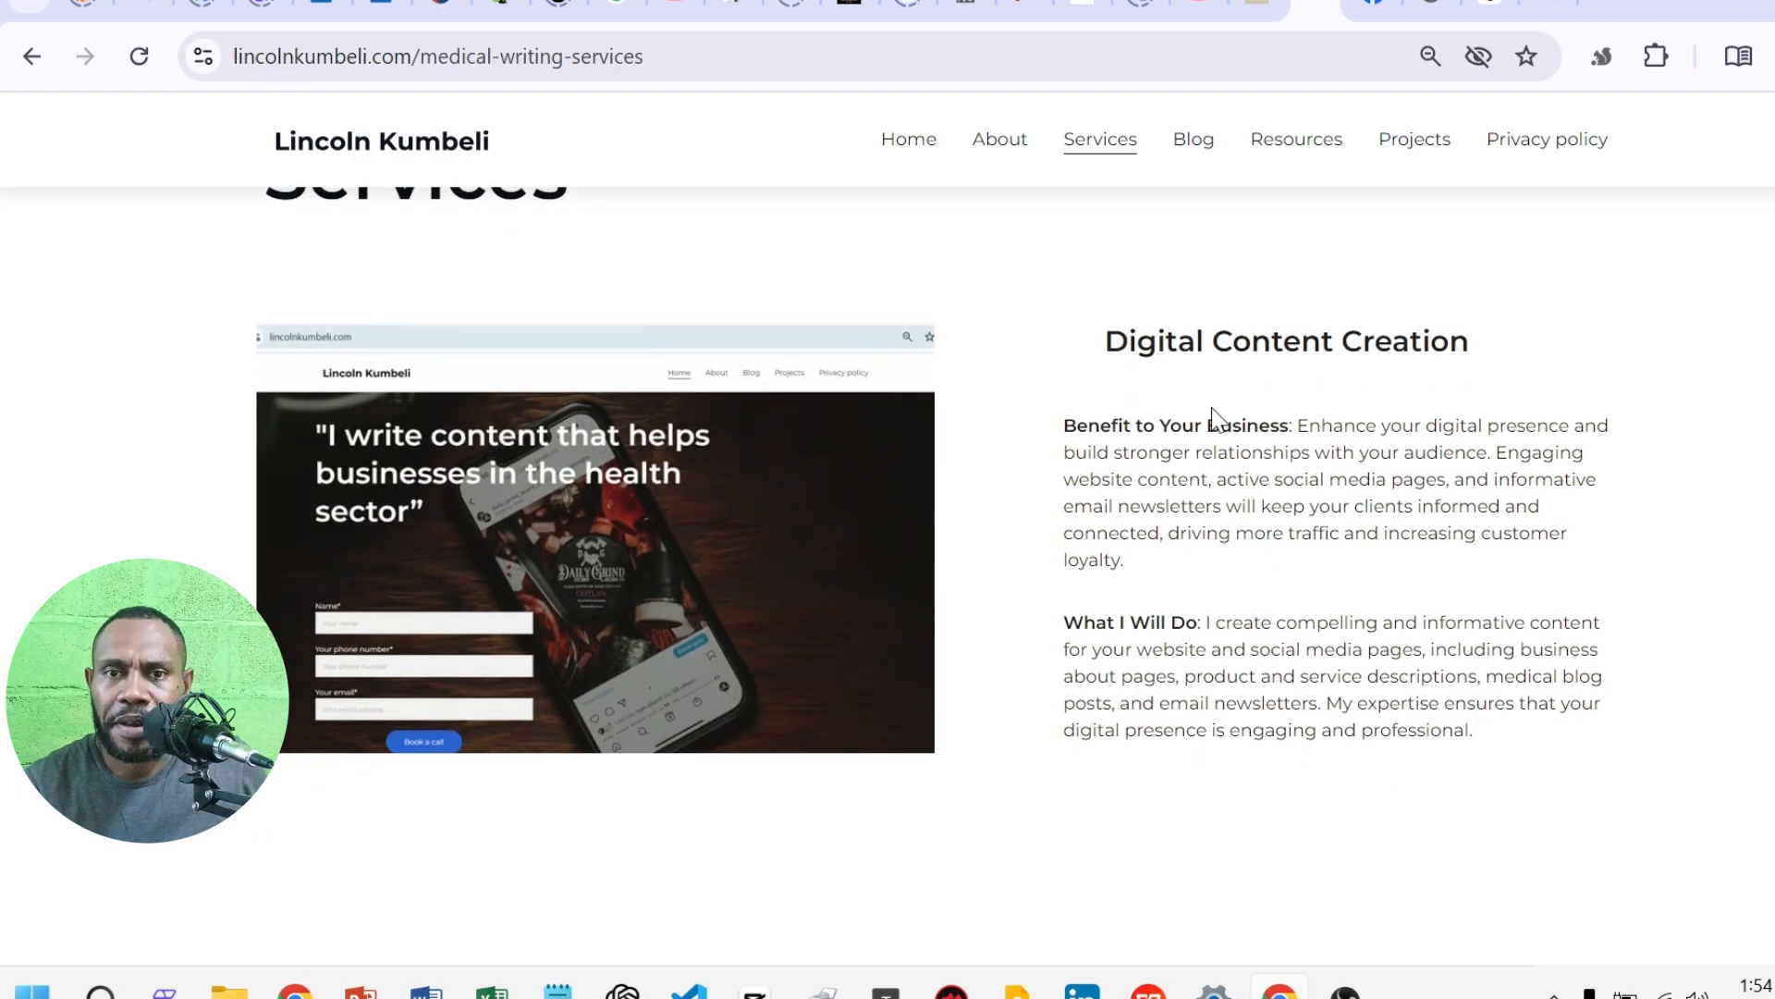
scroll(1195, 360, "down", 7)
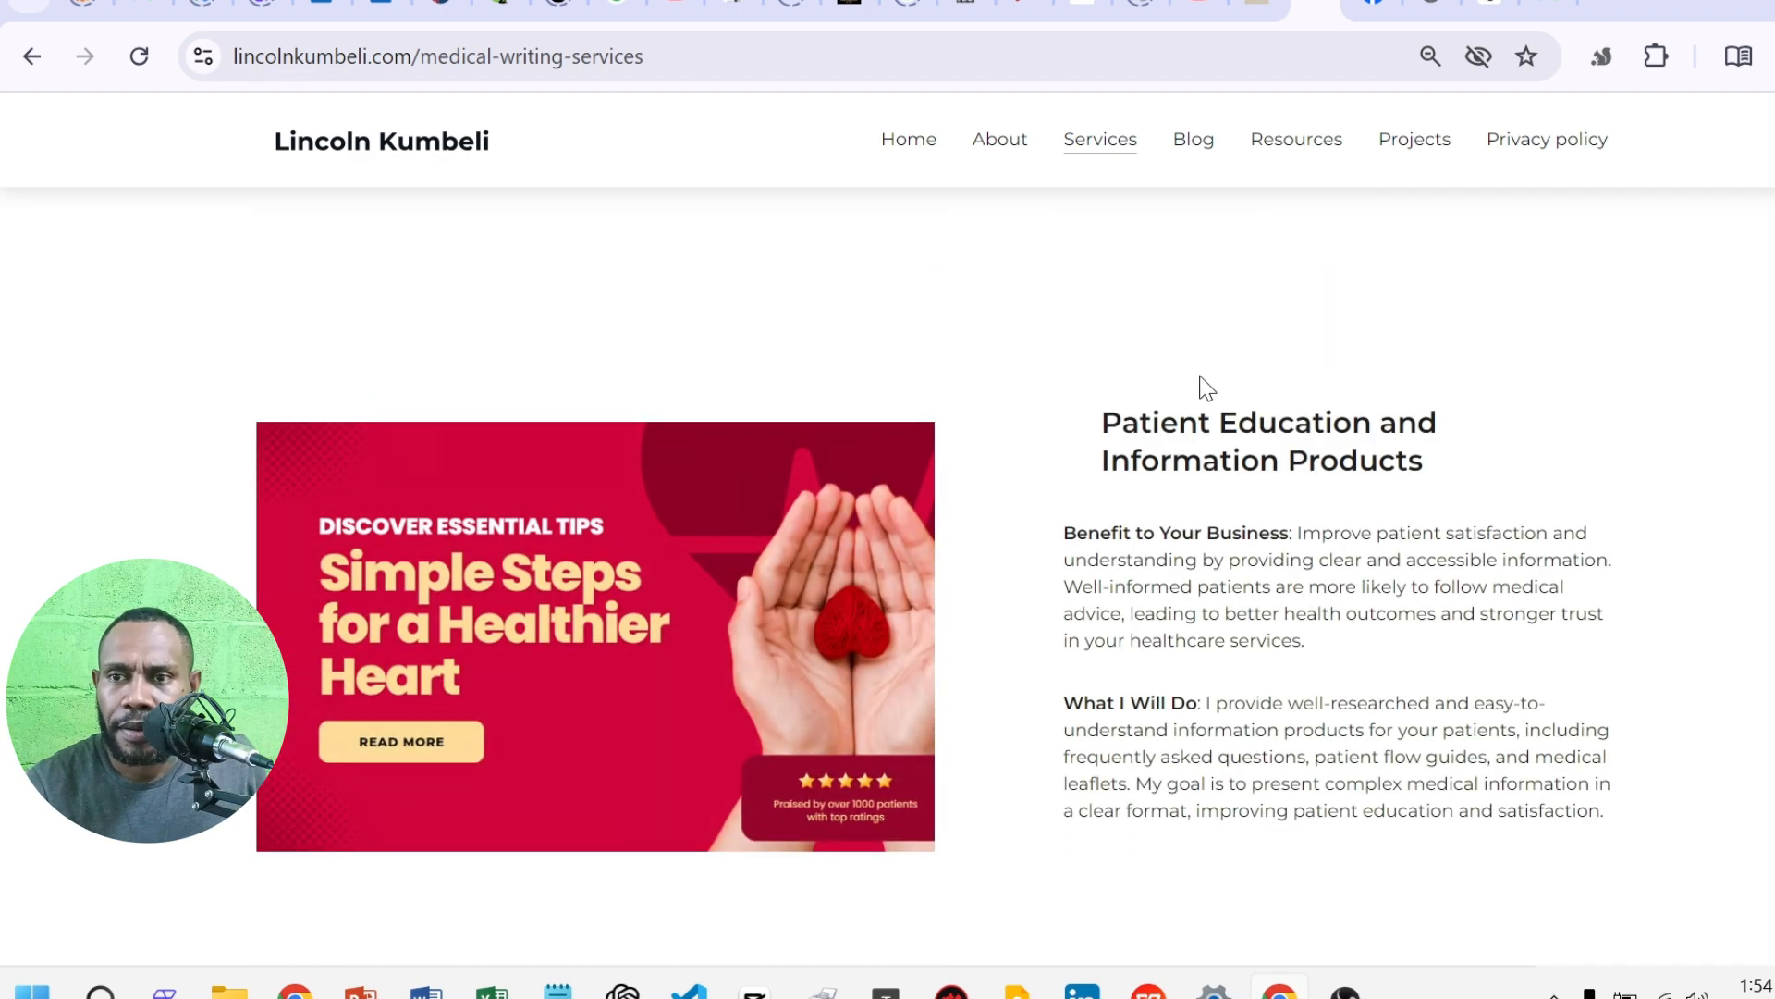
scroll(1199, 379, "down", 2)
scroll(1203, 384, "down", 8)
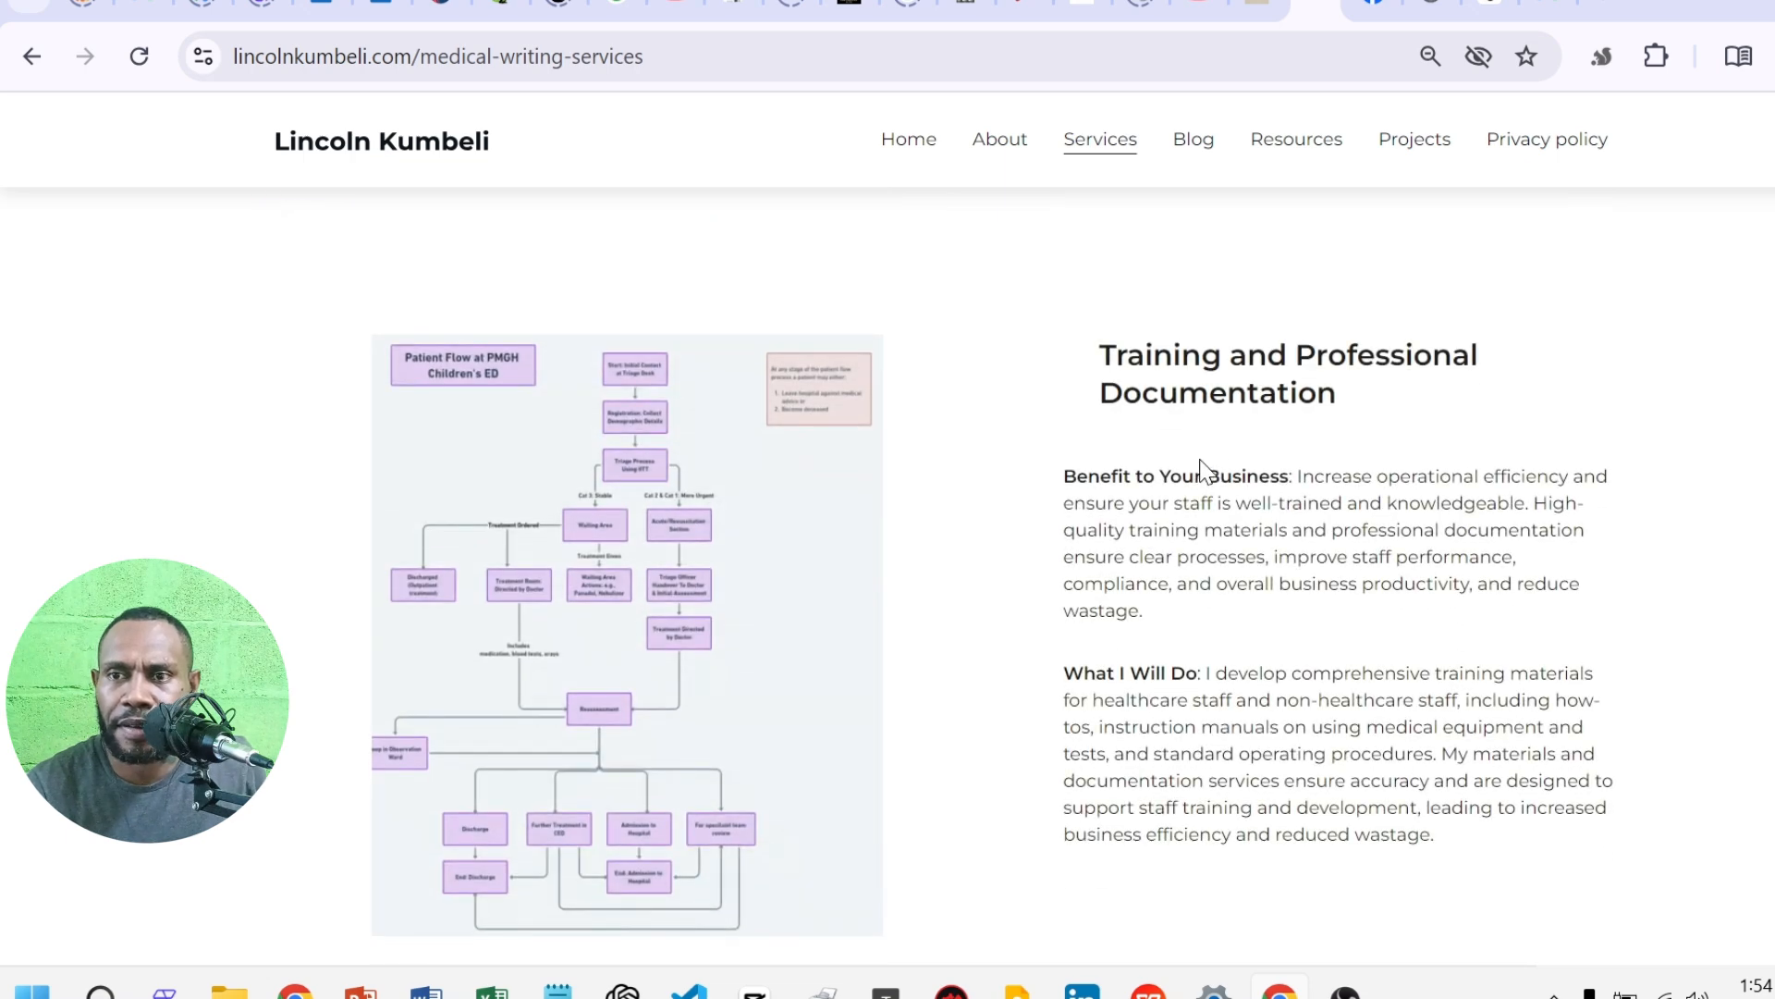
scroll(1202, 472, "up", 15)
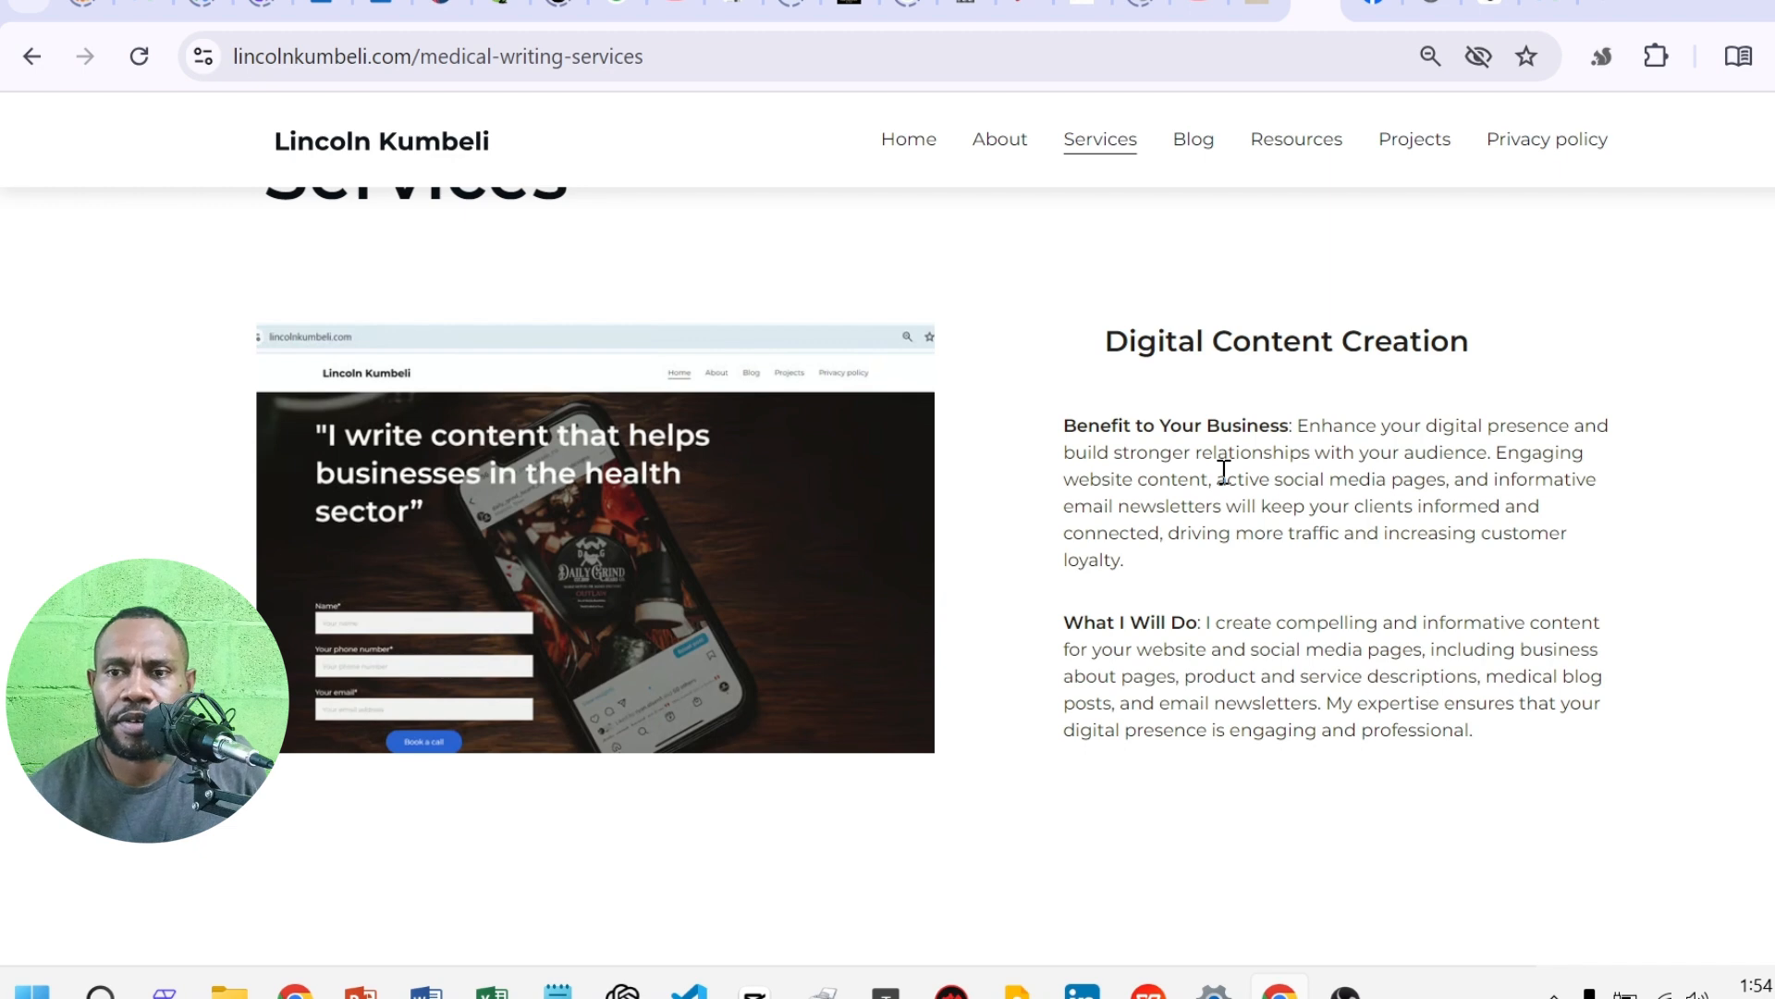
- Capture the Digital Content Creation section of the Services page and paste the screenshot into a new ChatGPT message
scroll(1458, 428, "up", 2)
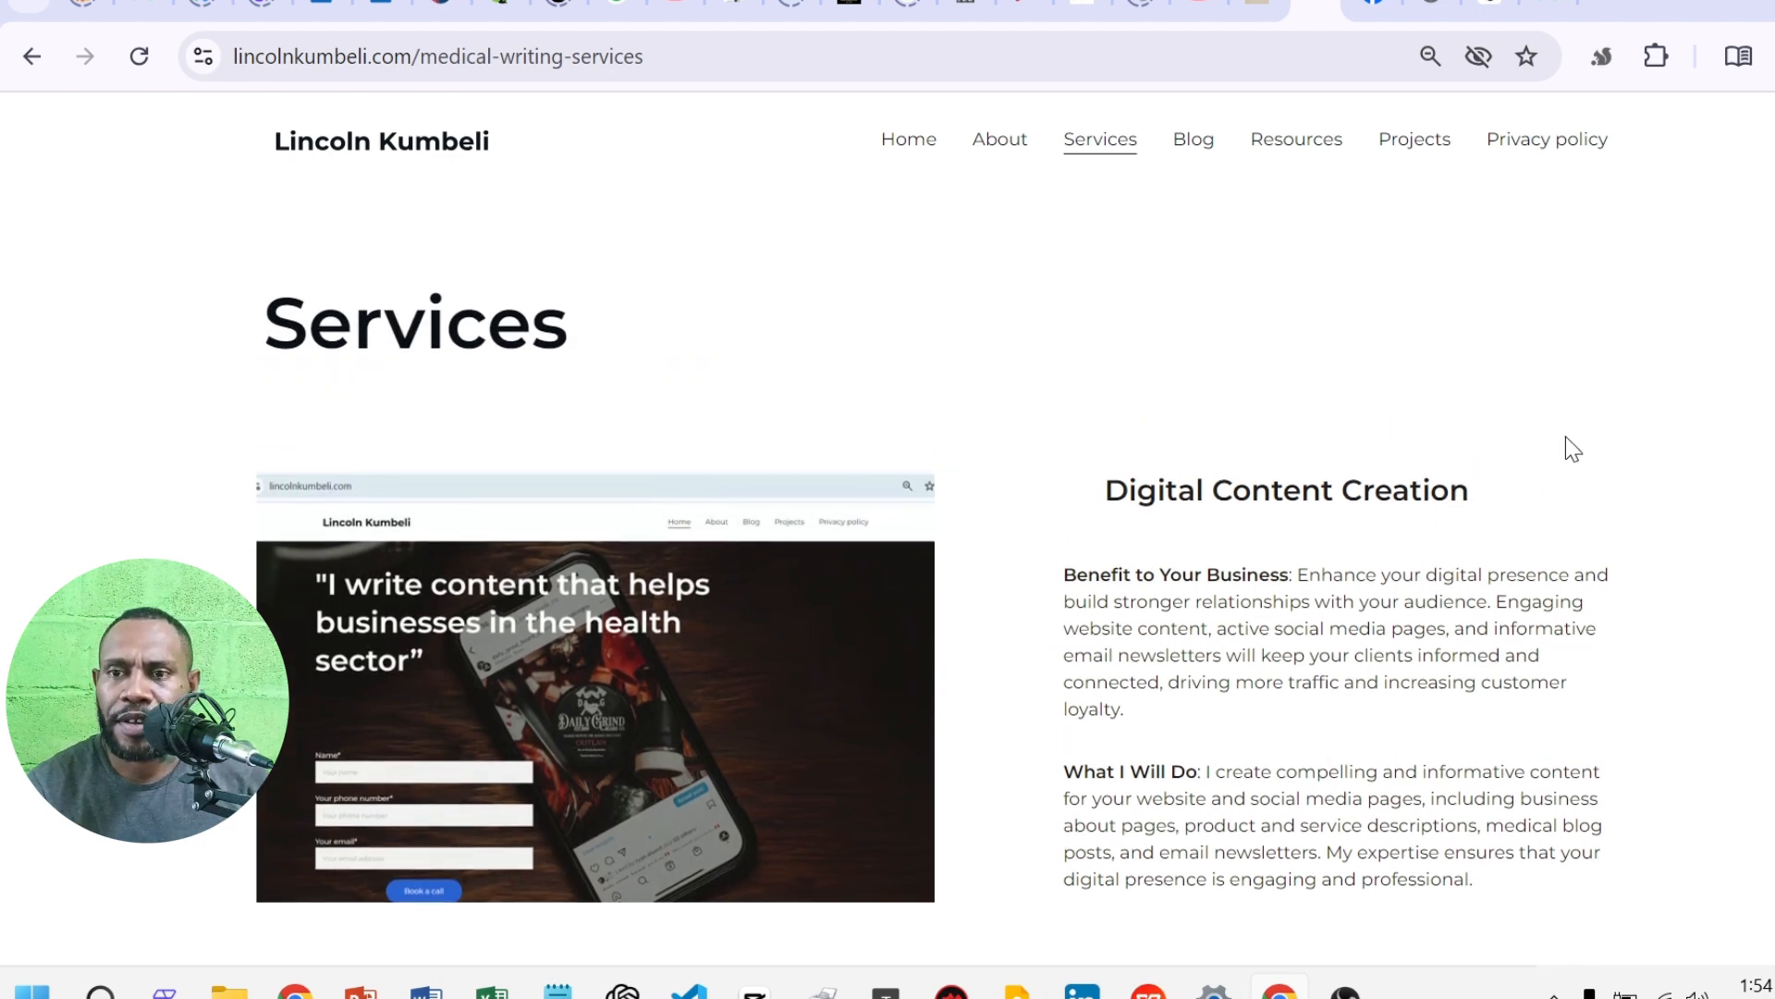
scroll(1603, 405, "down", 2)
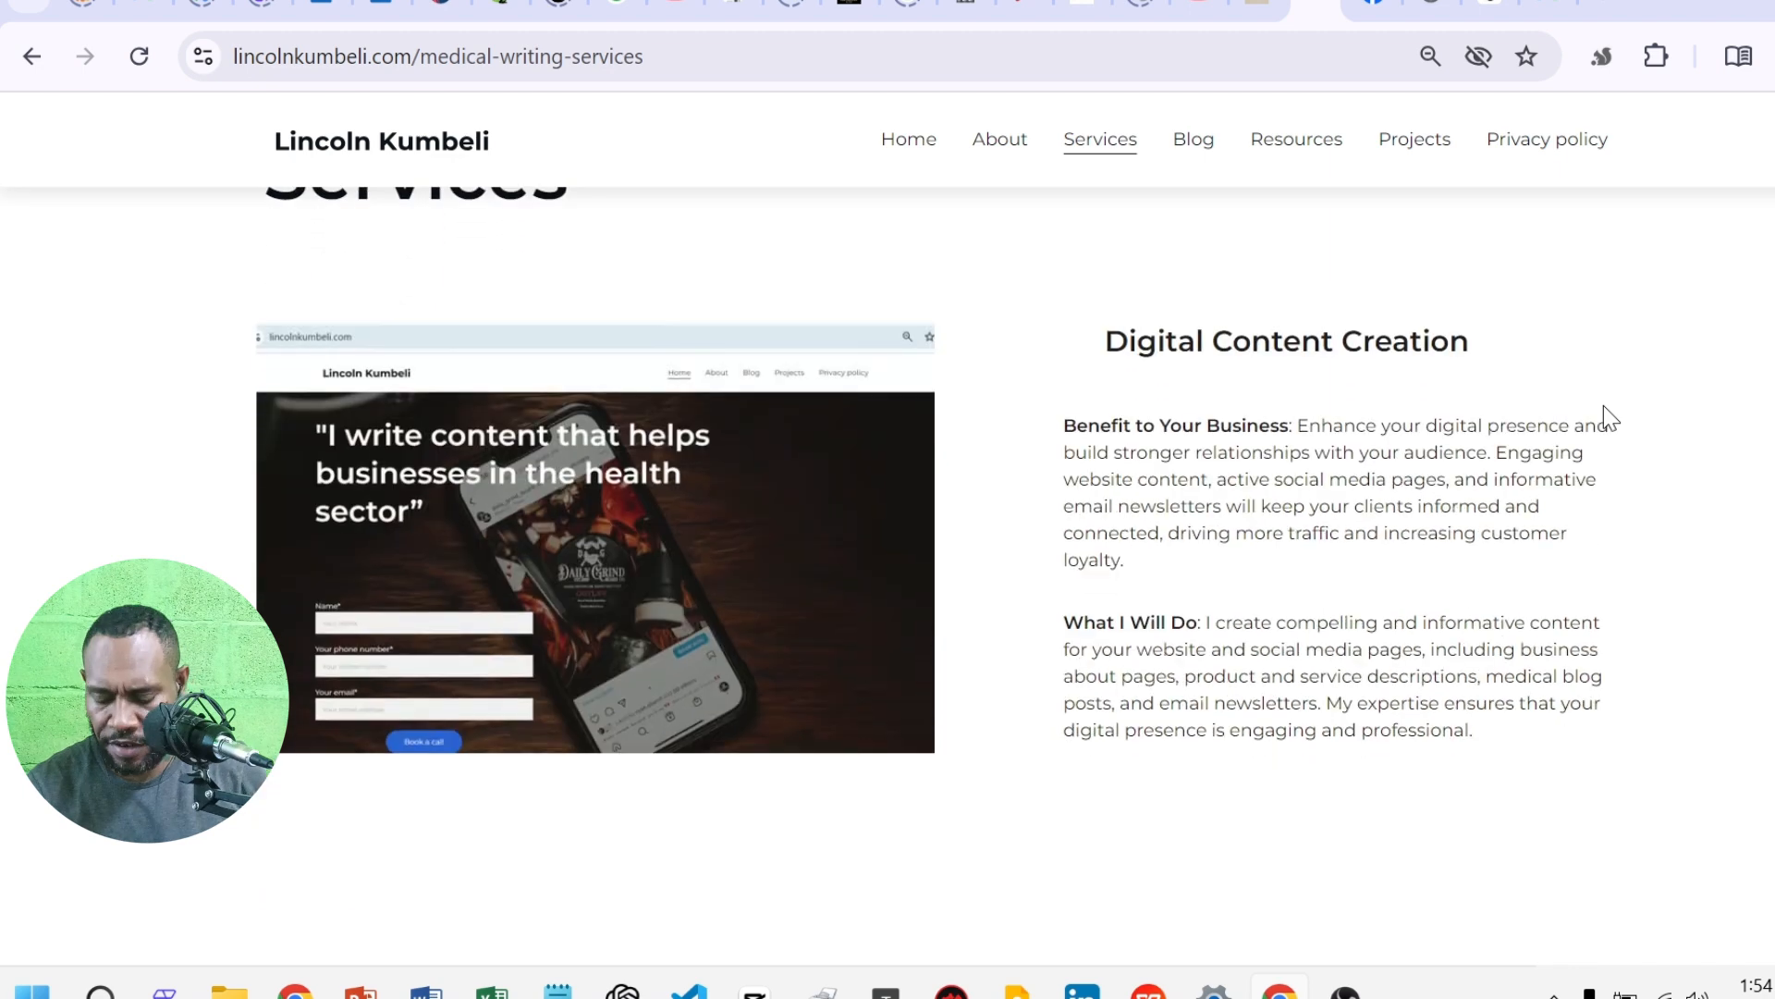
scroll(1604, 405, "up", 2)
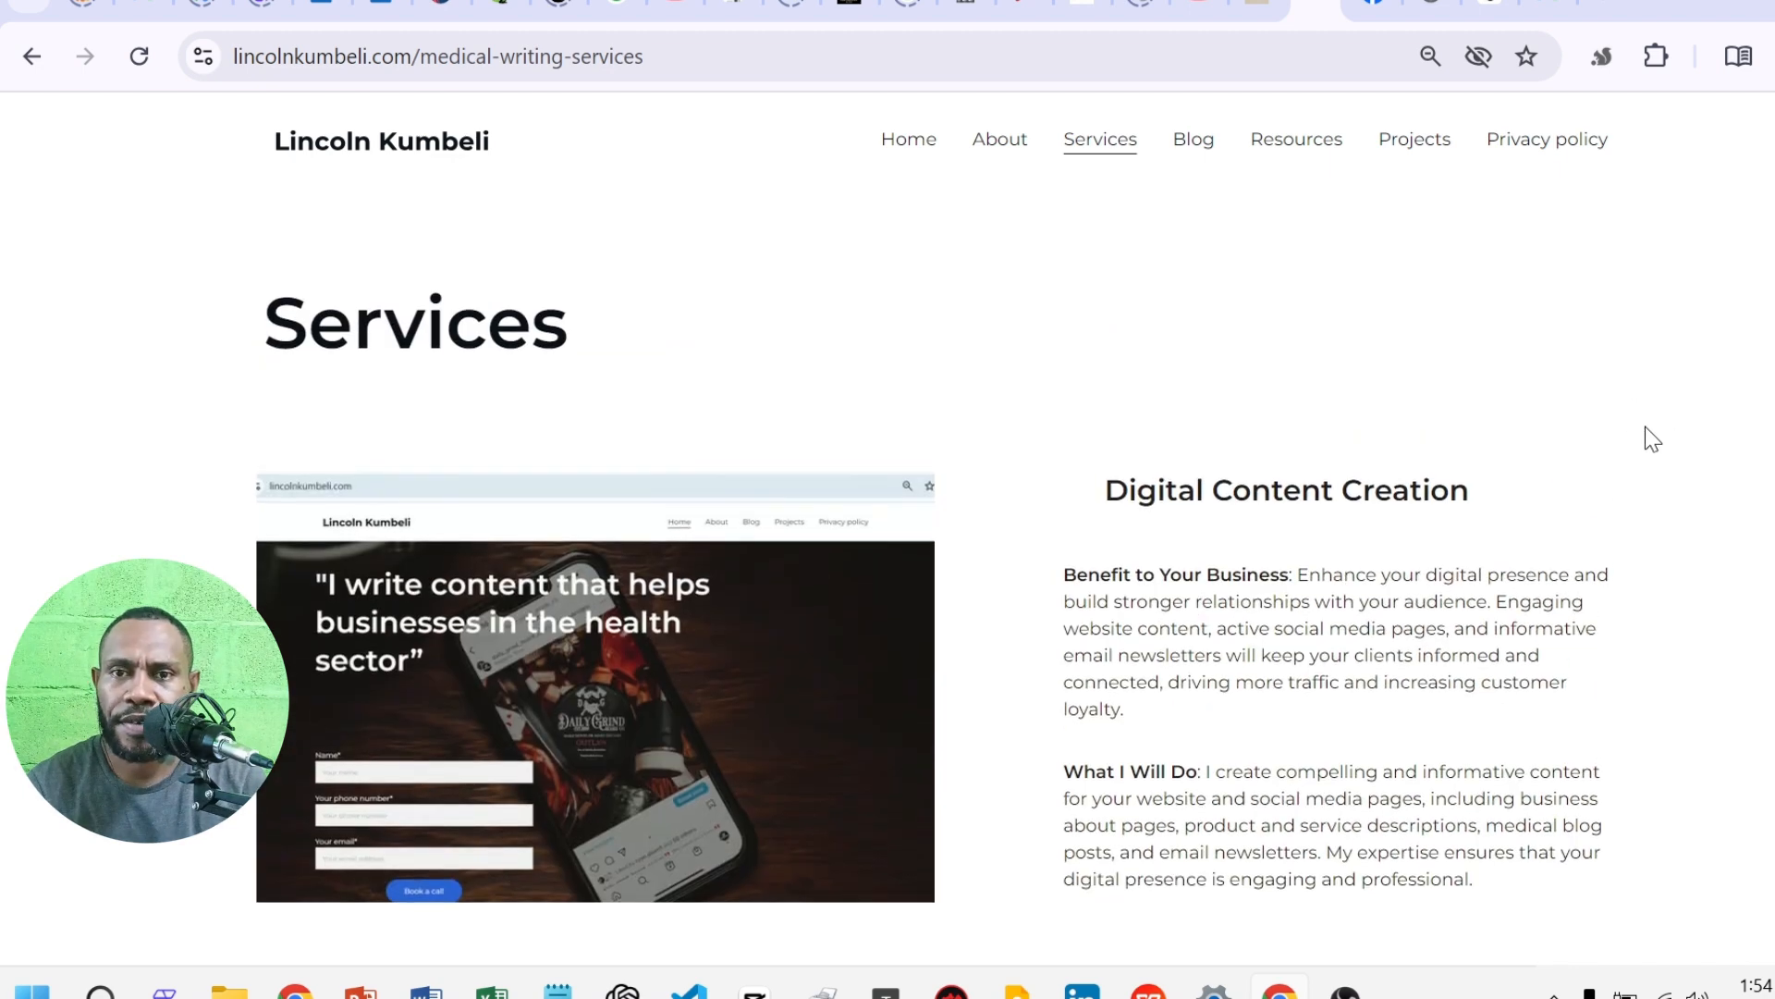
left_click(1501, 4)
right_click(487, 859)
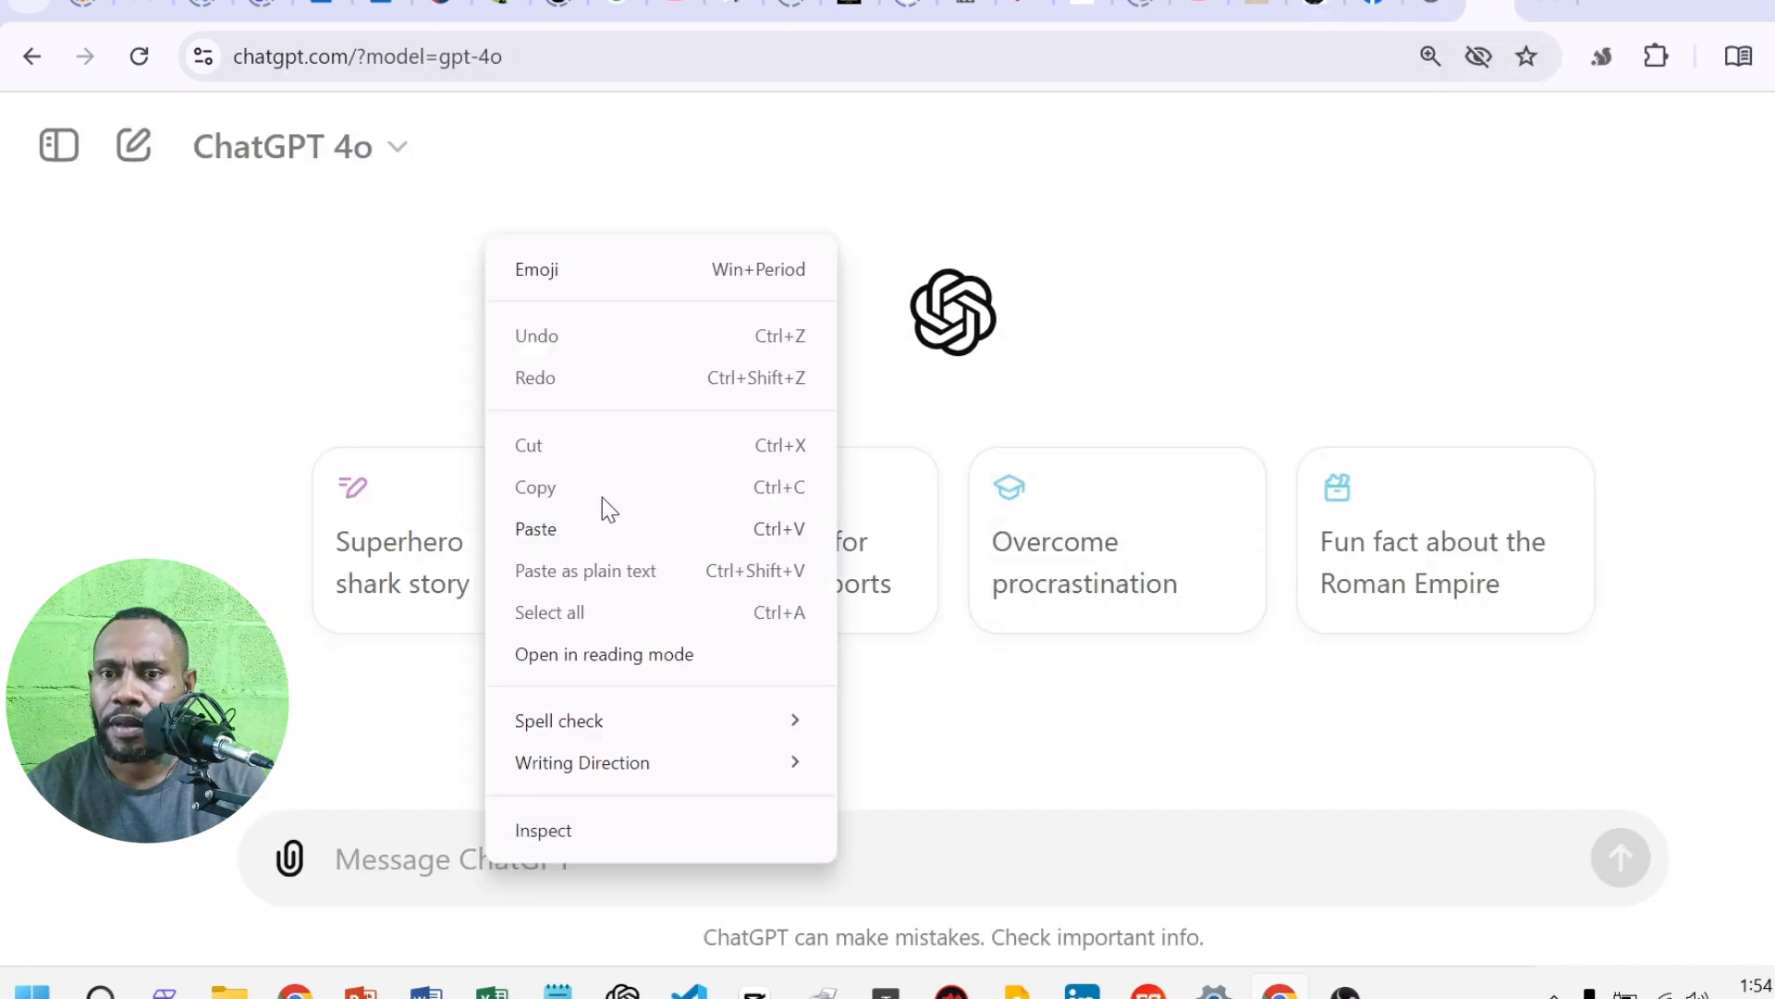
left_click(612, 529)
left_click(400, 148)
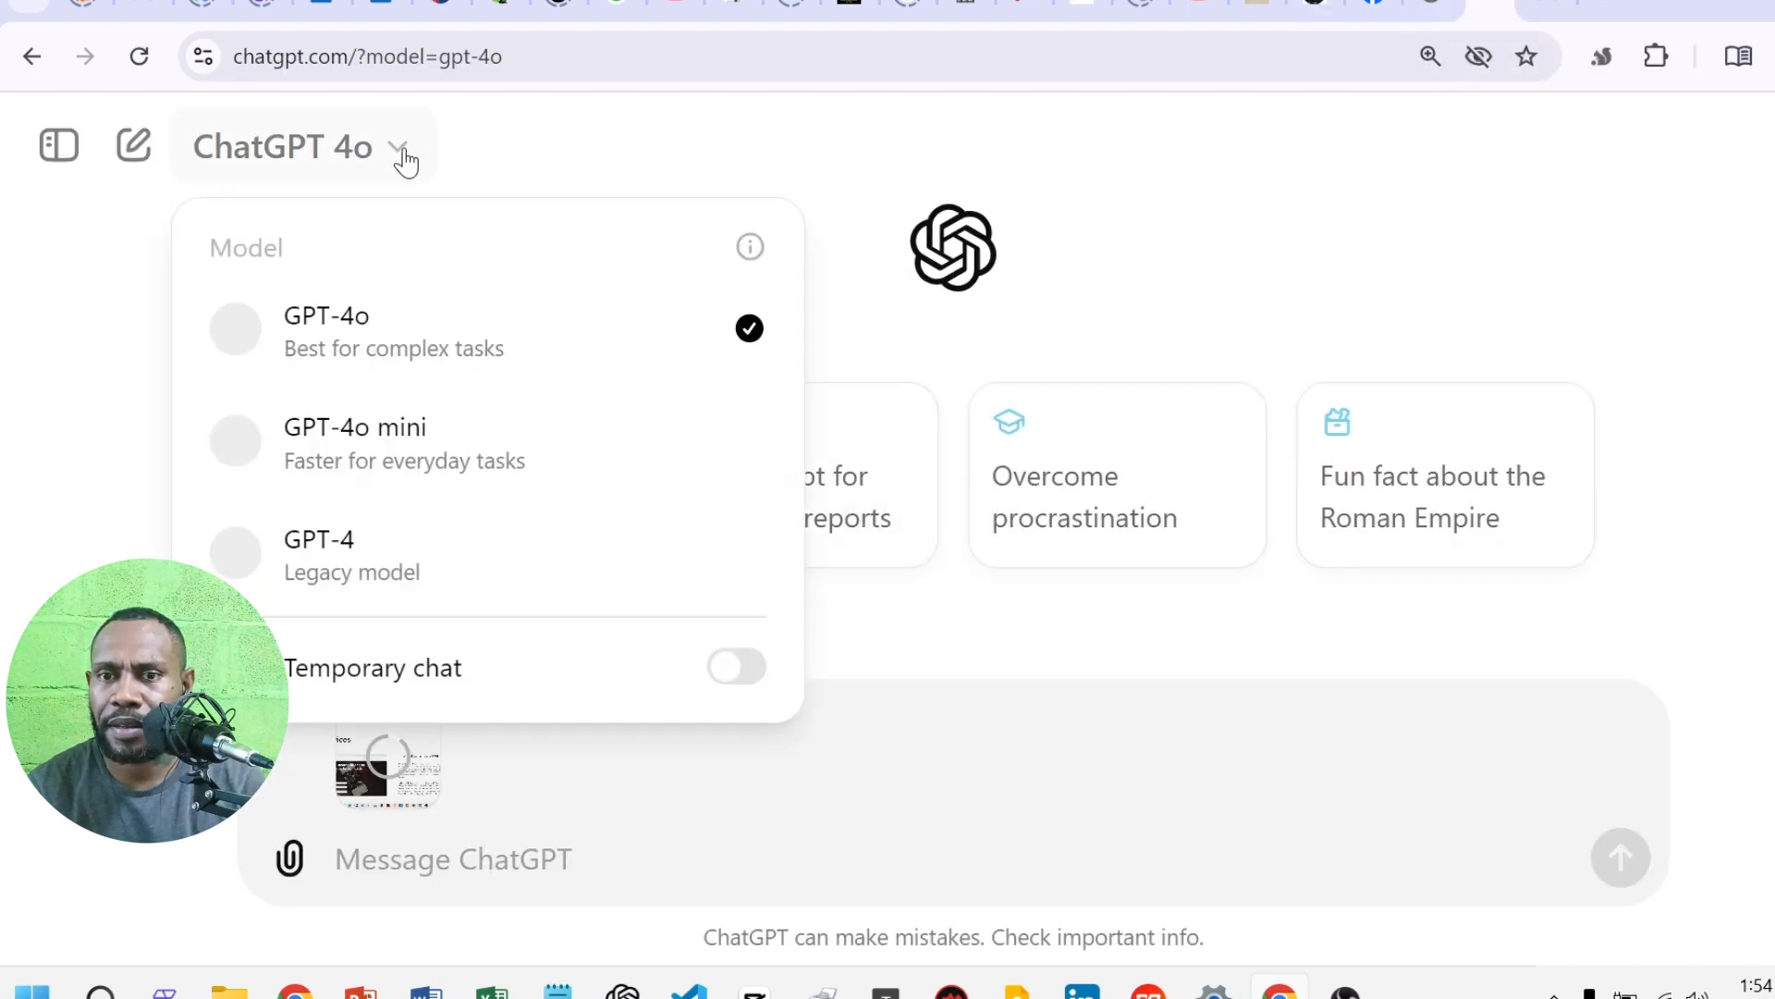
left_click(1329, 204)
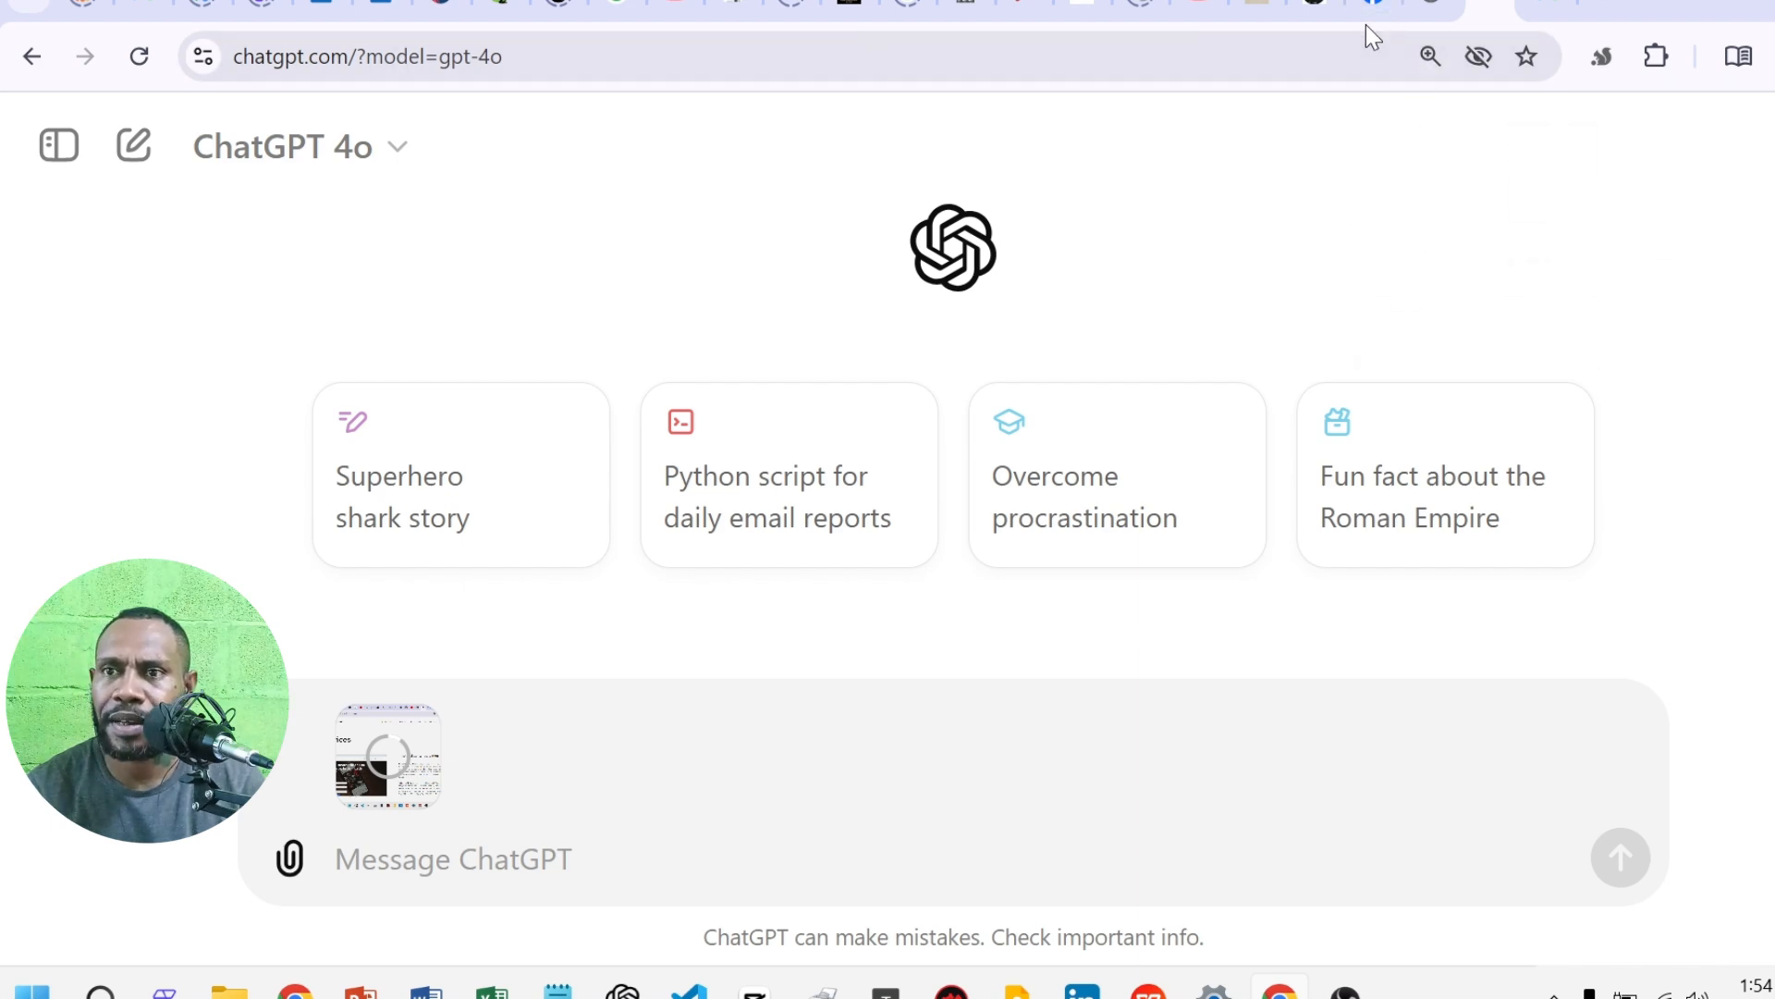
- Capture the Patient Education and Information Products section and add the screenshot to the ChatGPT message
left_click(1324, 13)
scroll(1366, 393, "down", 10)
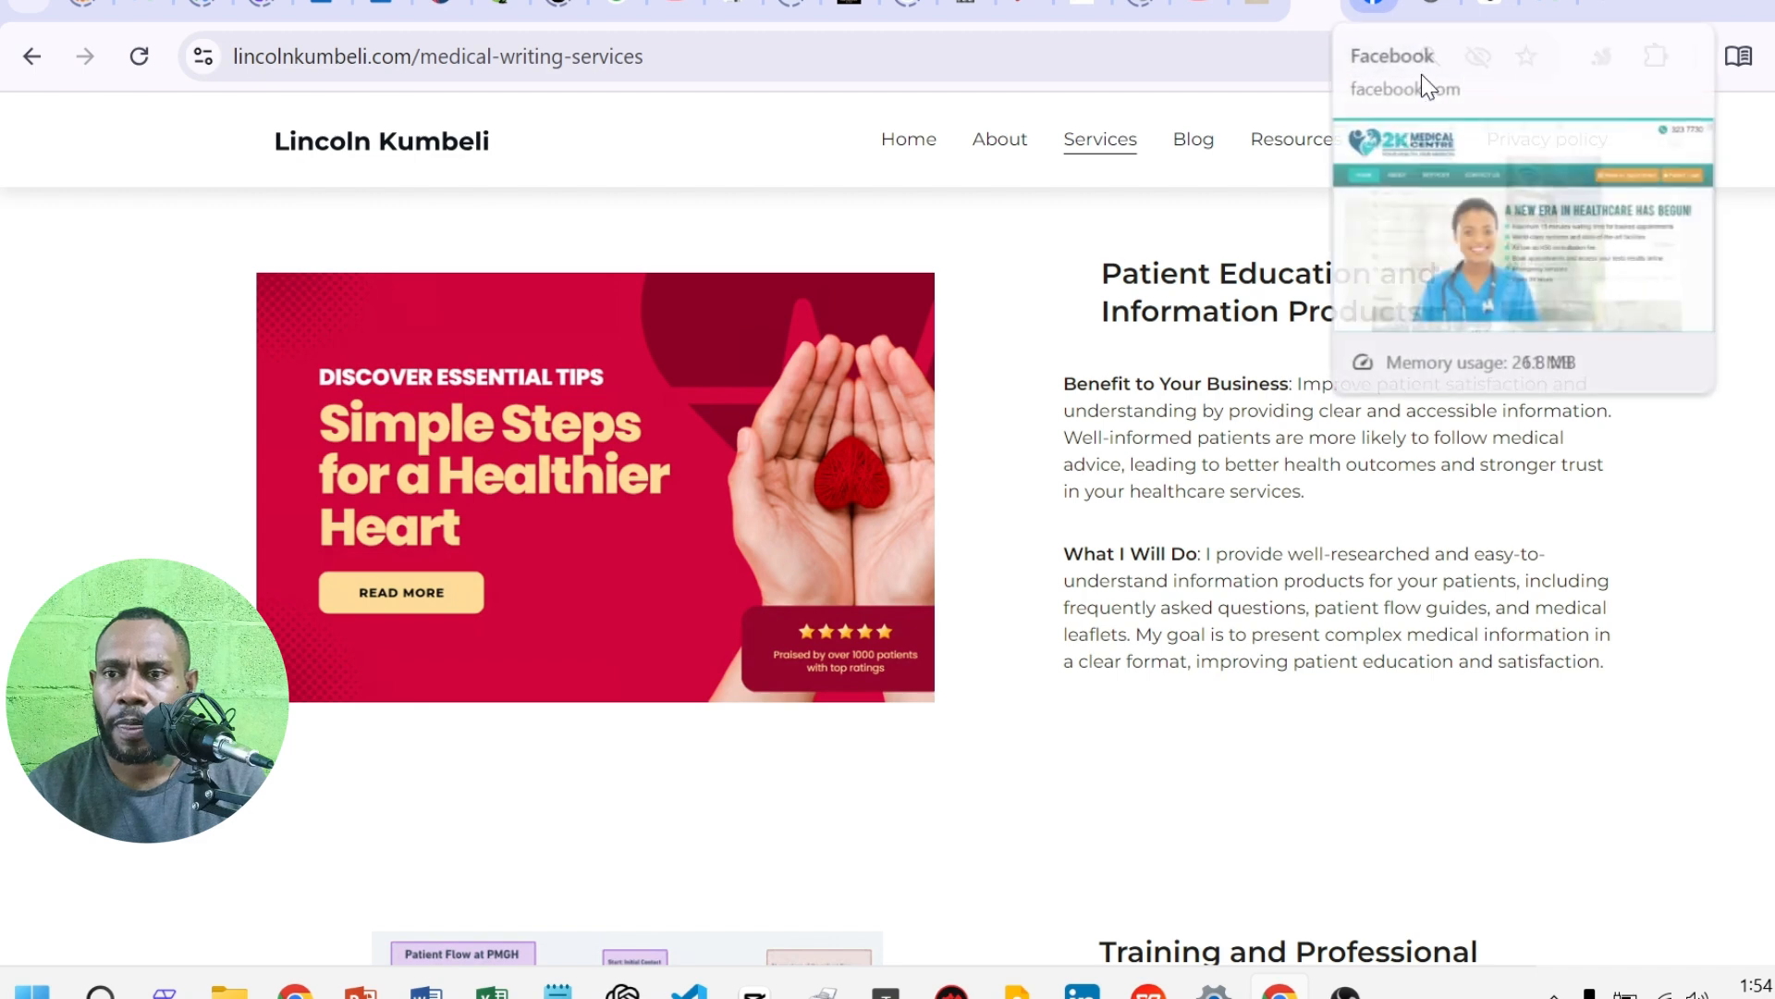
left_click(1491, 9)
right_click(441, 862)
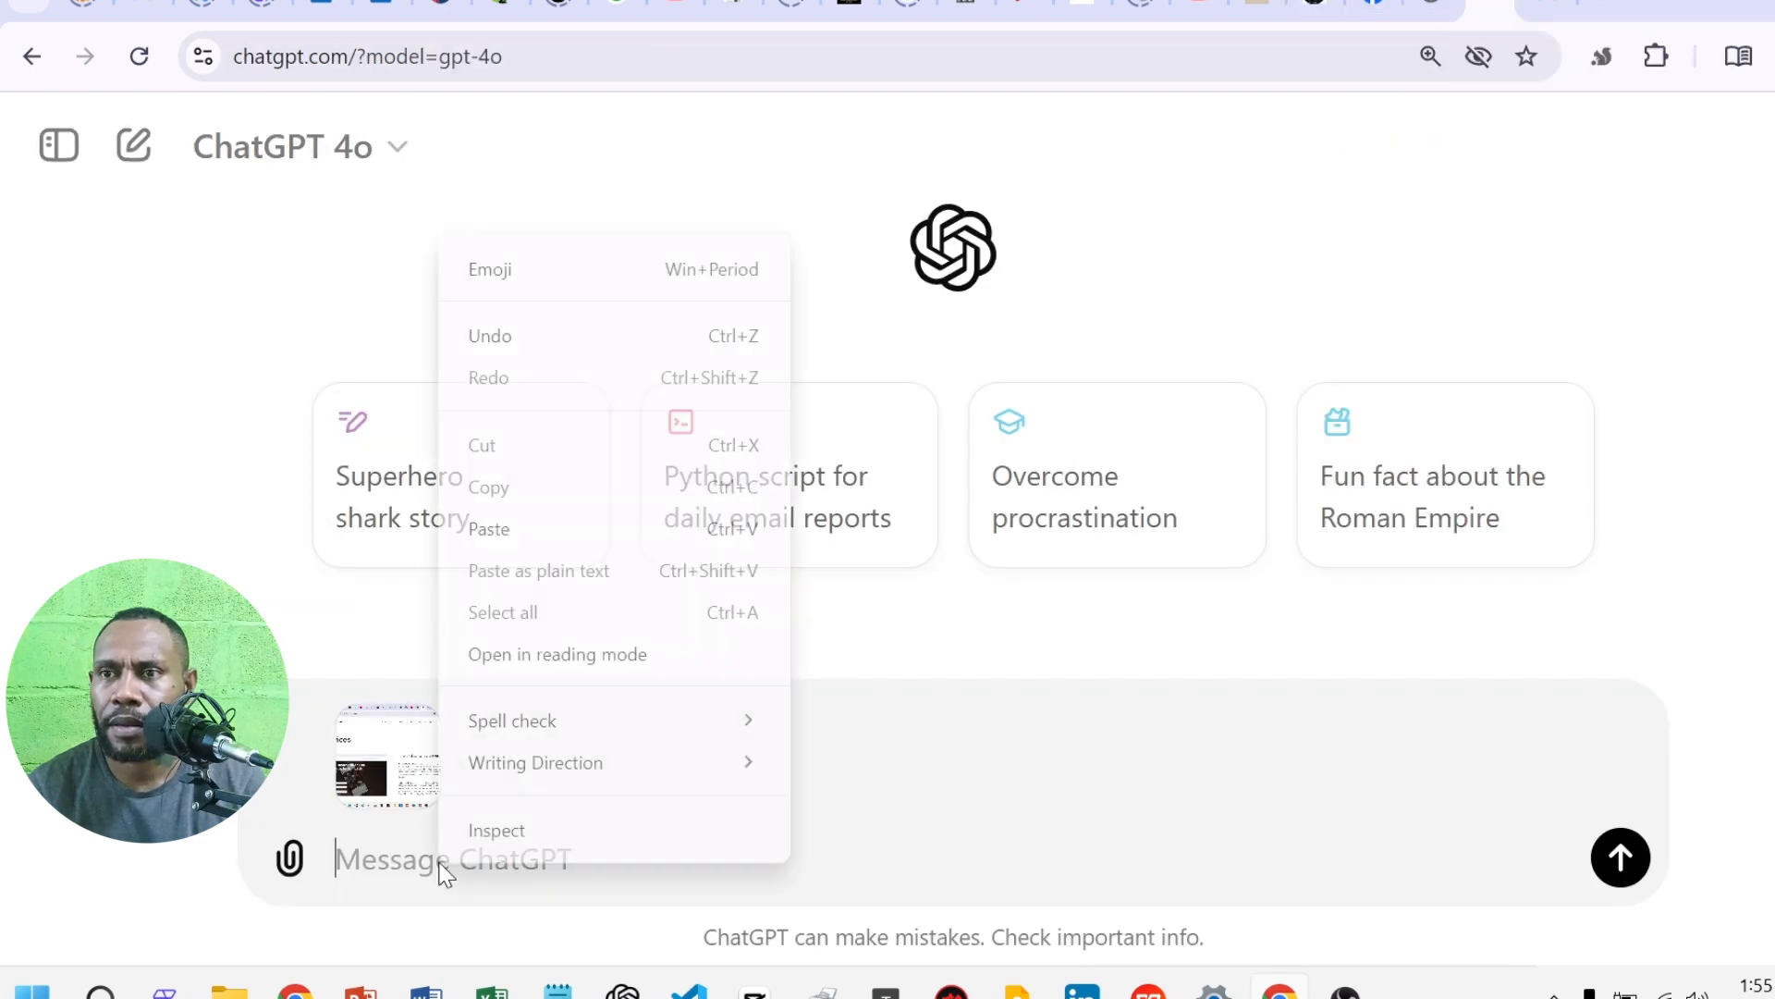
left_click(534, 528)
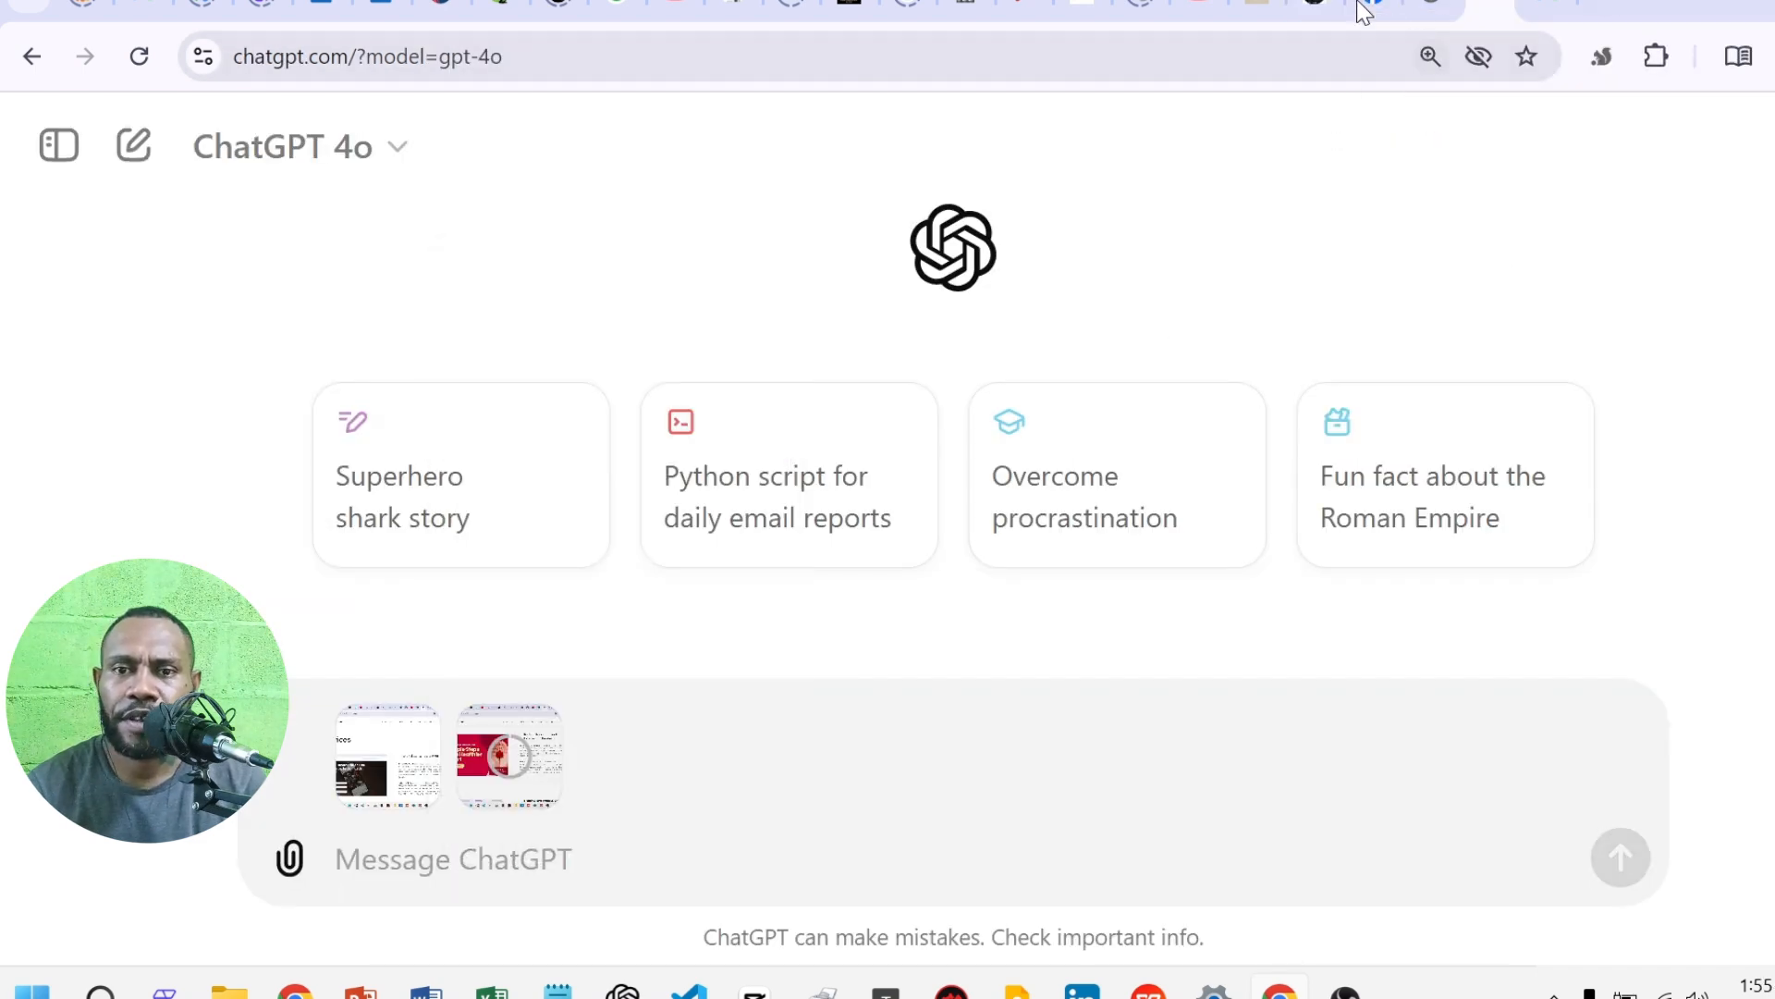
- Capture the Training and Professional Documentation section and add the screenshot to the ChatGPT message
left_click(1316, 9)
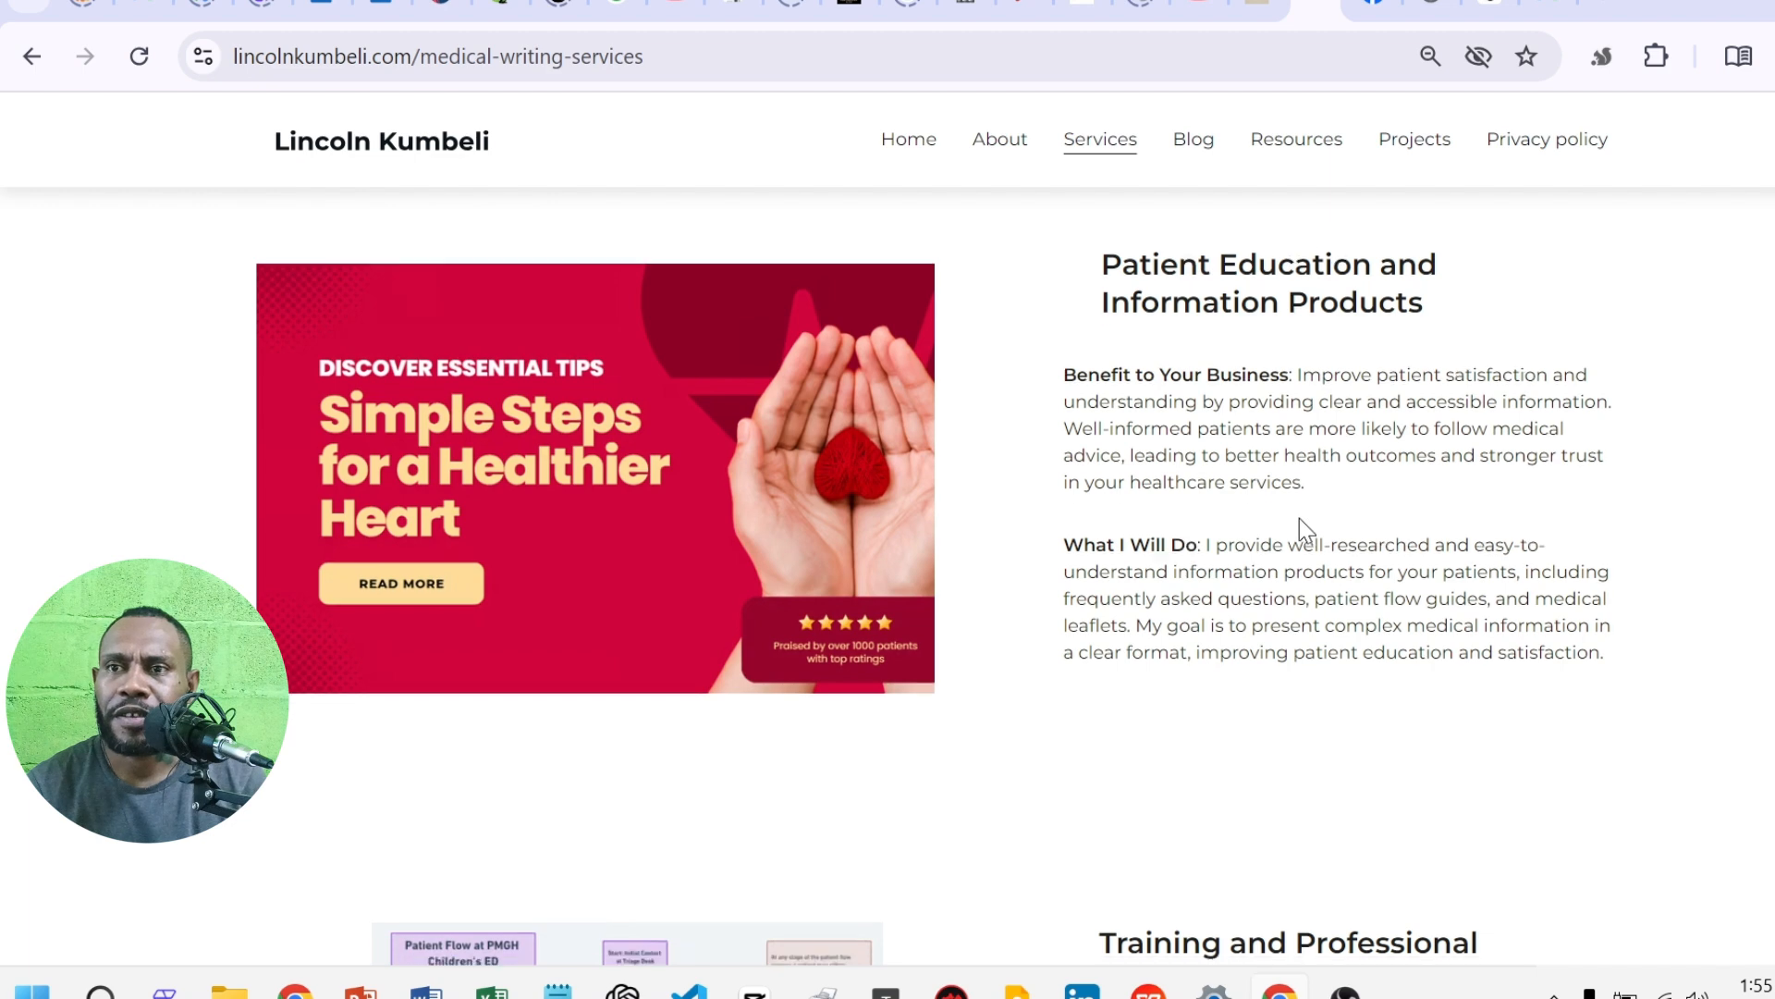
scroll(1300, 517, "down", 8)
scroll(1303, 515, "up", 1)
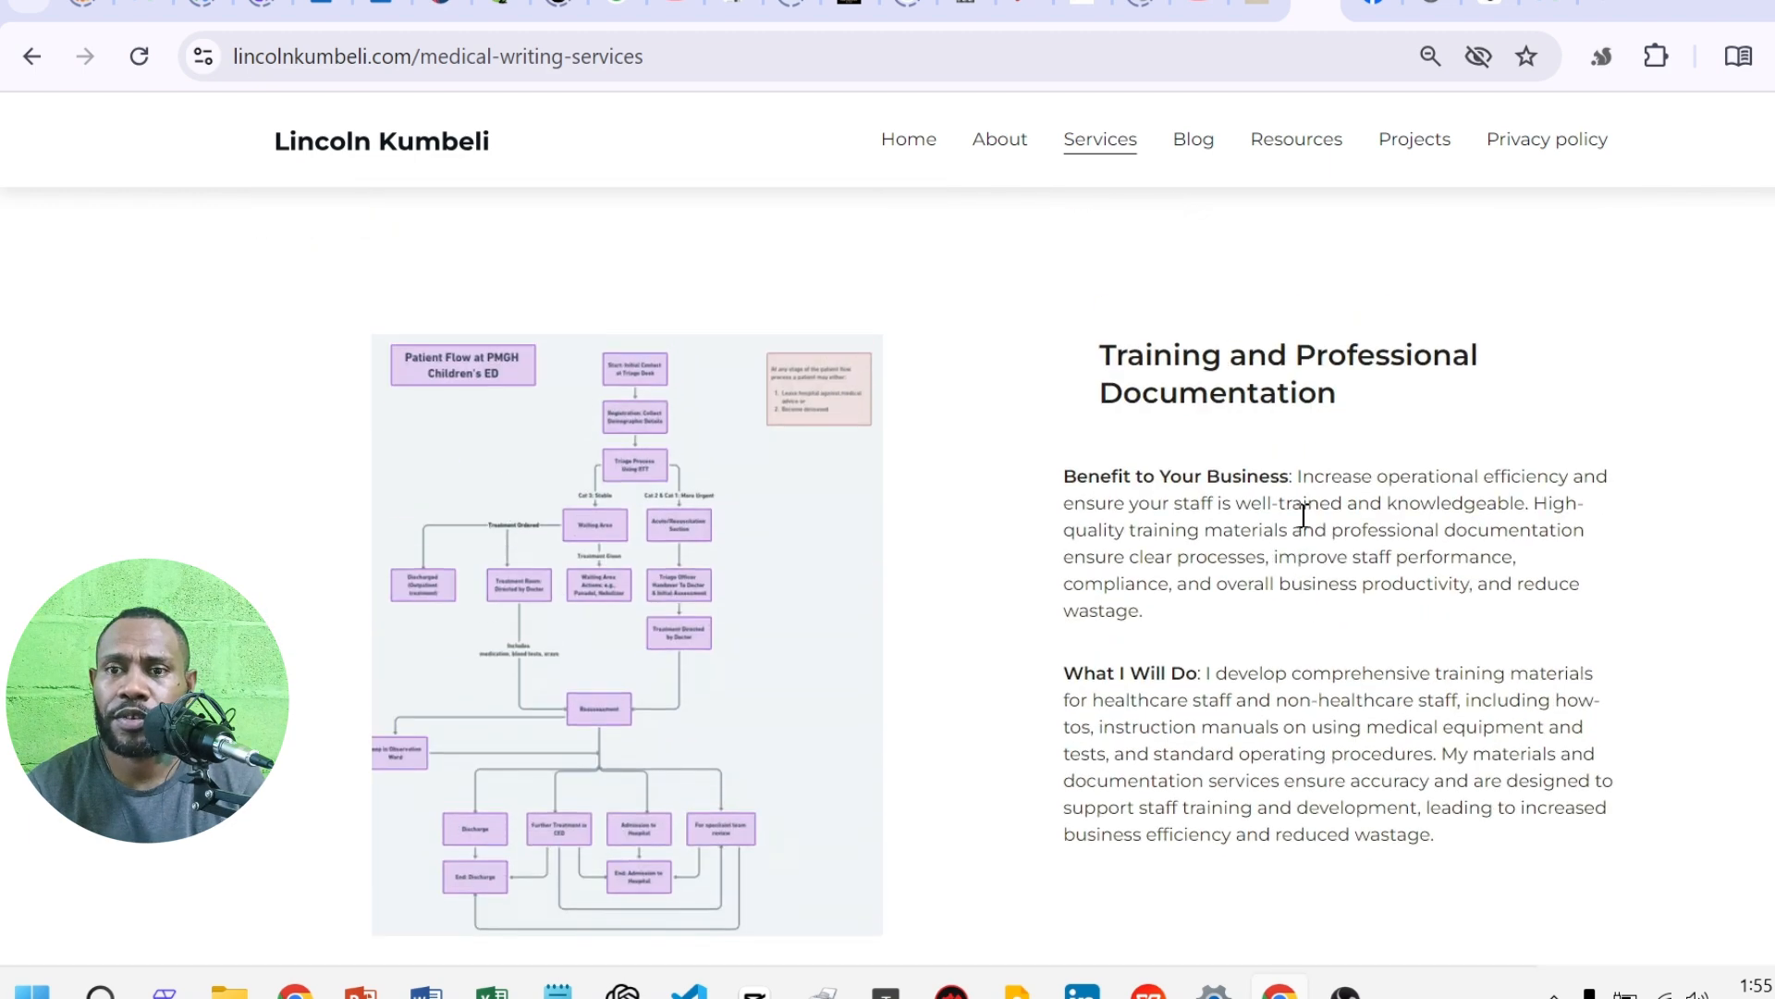
scroll(1303, 518, "down", 1)
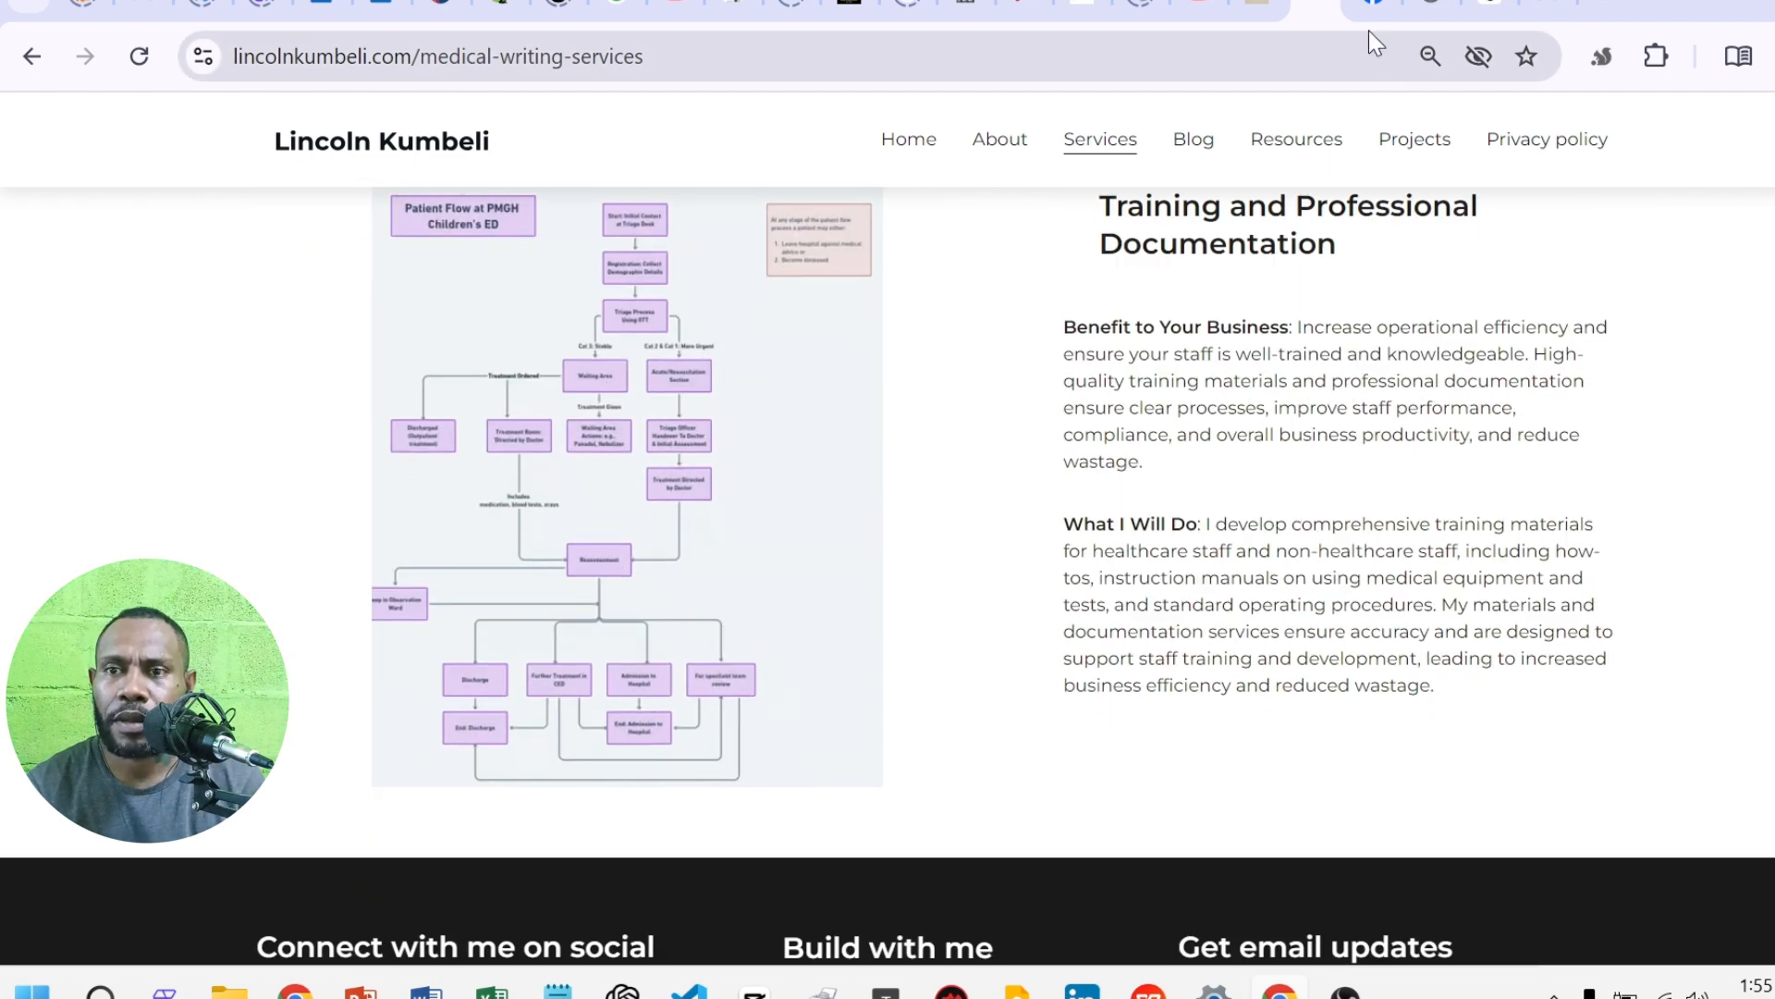
left_click(1484, 12)
right_click(471, 884)
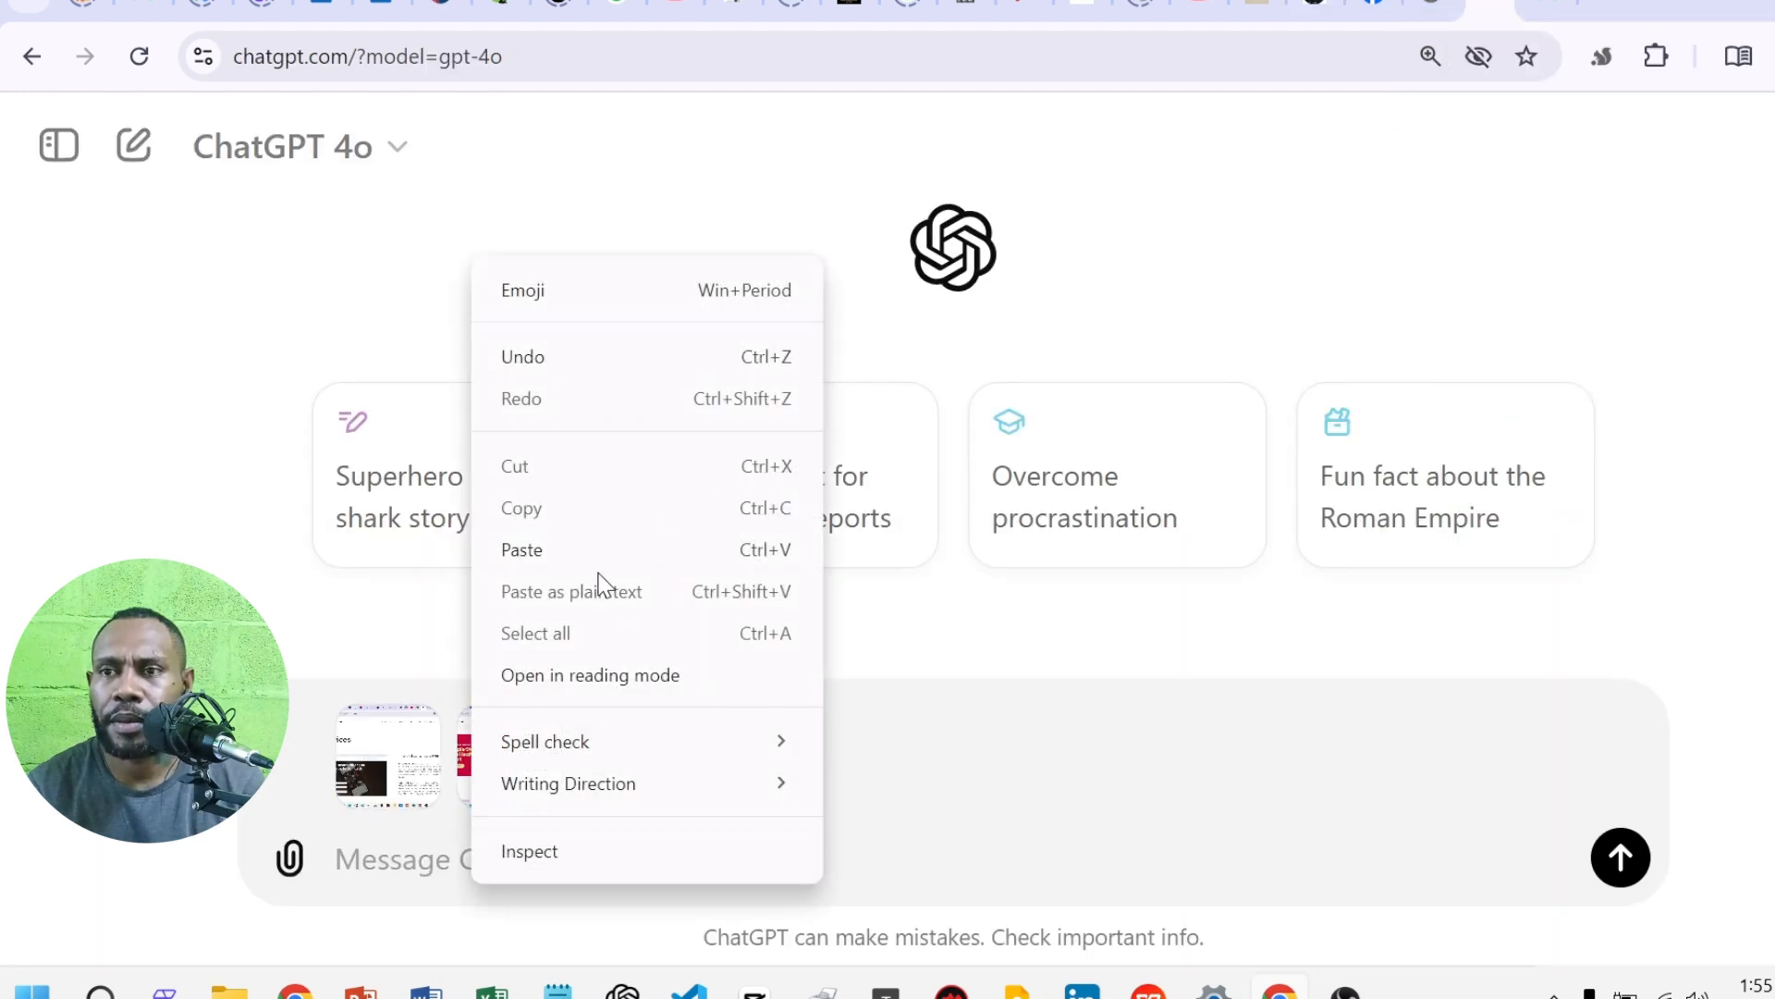
left_click(597, 564)
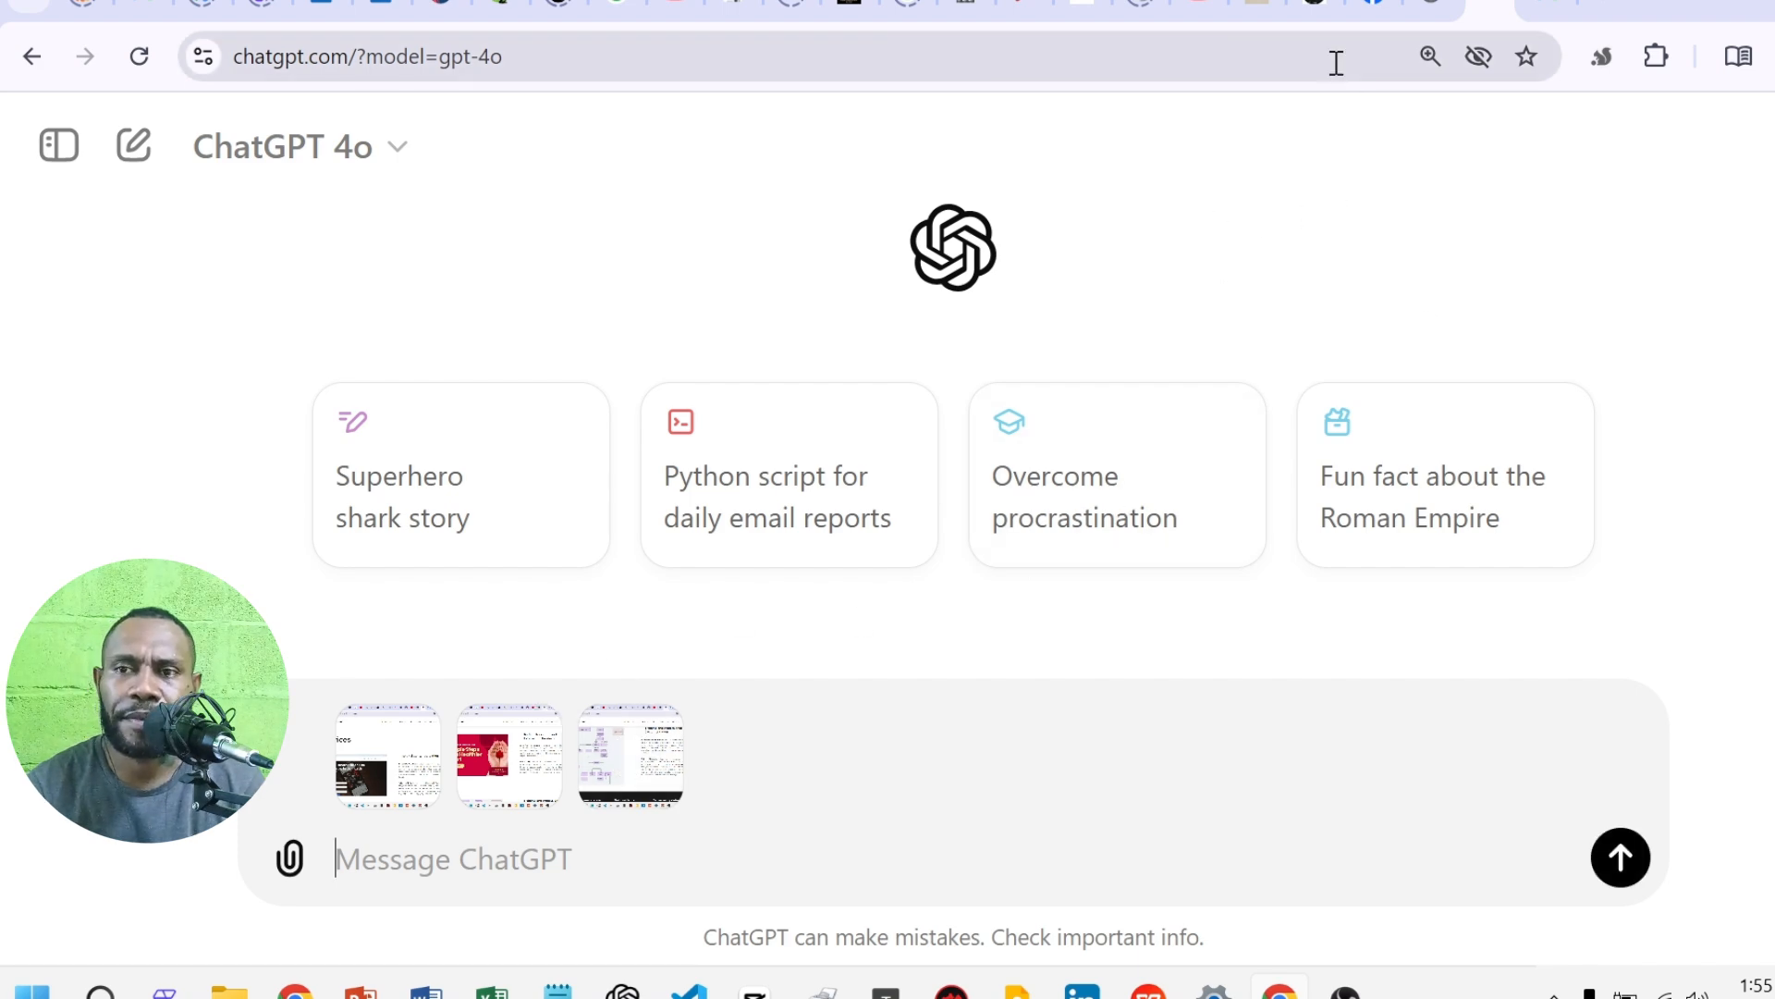
- Try to add a screenshot of the 2K Medical Centre PNG Facebook page's header to the ChatGPT message
left_click(1361, 9)
scroll(1298, 481, "up", 10)
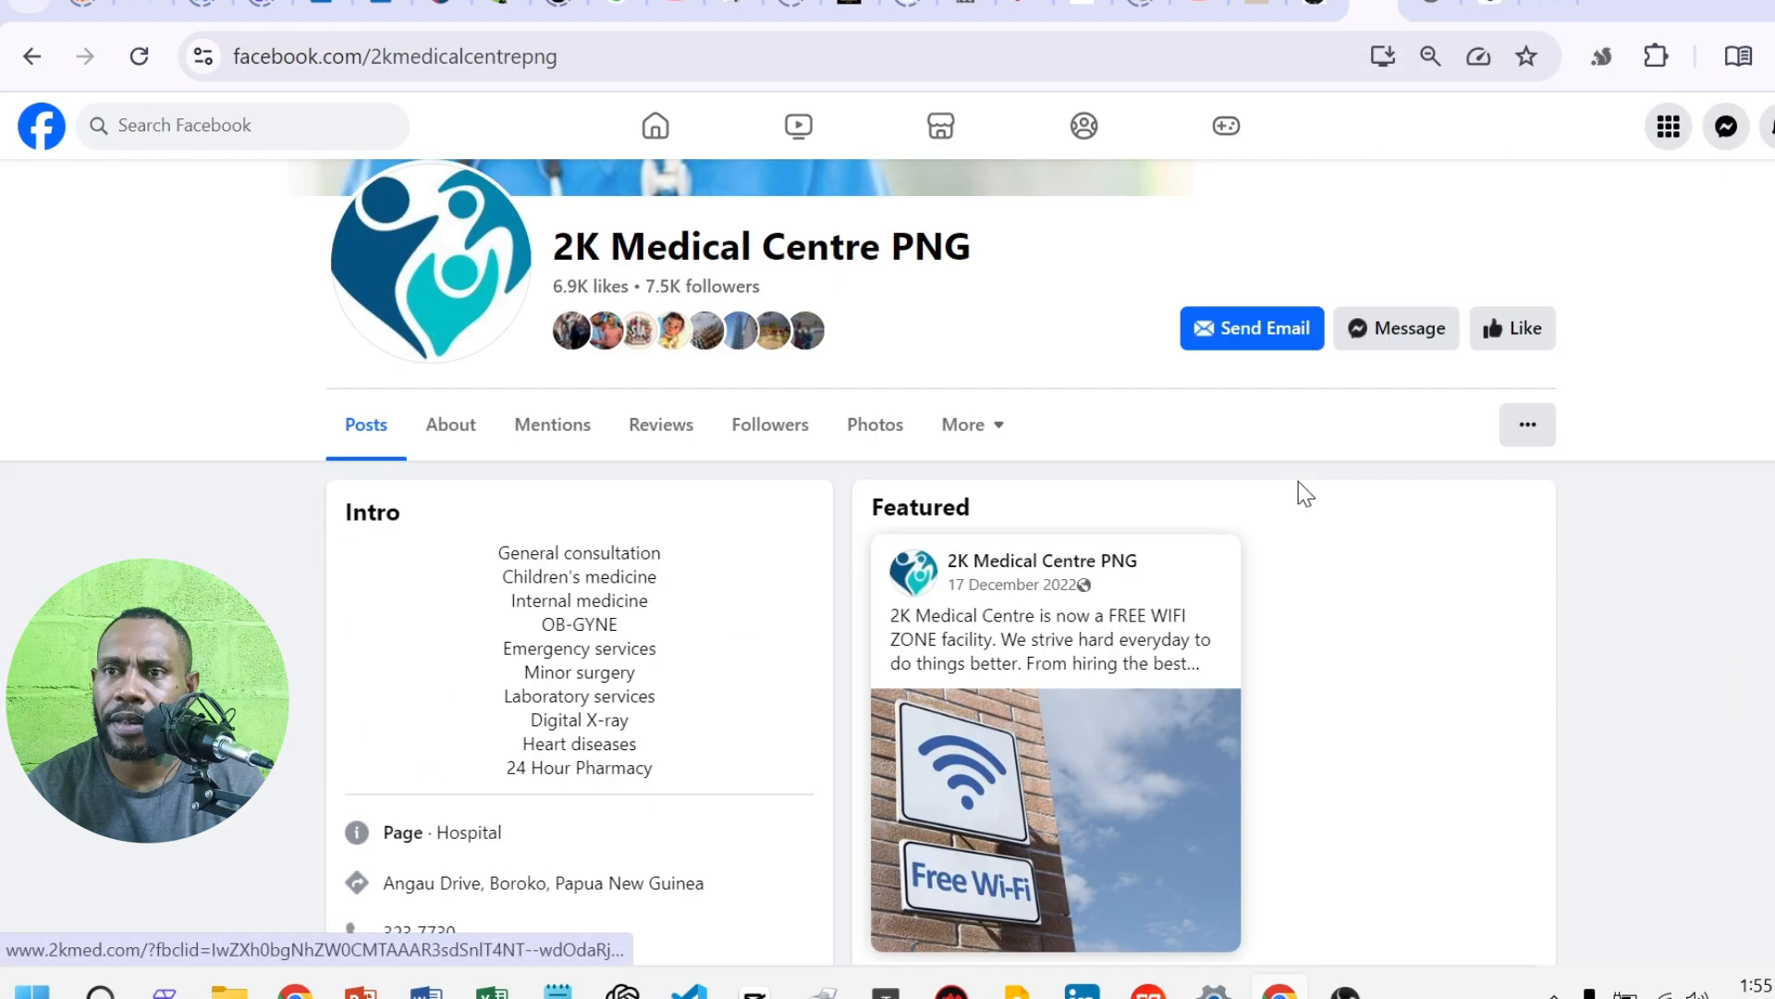
scroll(1298, 481, "down", 2)
scroll(1299, 497, "up", 2)
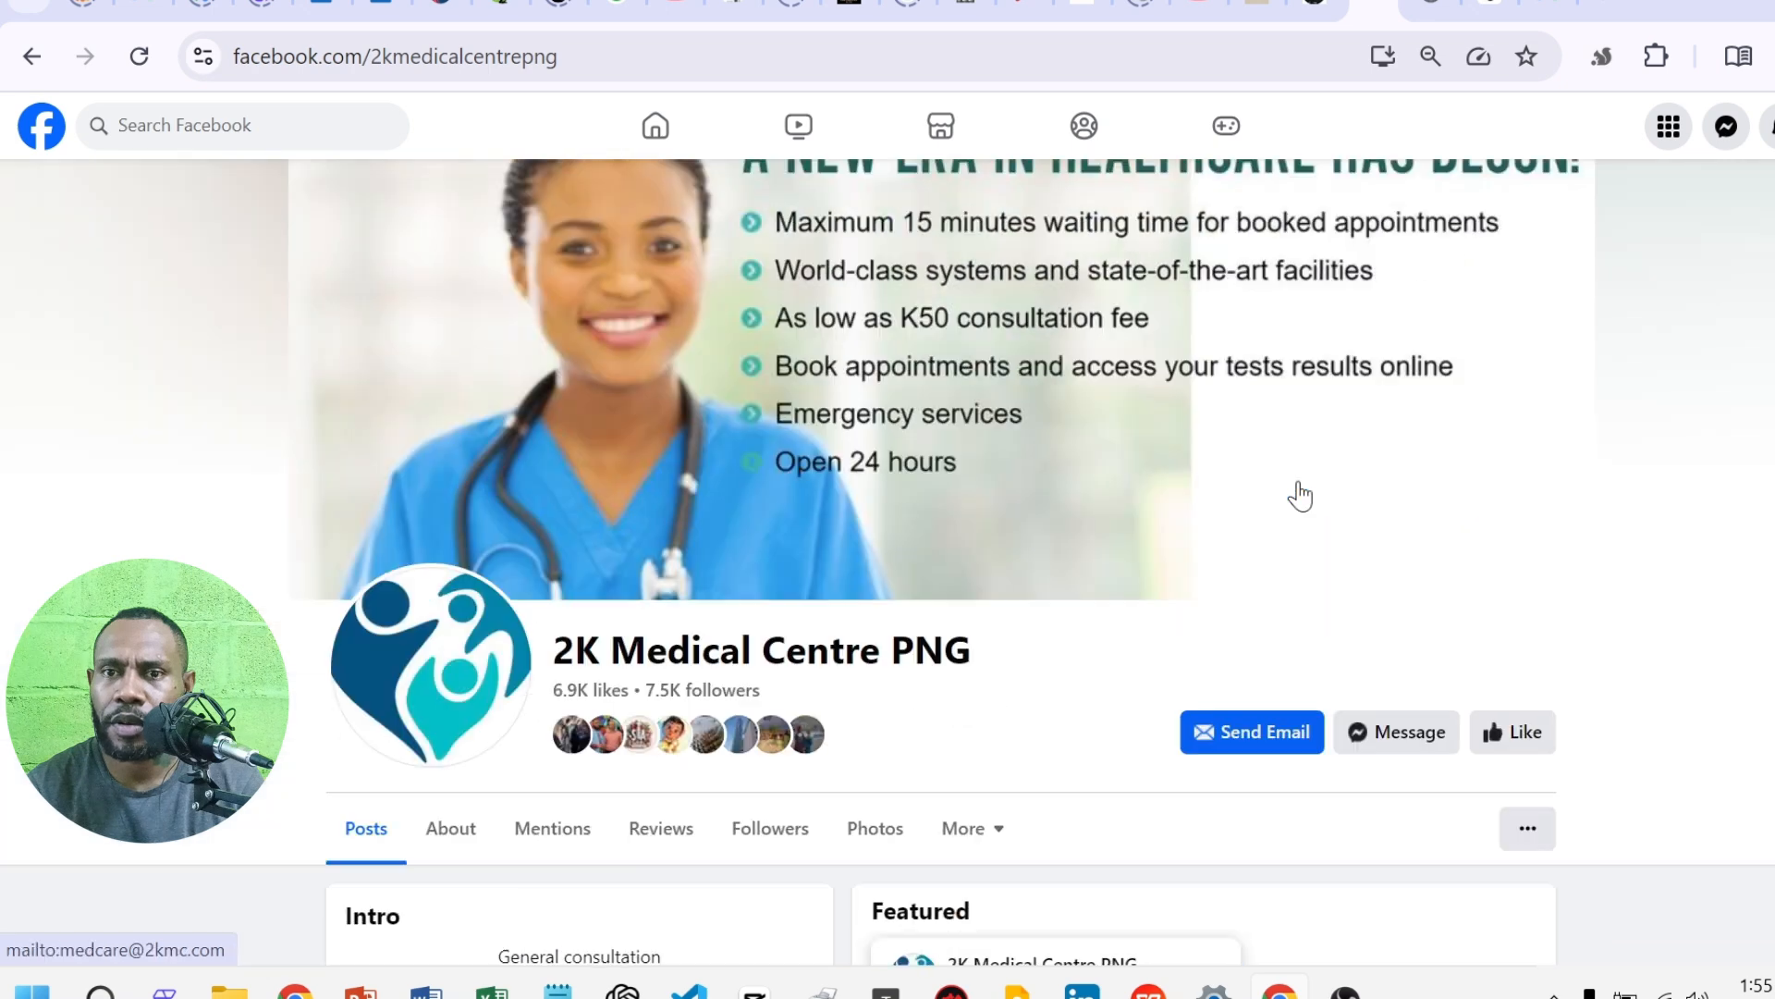
left_click(1479, 12)
right_click(418, 865)
left_click(562, 530)
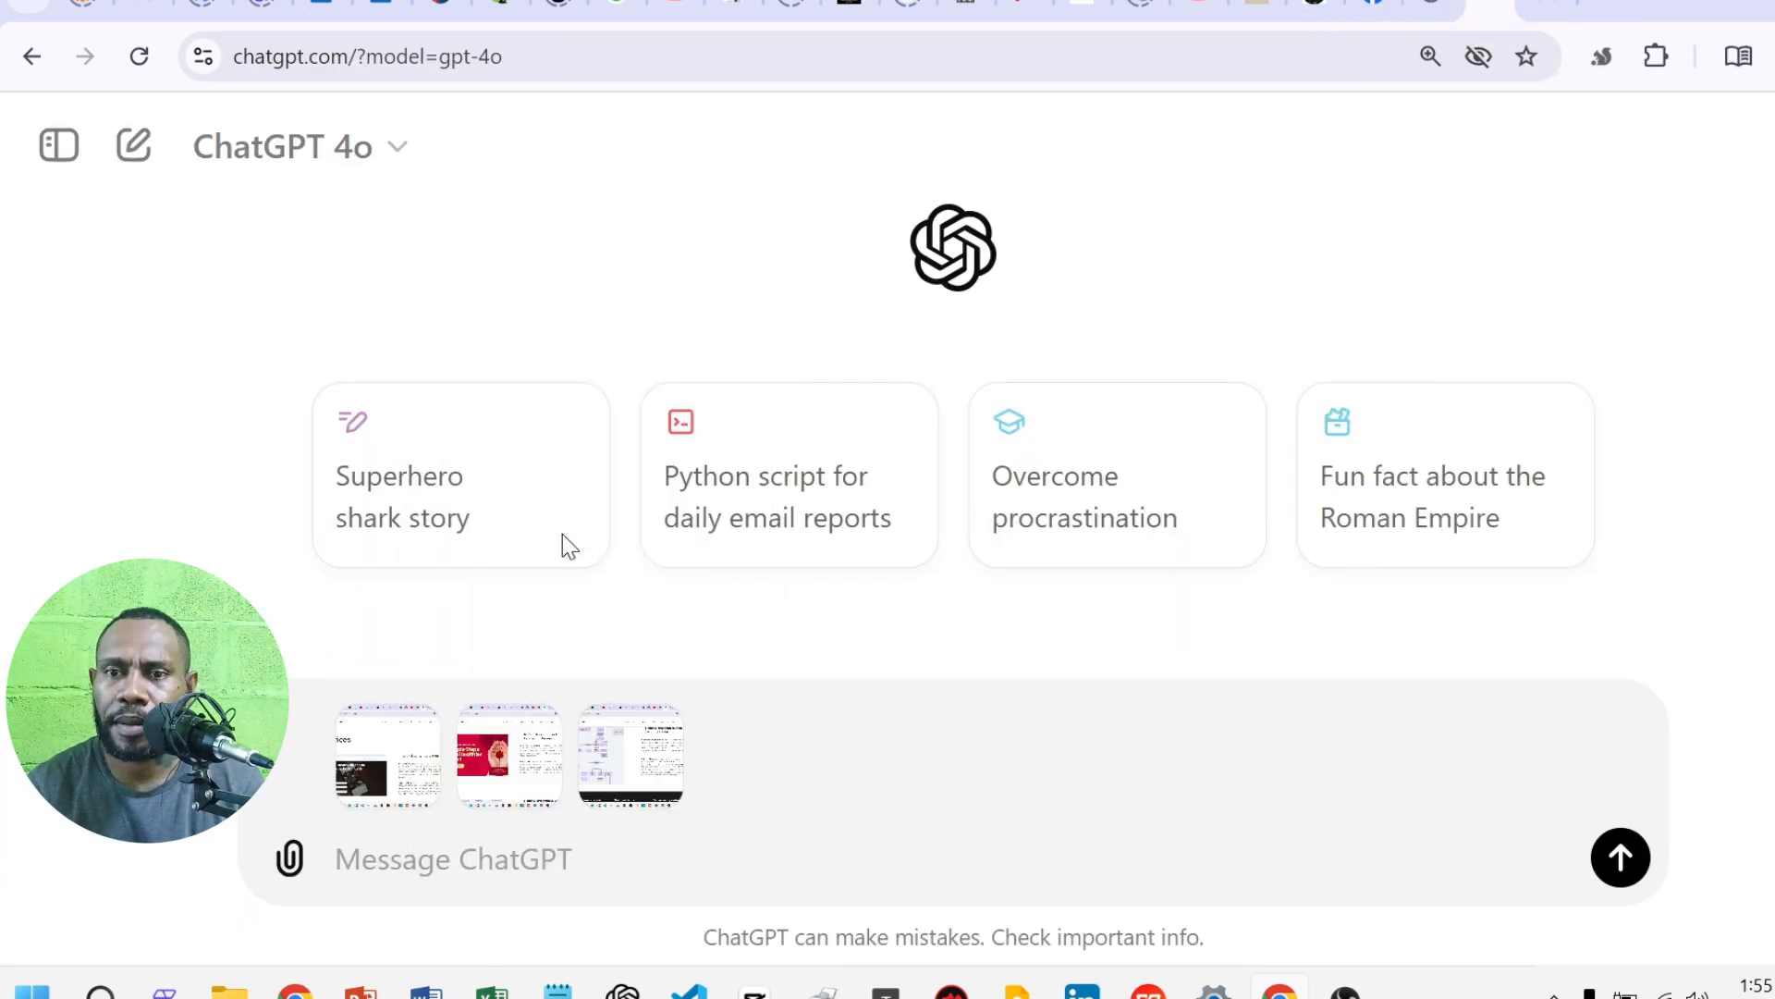
- Capture the Intro section of the 2K Medical Centre PNG Facebook page and add the screenshot to the ChatGPT message
left_click(1367, 5)
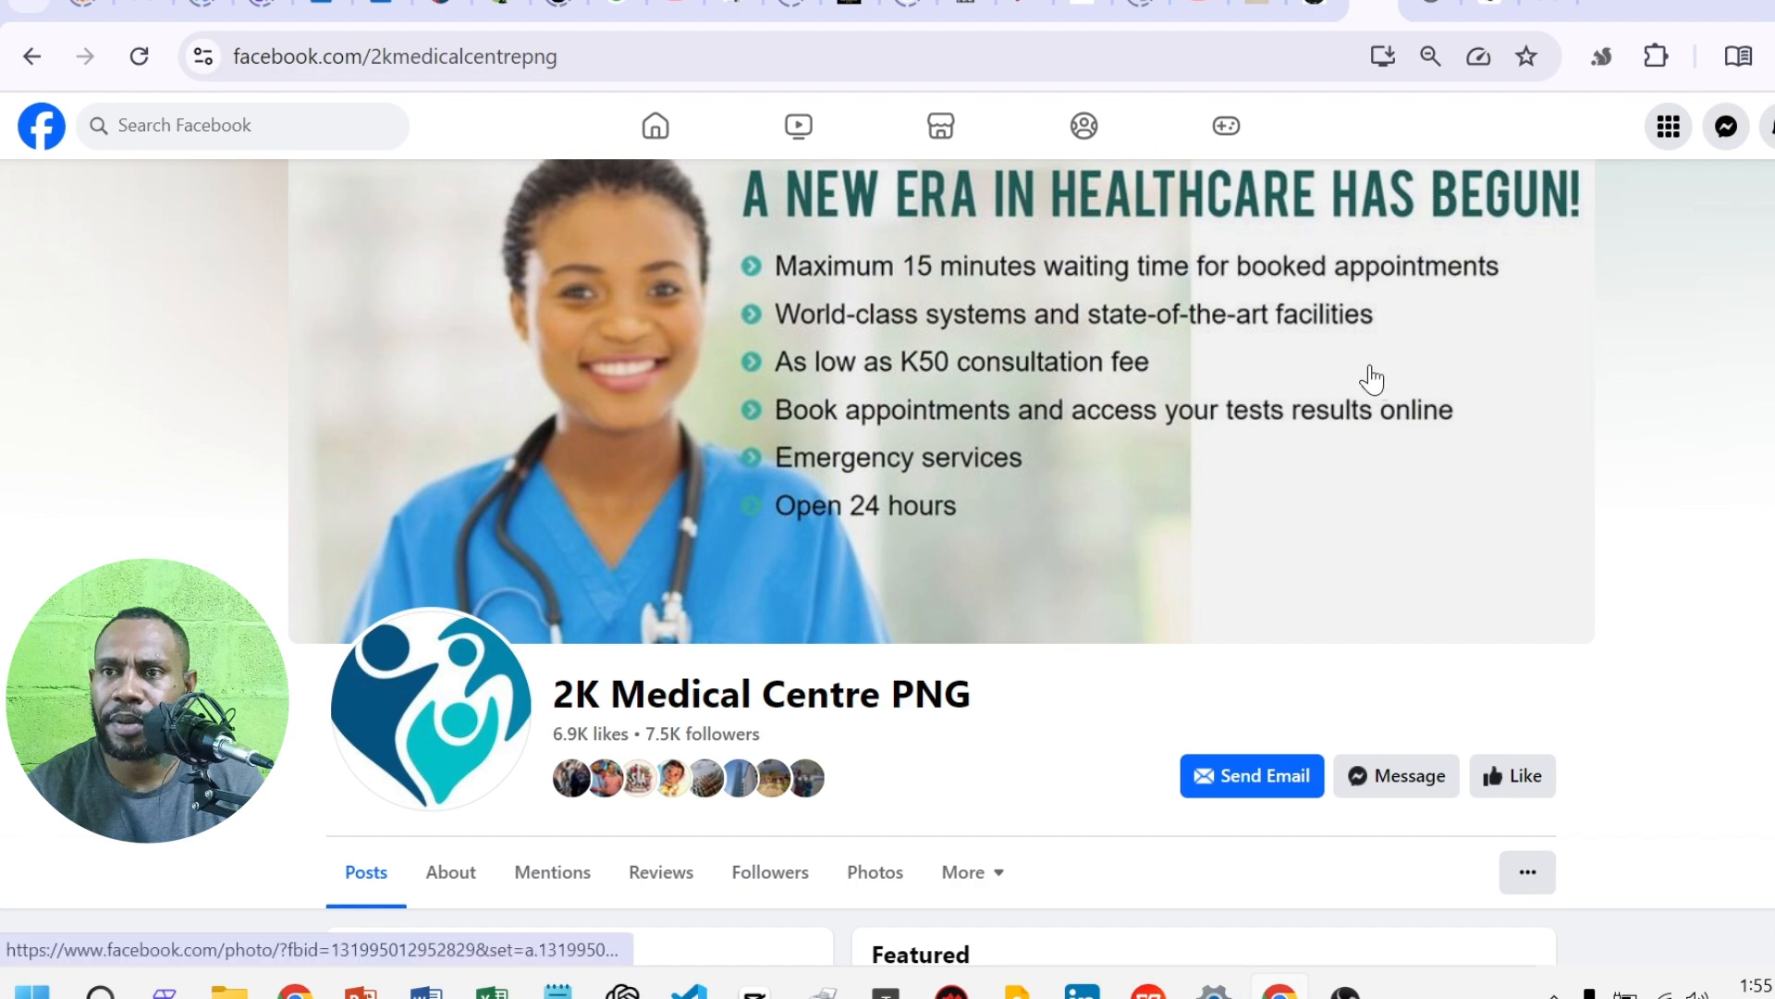
scroll(1375, 380, "down", 3)
scroll(1381, 381, "down", 3)
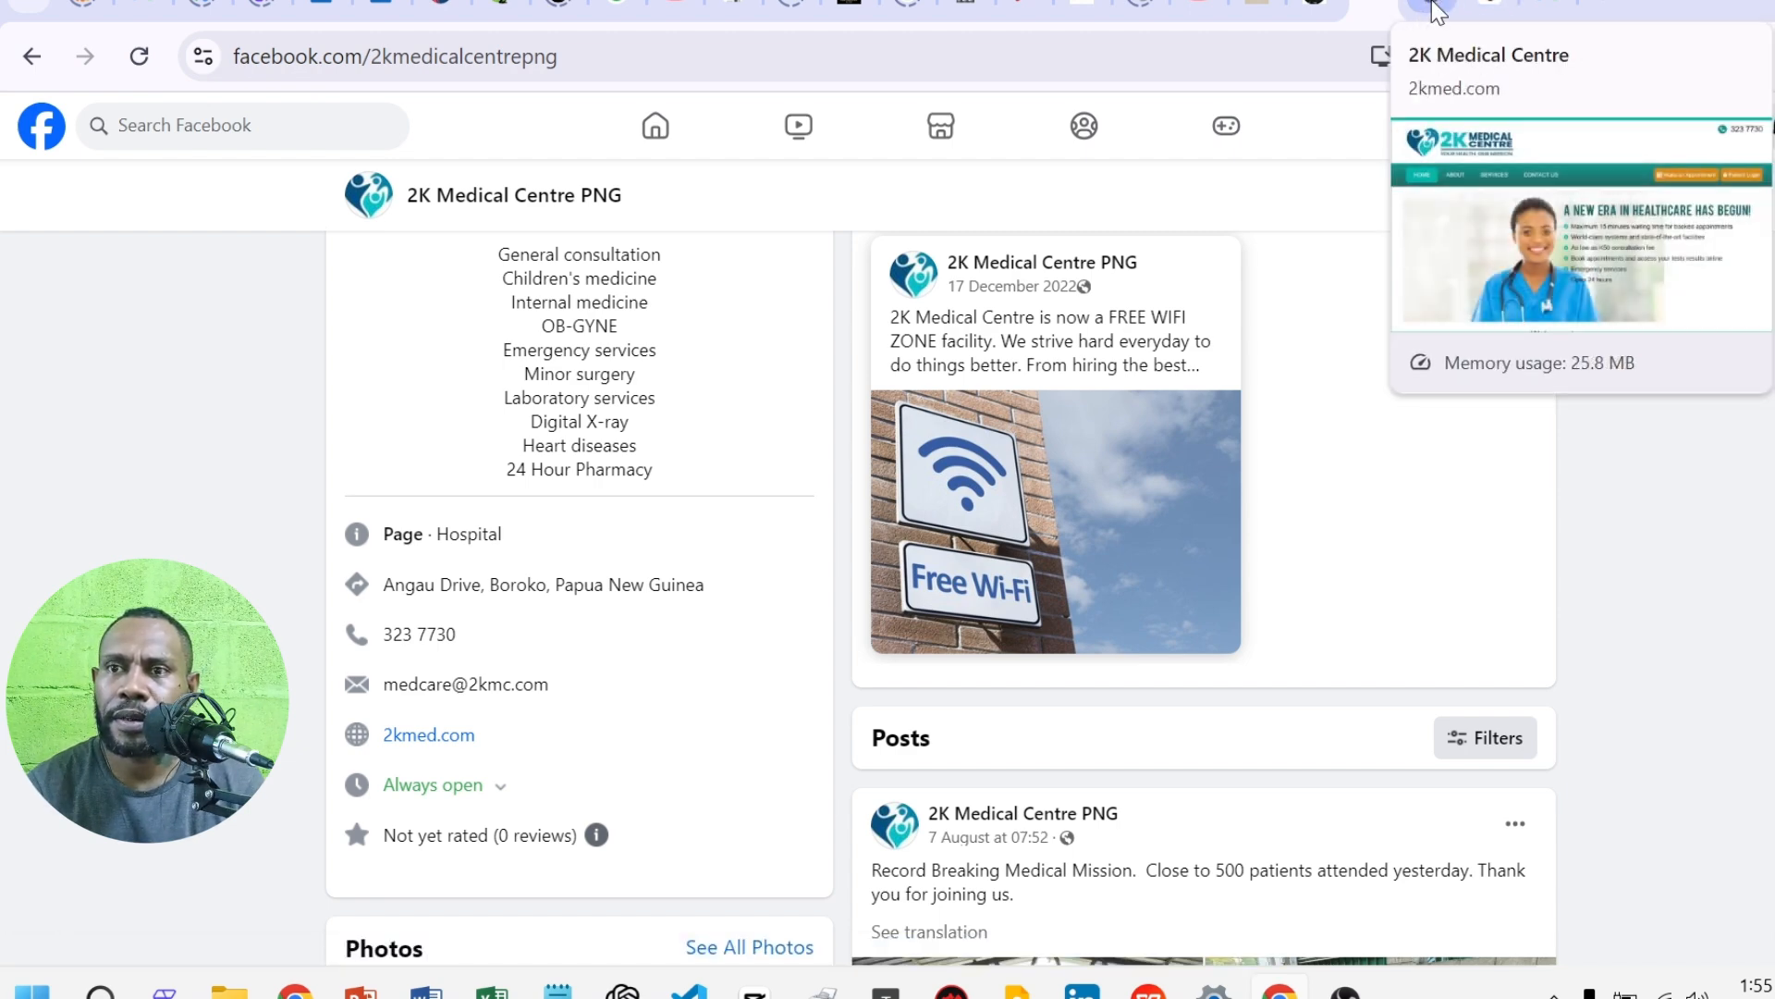
left_click(1490, 11)
right_click(508, 866)
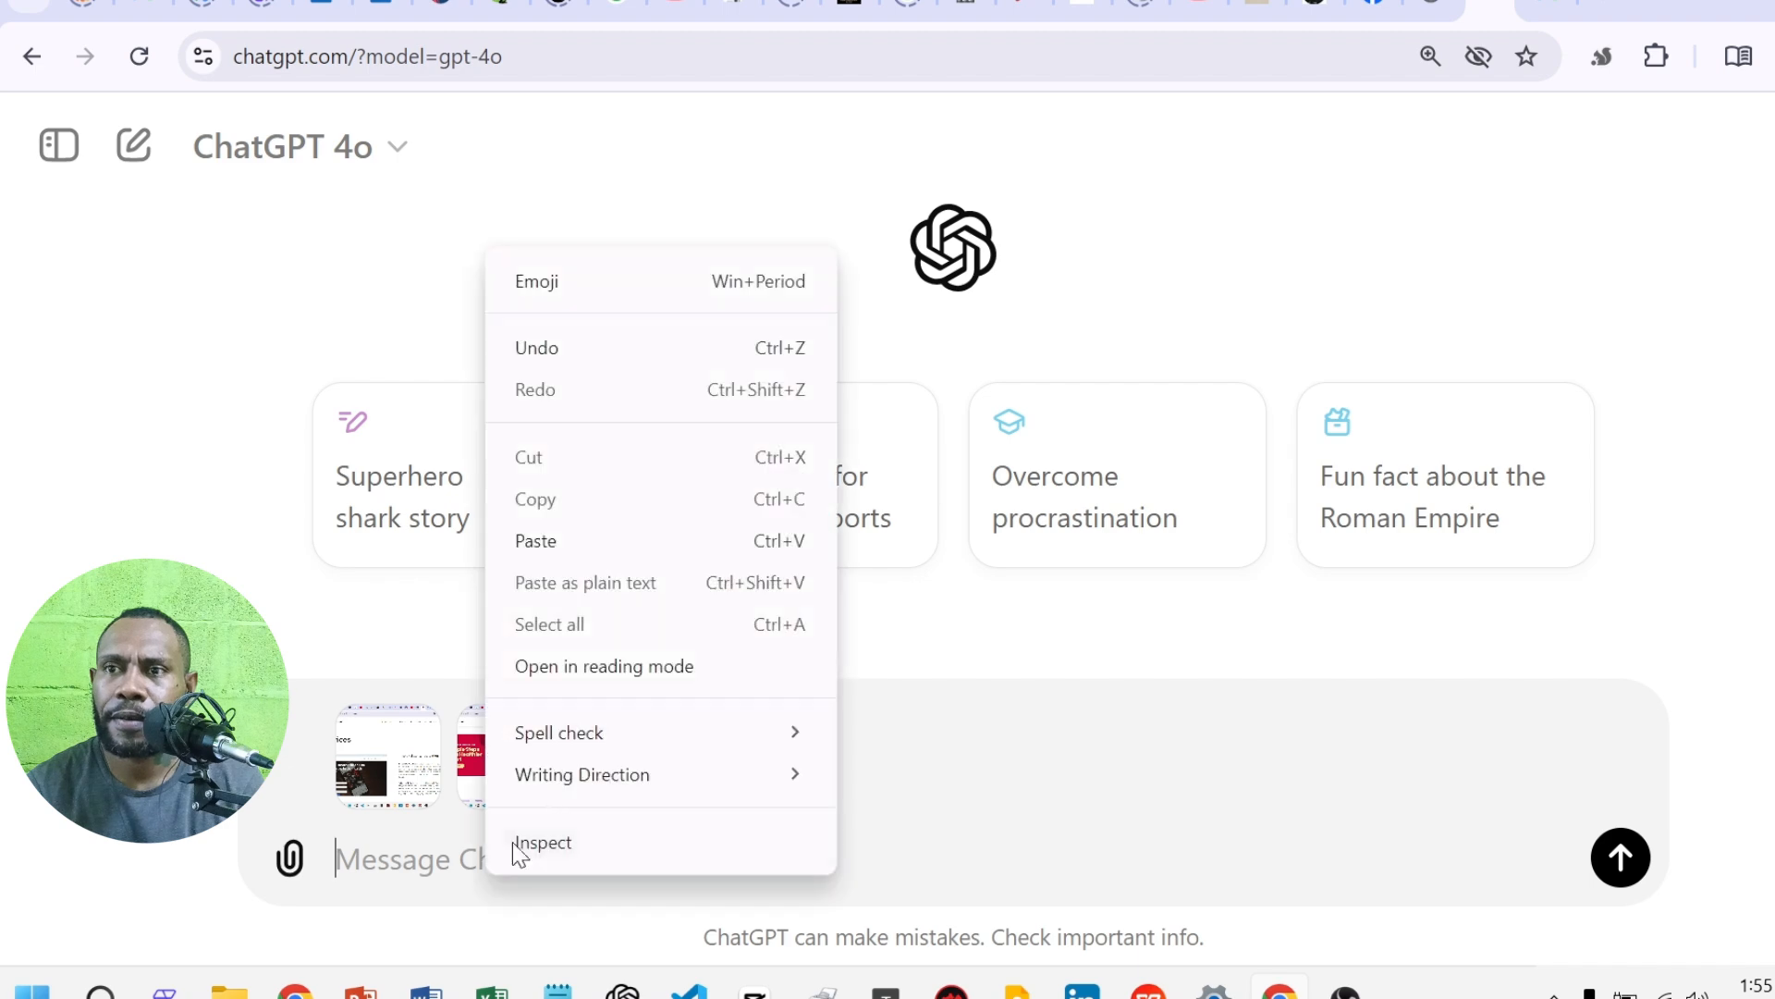
left_click(614, 540)
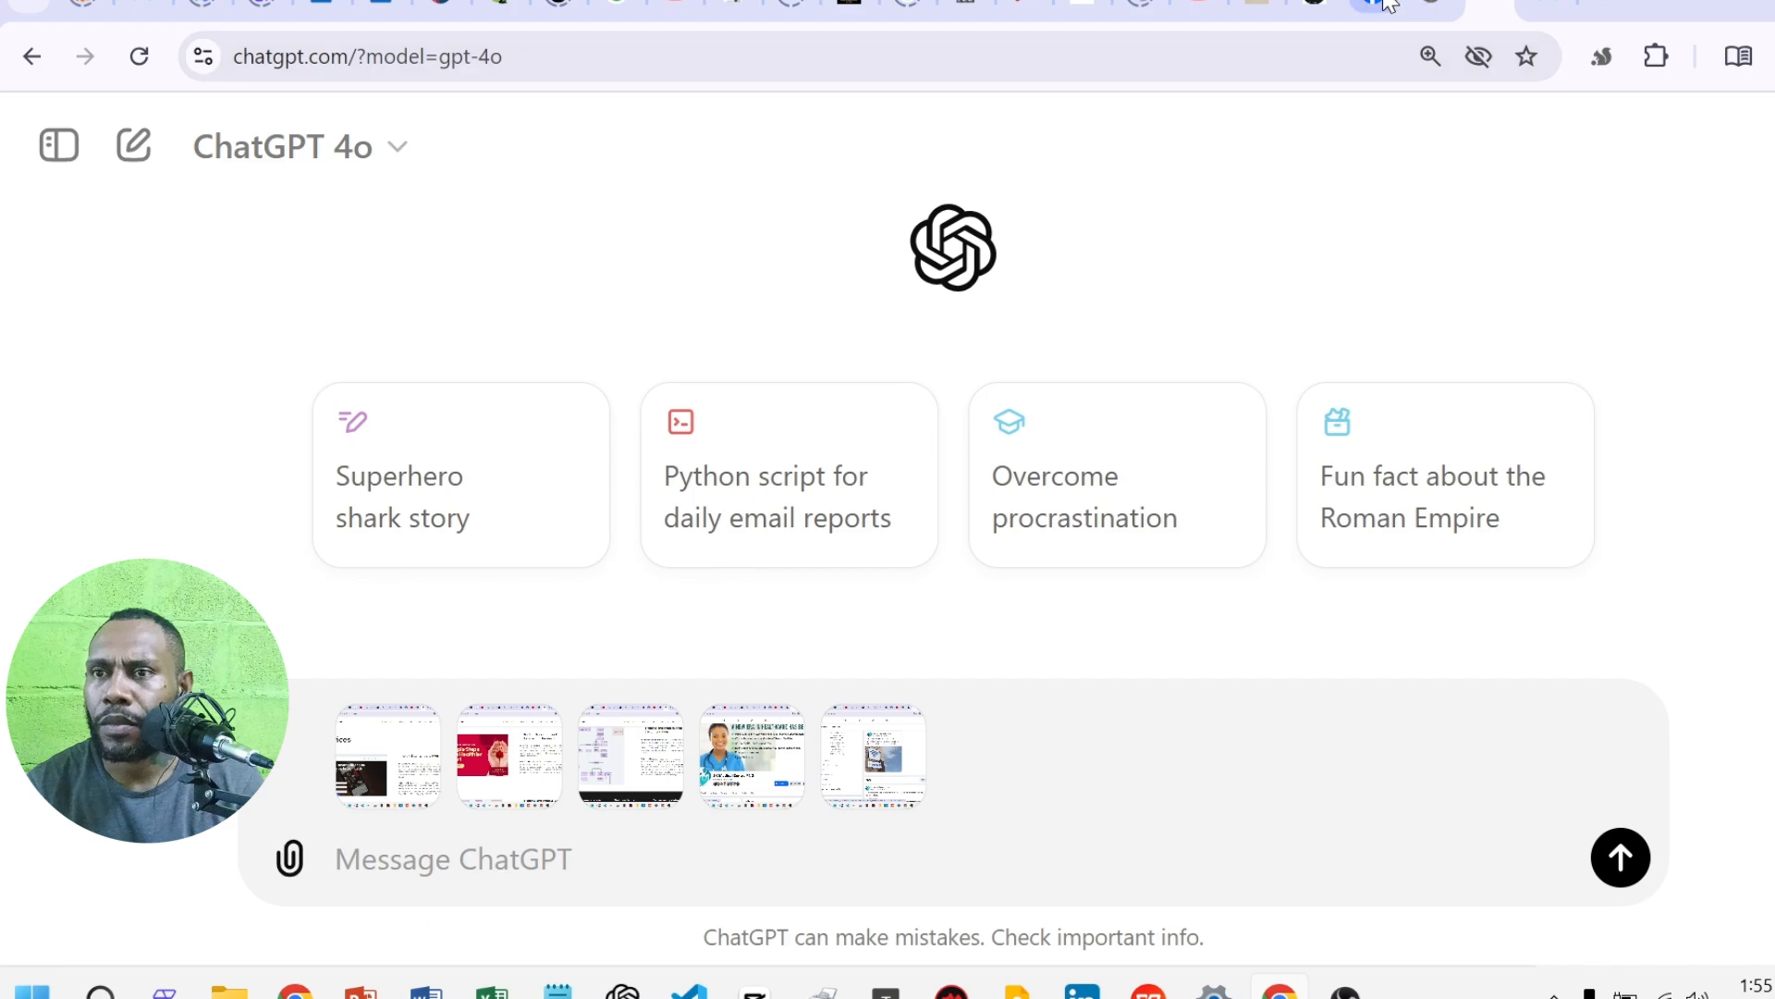
- Look through the posts and intro details on the 2K Medical Centre PNG Facebook page
left_click(1424, 14)
scroll(851, 482, "down", 8)
scroll(855, 494, "up", 5)
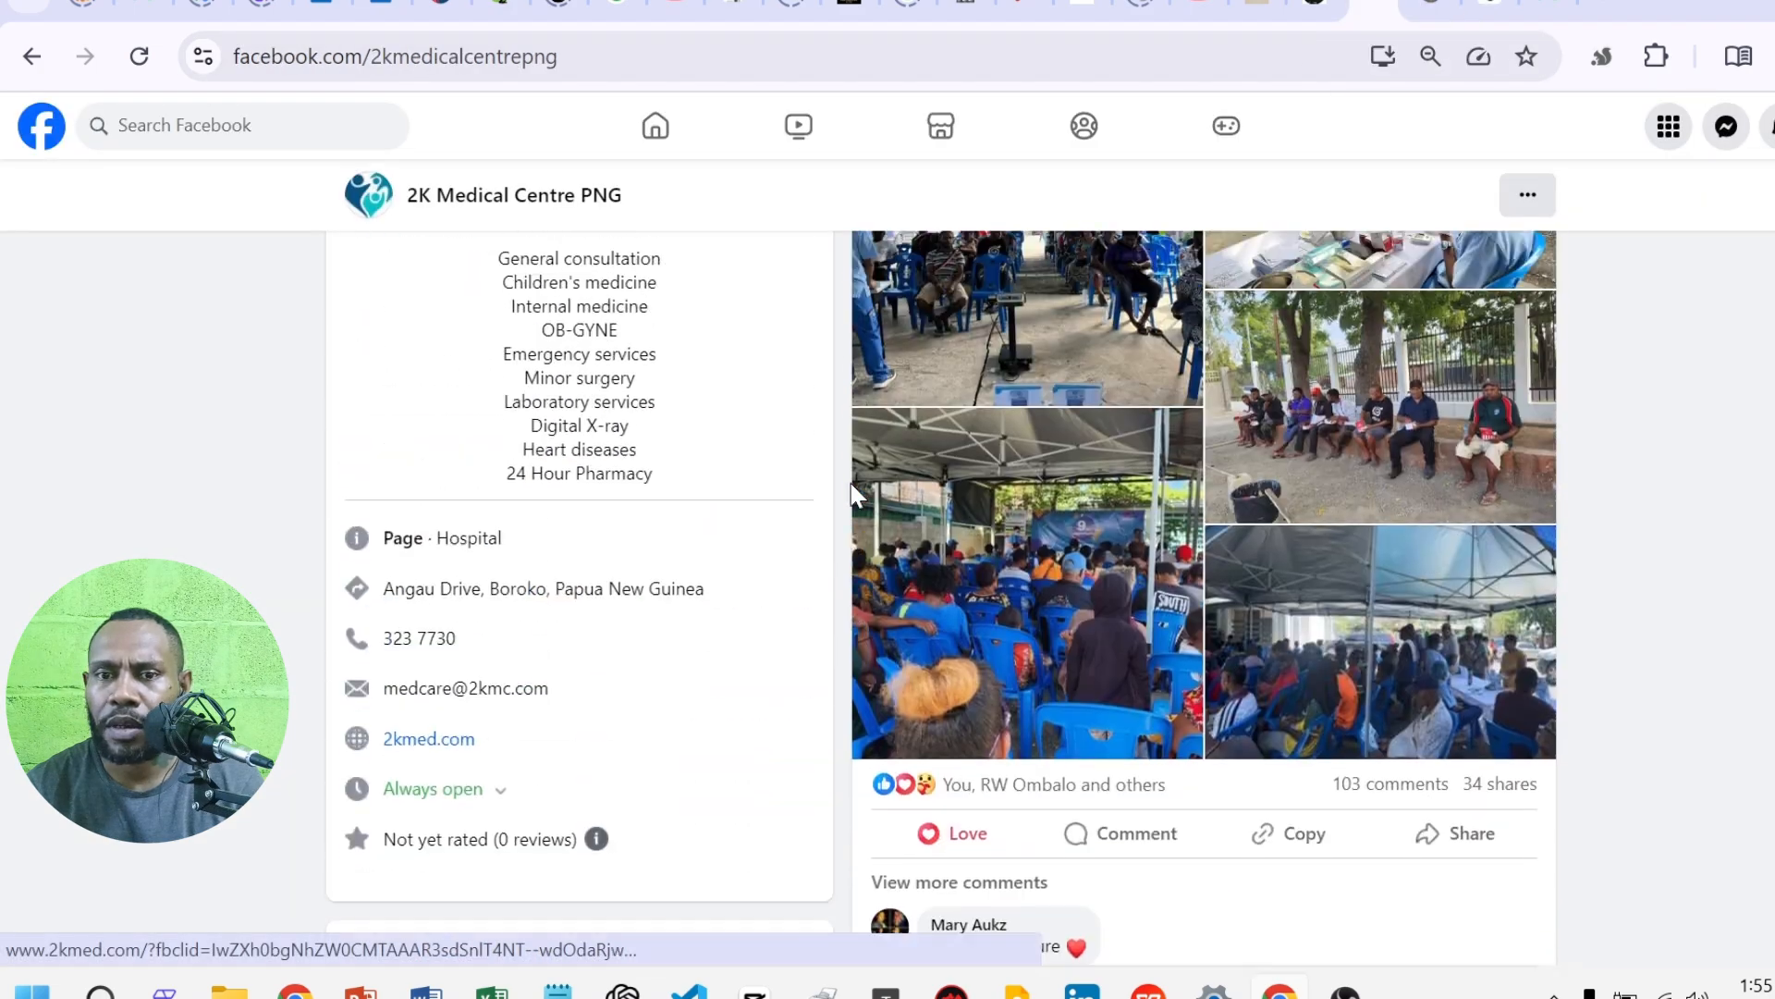
scroll(855, 494, "down", 4)
scroll(855, 495, "up", 5)
scroll(856, 495, "up", 10)
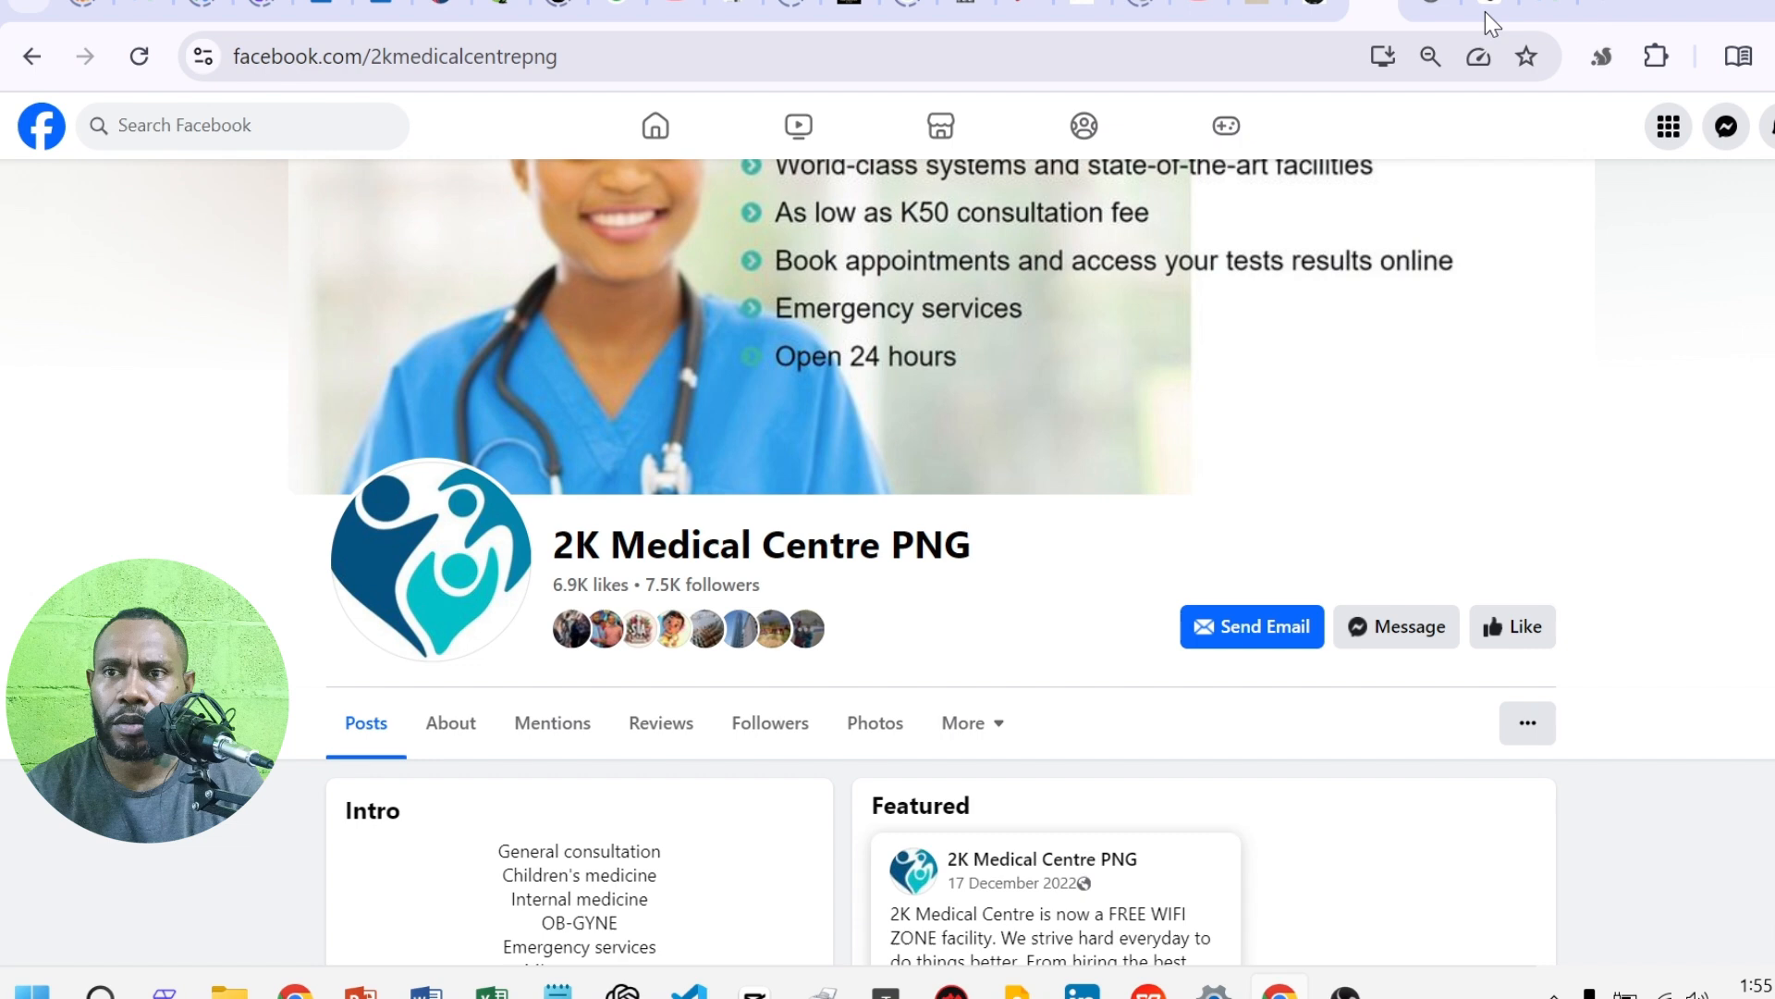
- Return to ChatGPT and start the prompt with "write a 1 page proposal to 2K medical offering my servicees, for"
left_click(1485, 11)
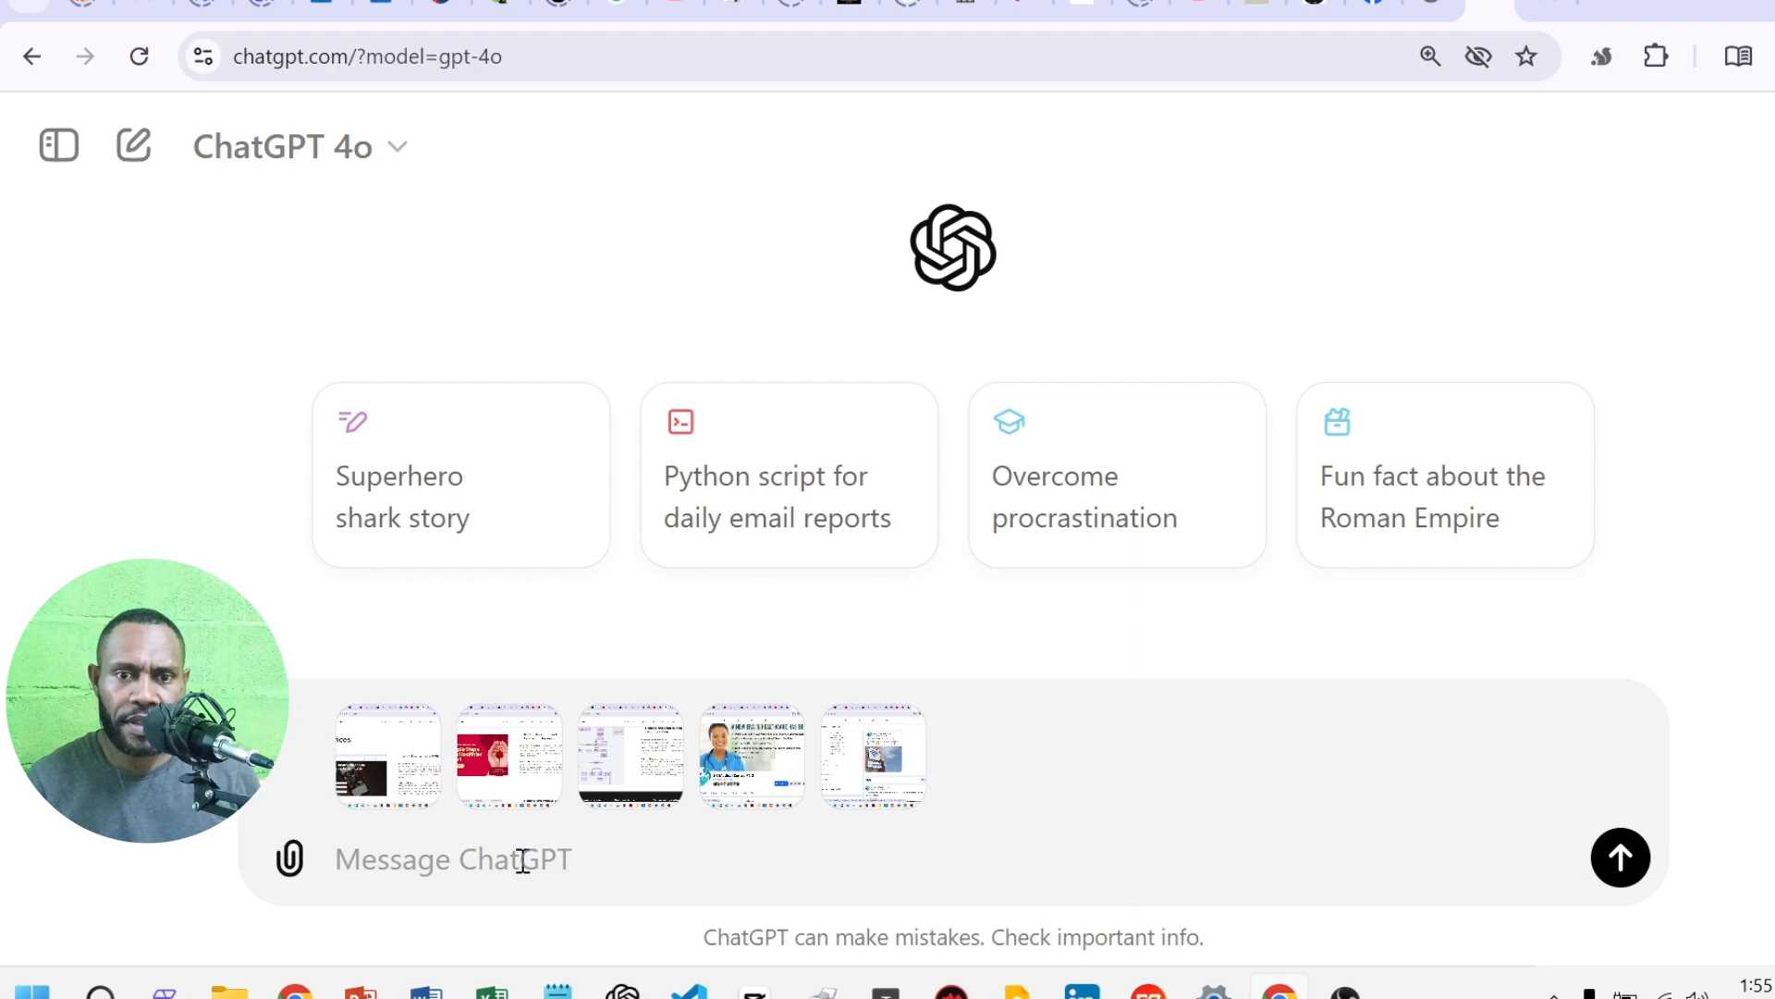
type("wri")
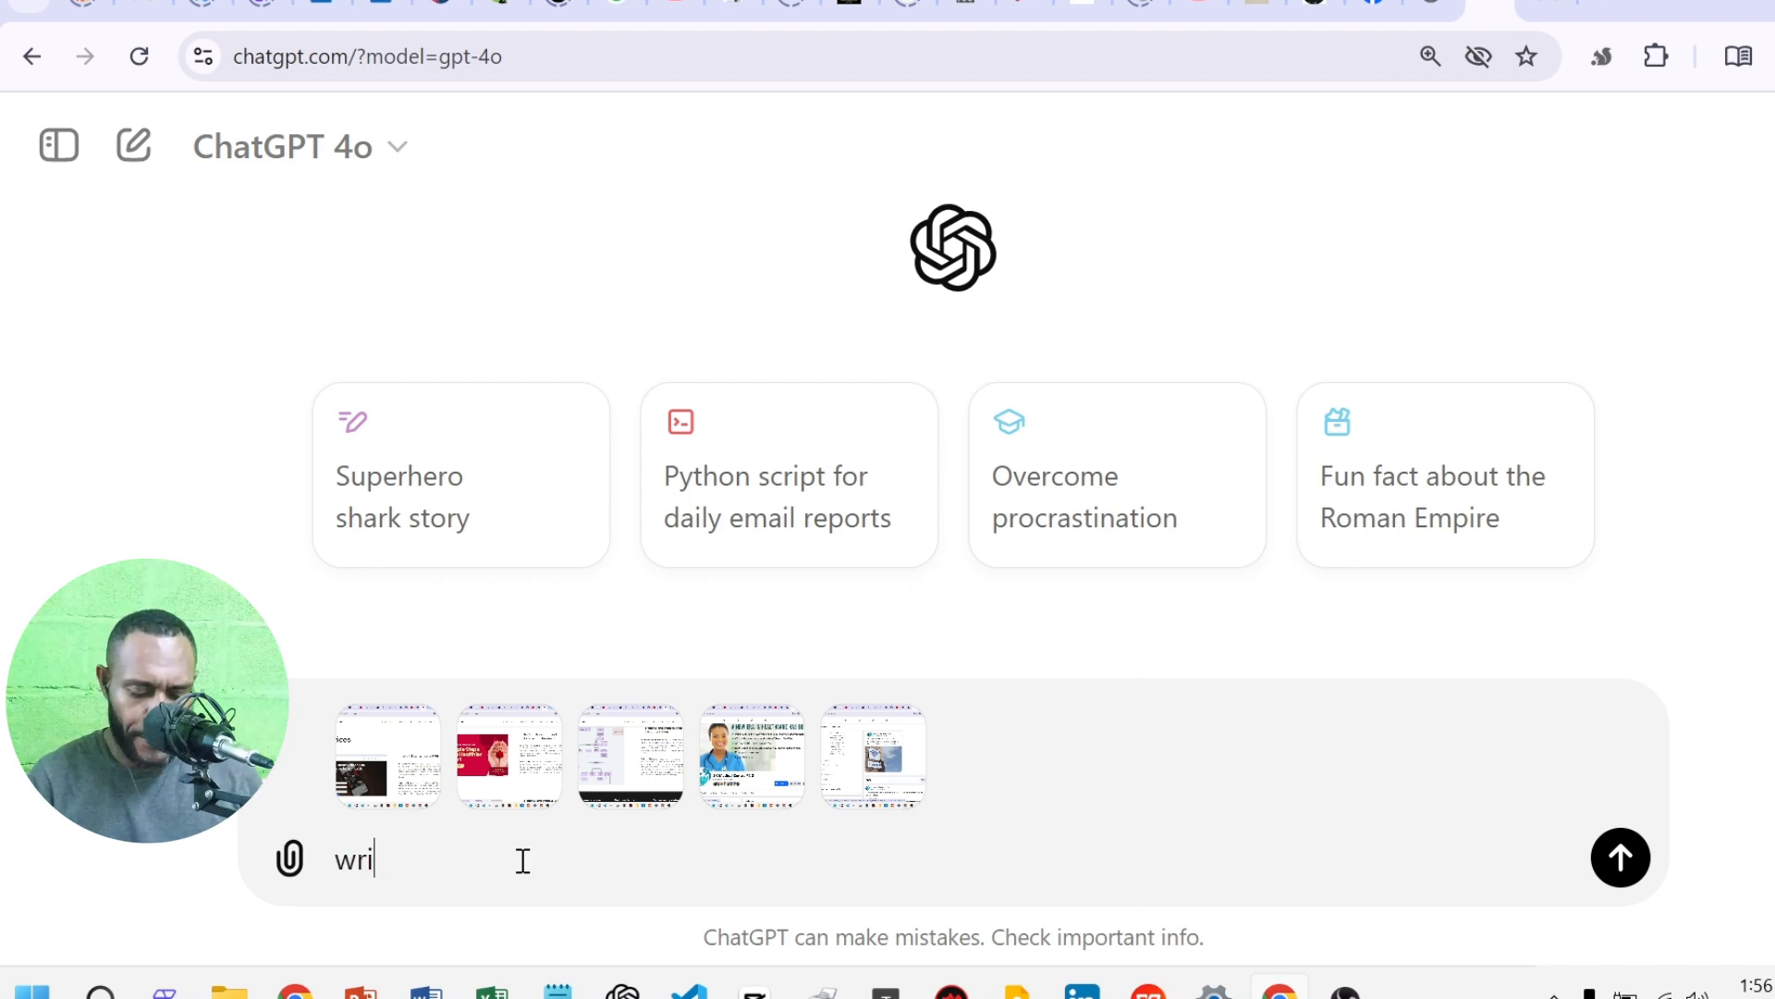
type("te ")
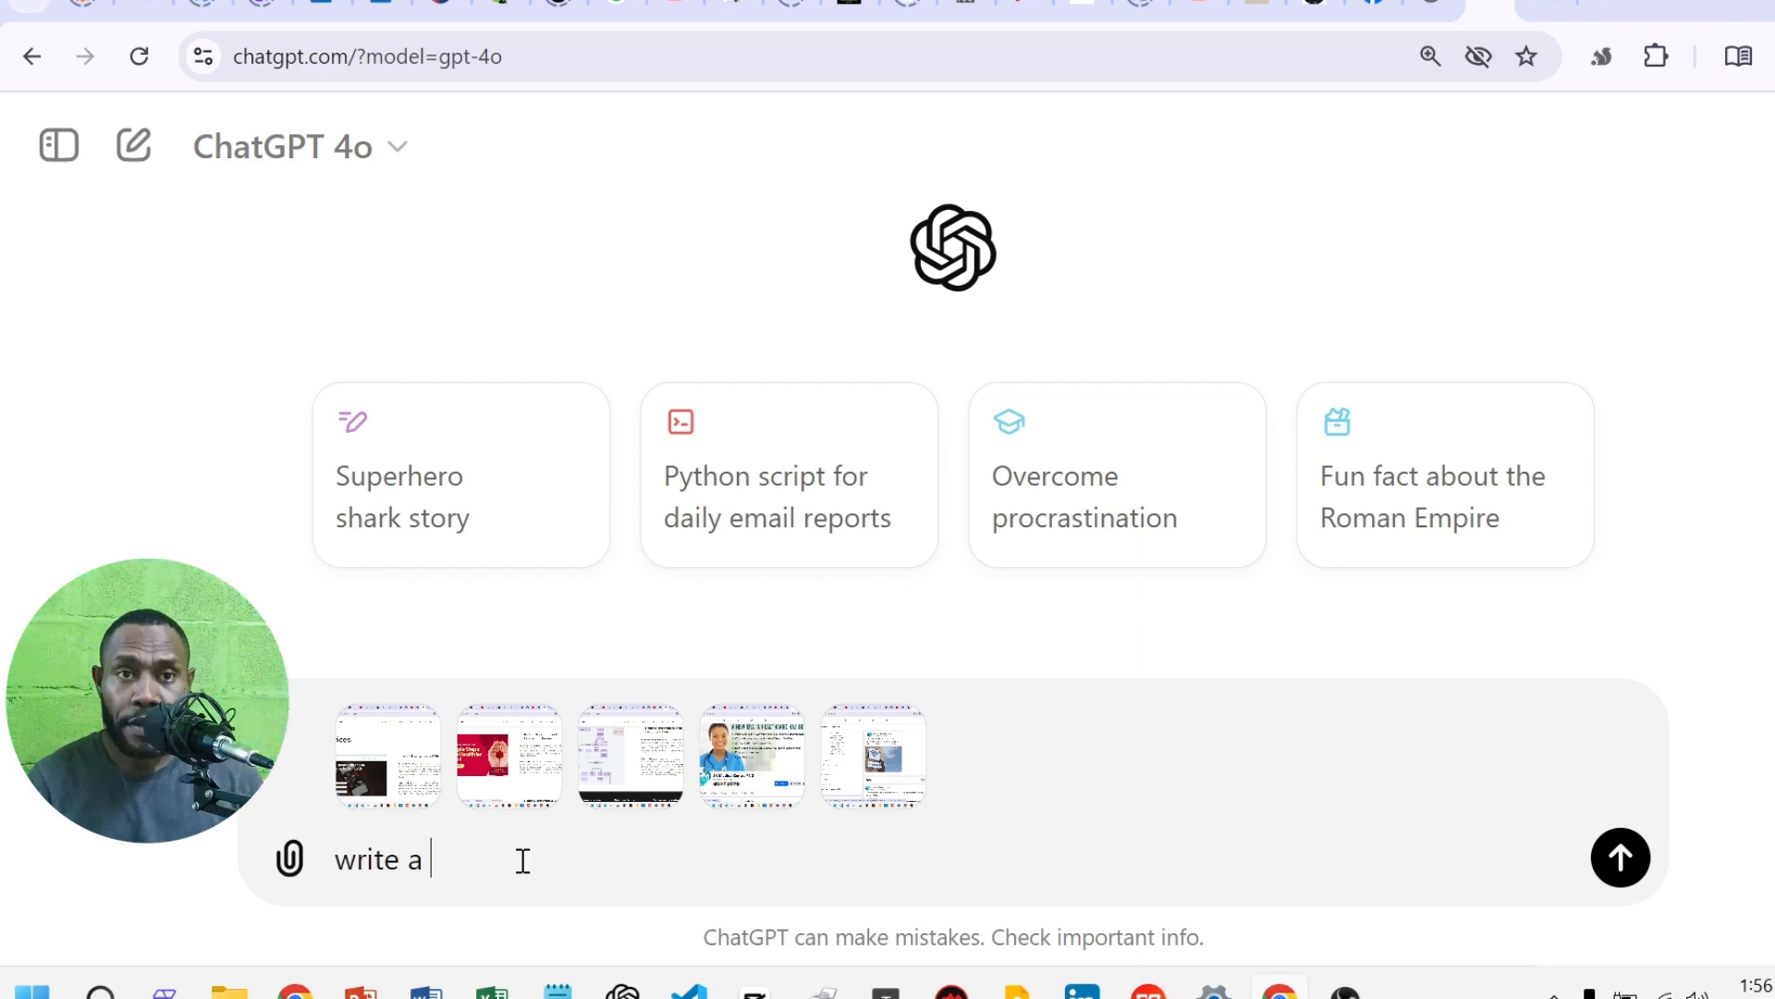
type("a 1 page p")
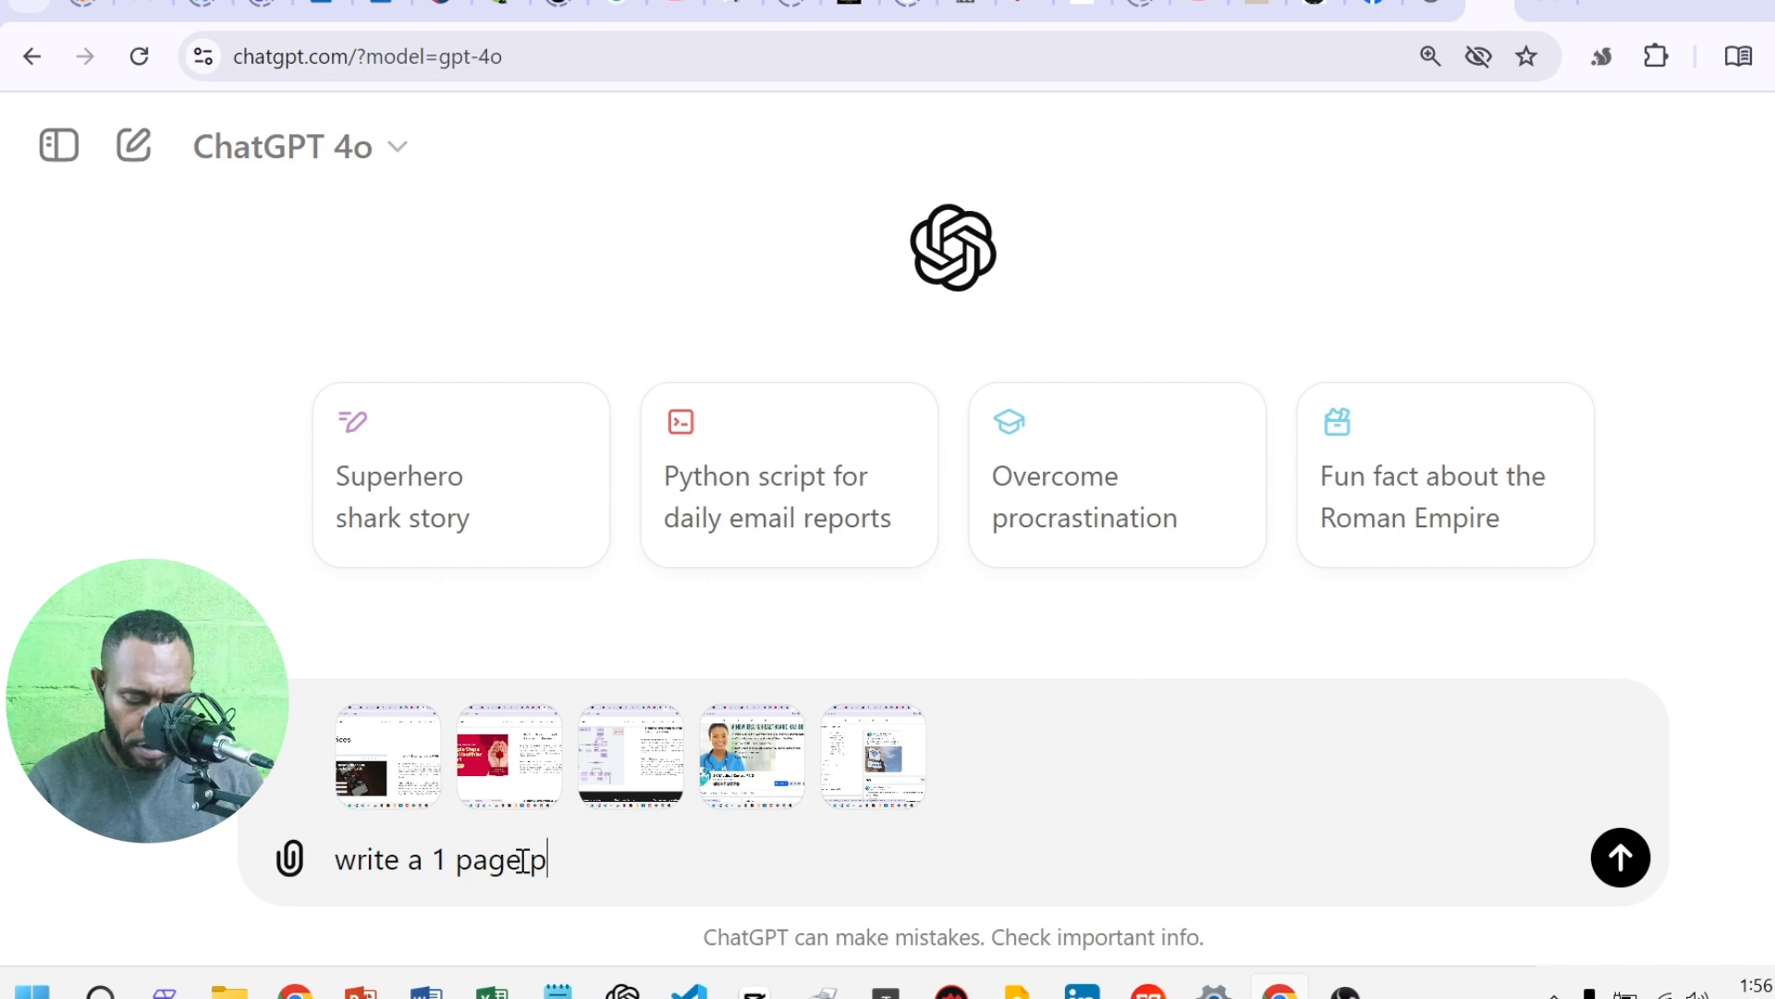
type("roposal ")
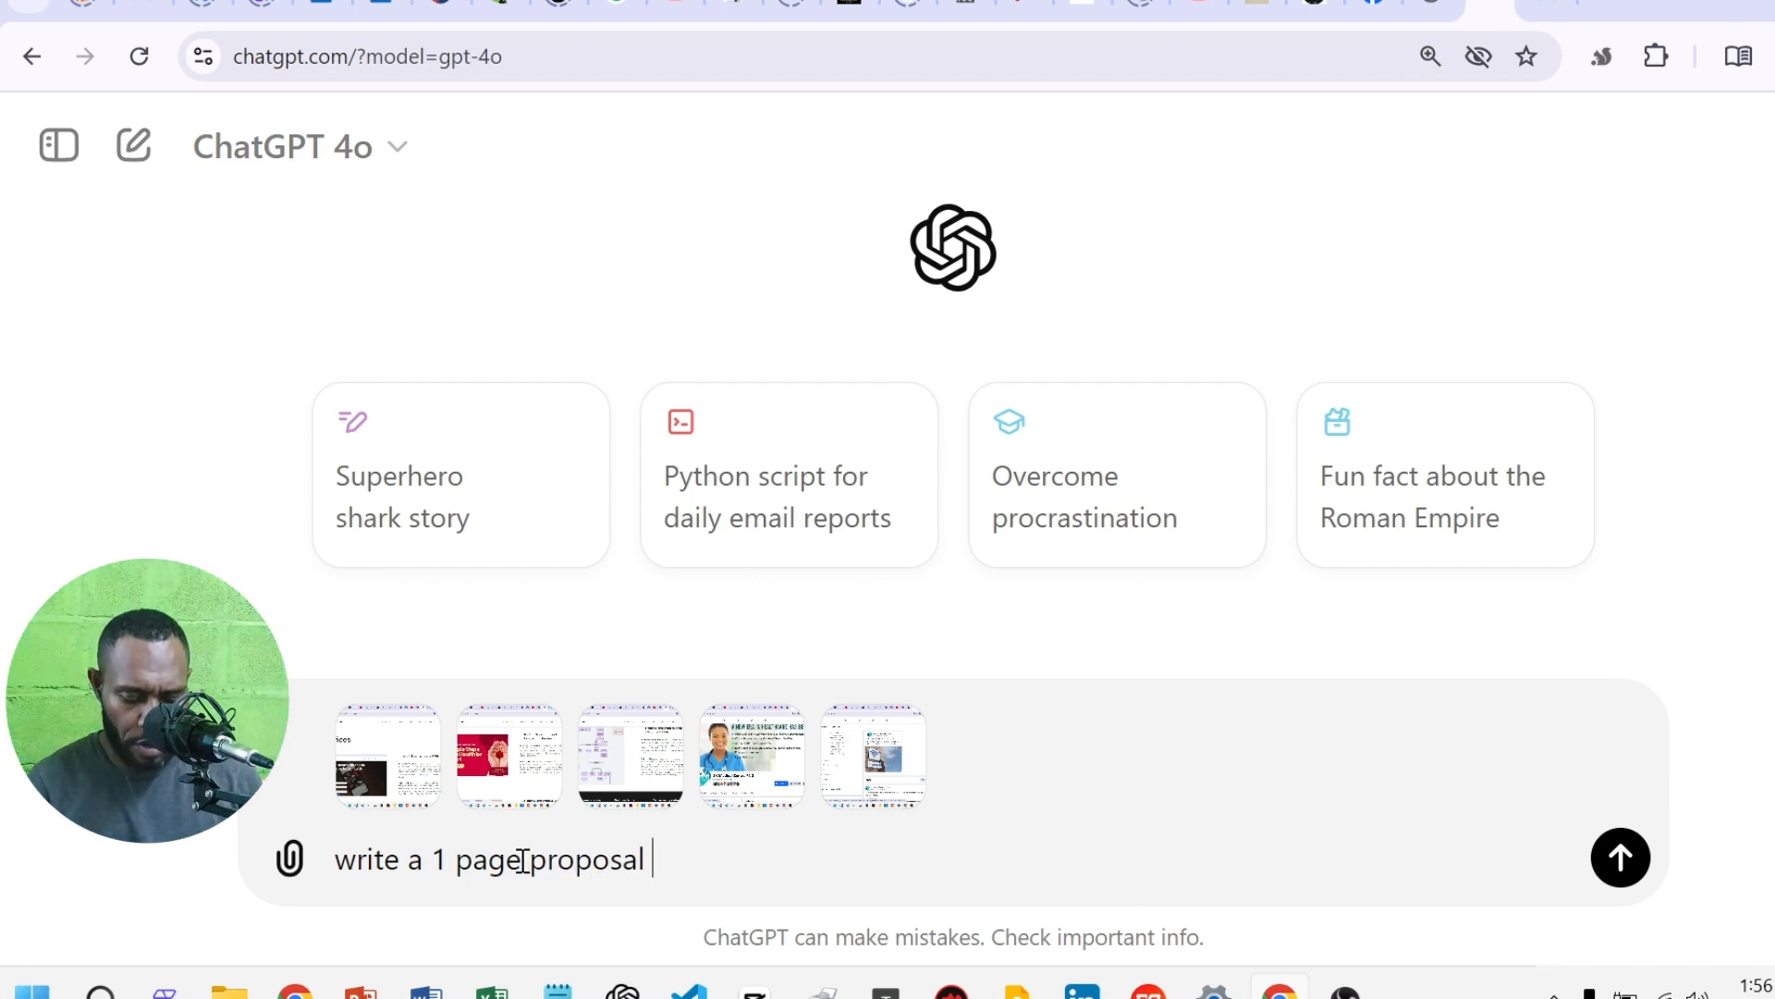
type("to 2K med")
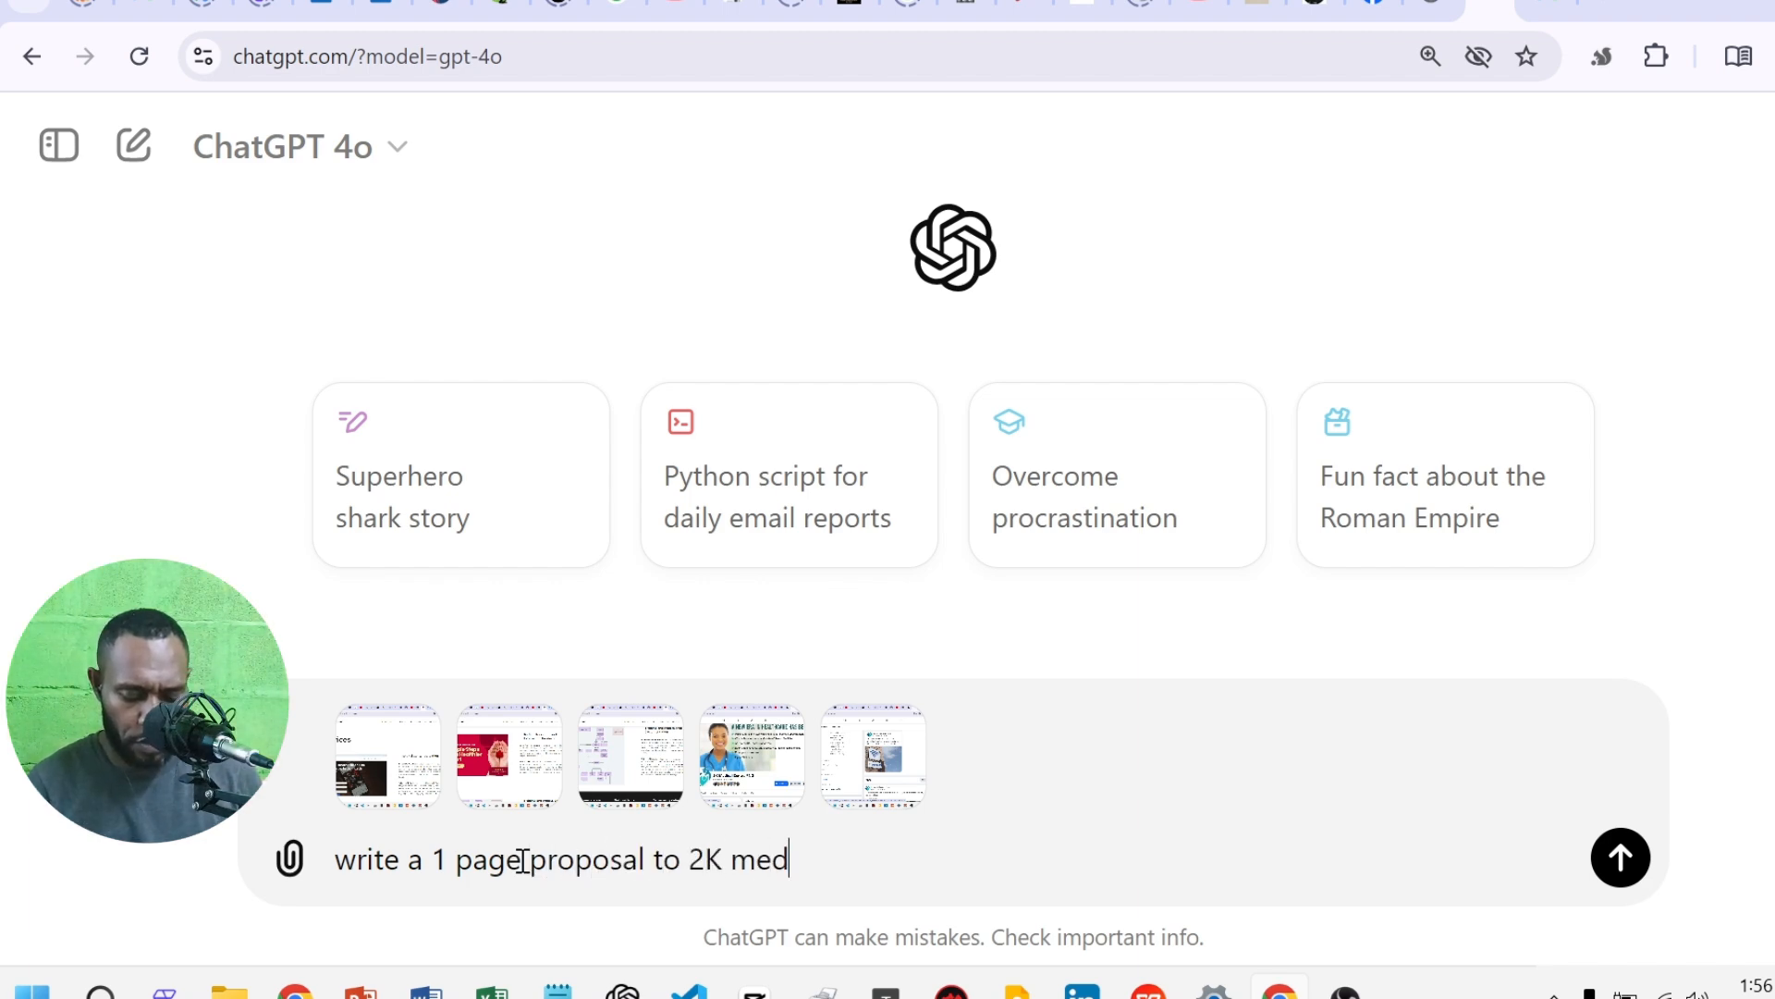
type("ical offeri")
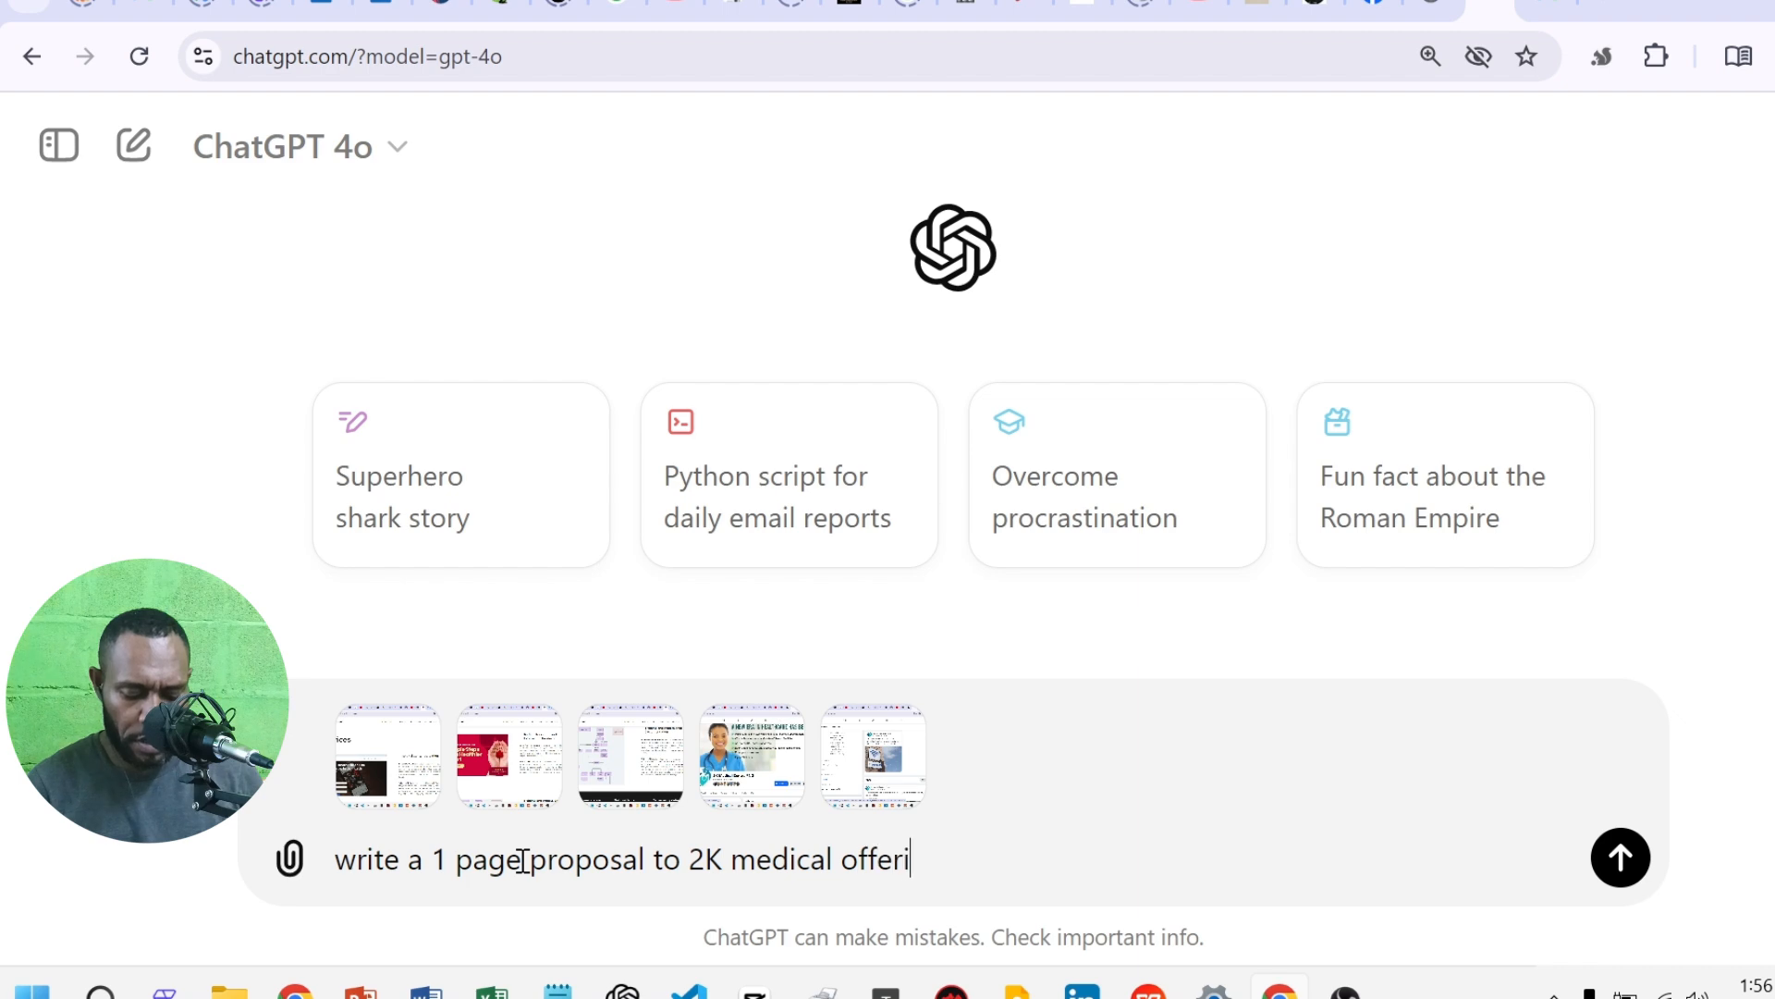
type("ng my servic")
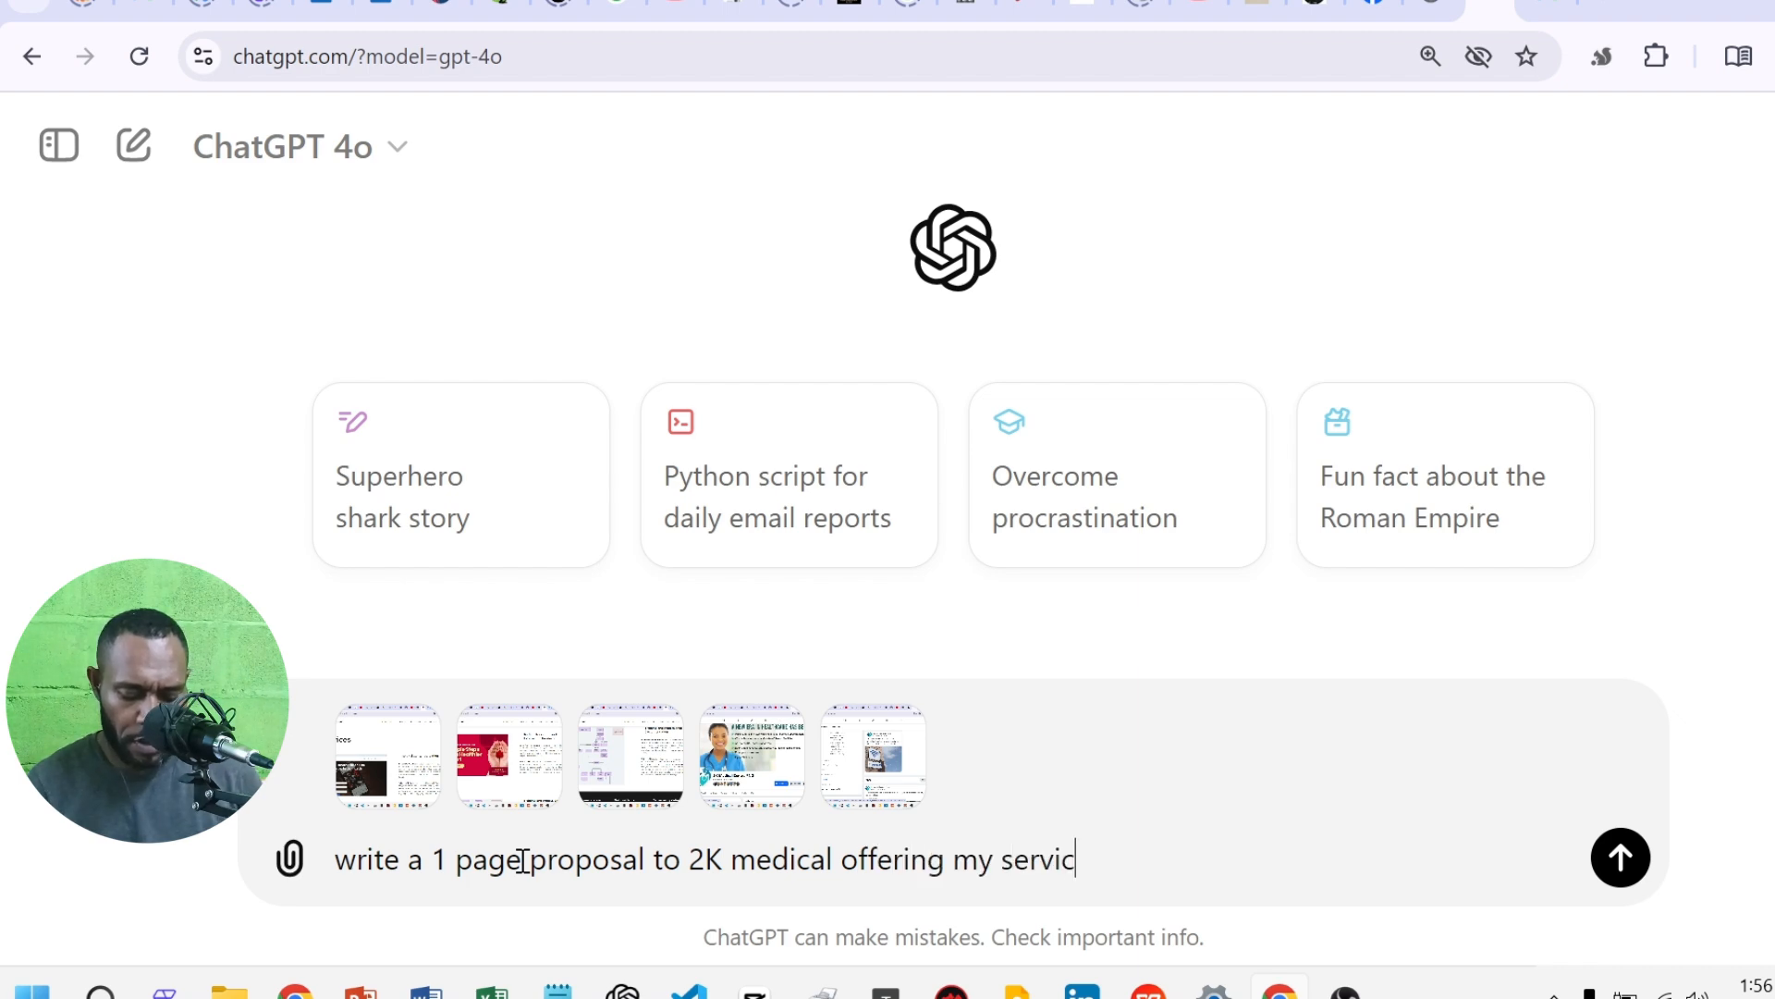
type("ees as")
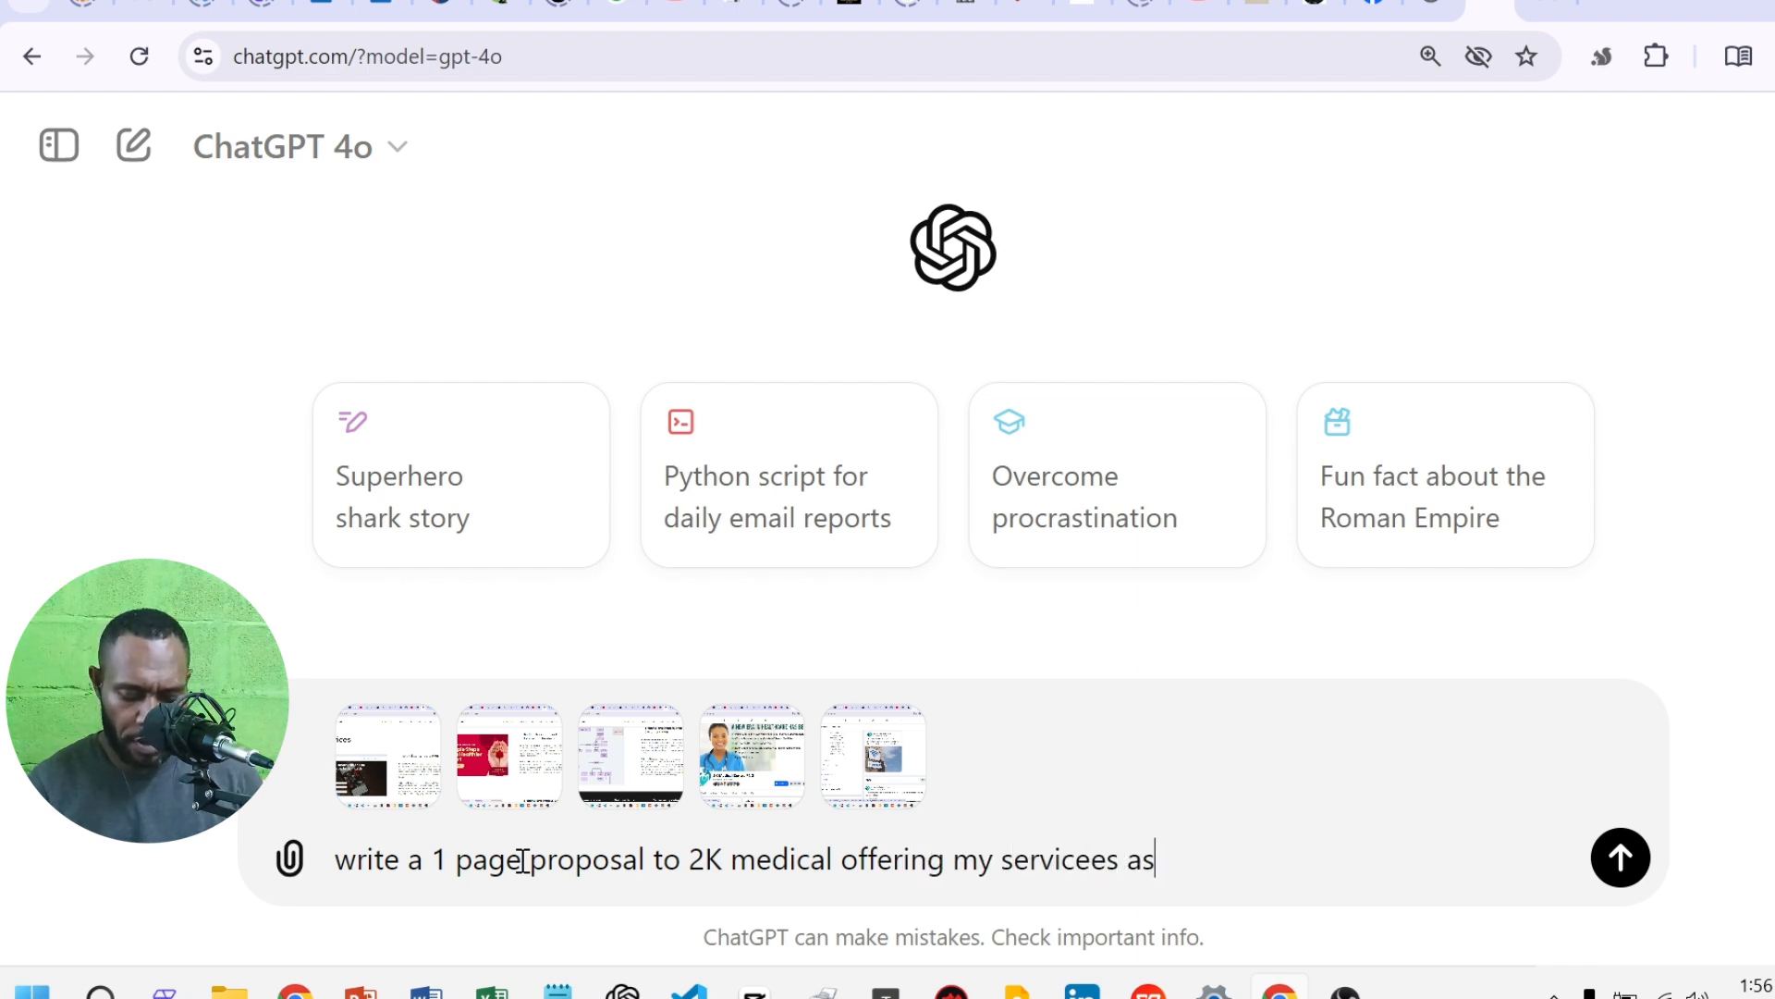
key("BackSpace")
key("BackSpace")
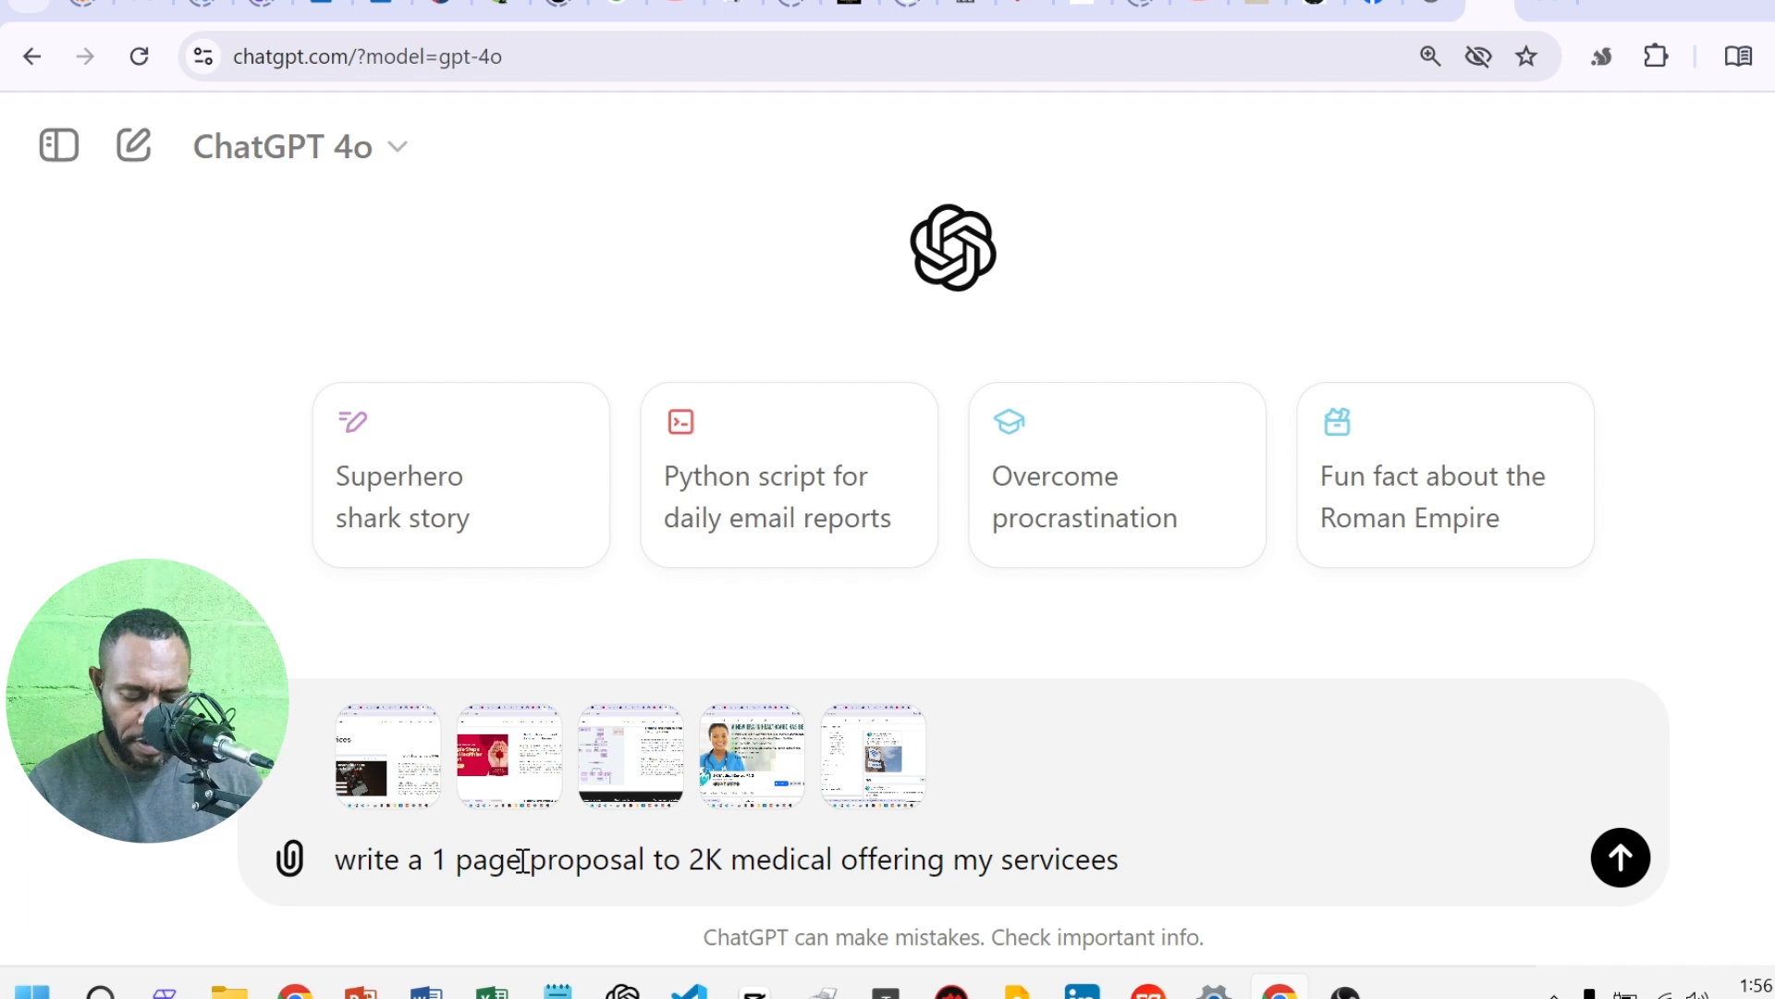
key("BackSpace")
key("BackSpace")
key("BackSpace")
type("r")
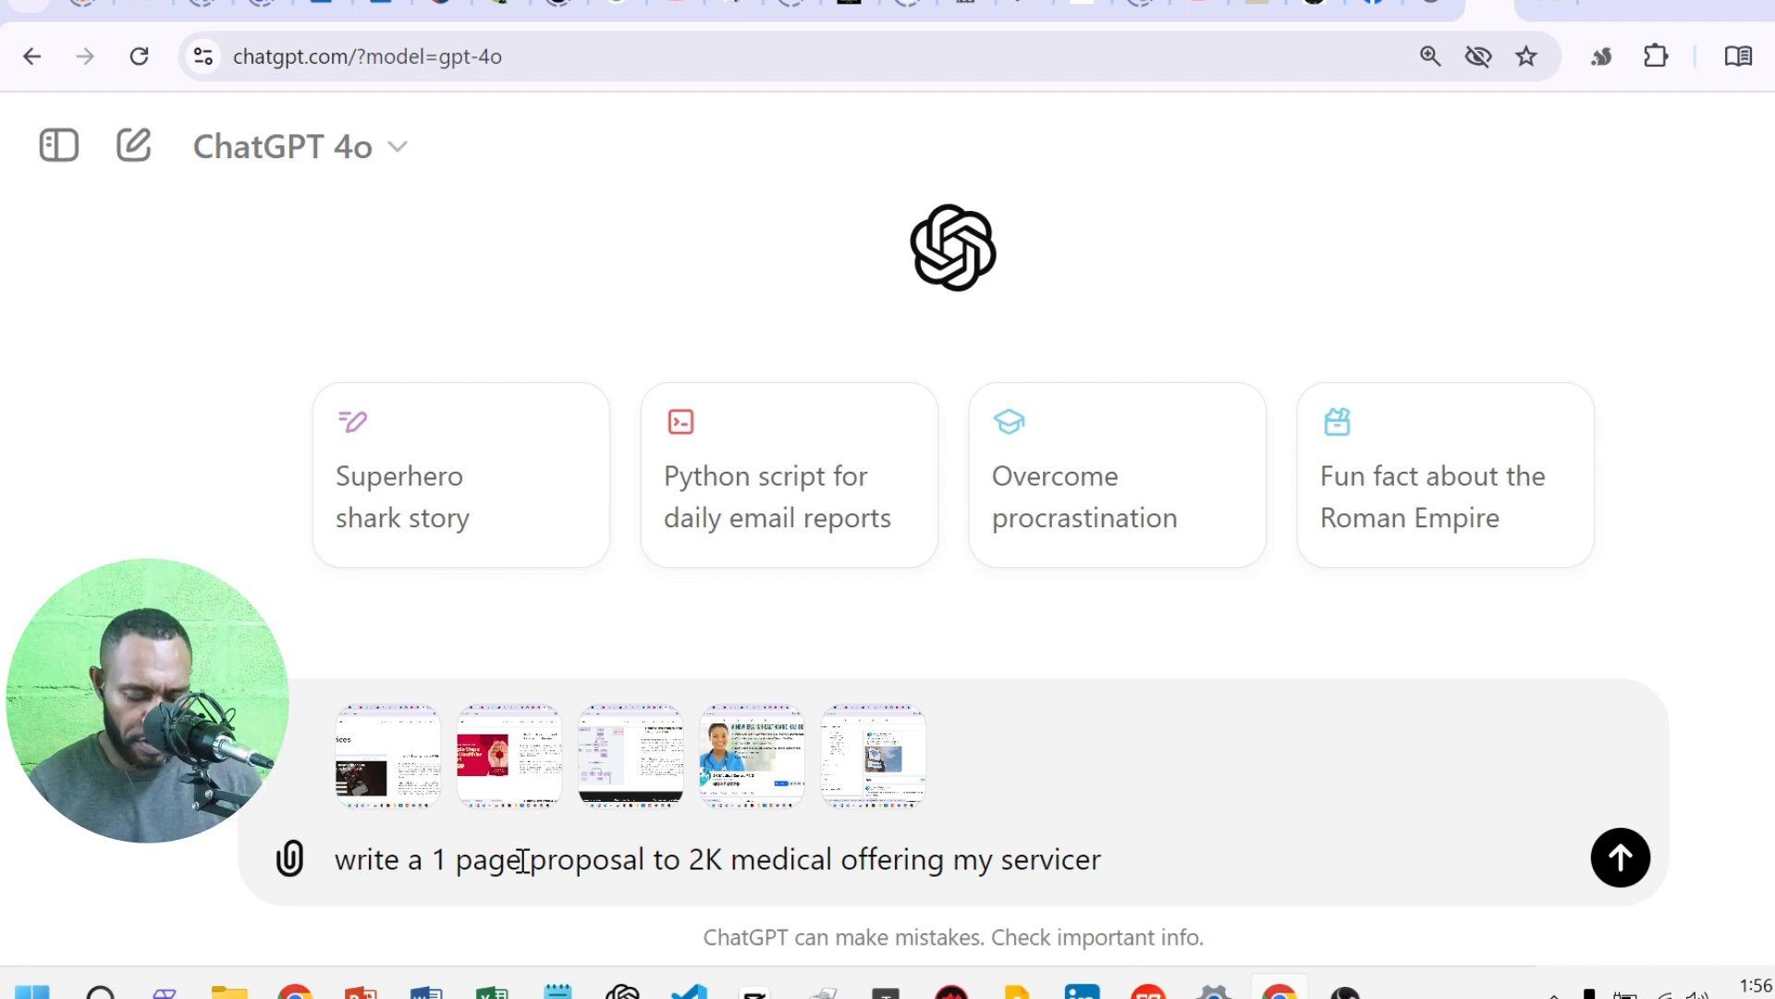
key("BackSpace")
type("es, for a")
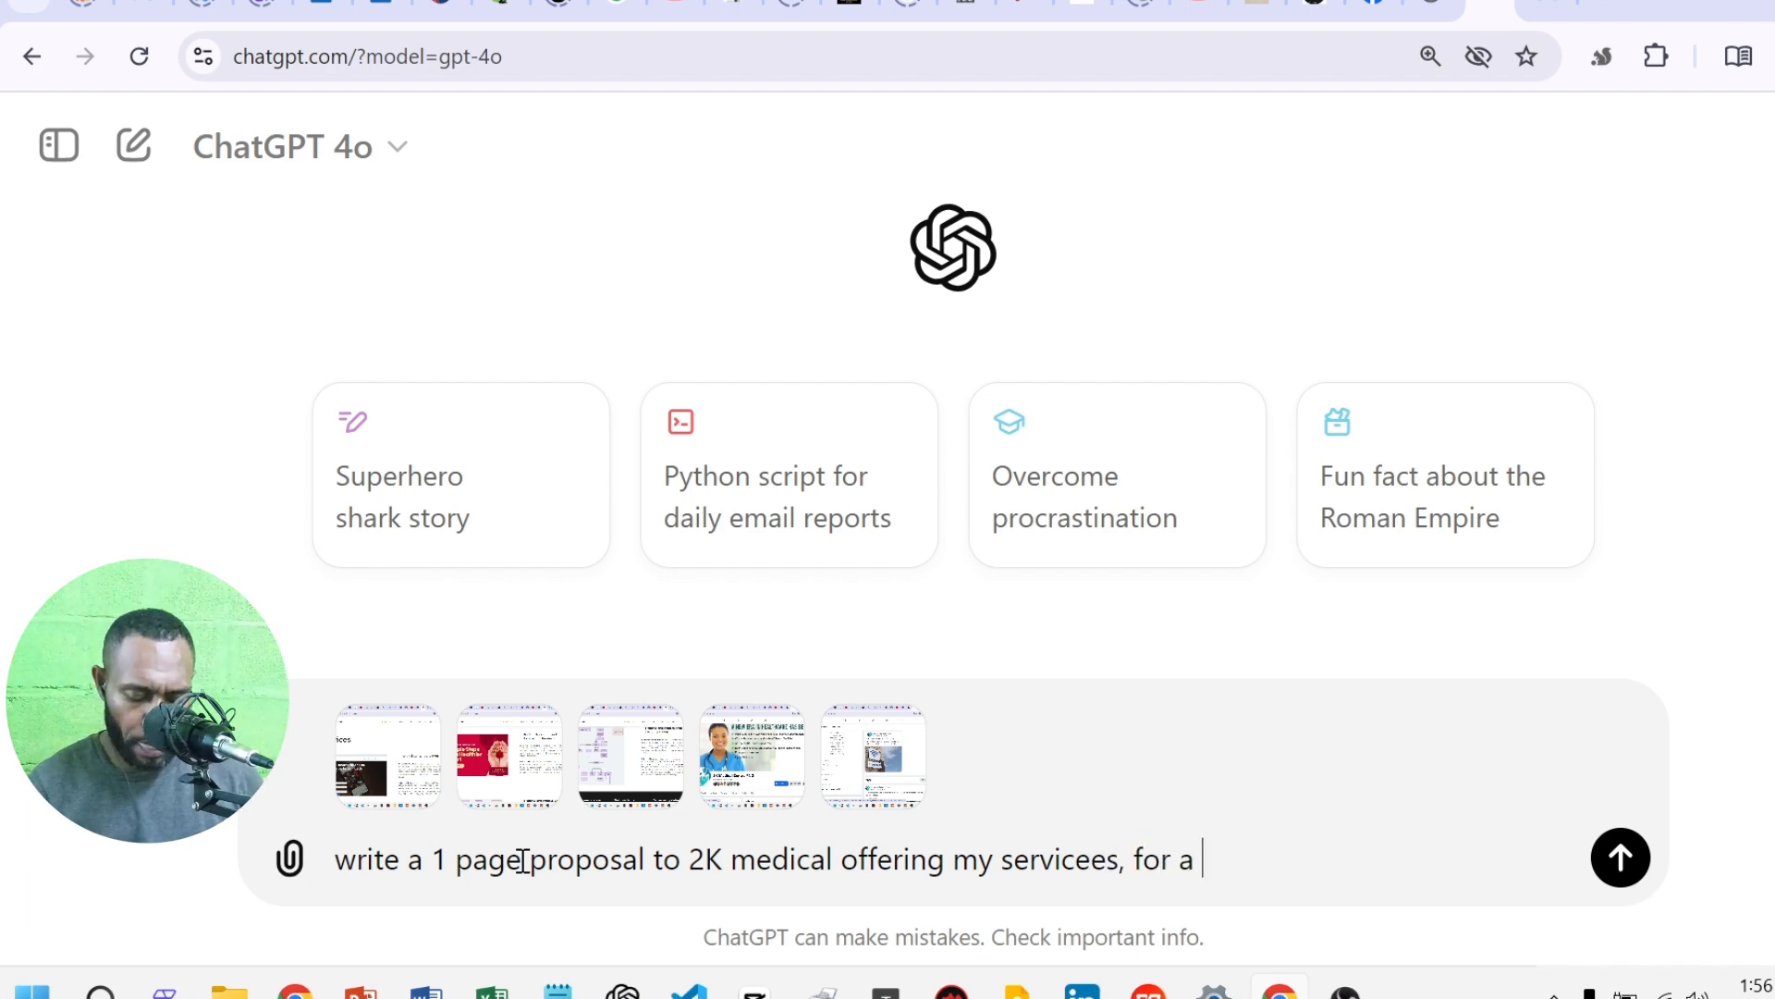
- Continue the prompt with "2 blogs posts a week as a trial perio for th emonth of august"
key("BackSpace")
key("BackSpace")
type("2 ")
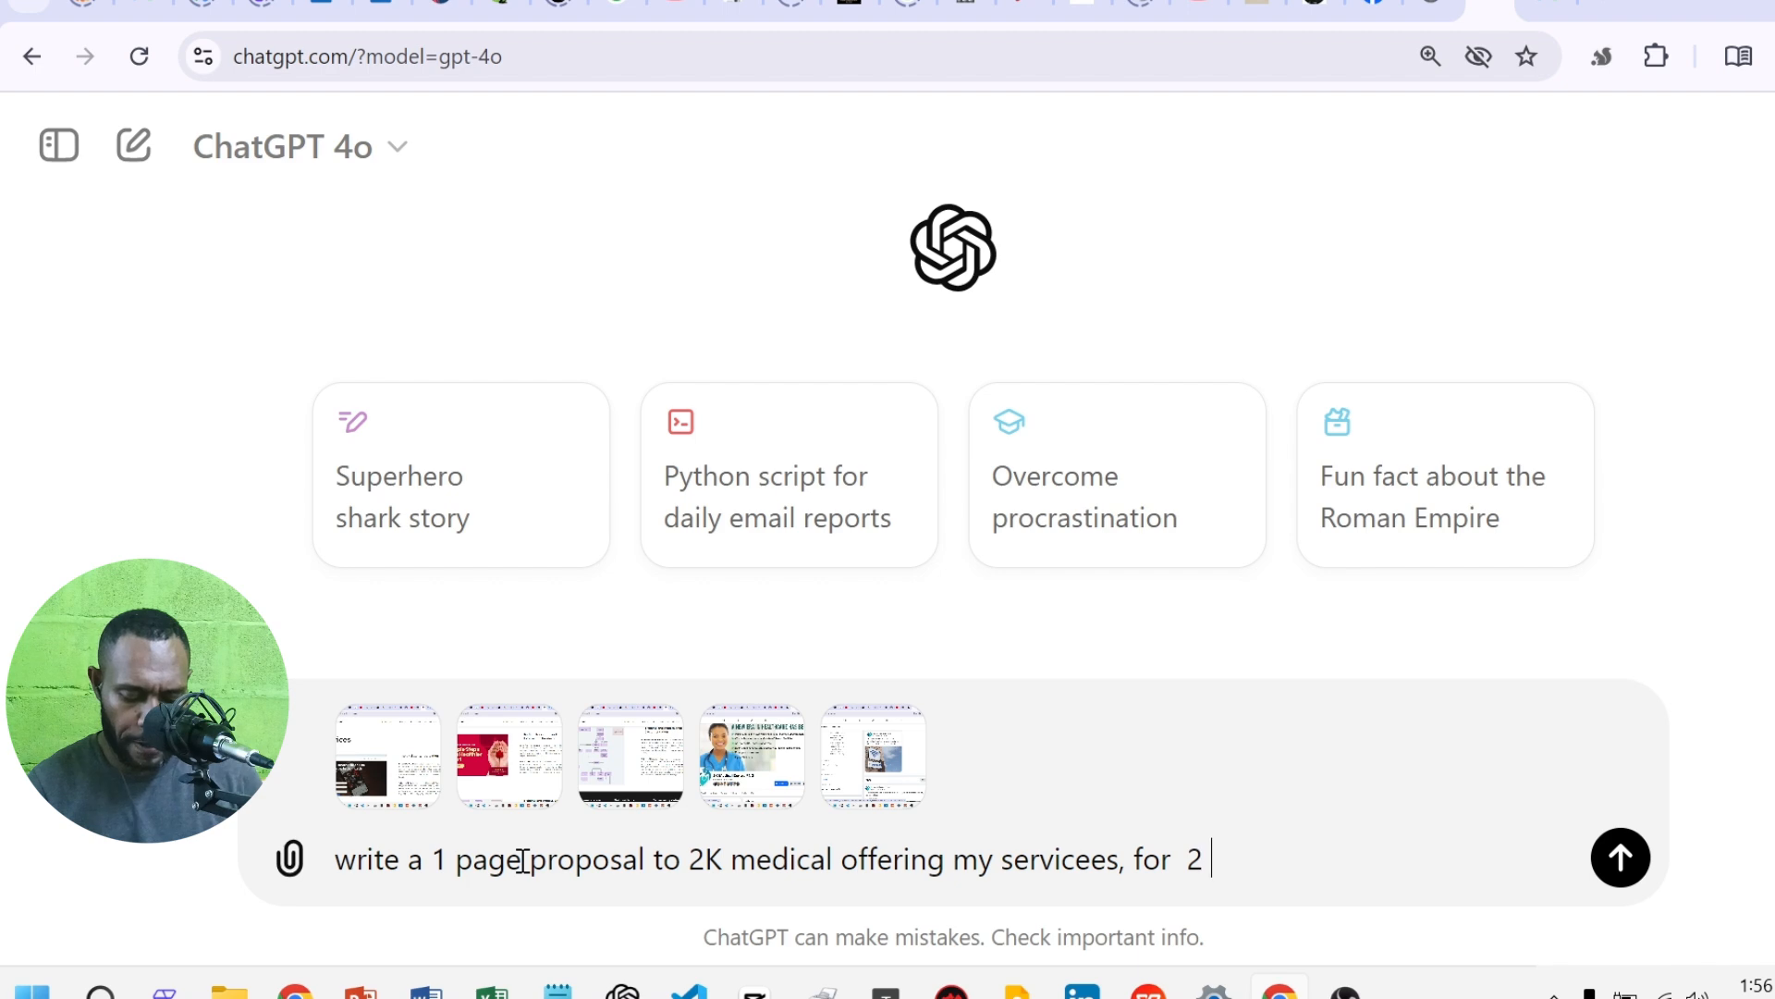
type("blogs post")
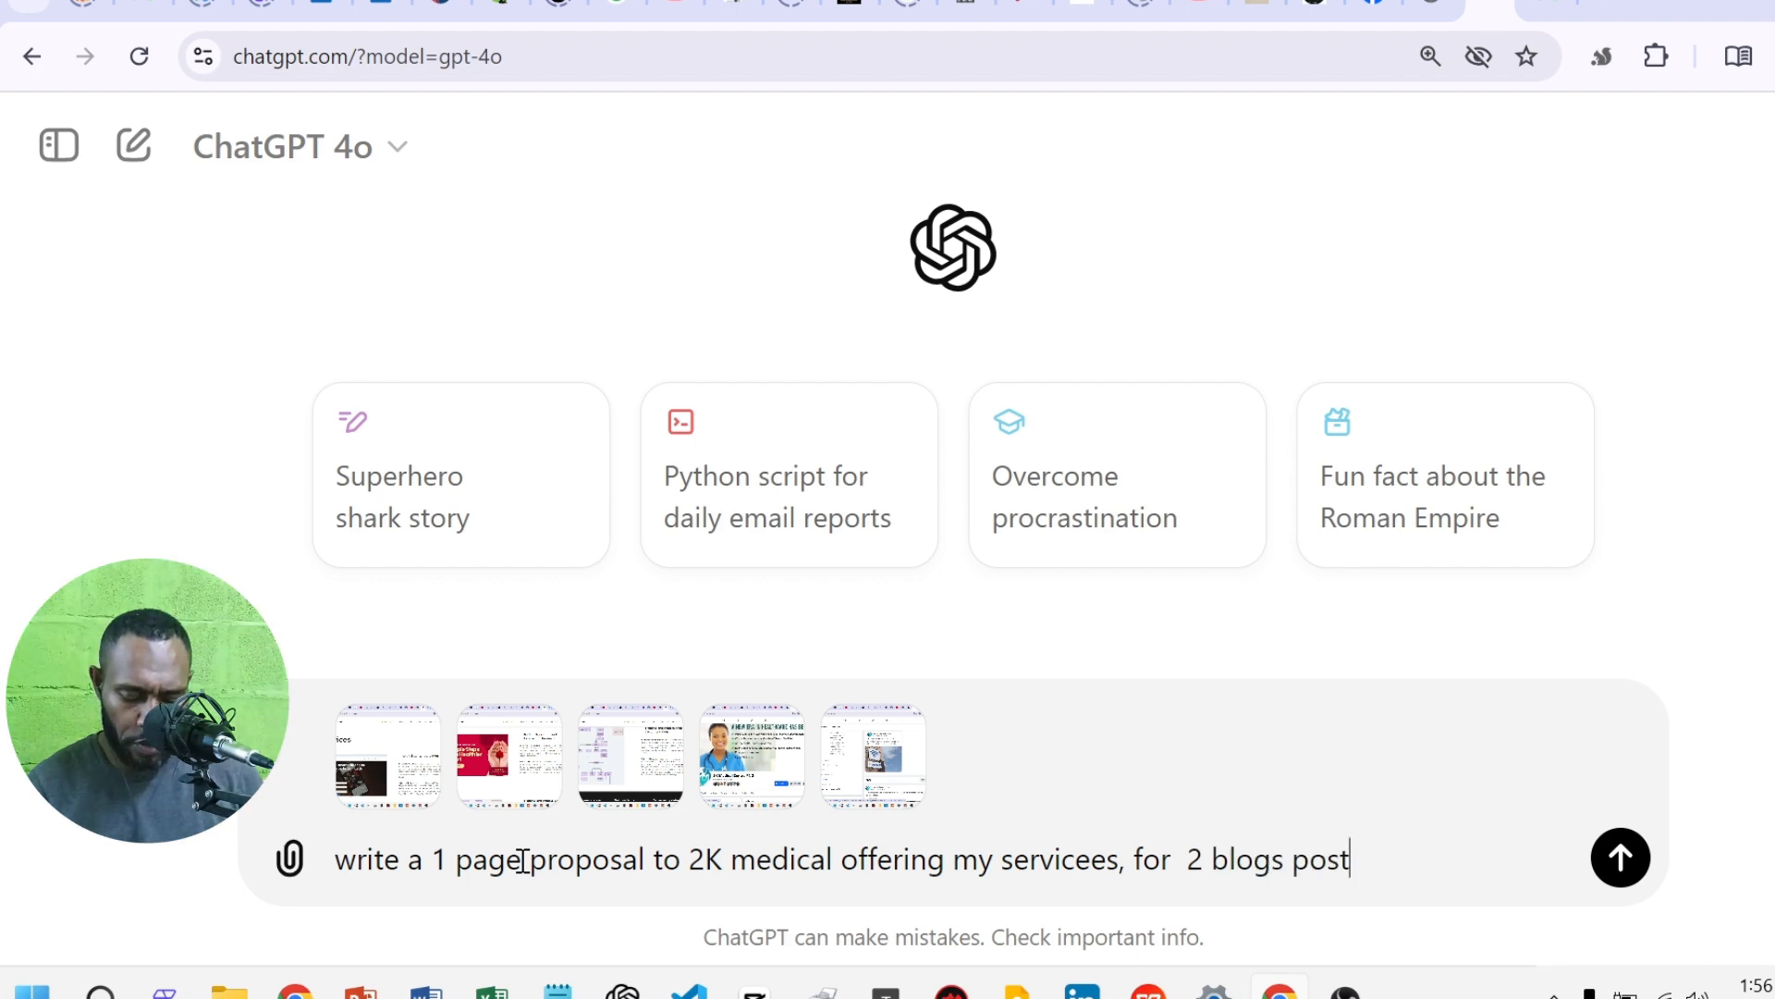
type("s a wee")
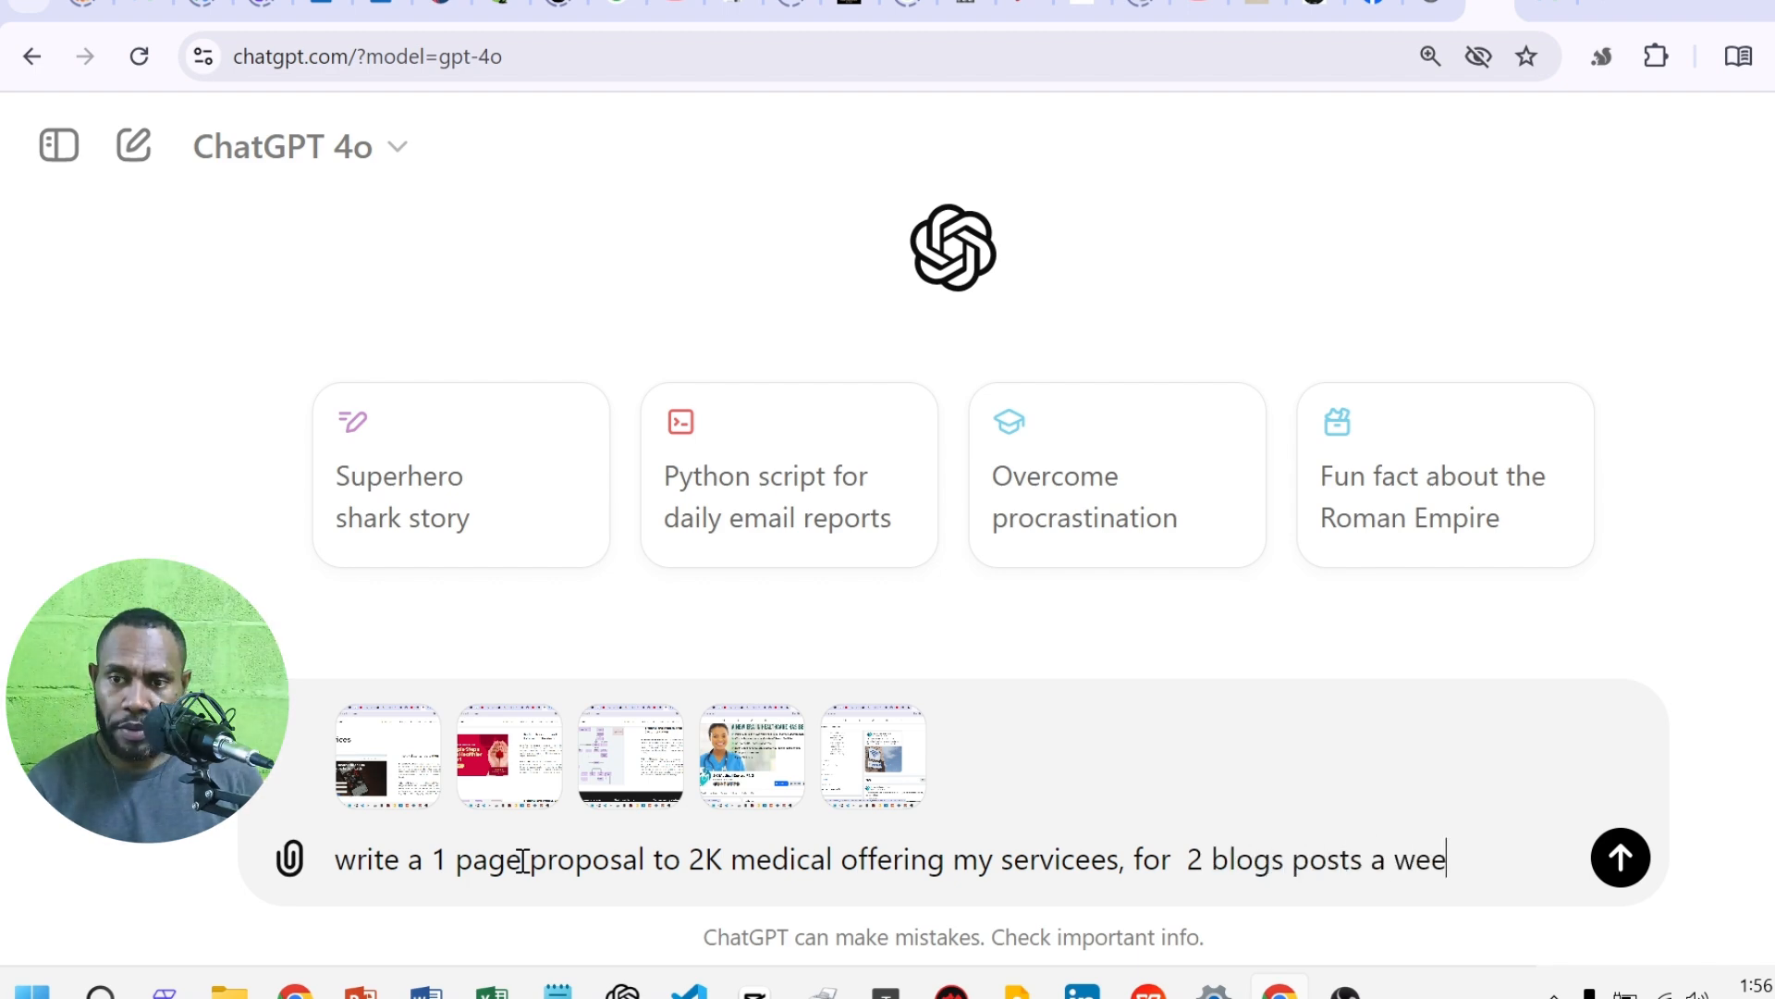
type("k as a trial perio")
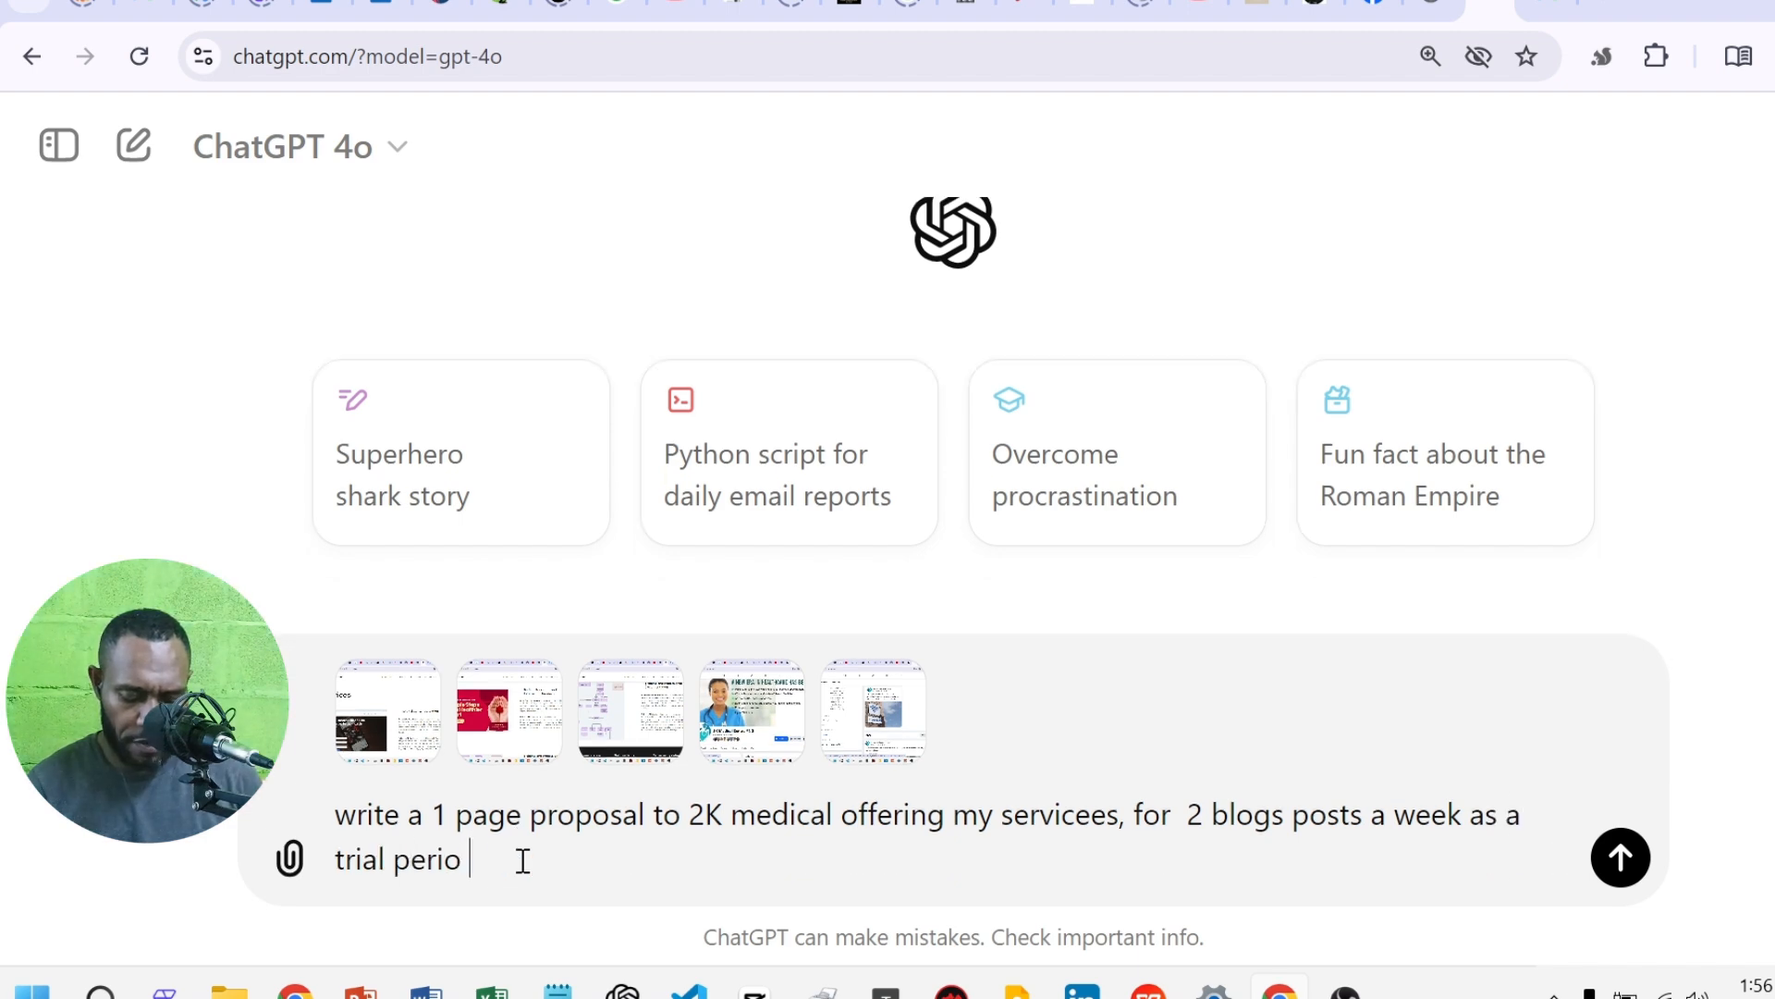
type(" for th emonth o")
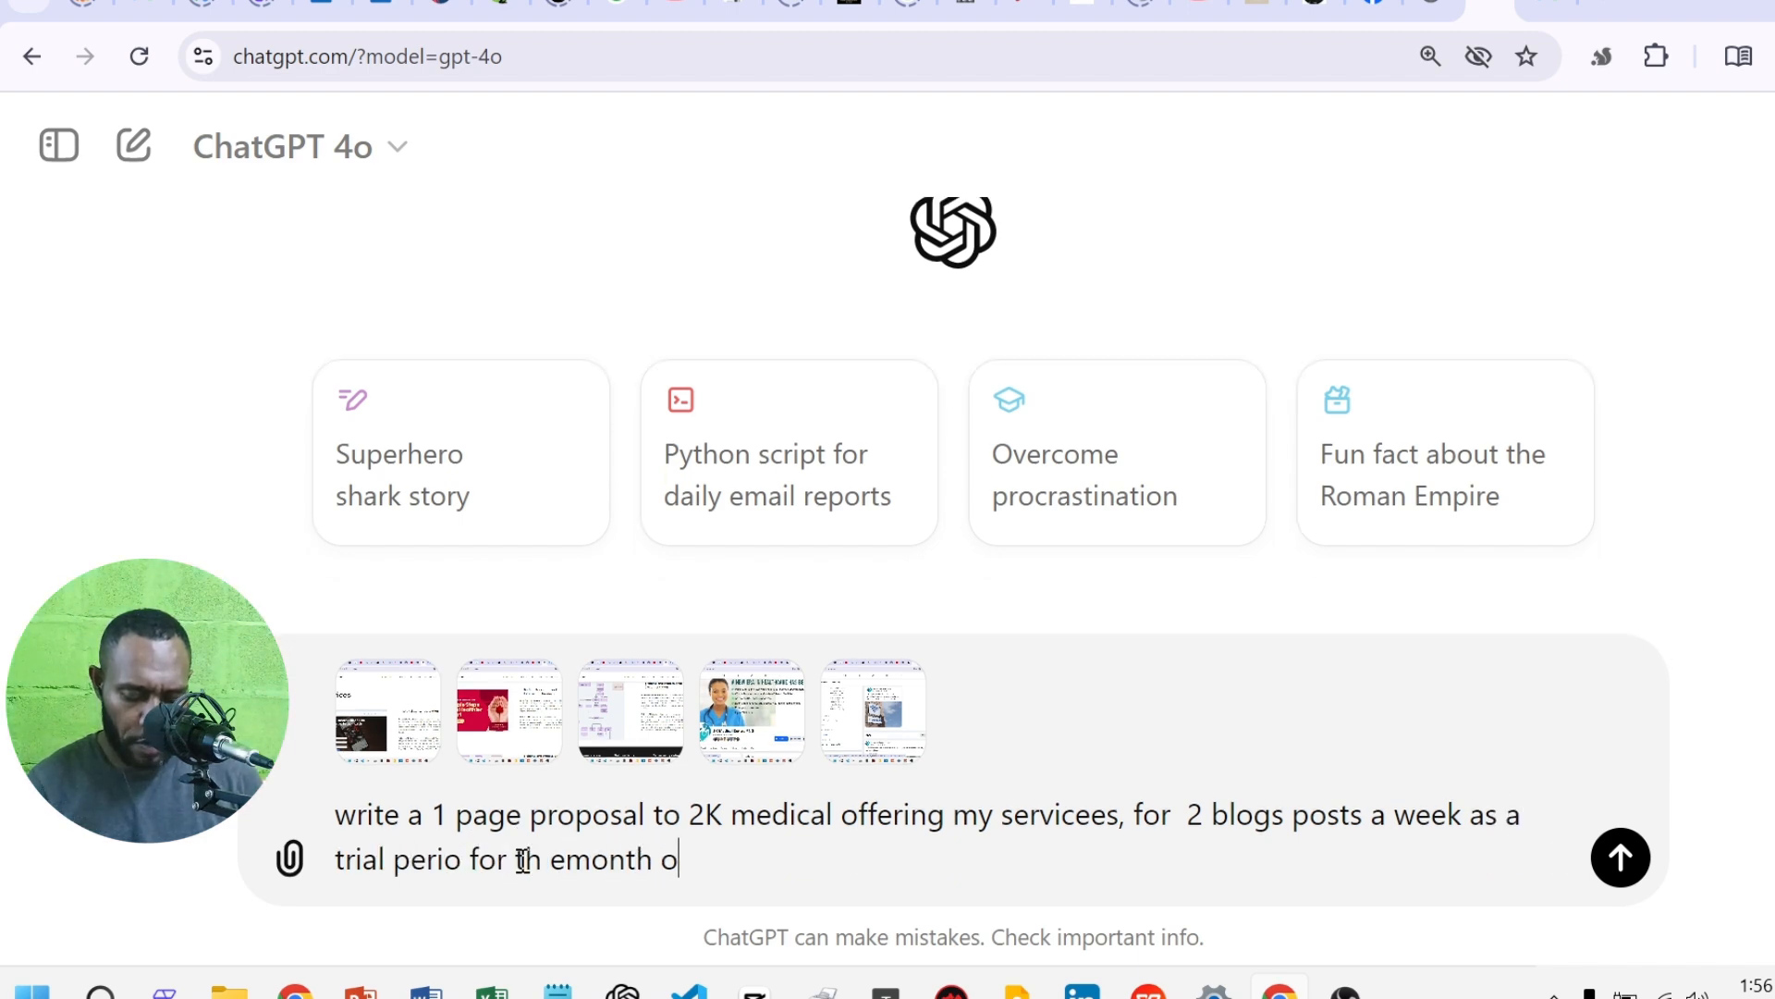
type("f ua")
key("BackSpace")
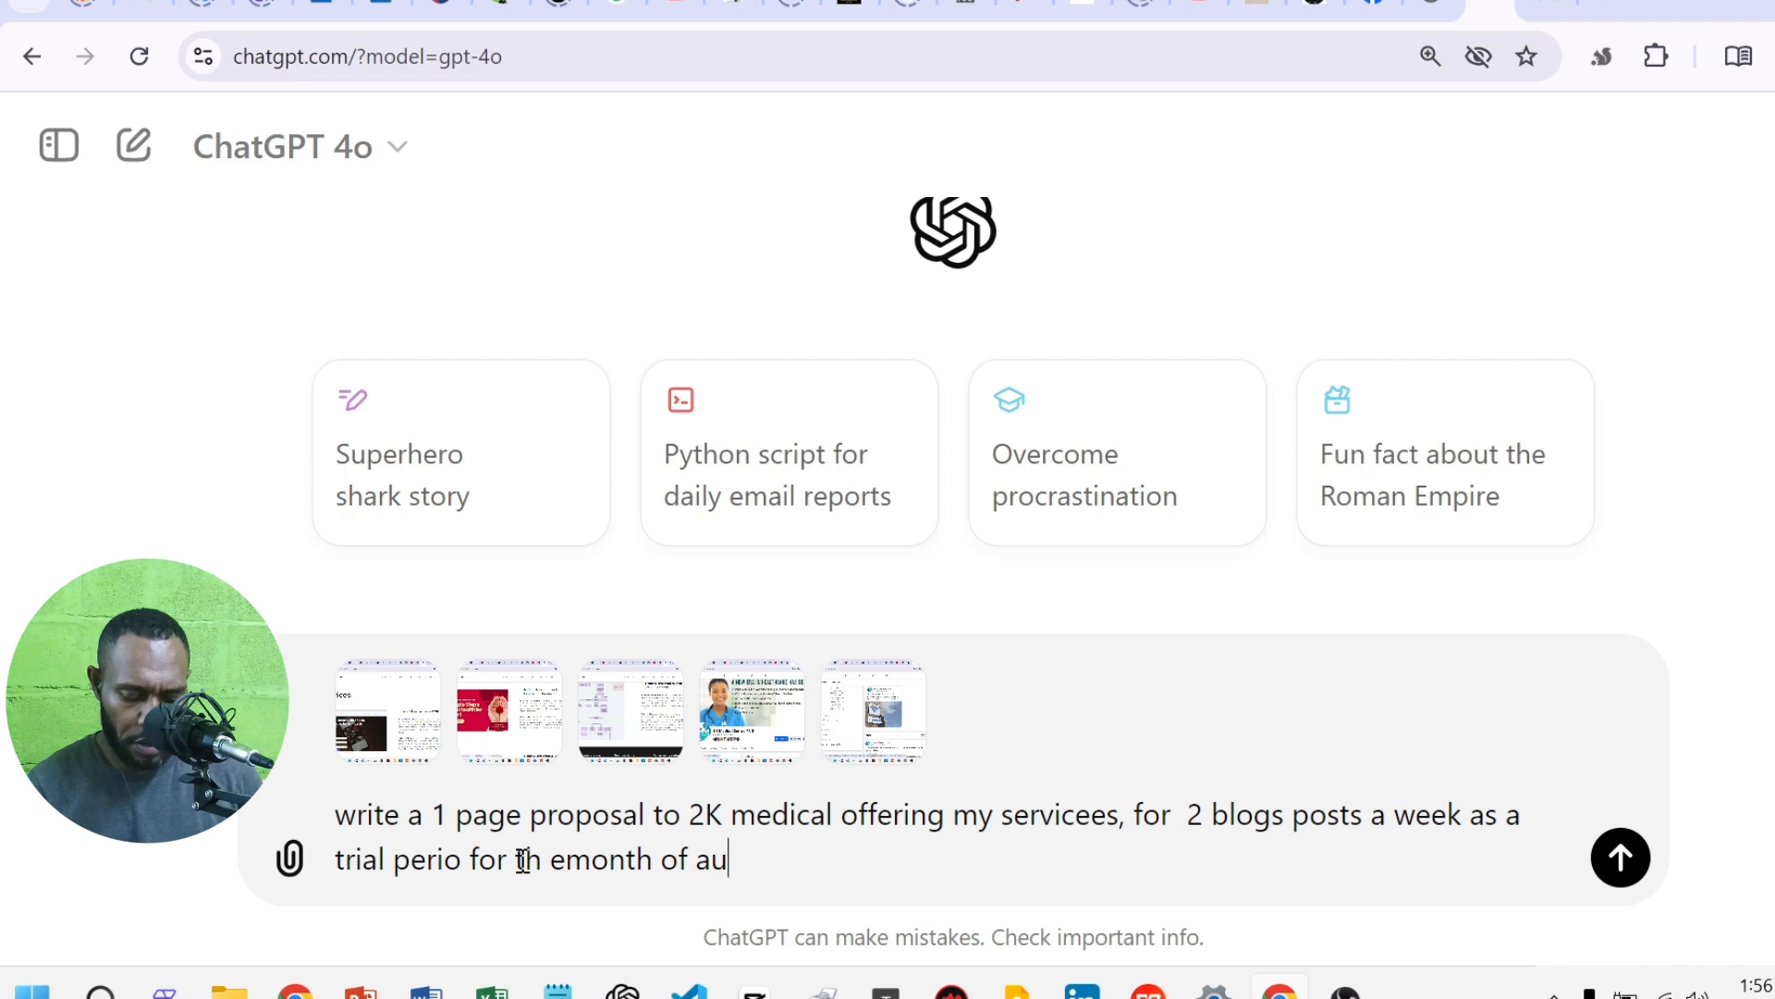
type("gust ")
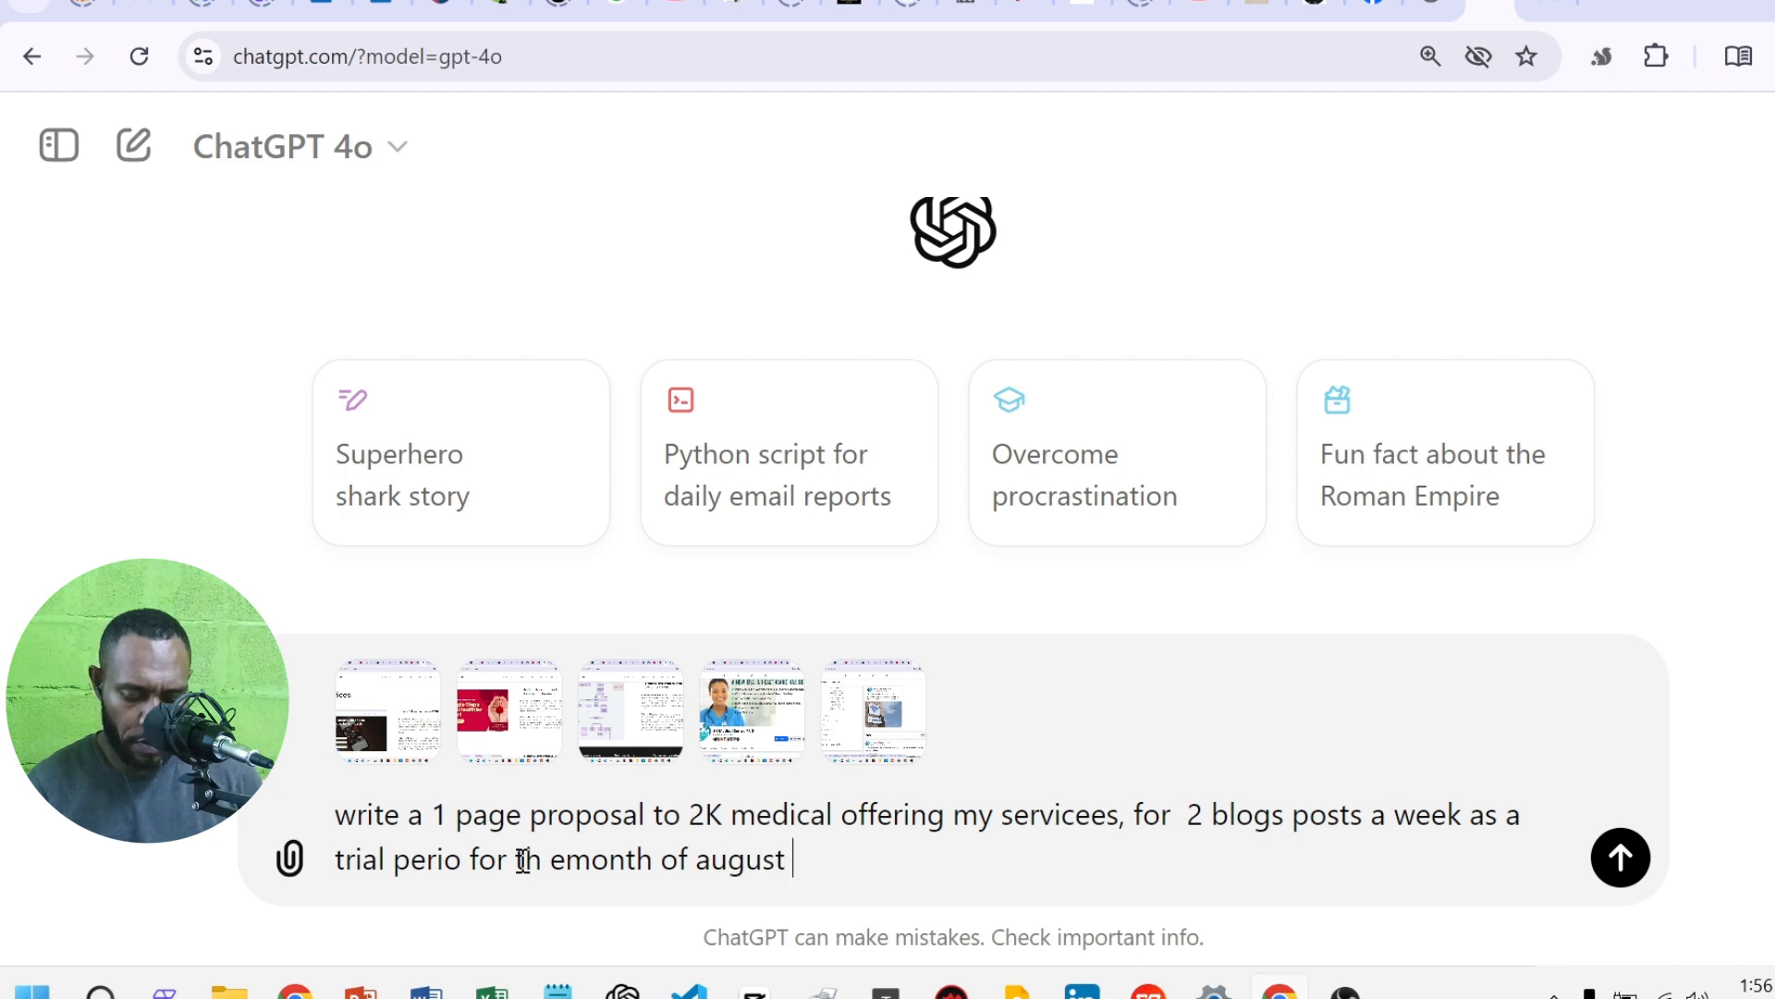
- Add "and if they like the work then we can discuss a paid arragnement" to the prompt
type("and if they lik")
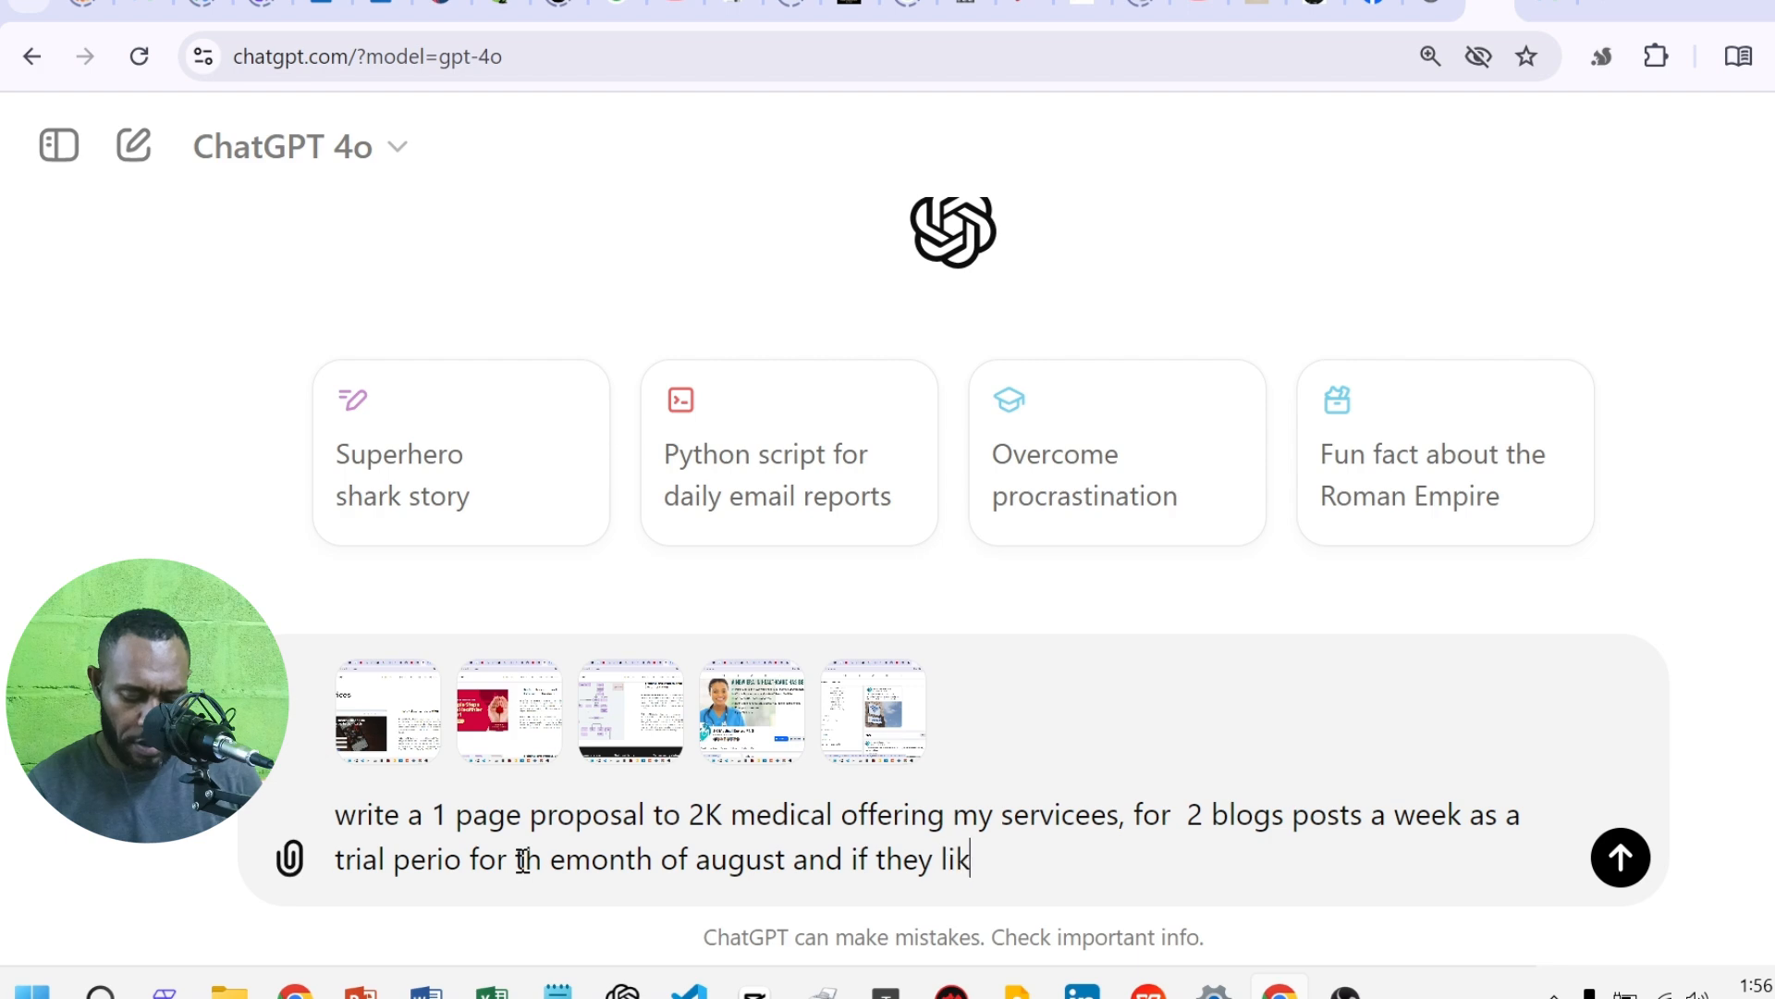
type("e the work then we")
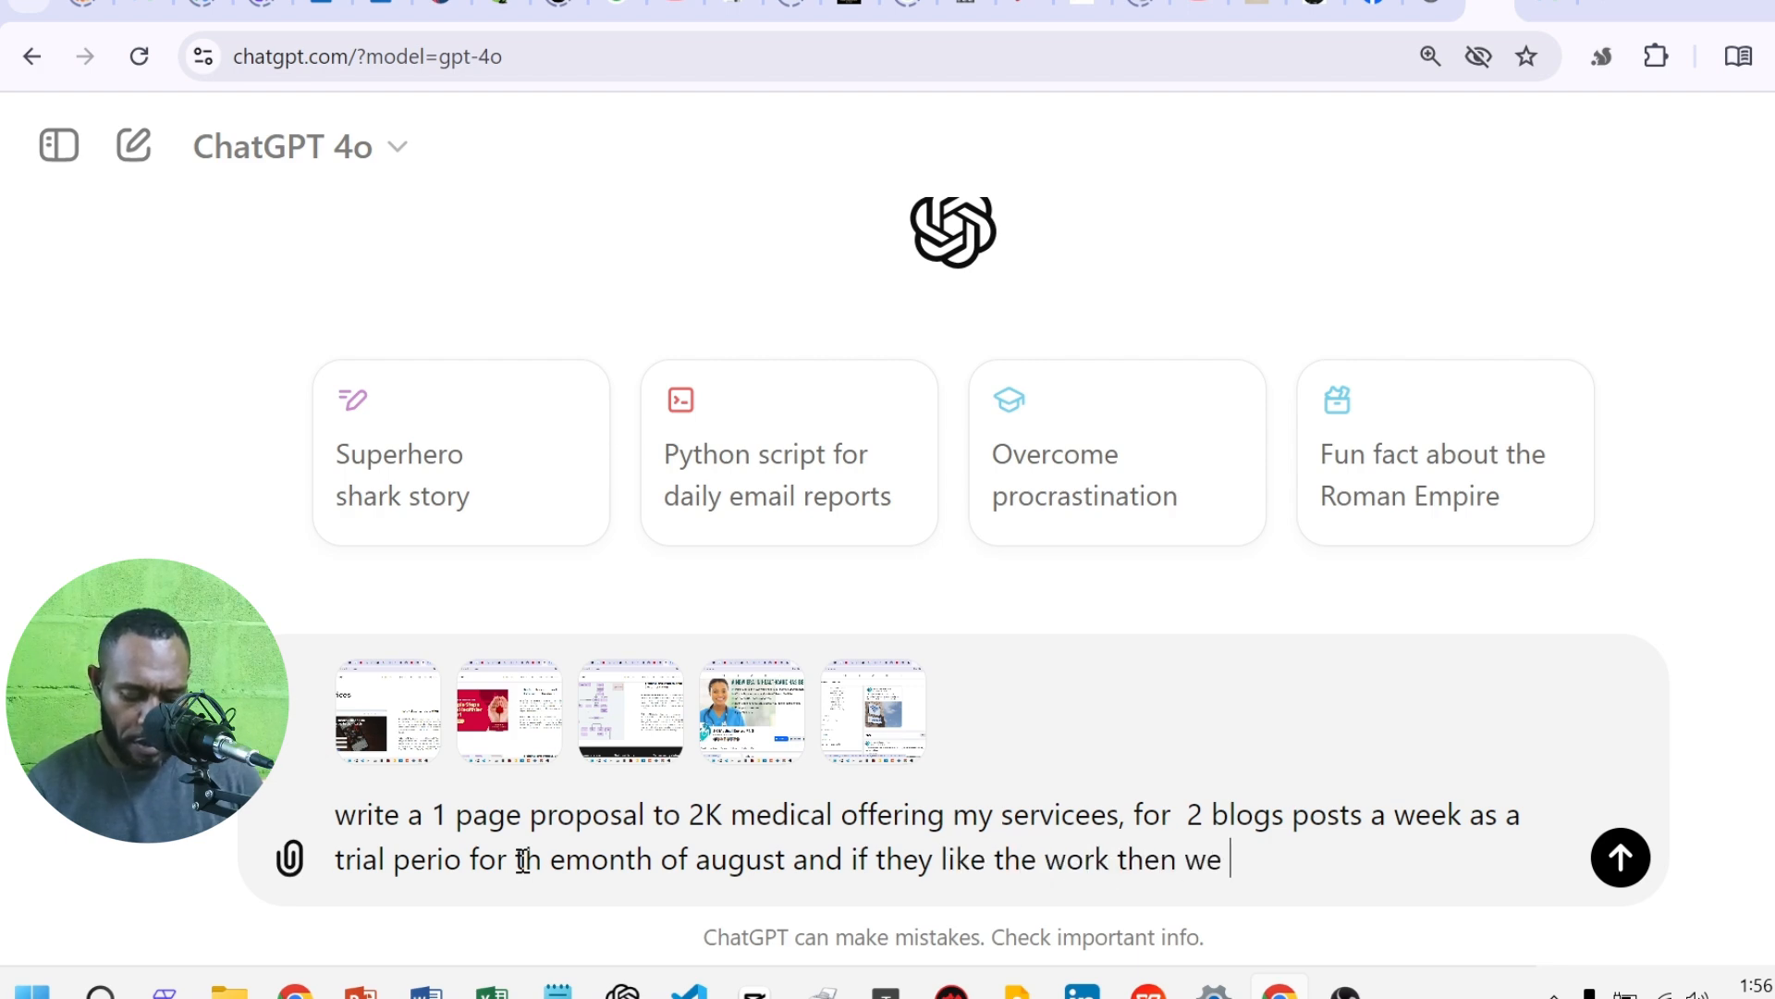
type(" can discuss ")
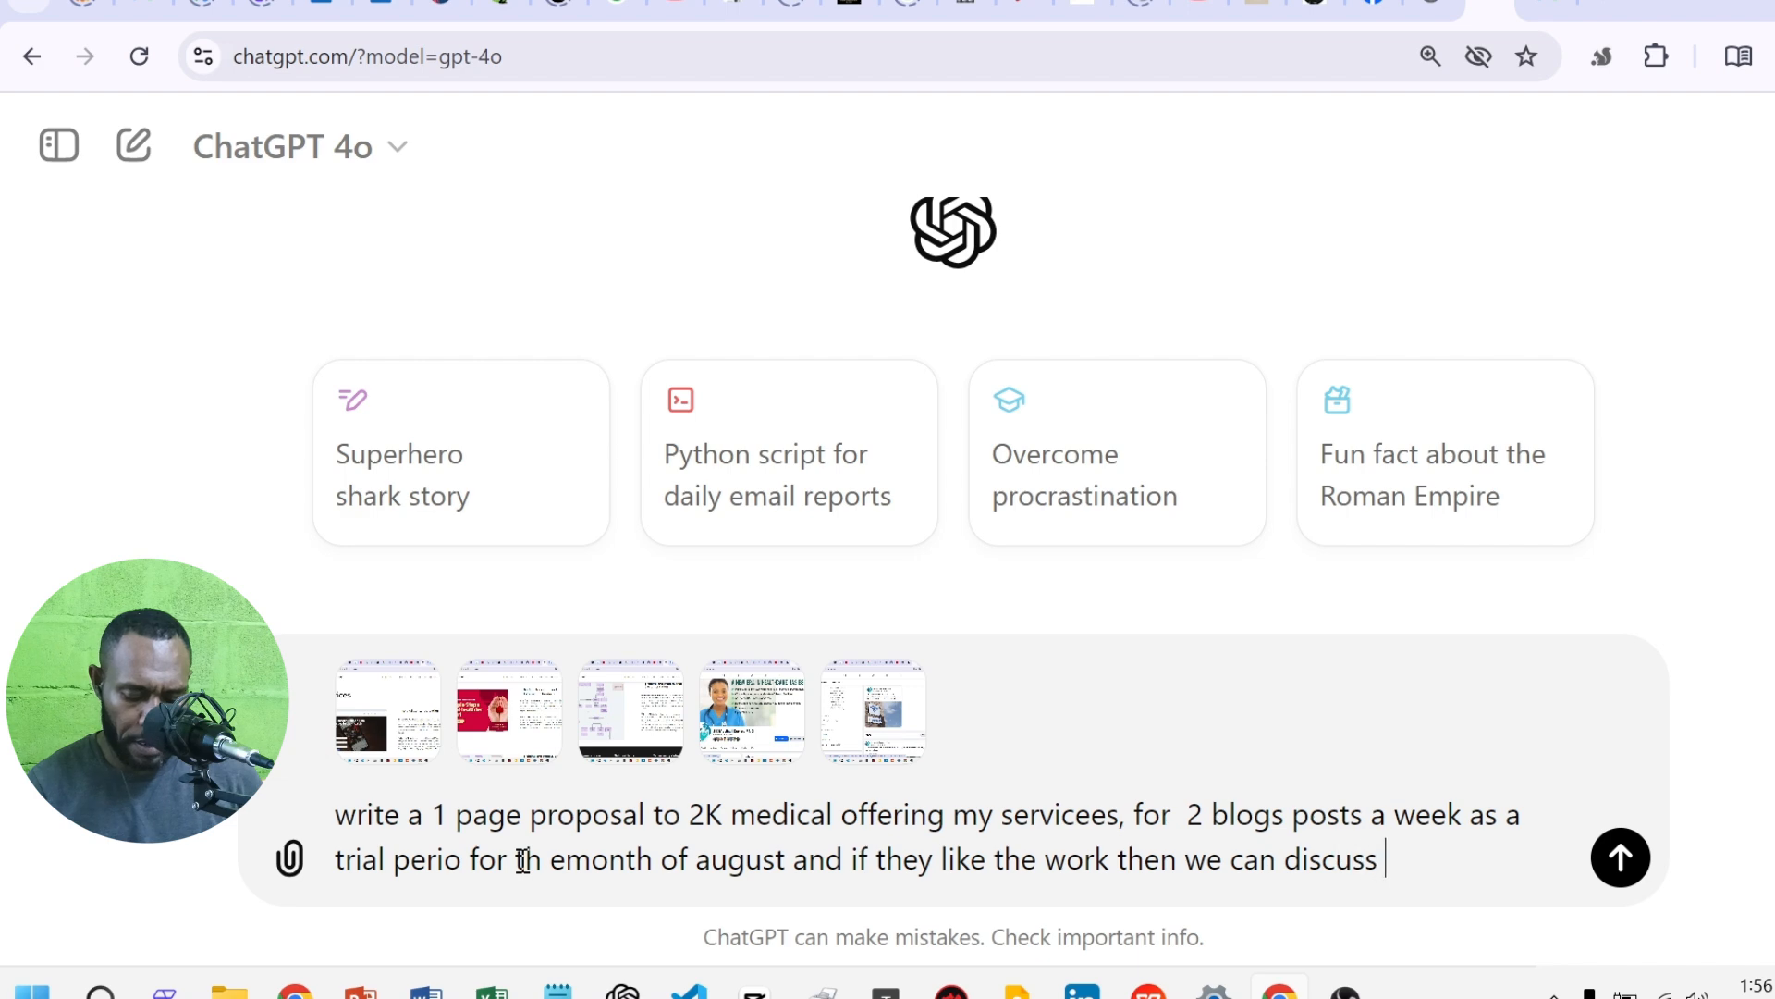
type("a paid arr")
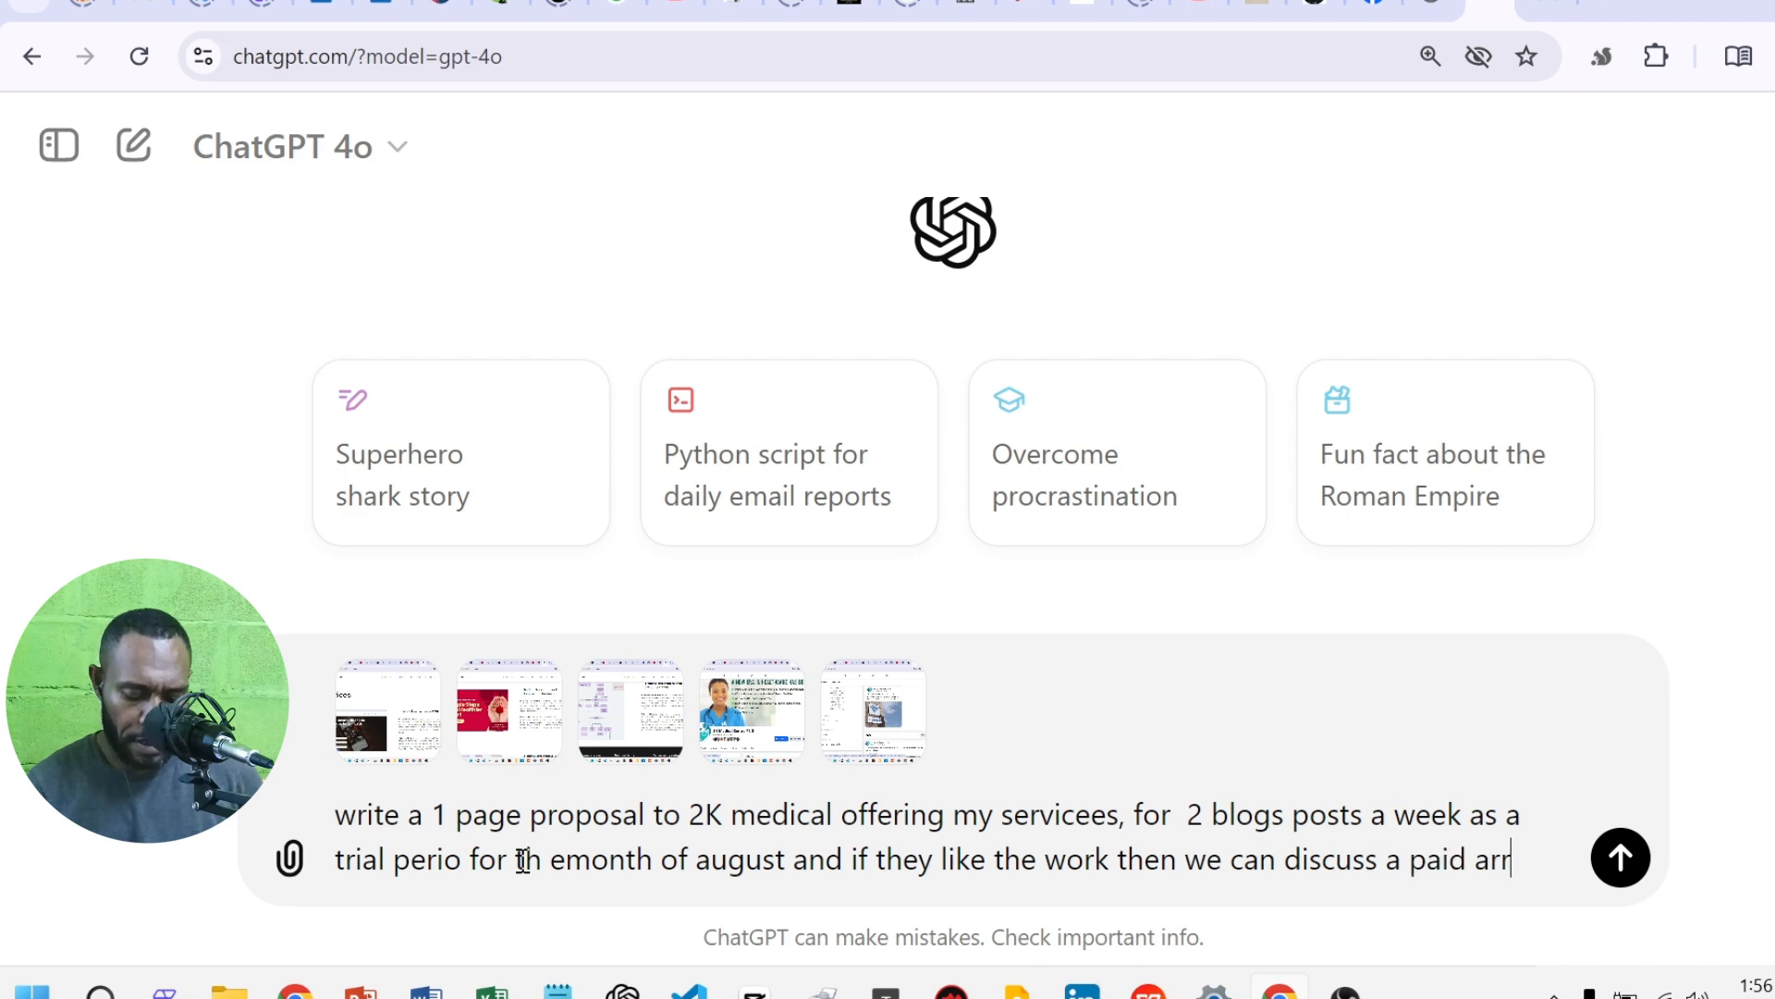
type("agnement")
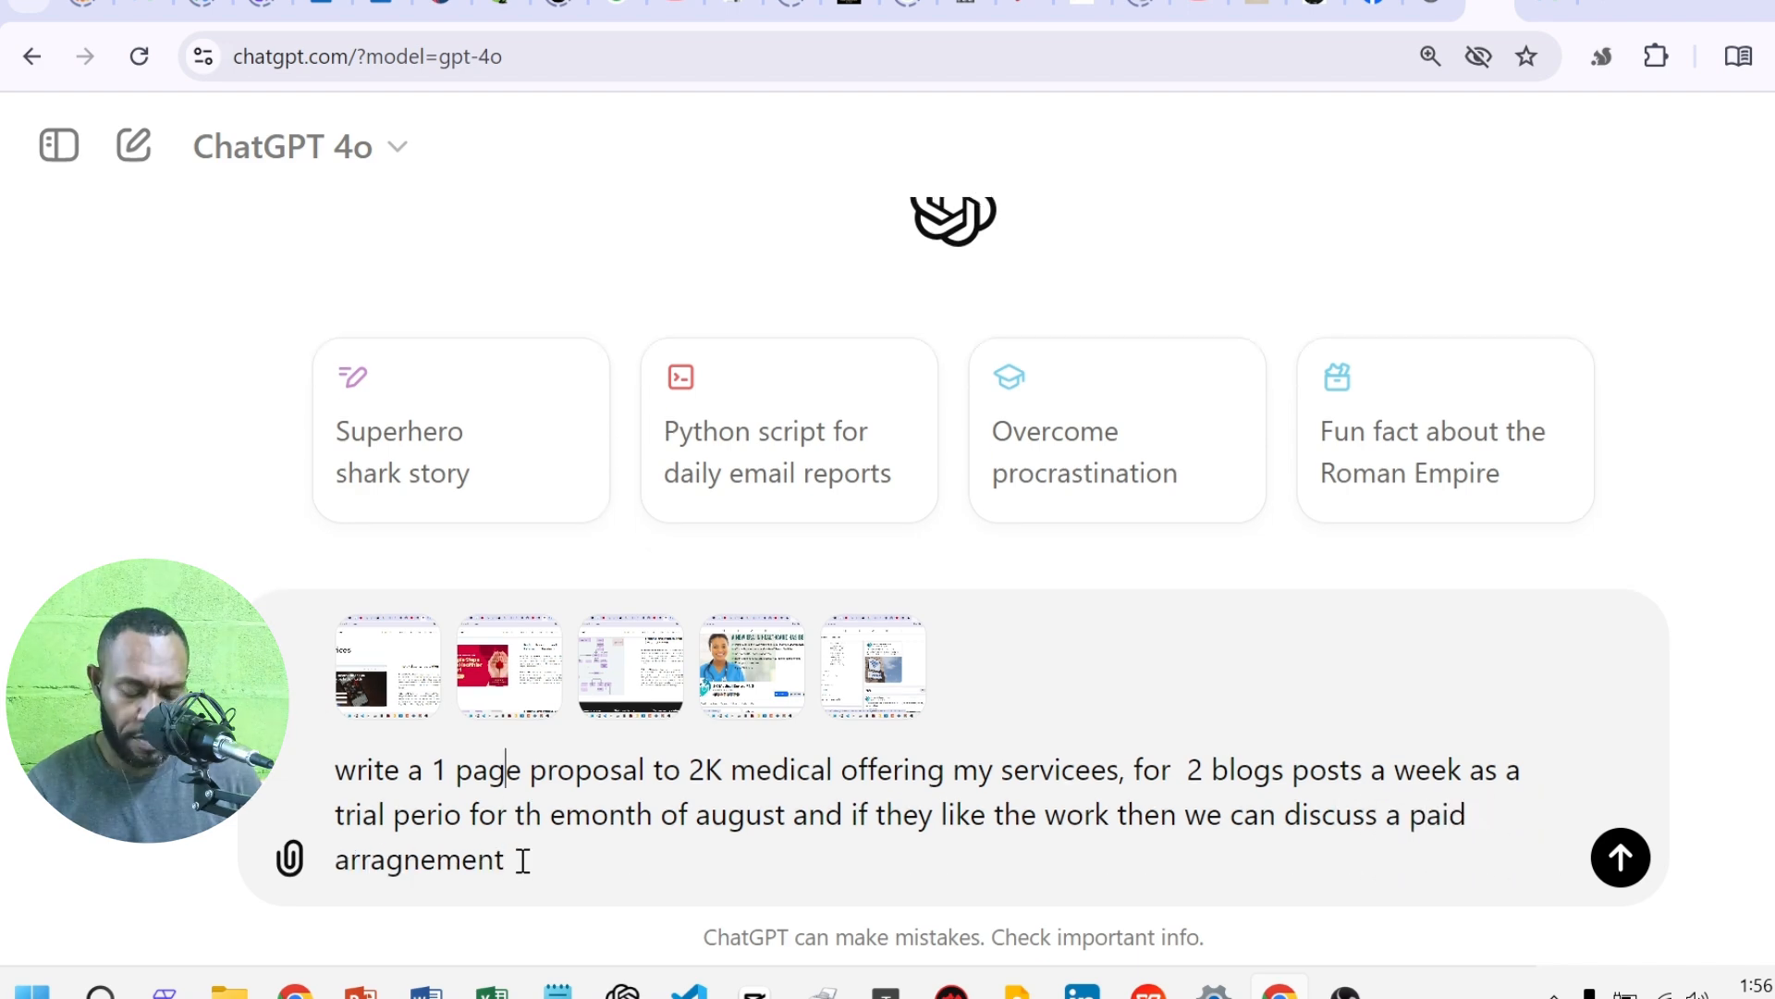
- Insert "for free" after "servicees" in the prompt's first line
key("Right")
key("Right")
key("Right")
key("Right")
key("Right")
key("Right")
key("Right")
key("Right")
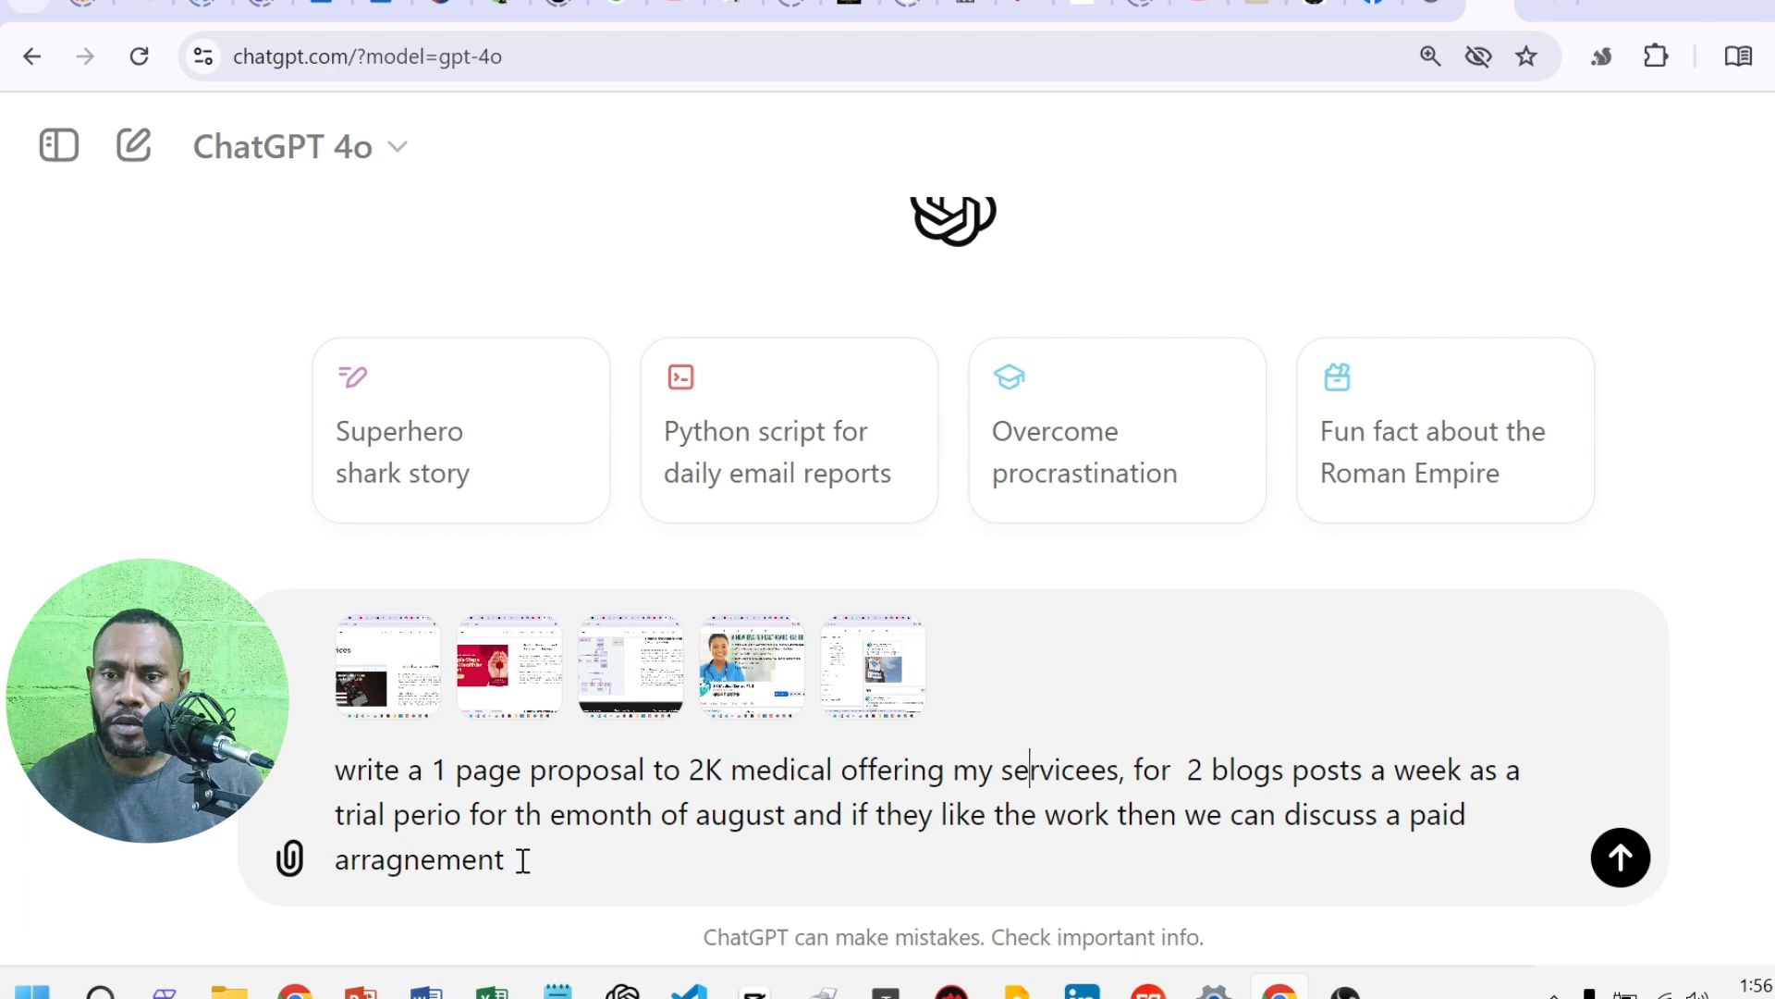
type("for free")
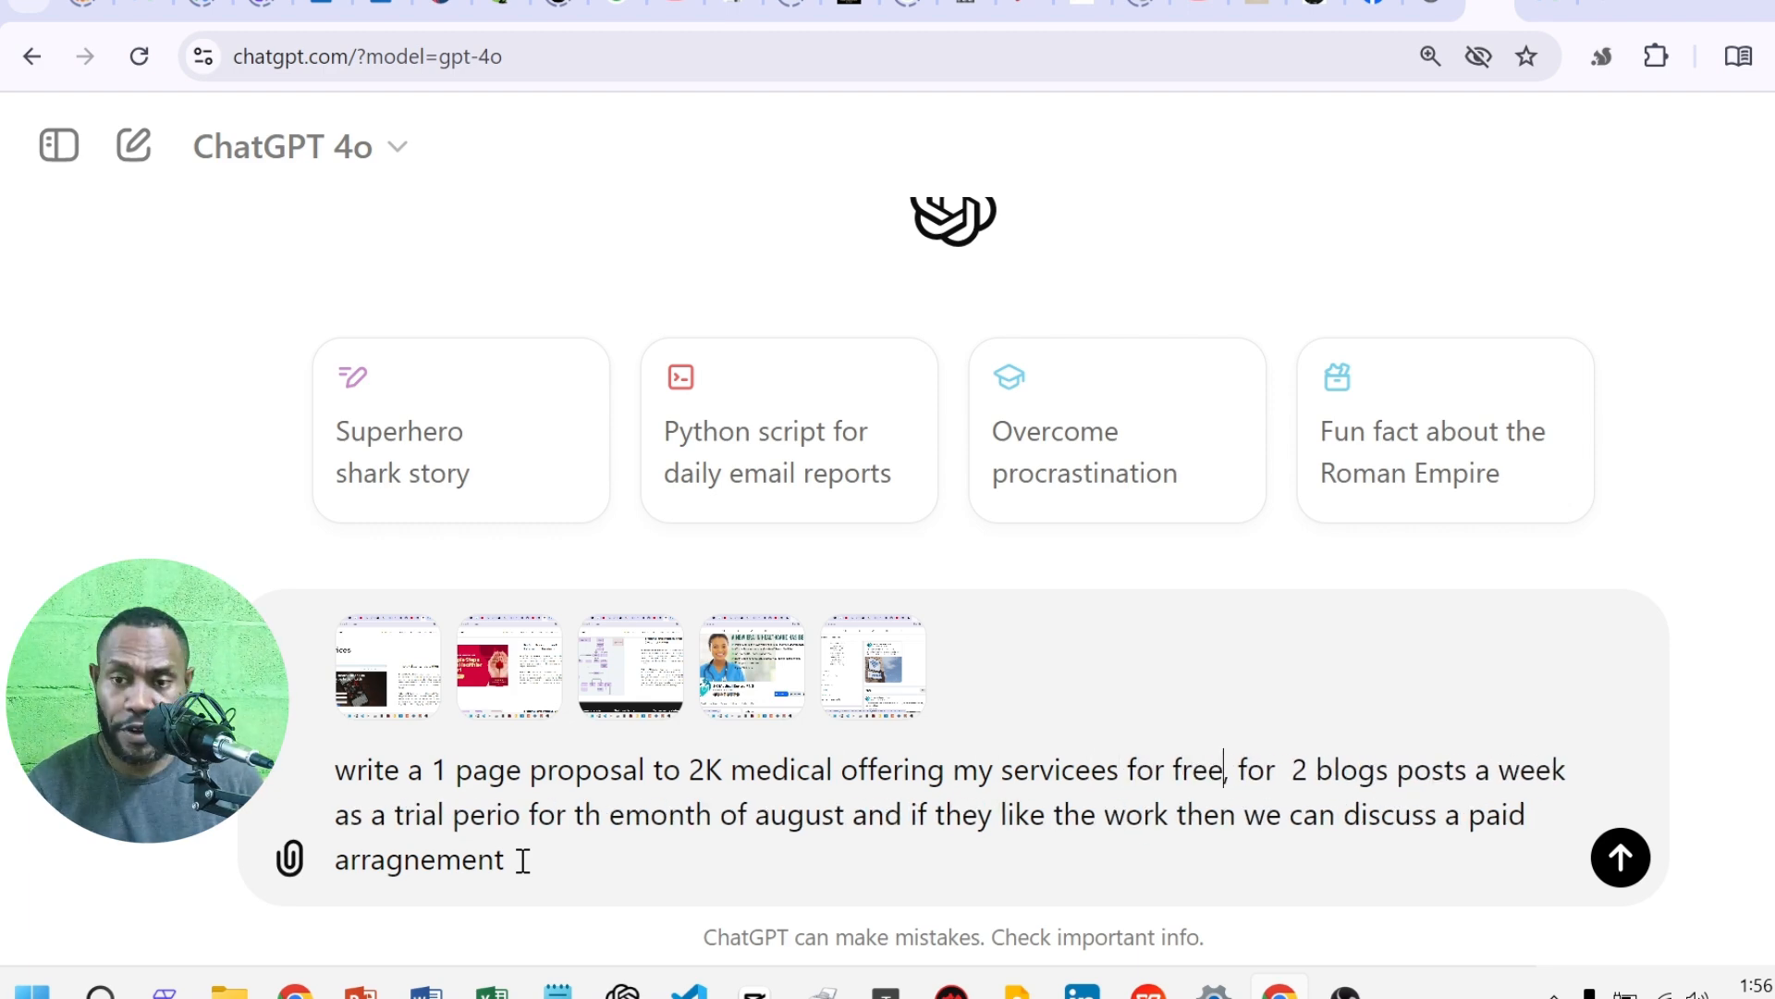
- Add "going forward." to the end of the prompt after "arragnement"
key("Down")
key("Down")
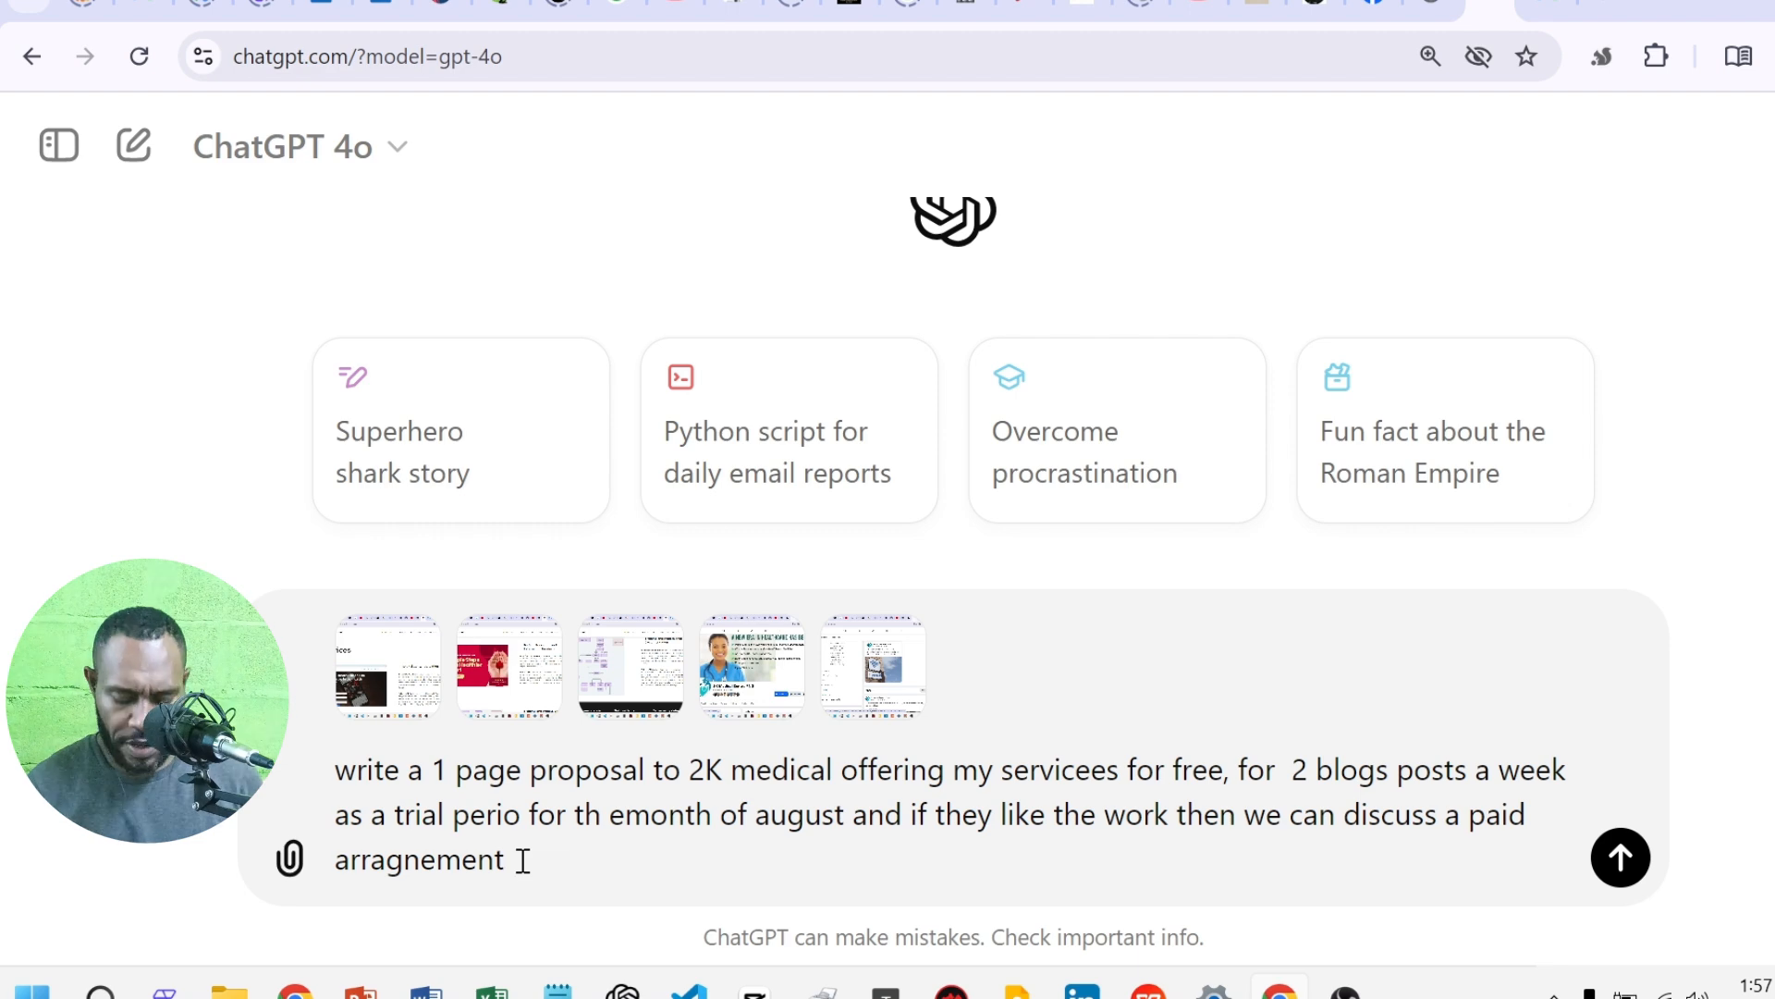
type("going forwar")
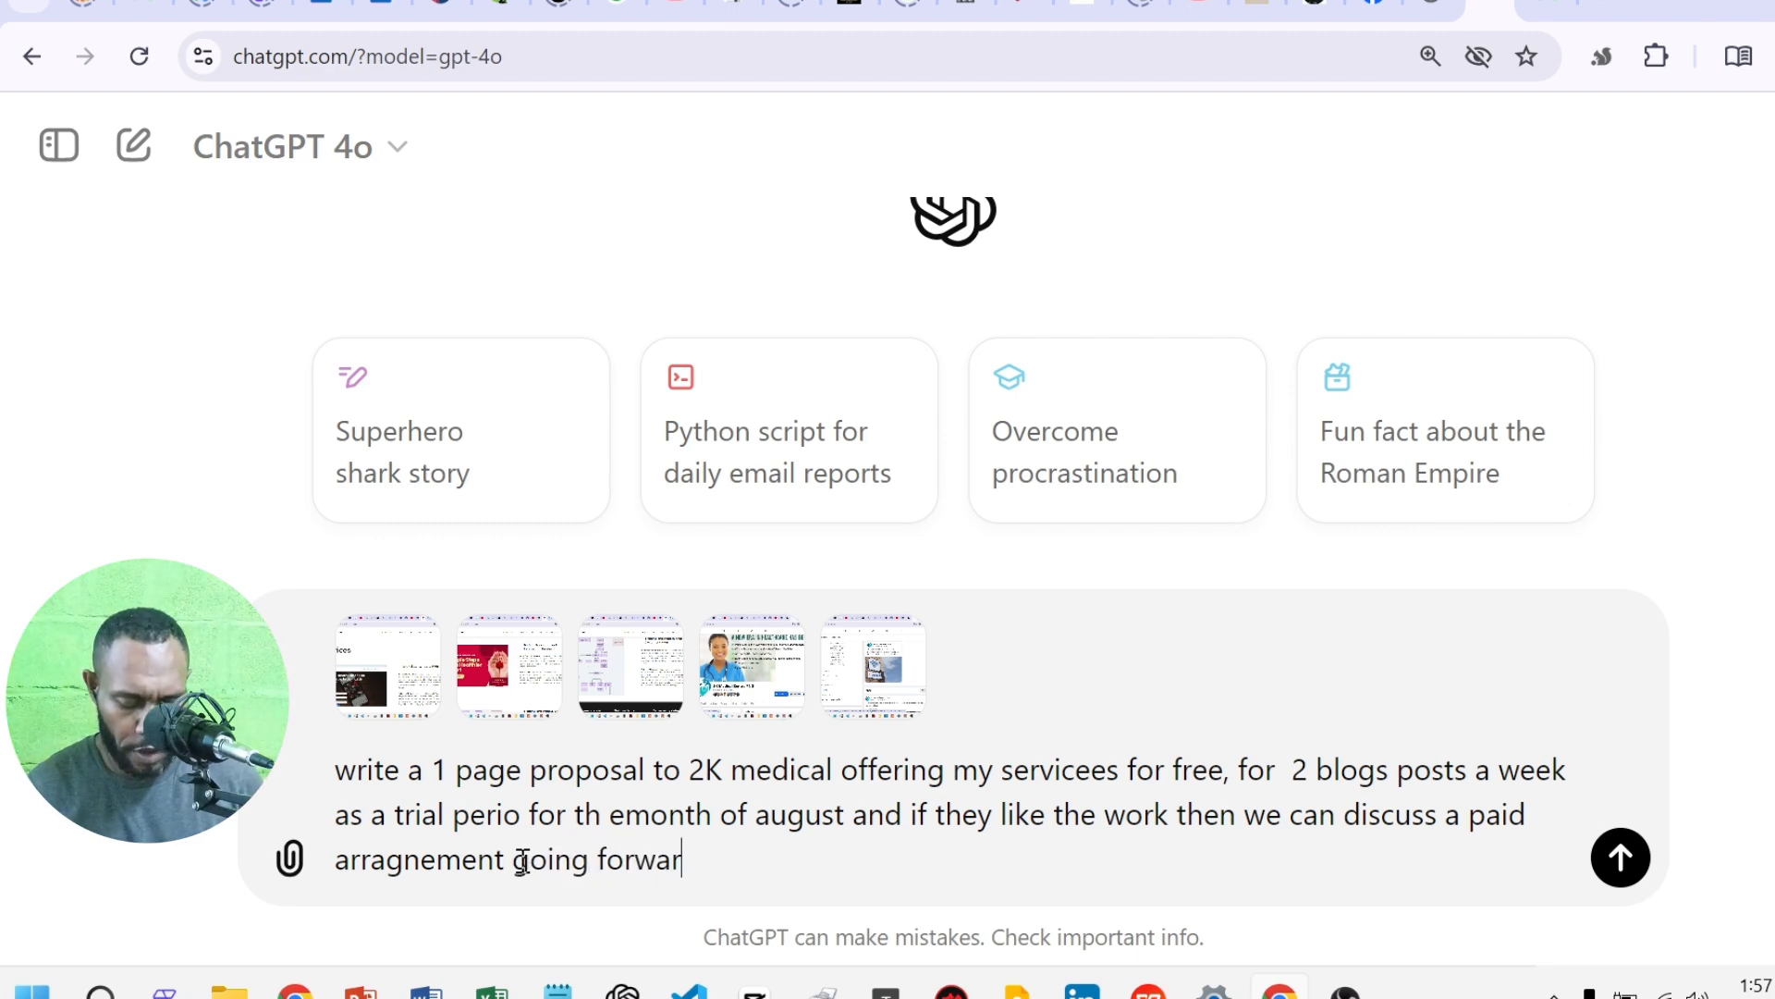
type("d. in")
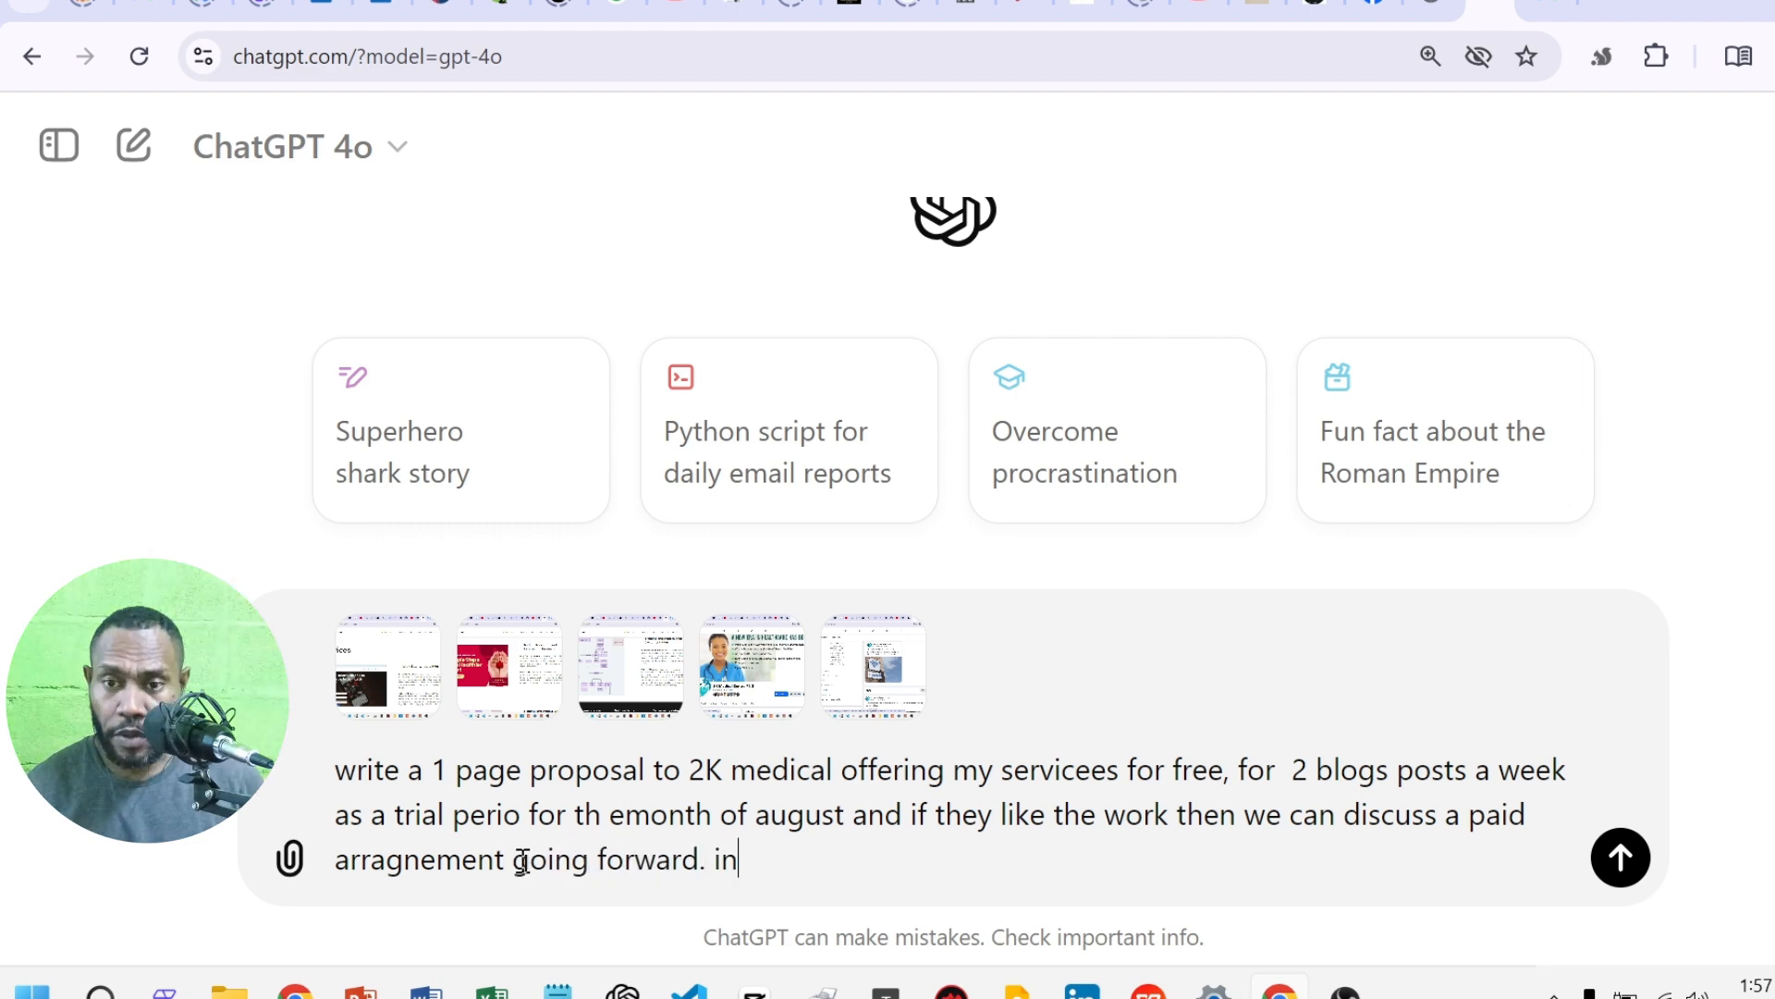
key("BackSpace")
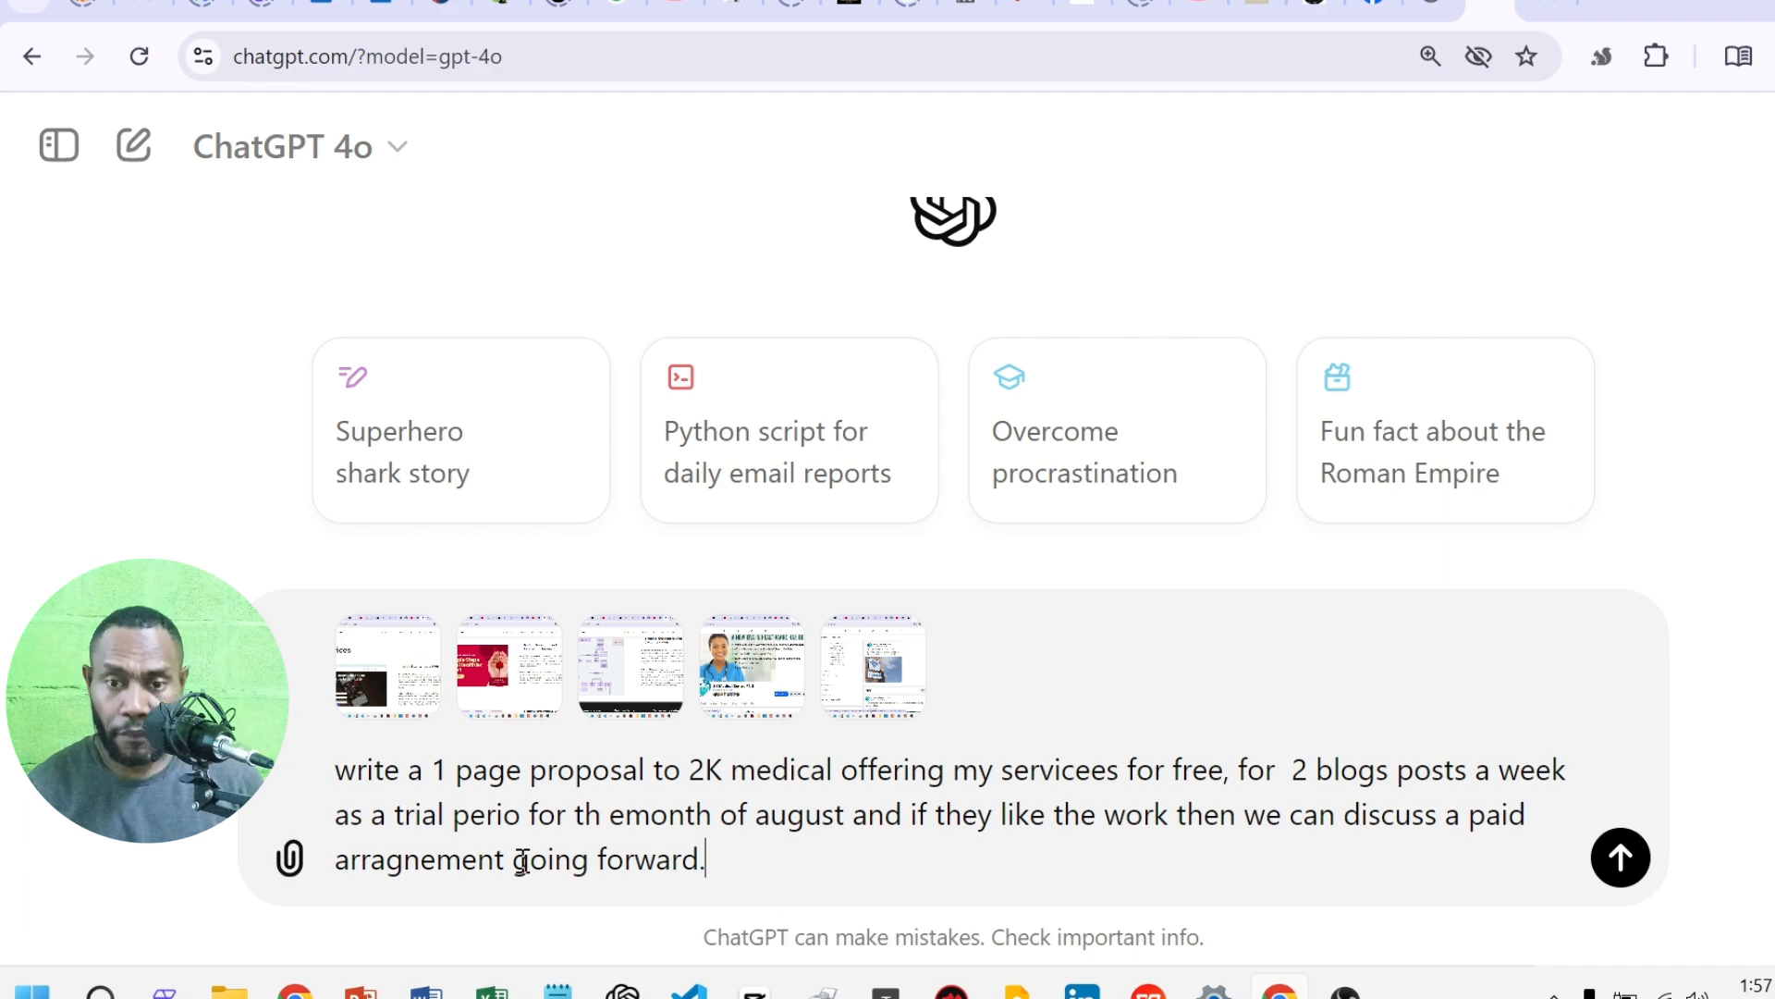
- Capture the contact footer on the home page of the writer's website and paste the screenshot into the ChatGPT prompt
left_click(1317, 9)
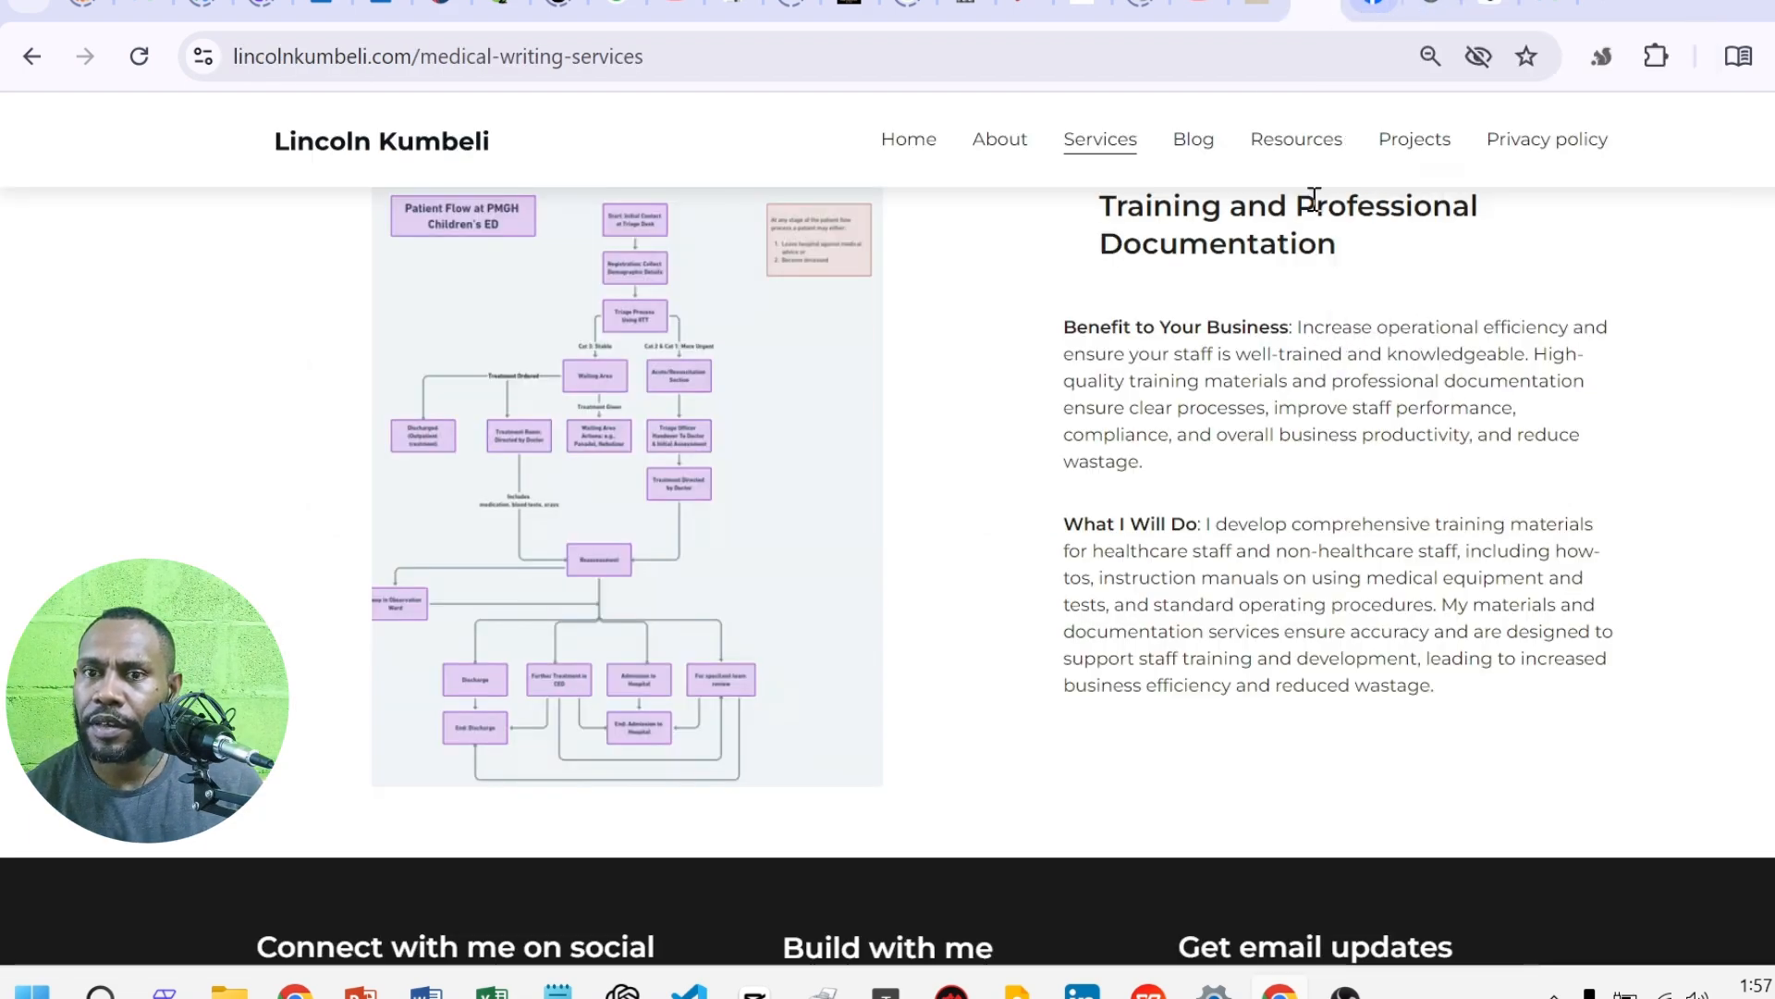
scroll(1294, 277, "up", 10)
left_click(911, 140)
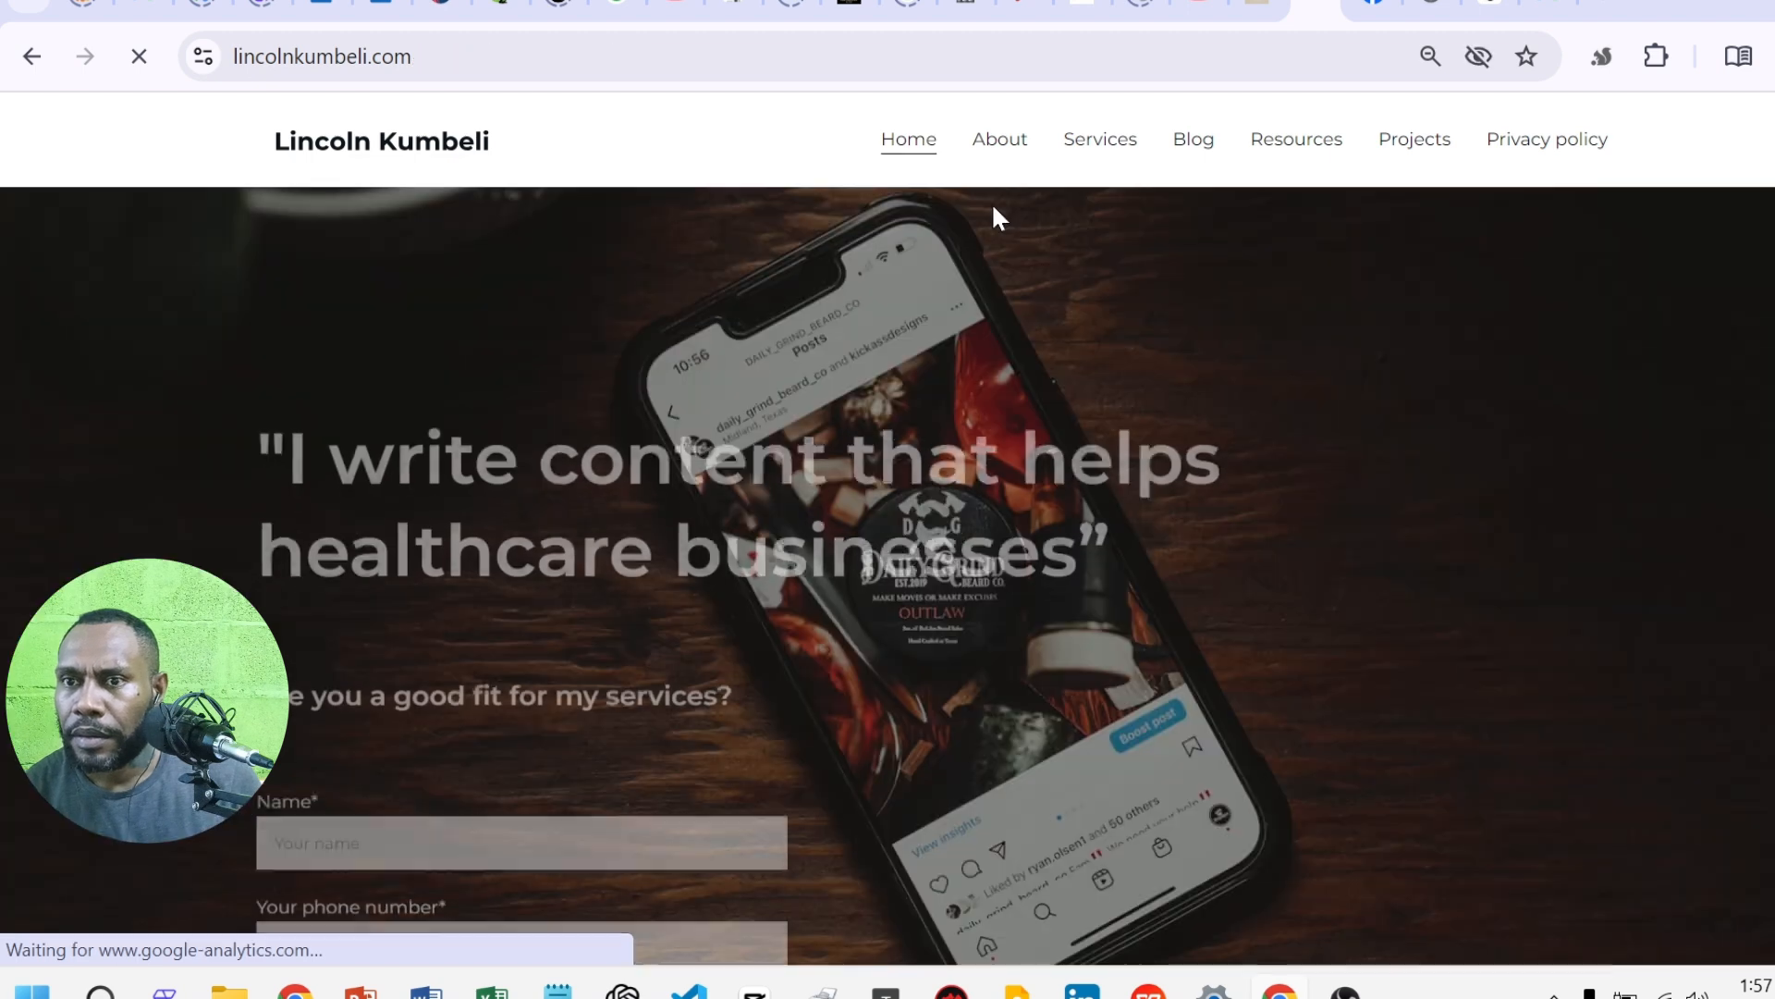
scroll(999, 259, "down", 8)
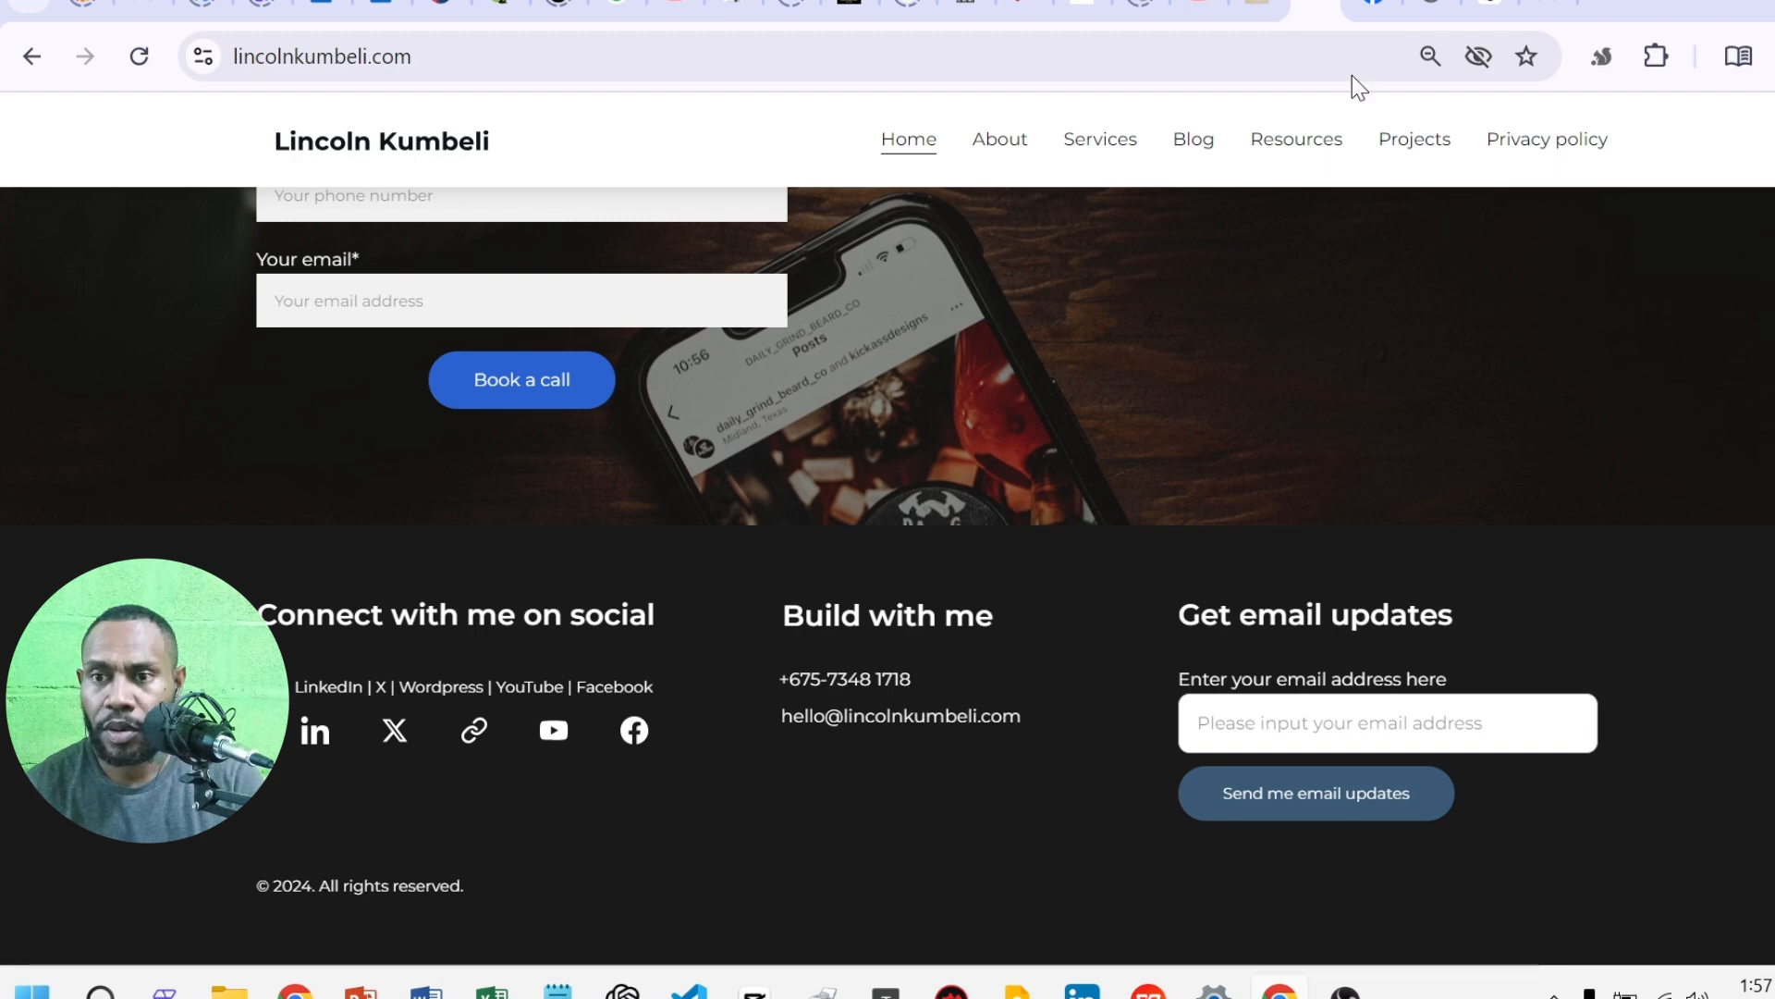
left_click(1487, 12)
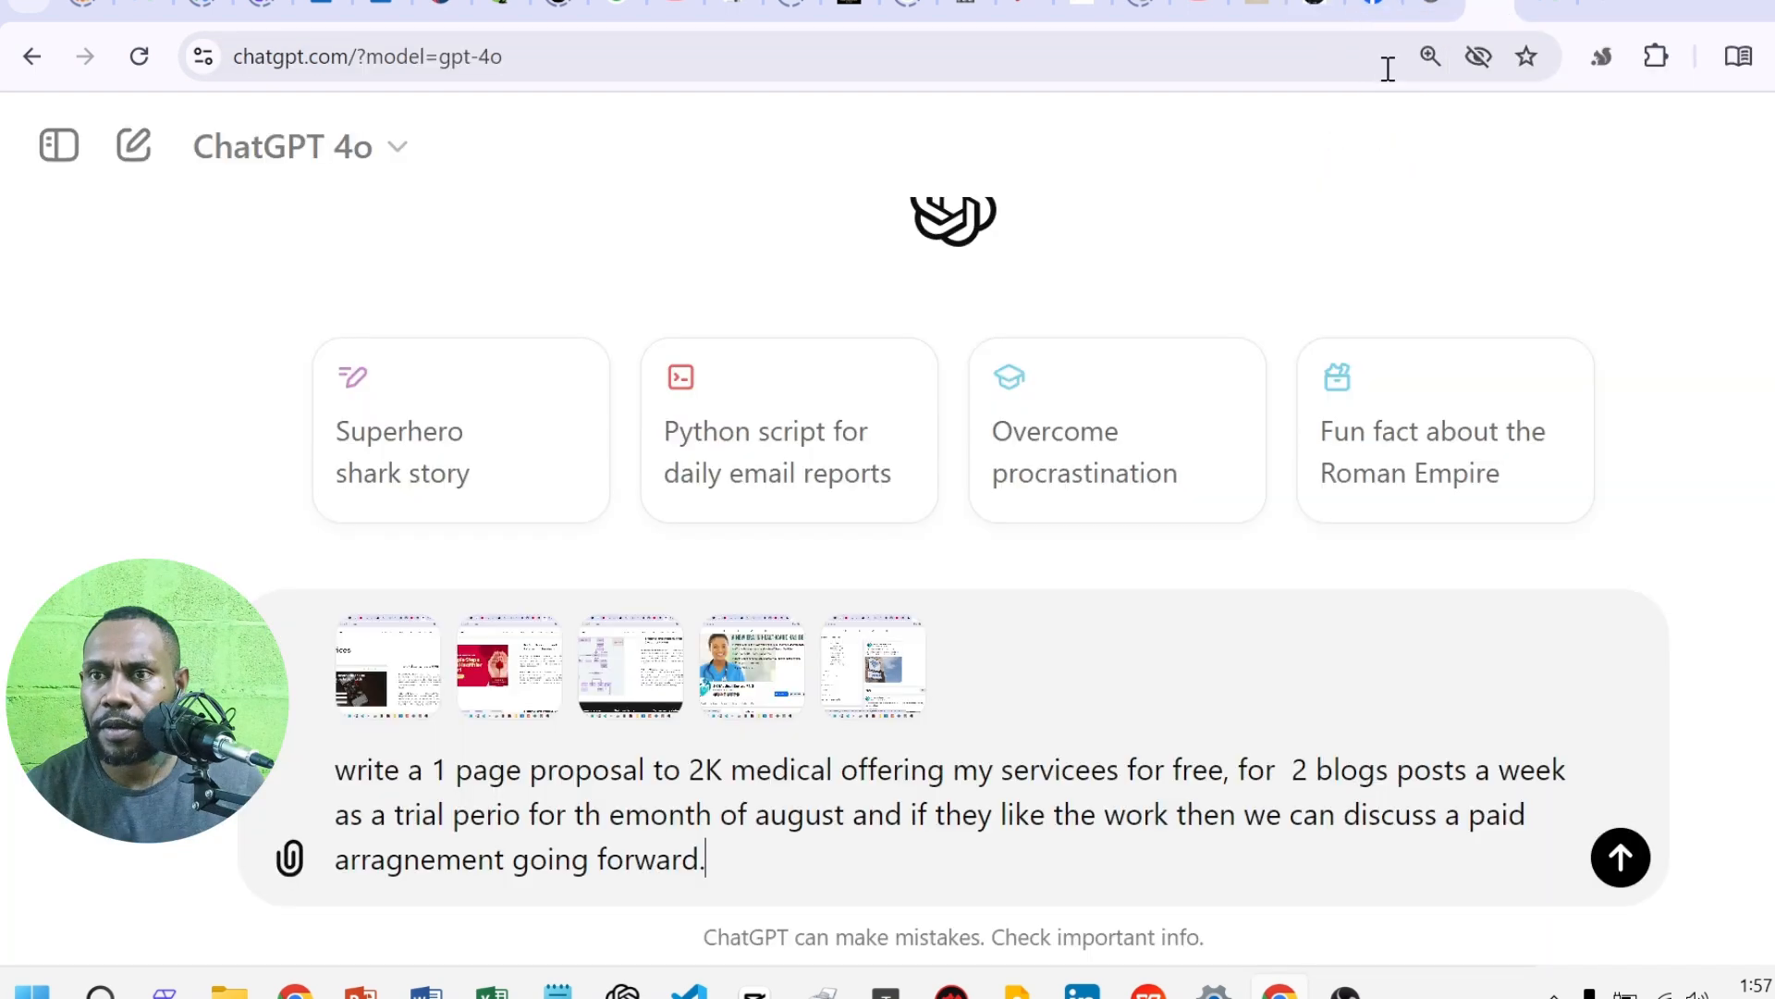
right_click(761, 861)
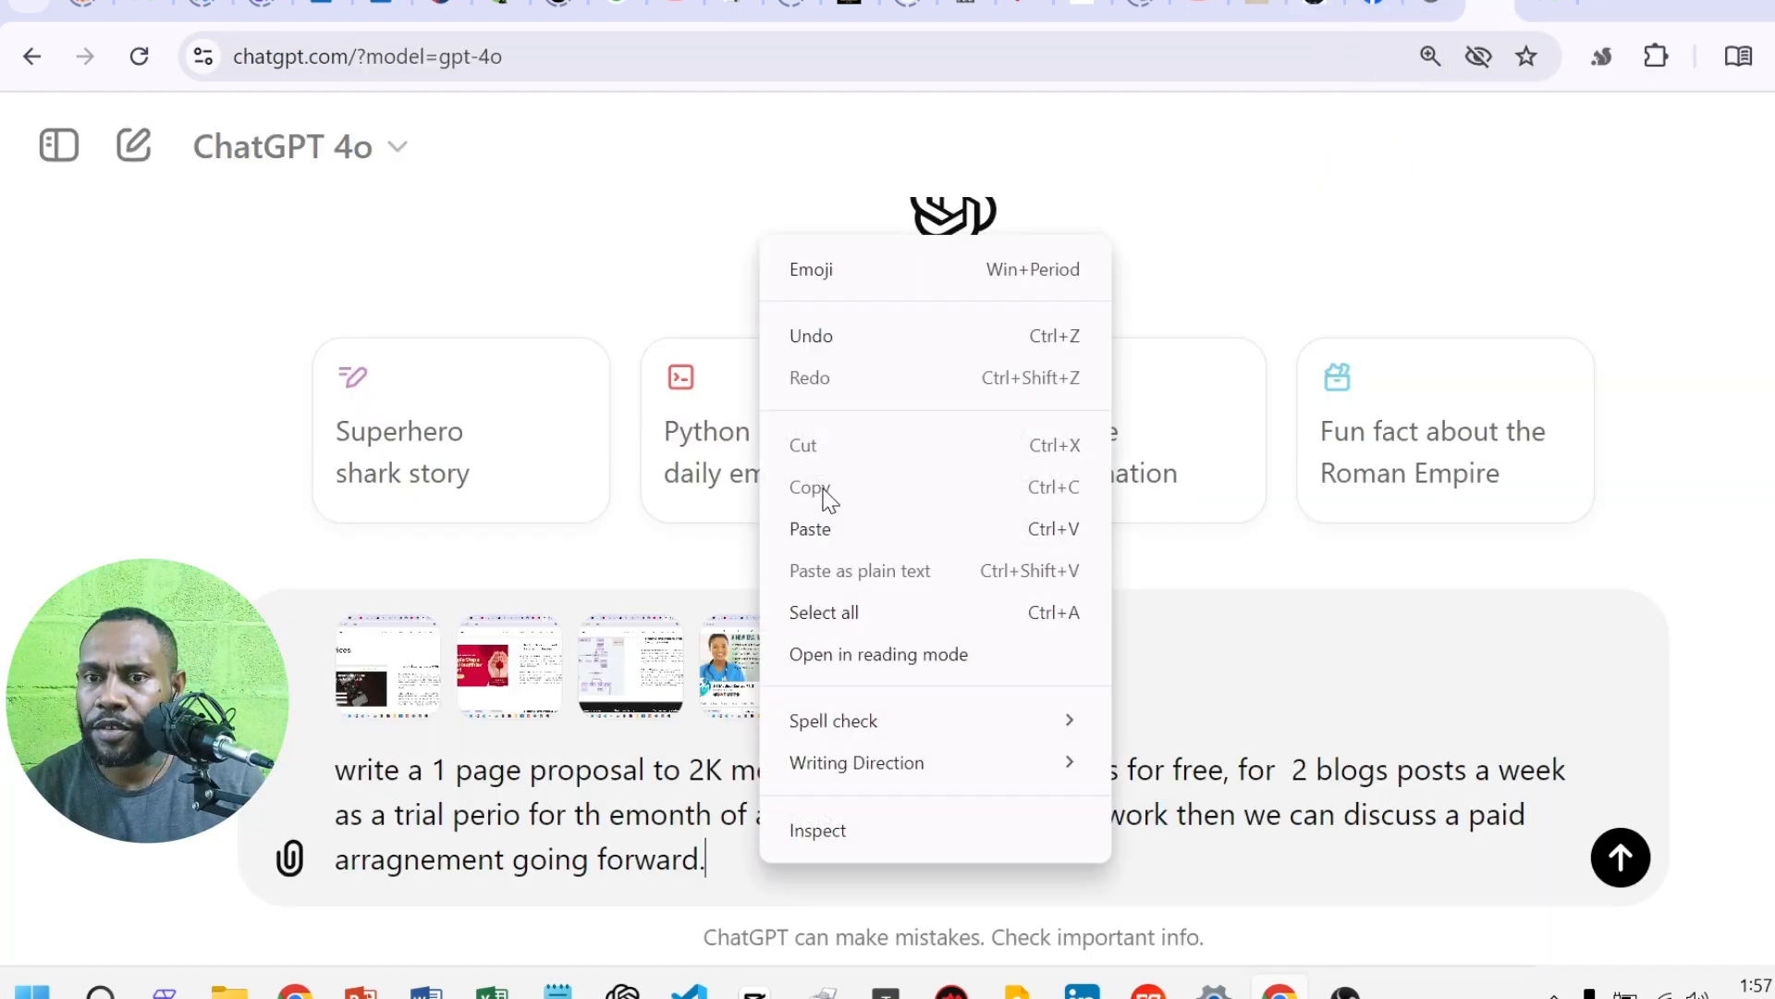
left_click(810, 529)
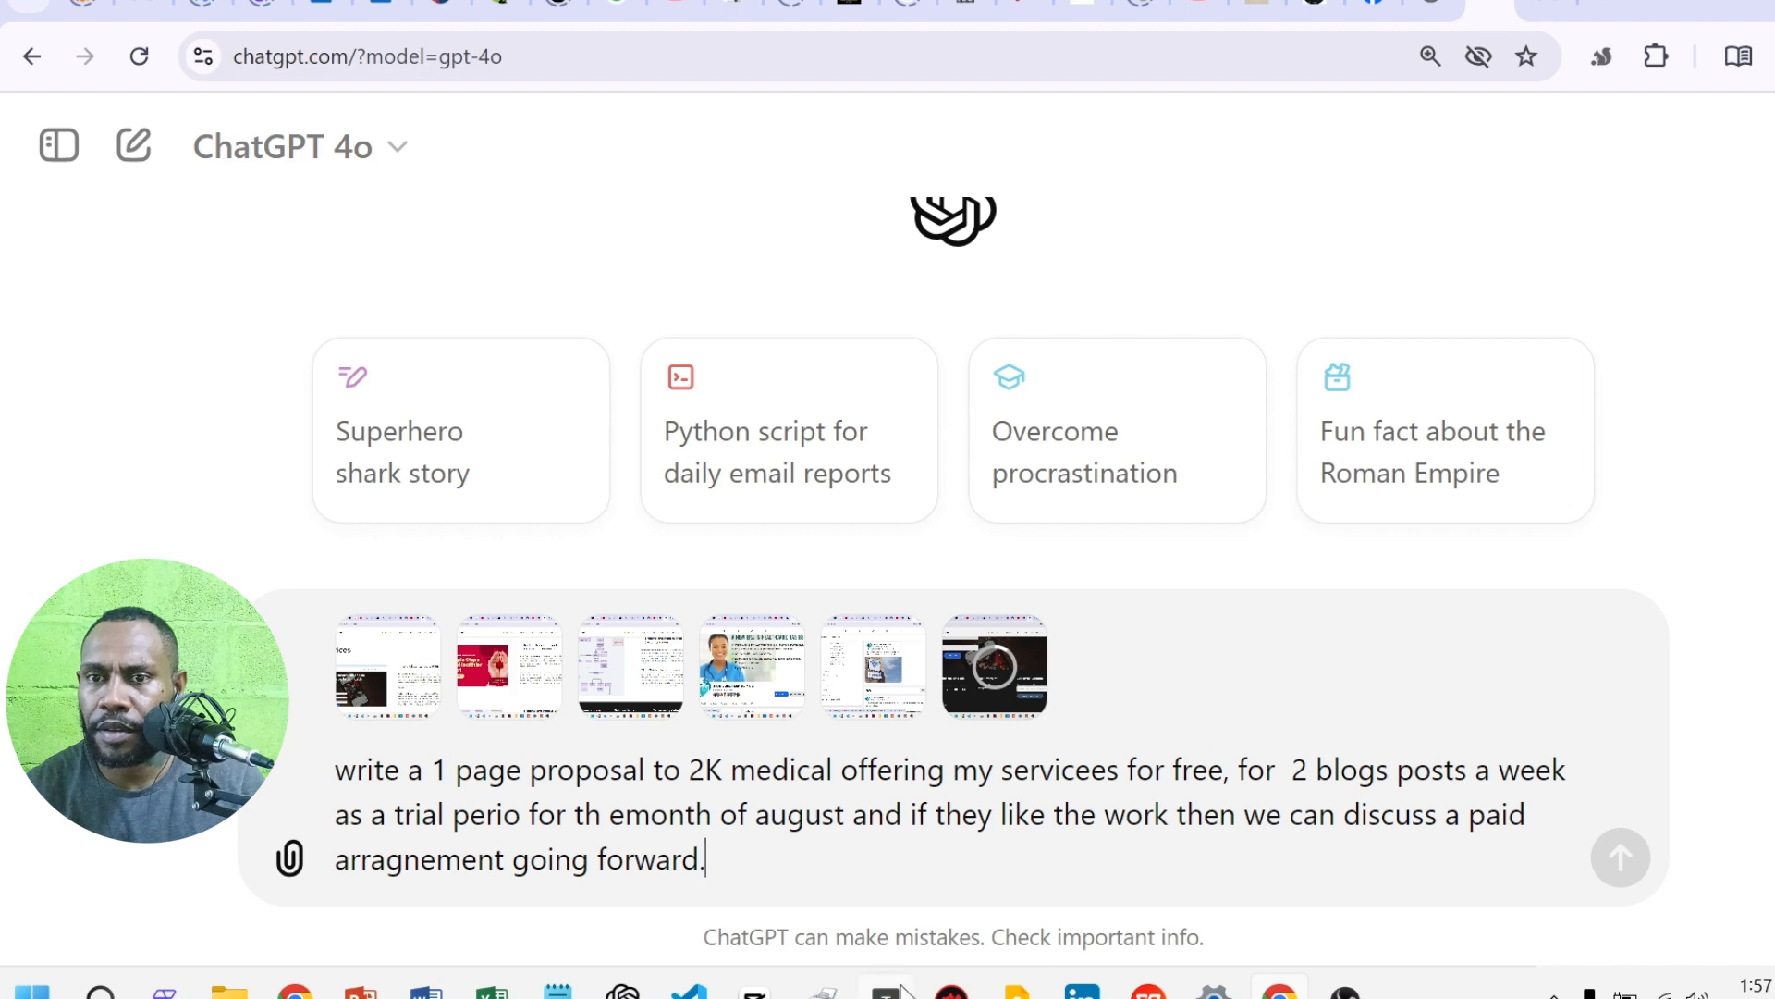
- Finish the prompt with "make it formal yet friendlot tone" and send it
type("make i")
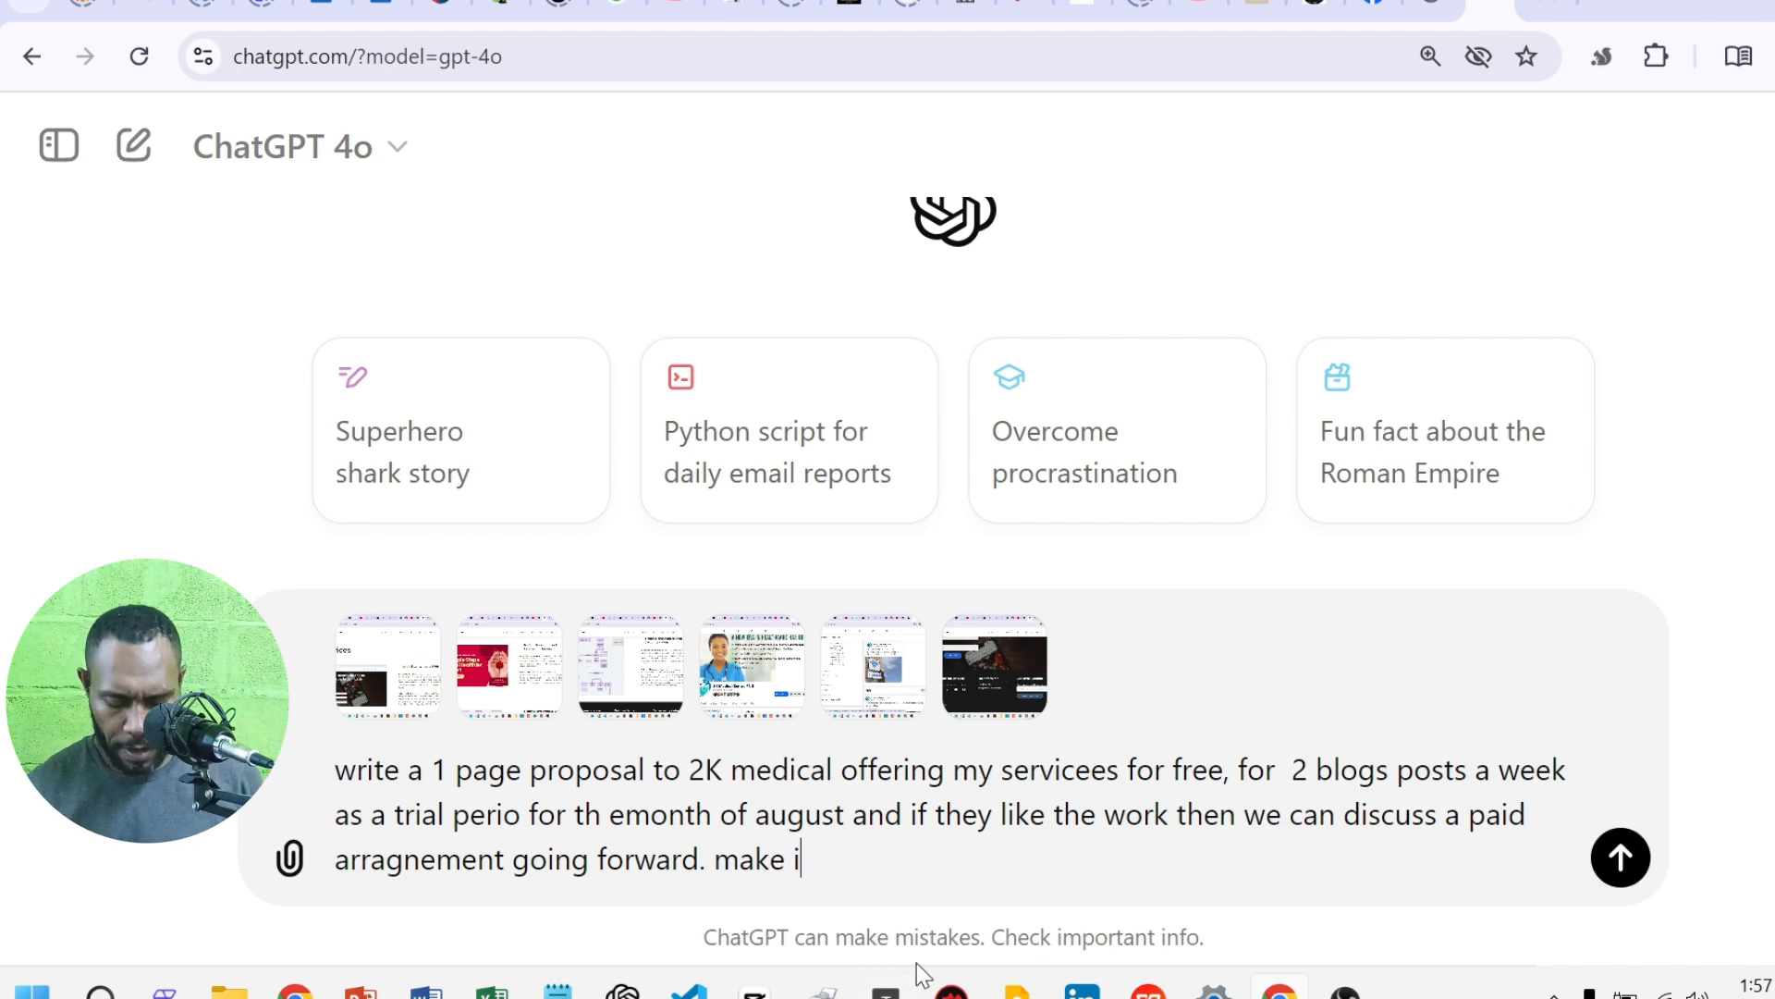
type("t formal")
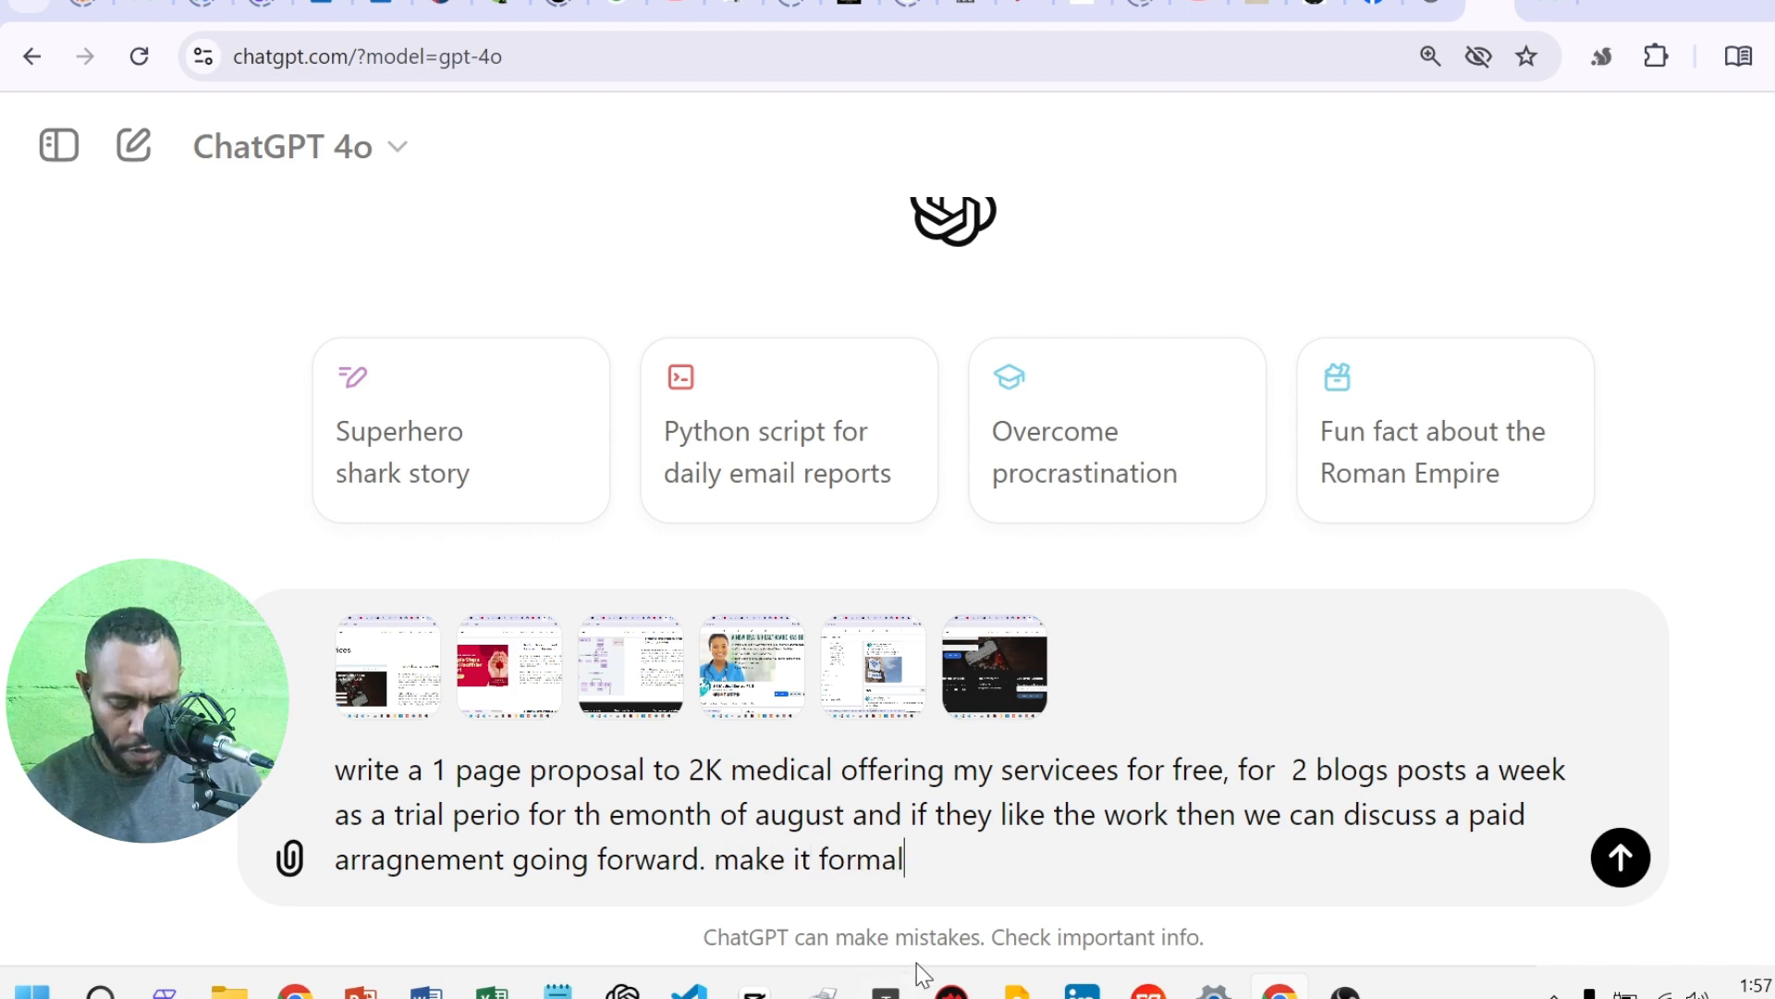
type(" yet friendlot tone")
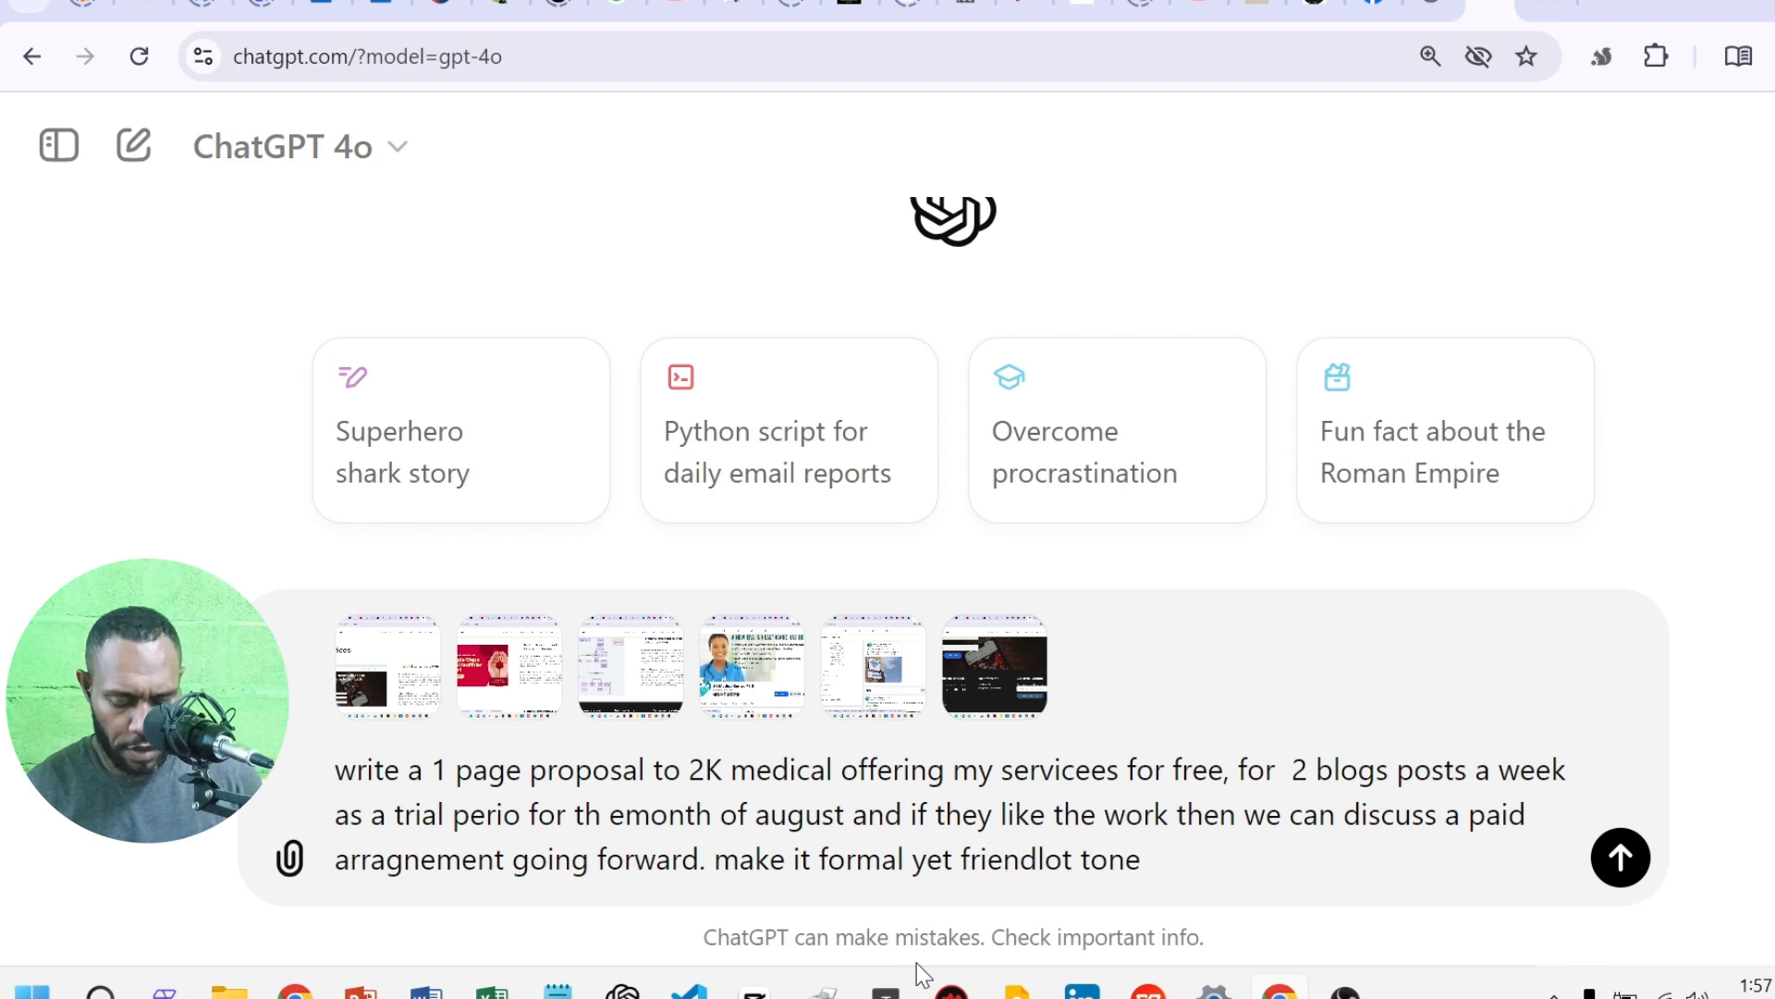
key("Return")
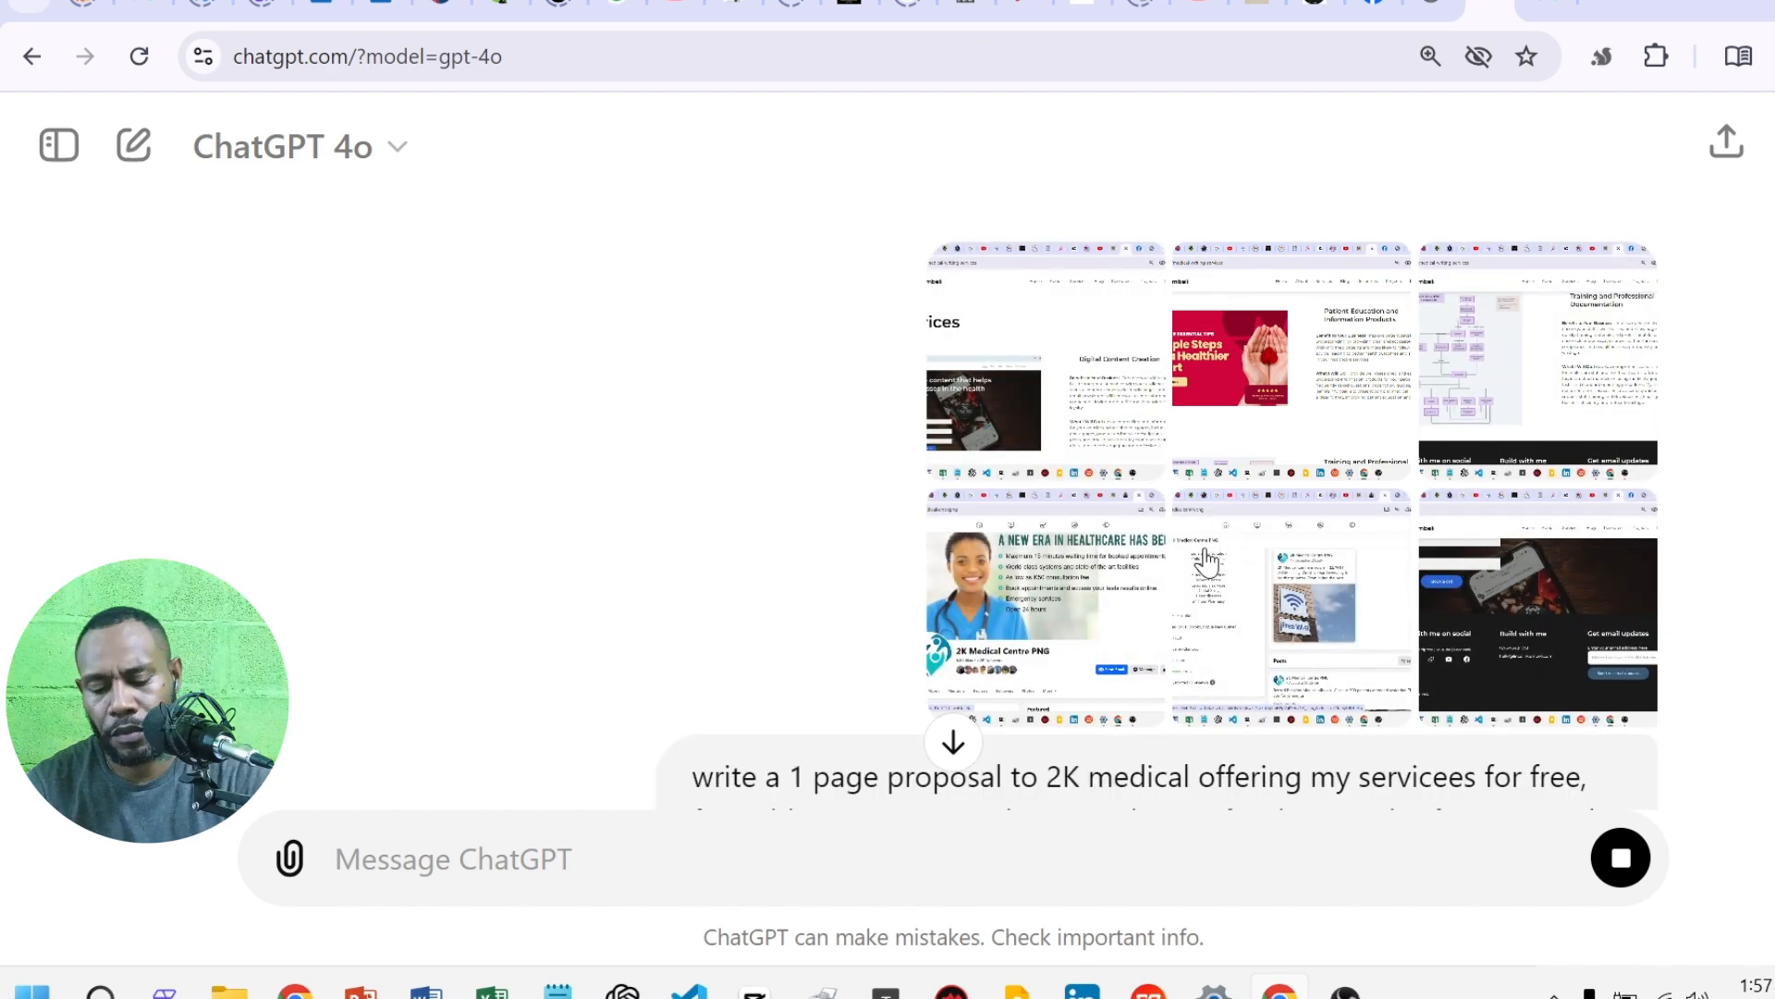
- Read through the generated proposal, checking the sender and recipient details, the trial offer and the closing
scroll(980, 513, "down", 1)
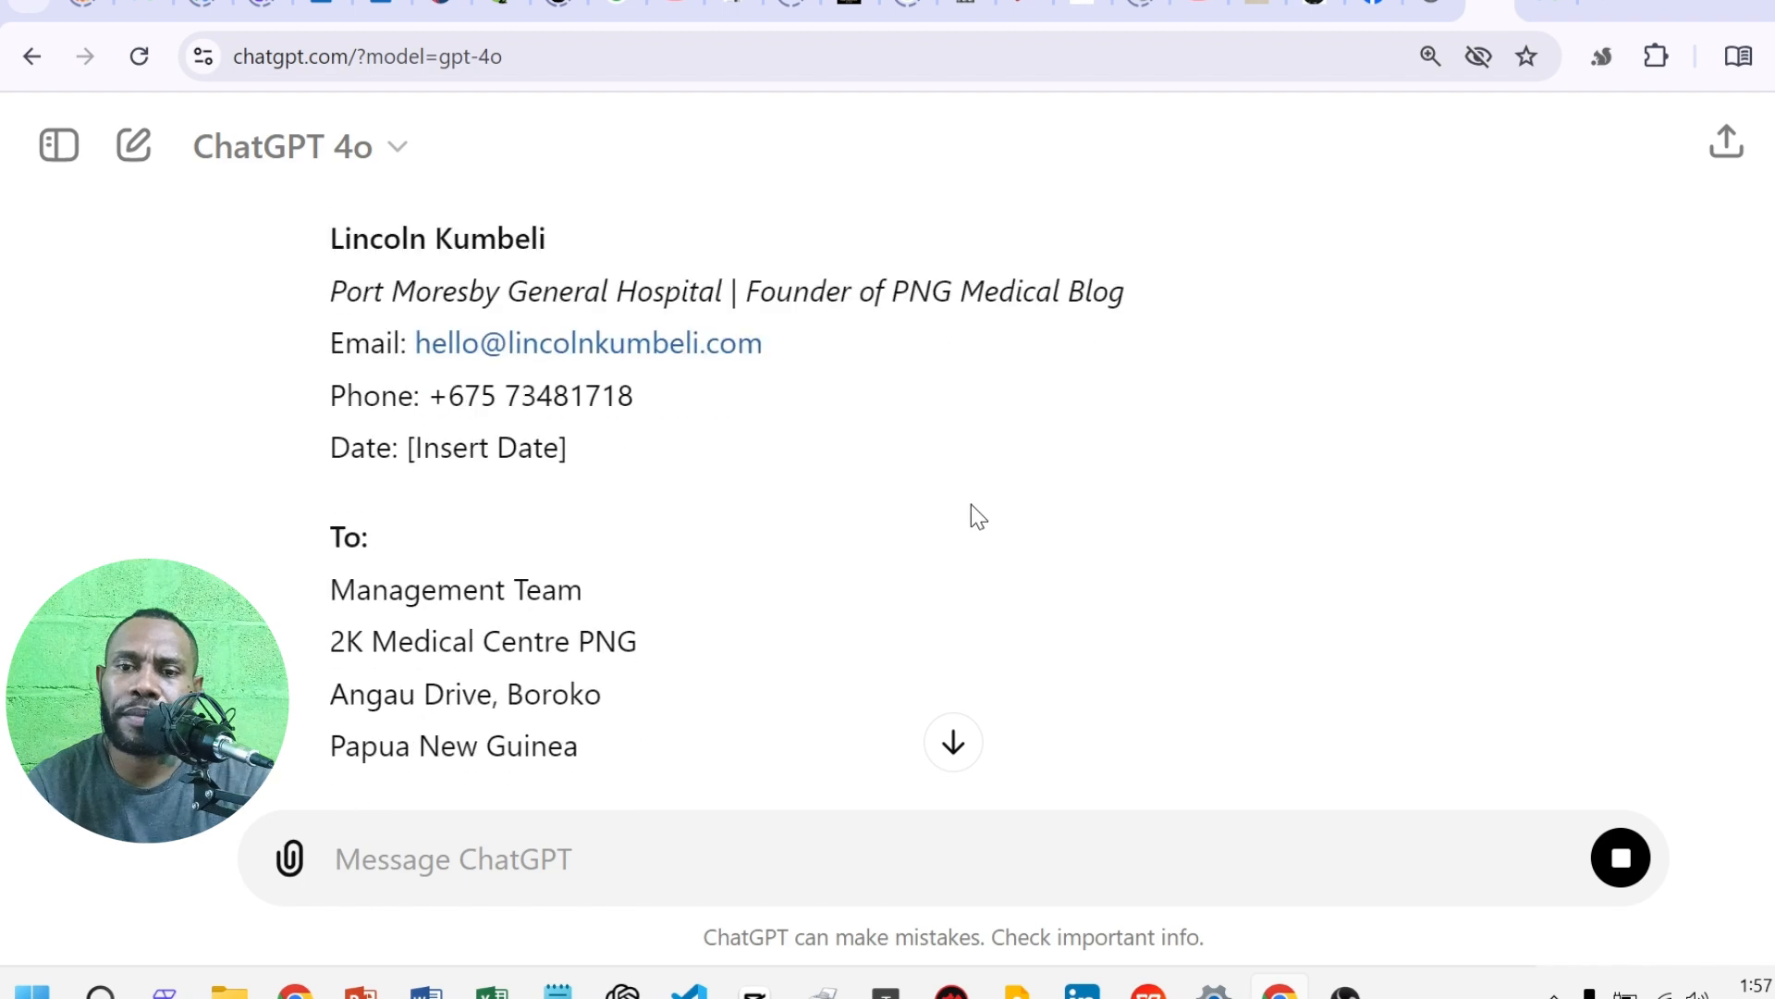
scroll(937, 504, "up", 1)
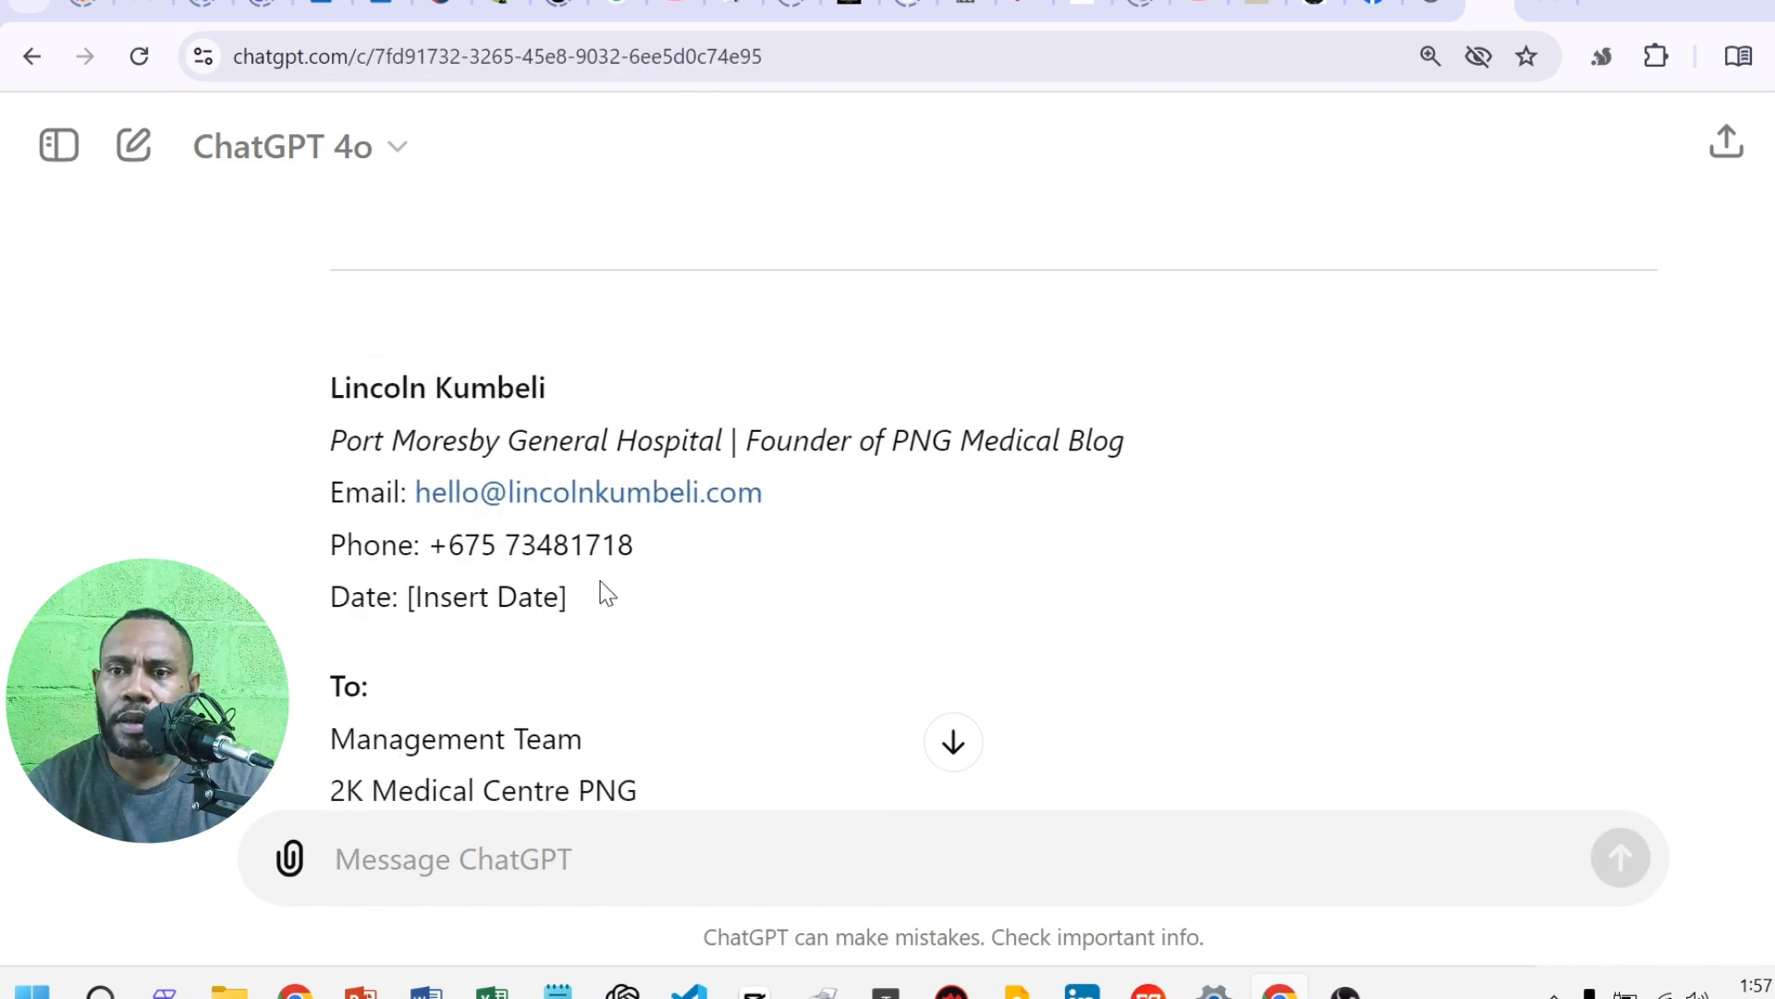
scroll(647, 518, "down", 1)
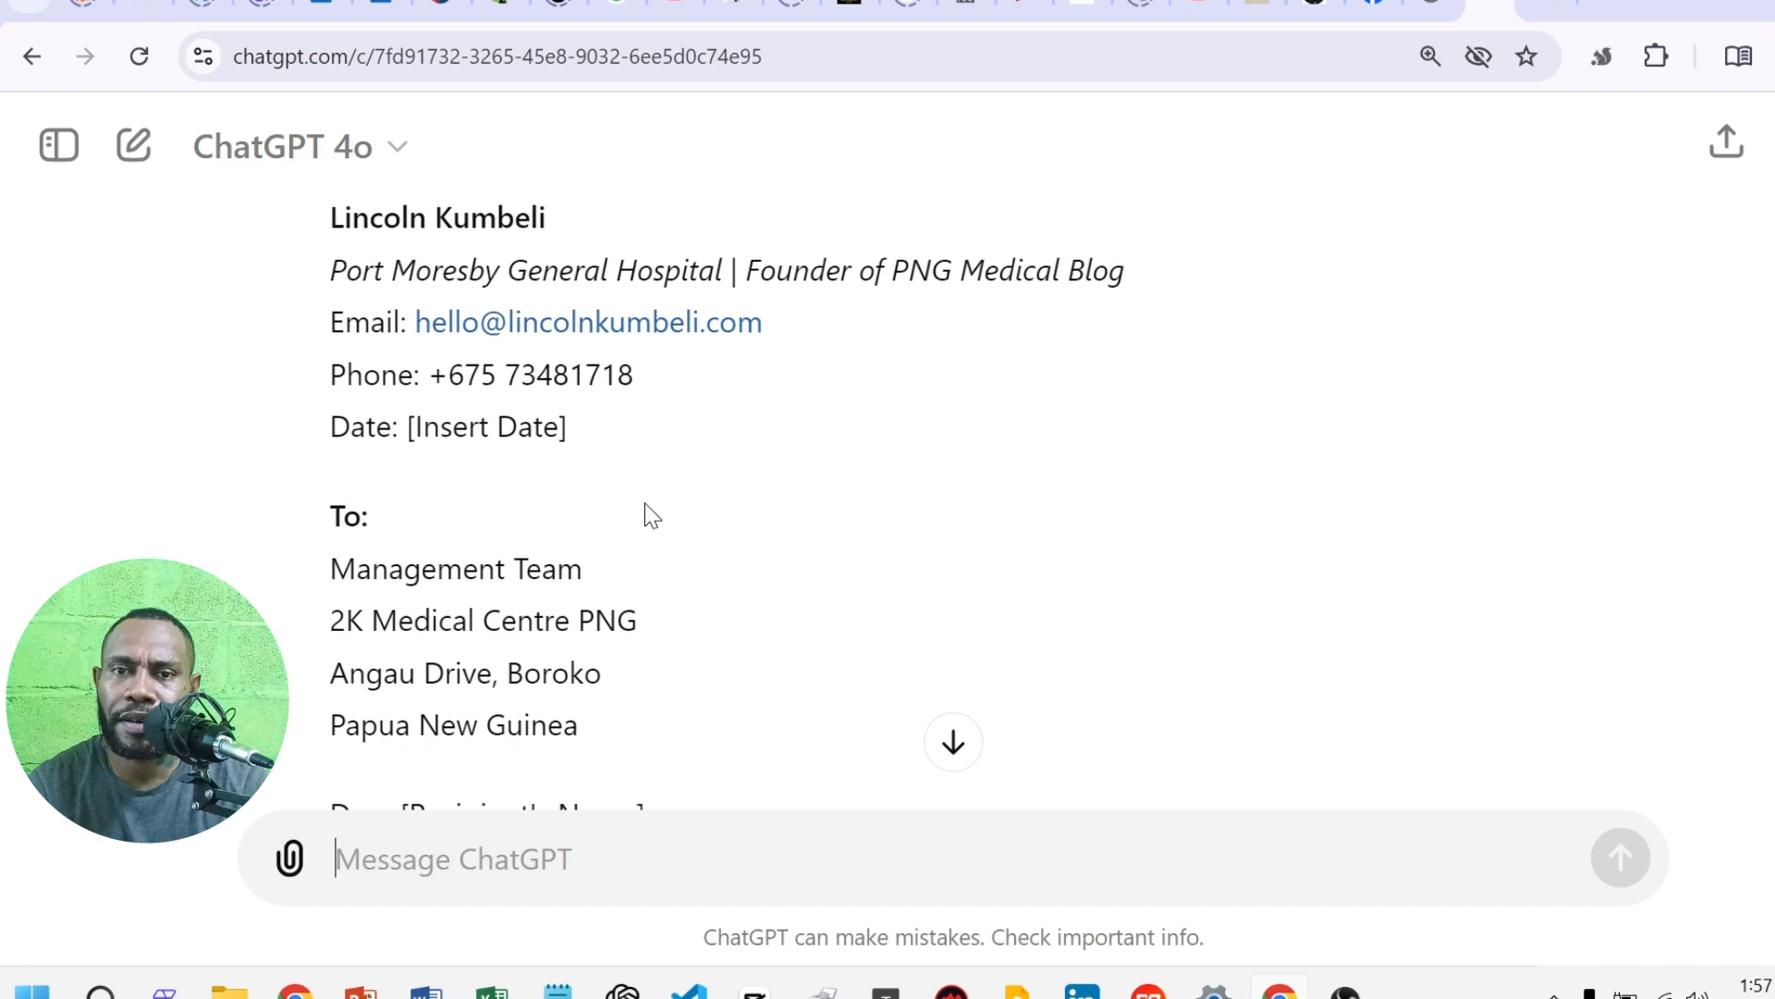
scroll(645, 511, "up", 1)
scroll(563, 483, "down", 5)
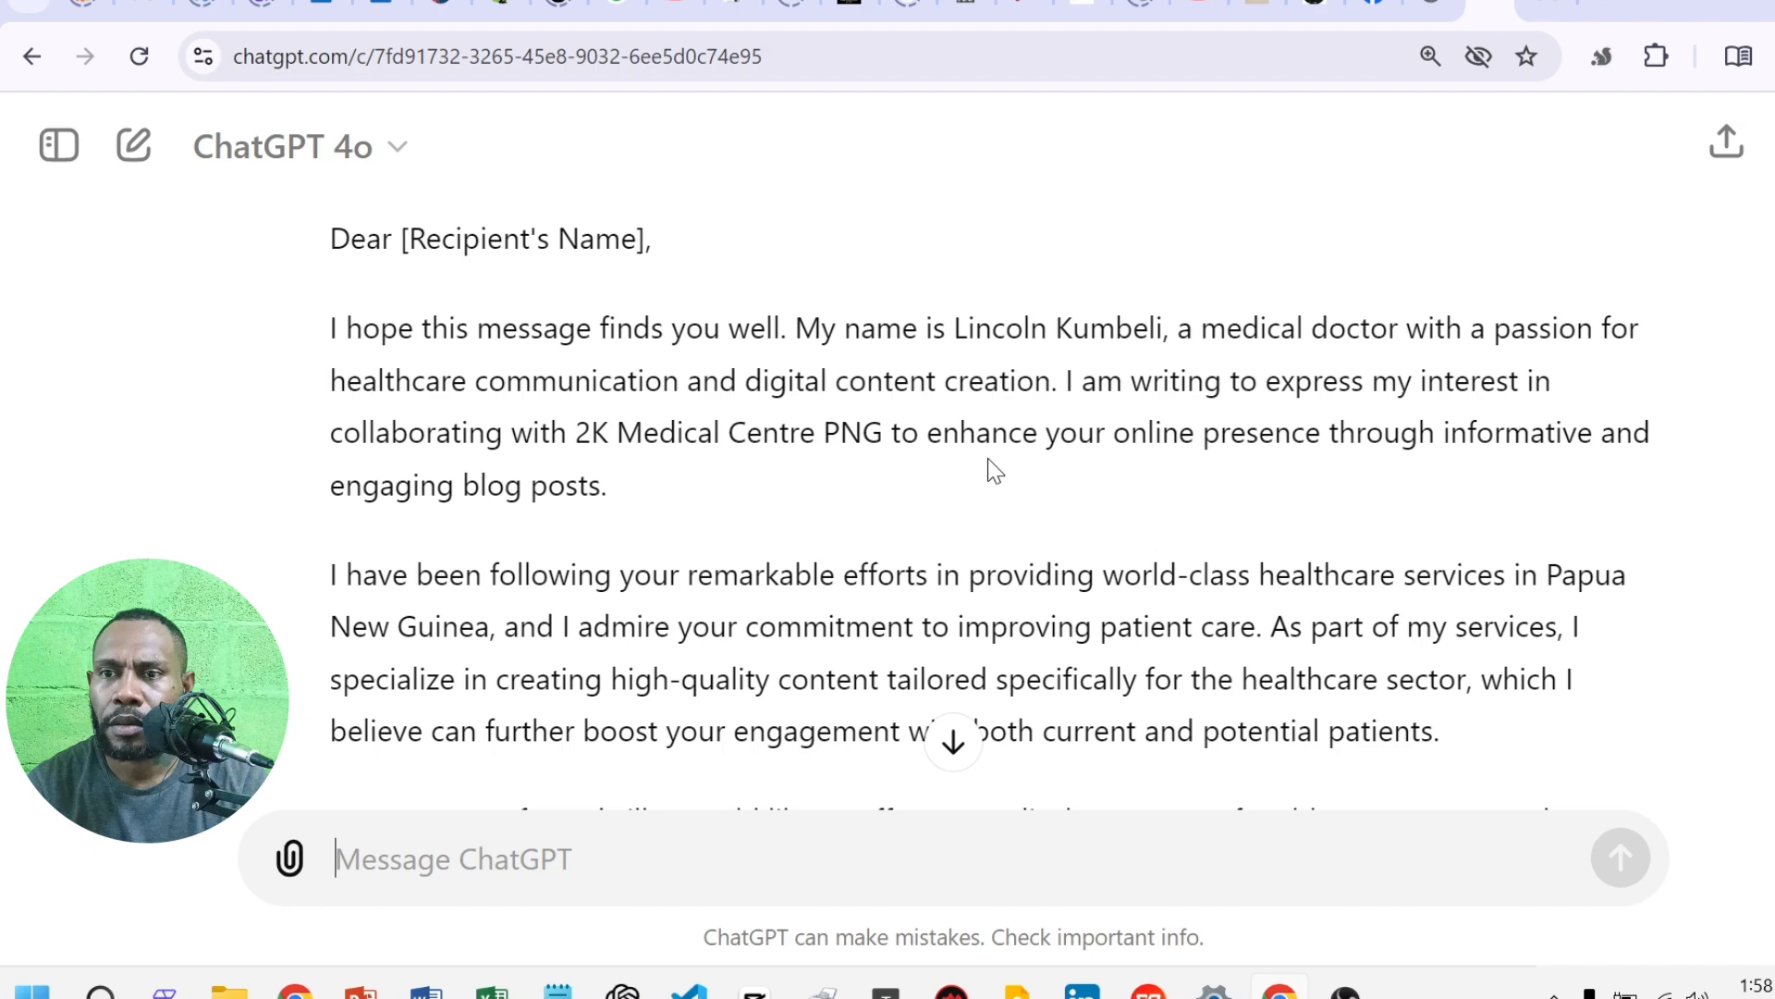
scroll(988, 460, "down", 12)
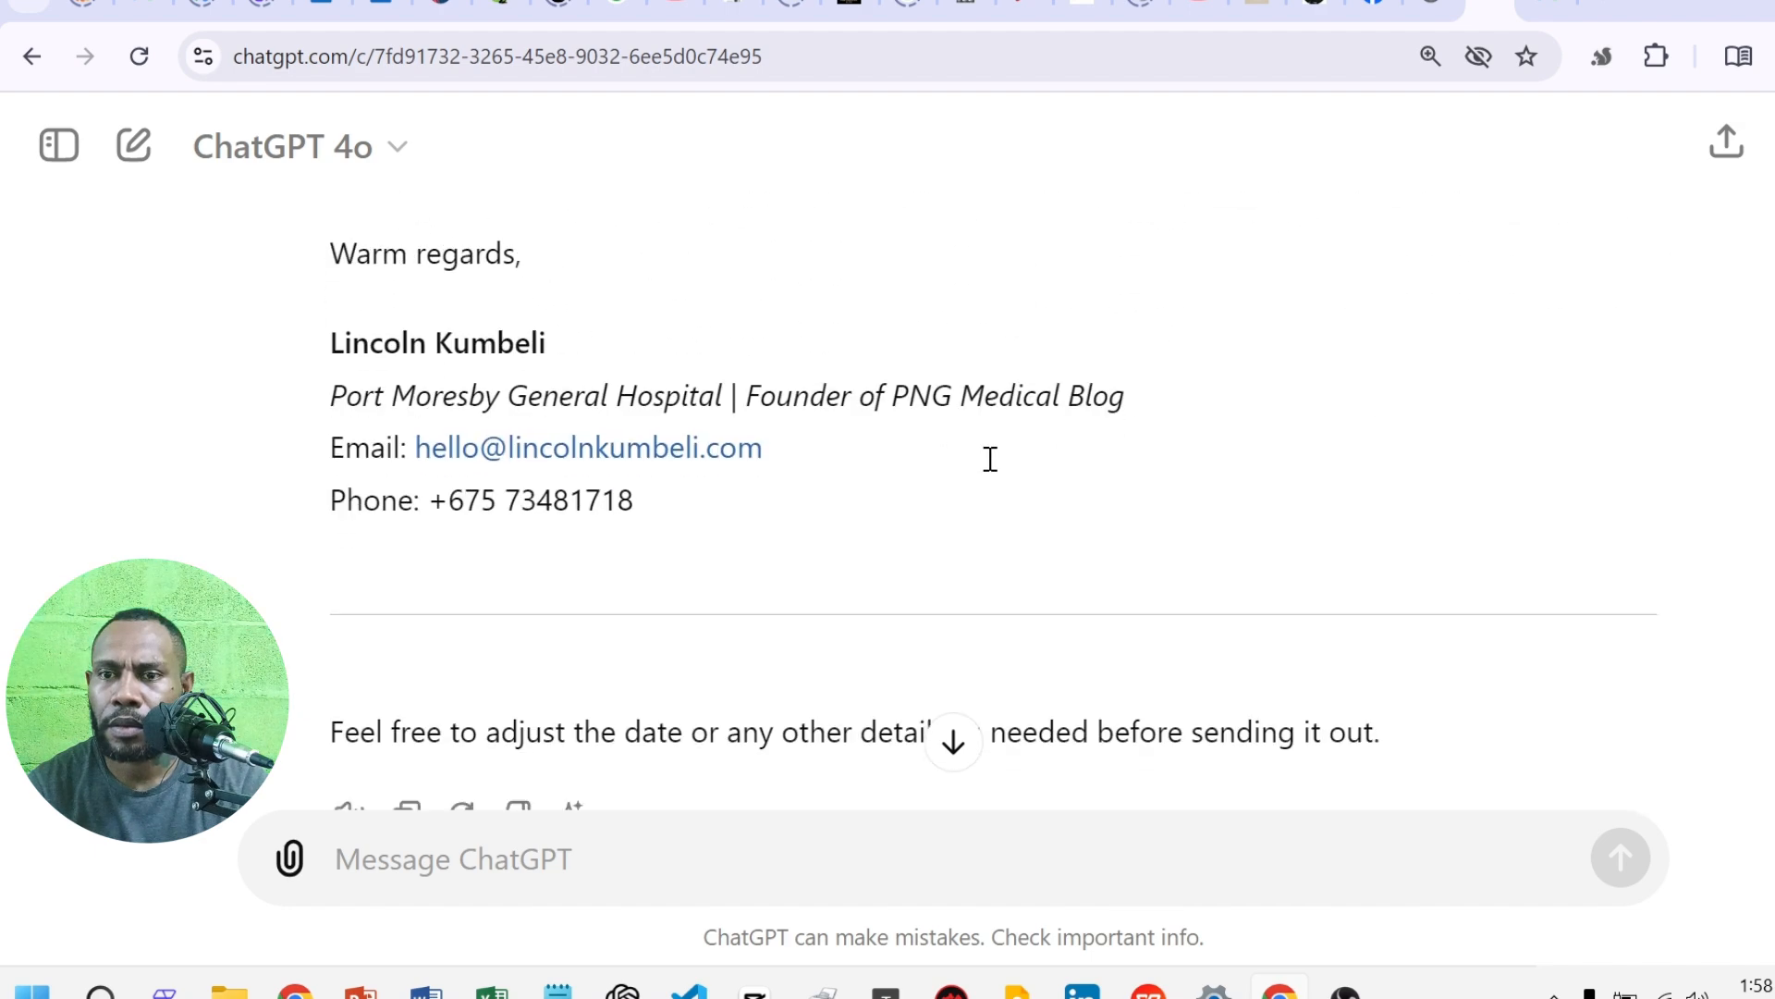
scroll(989, 460, "up", 12)
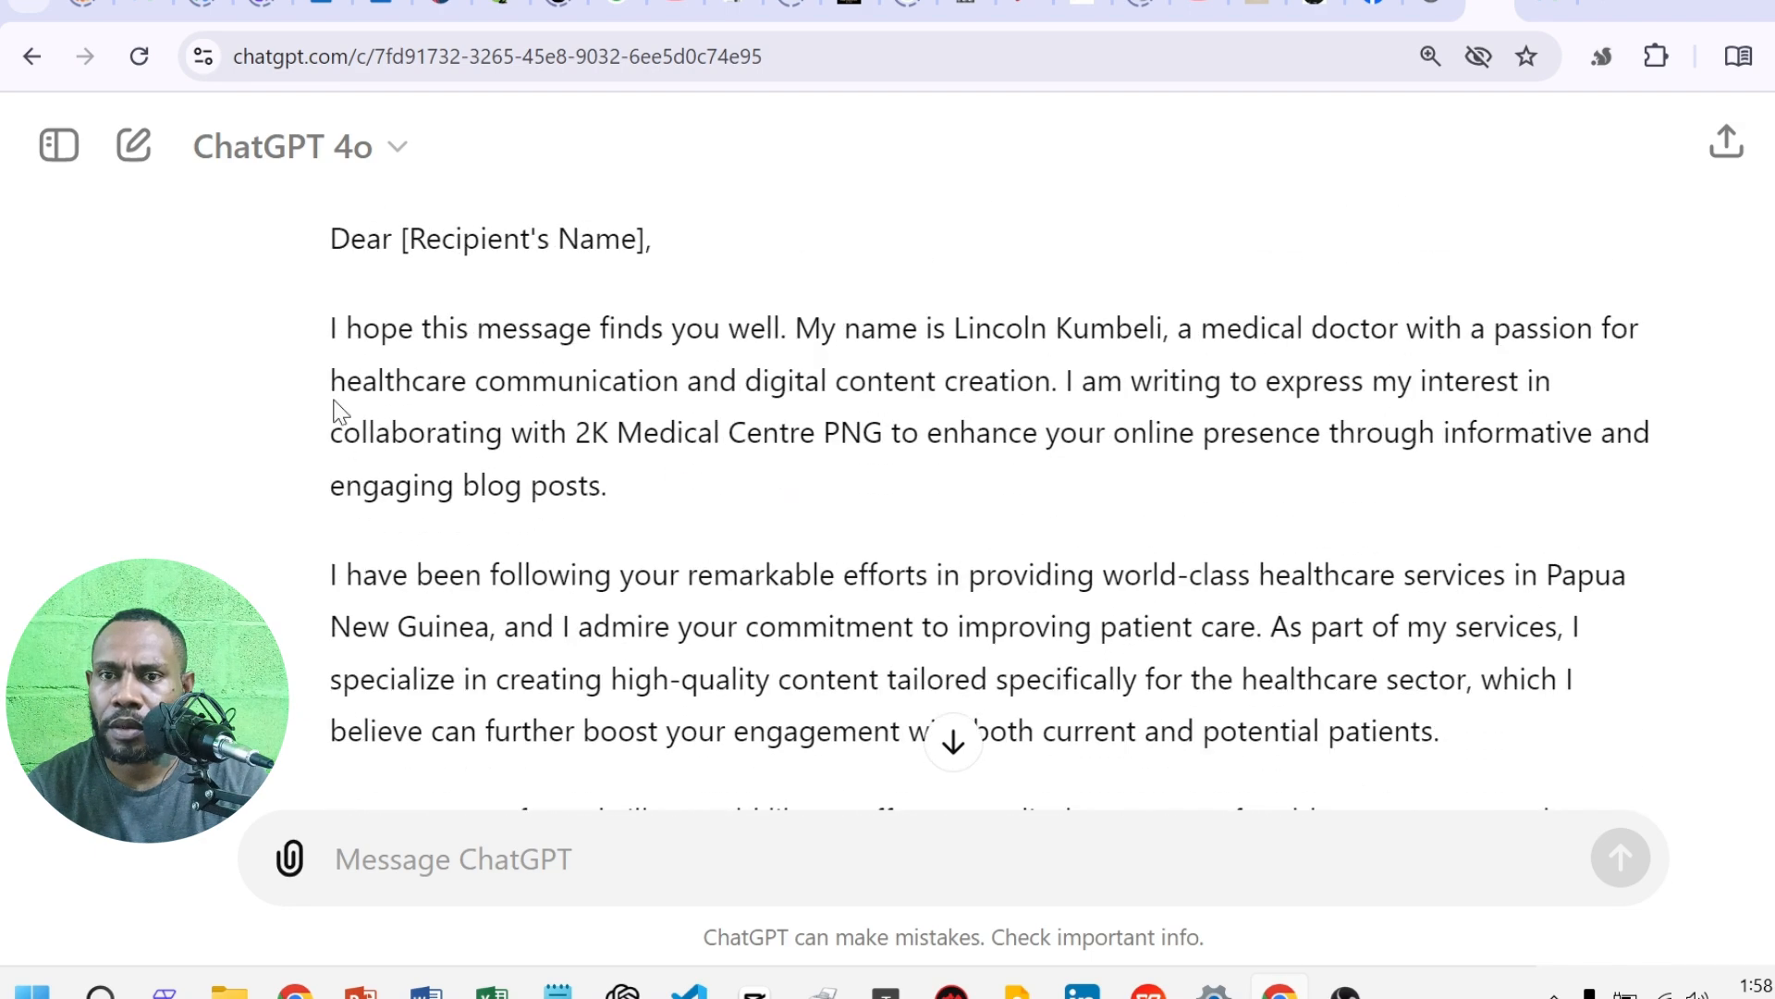
scroll(564, 396, "down", 5)
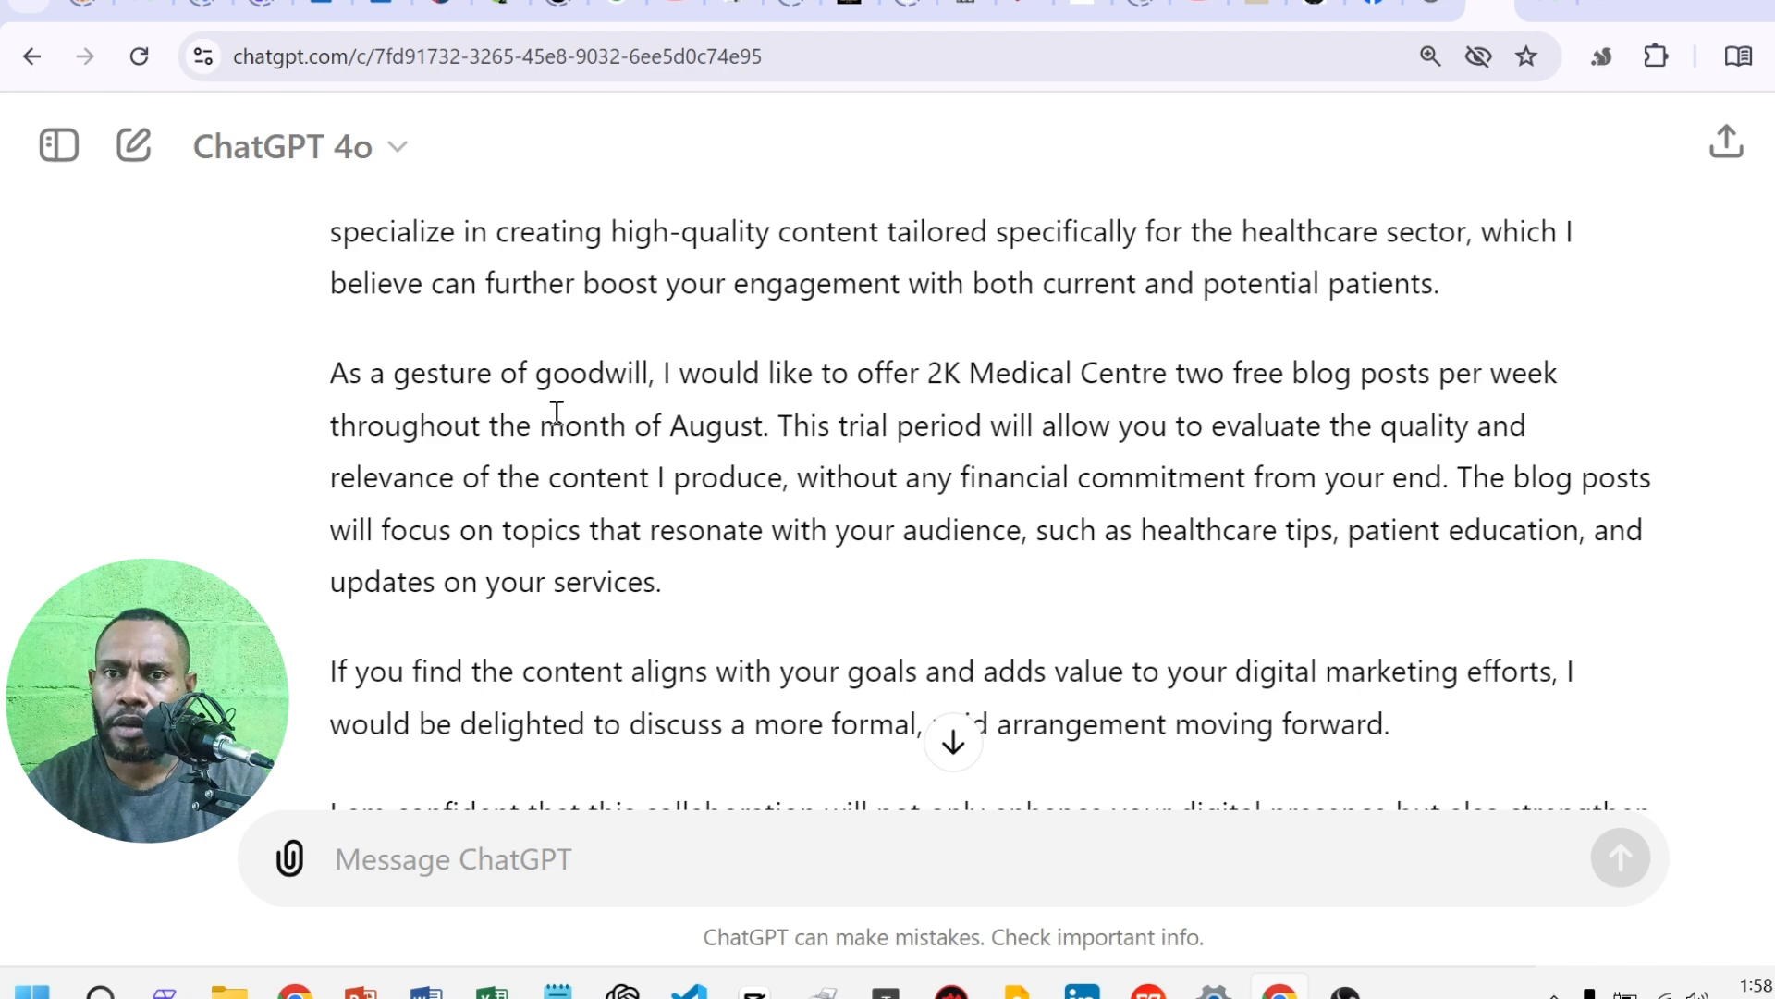
scroll(654, 436, "down", 5)
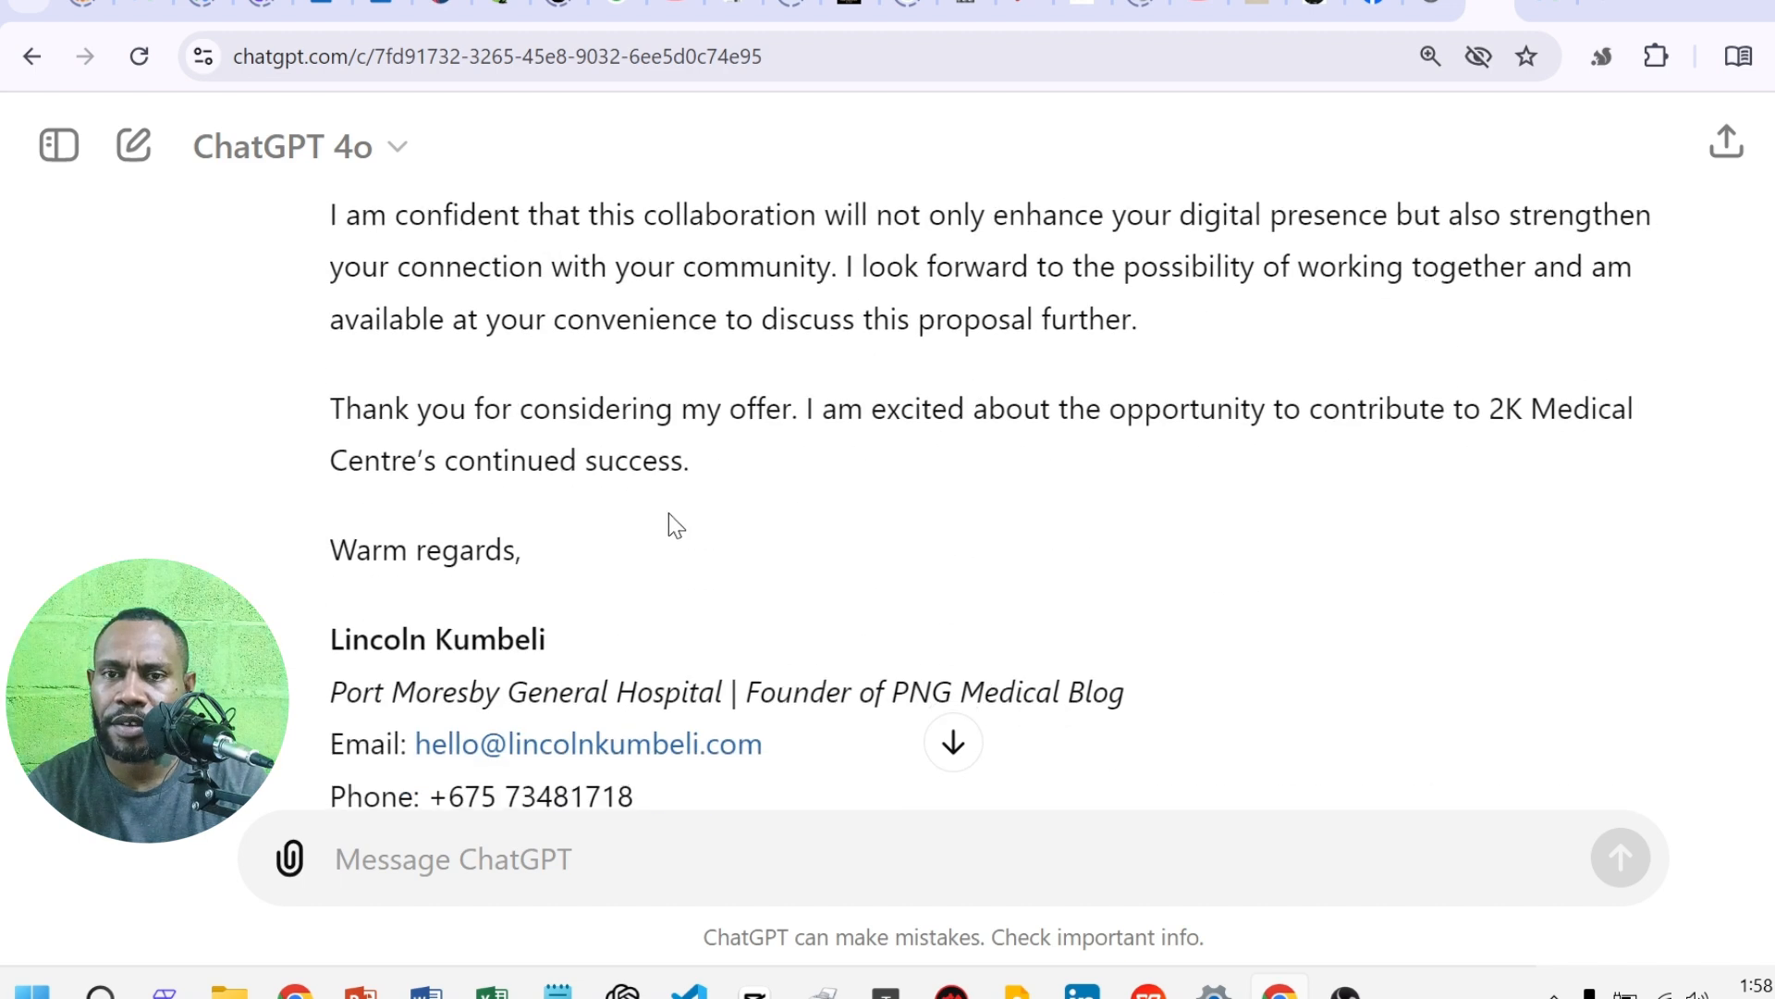
- Send the follow-up request "make it less ass issing and shiorter"
scroll(669, 519, "down", 4)
type("mak")
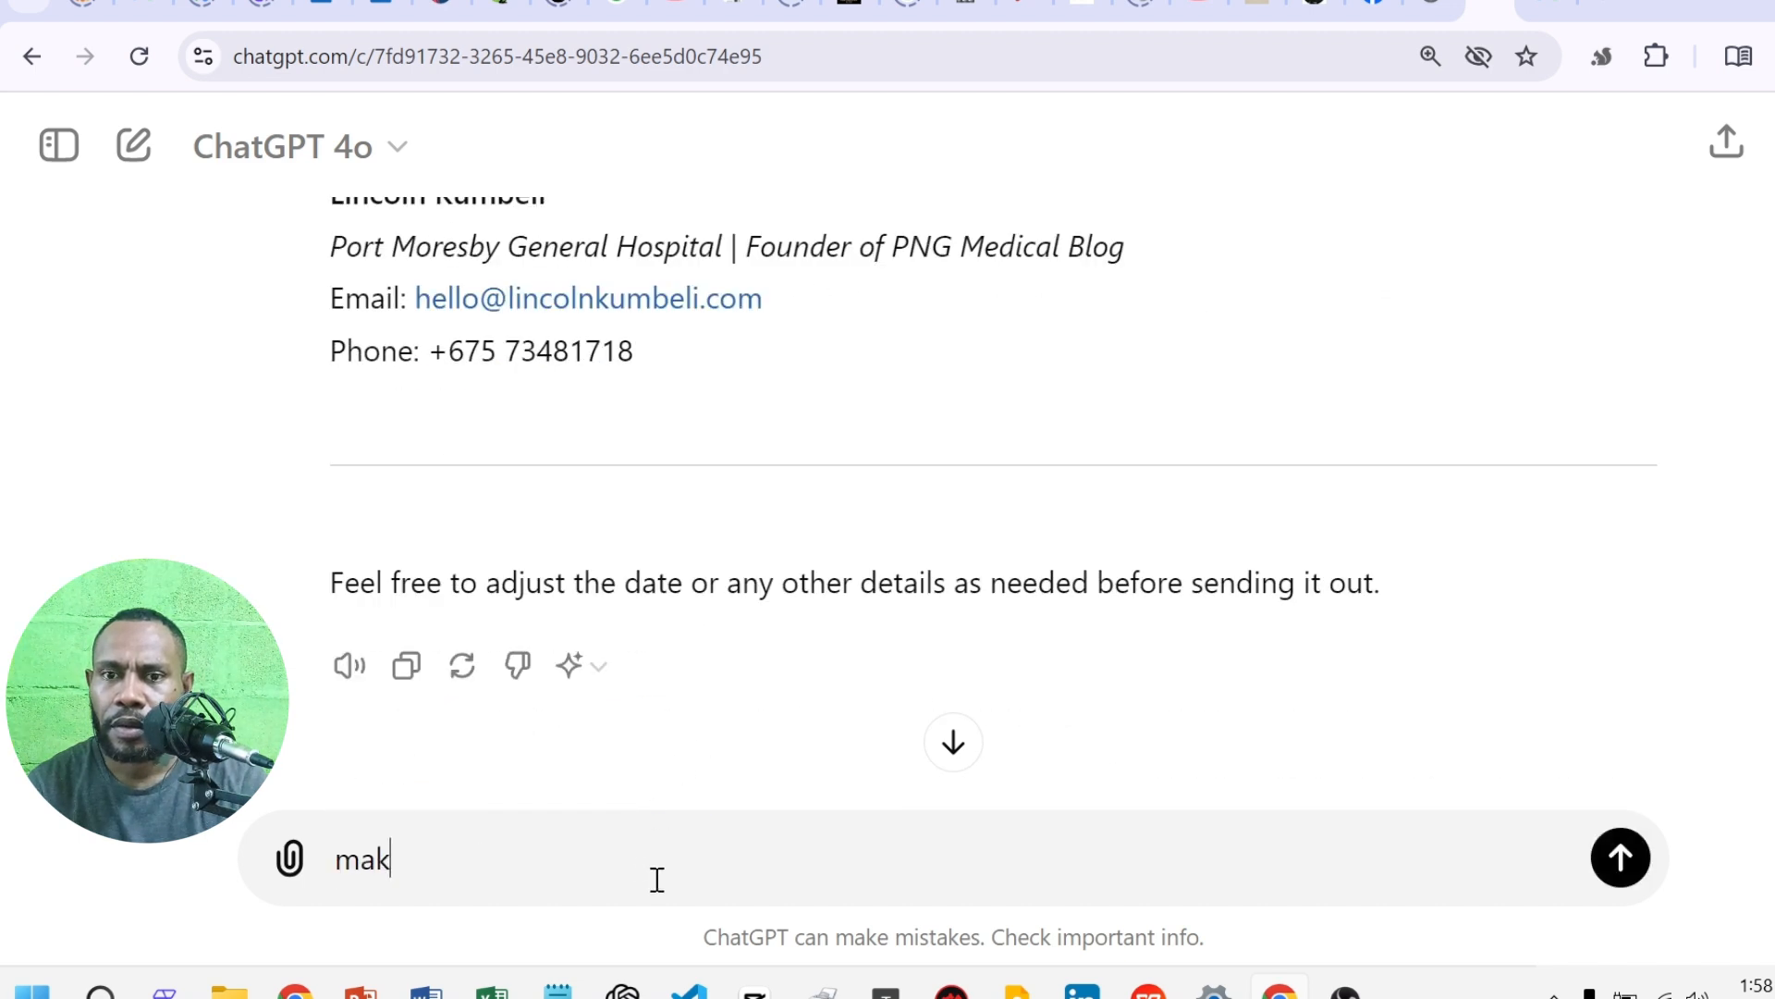
type("e it less a")
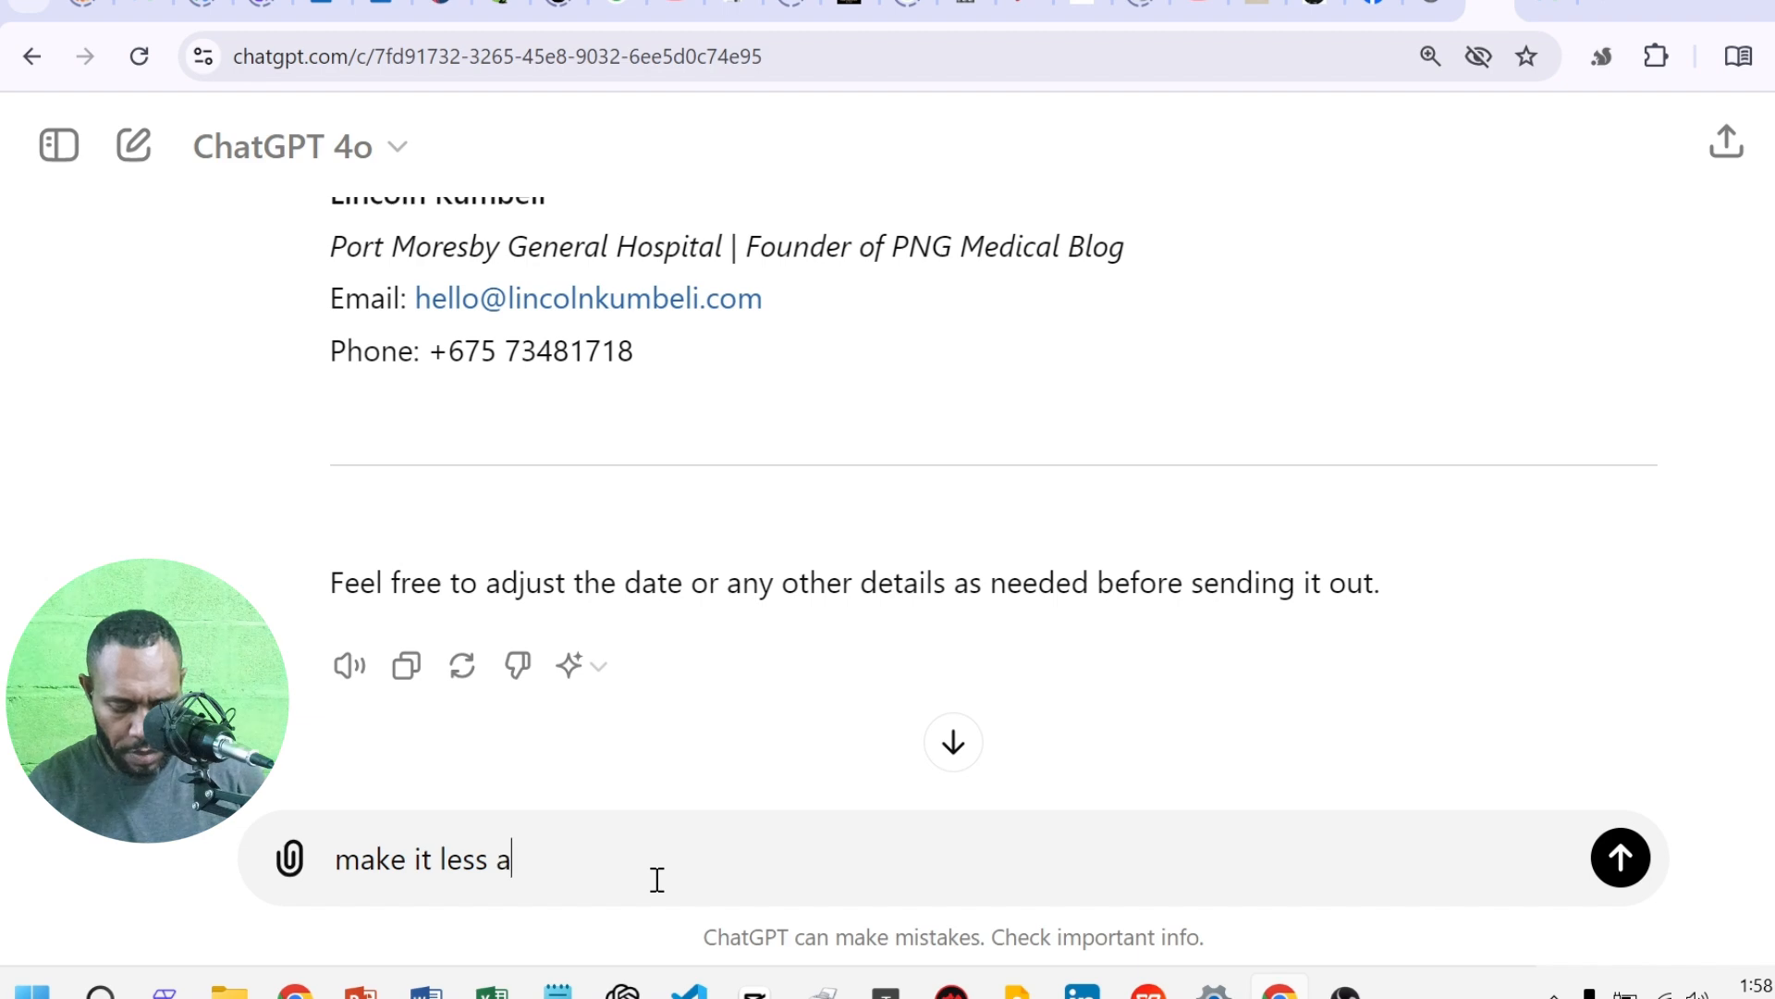
type("ss issing")
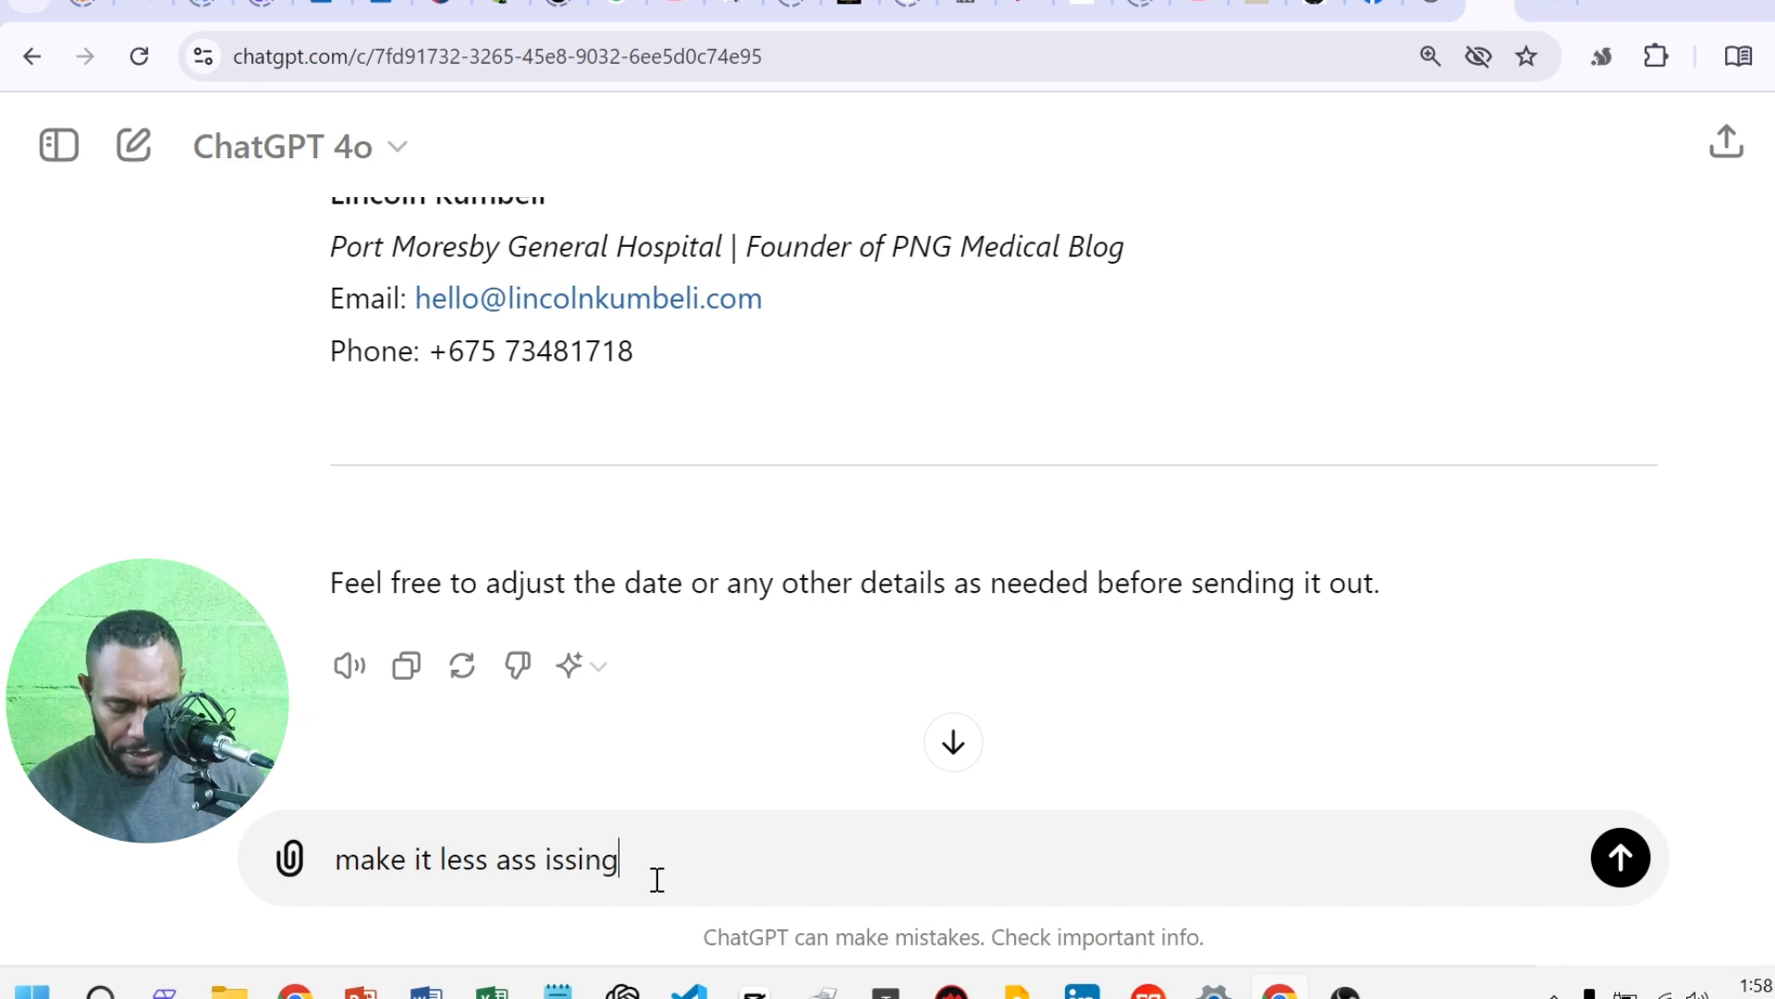
type(" and shiorter")
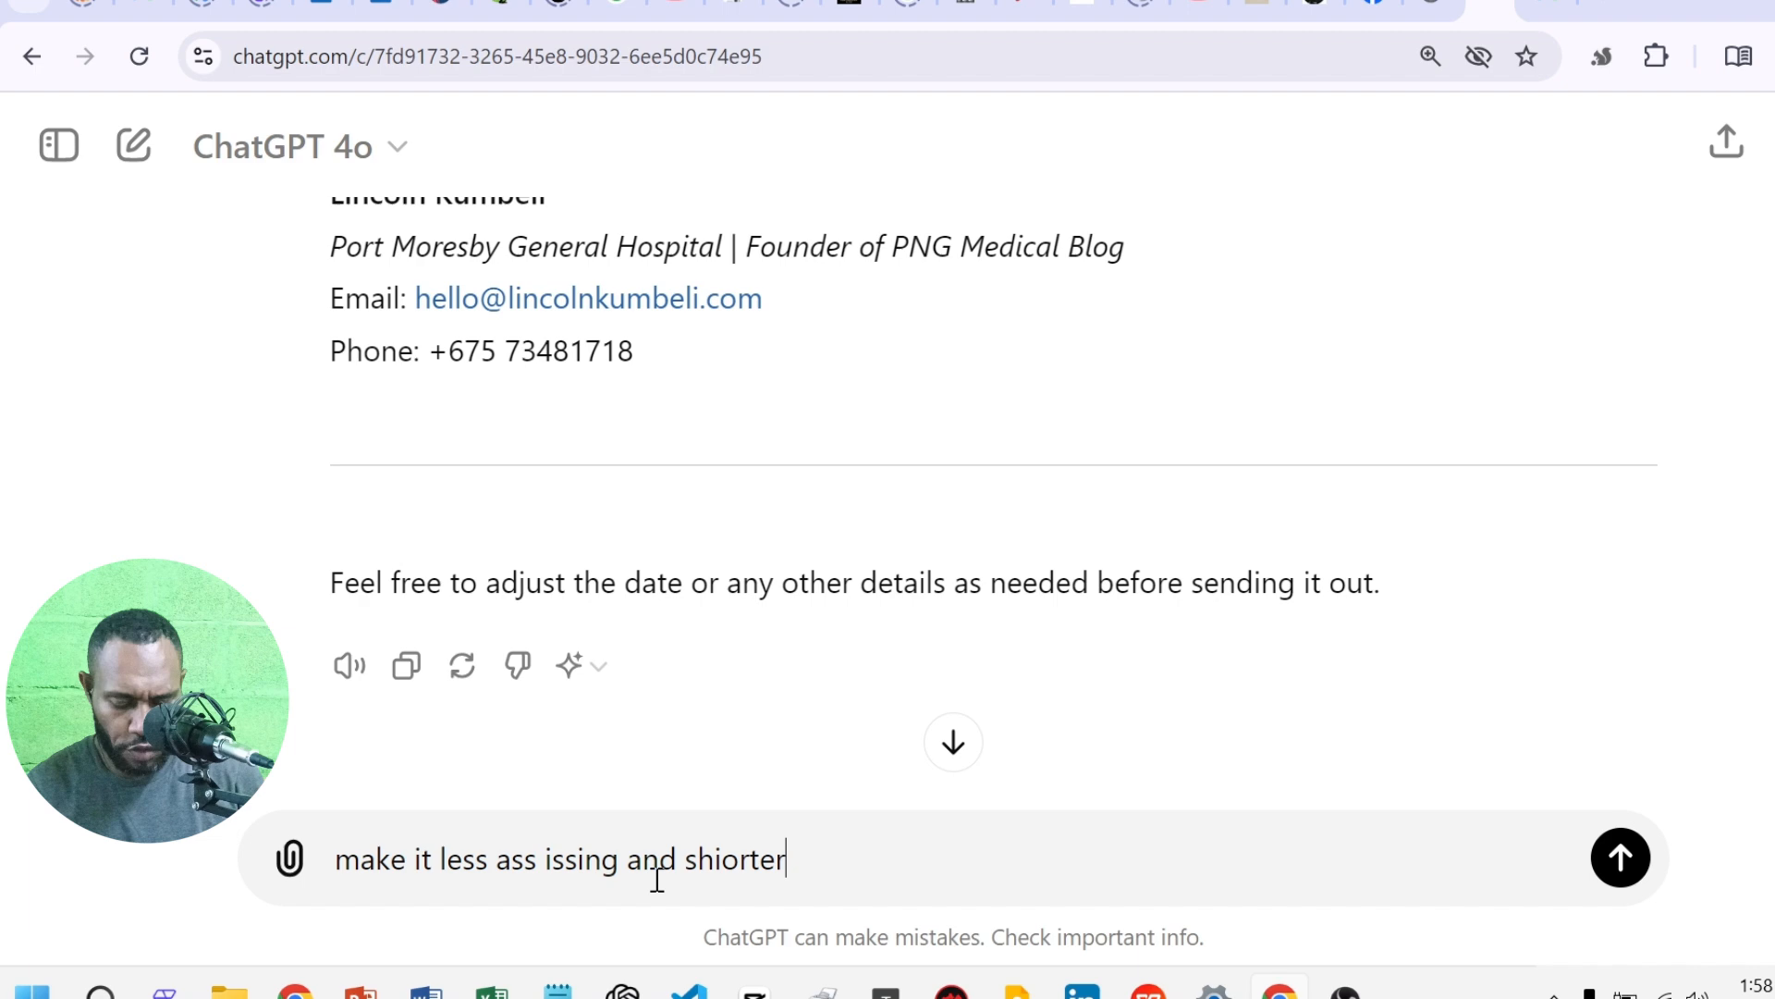
key("Return")
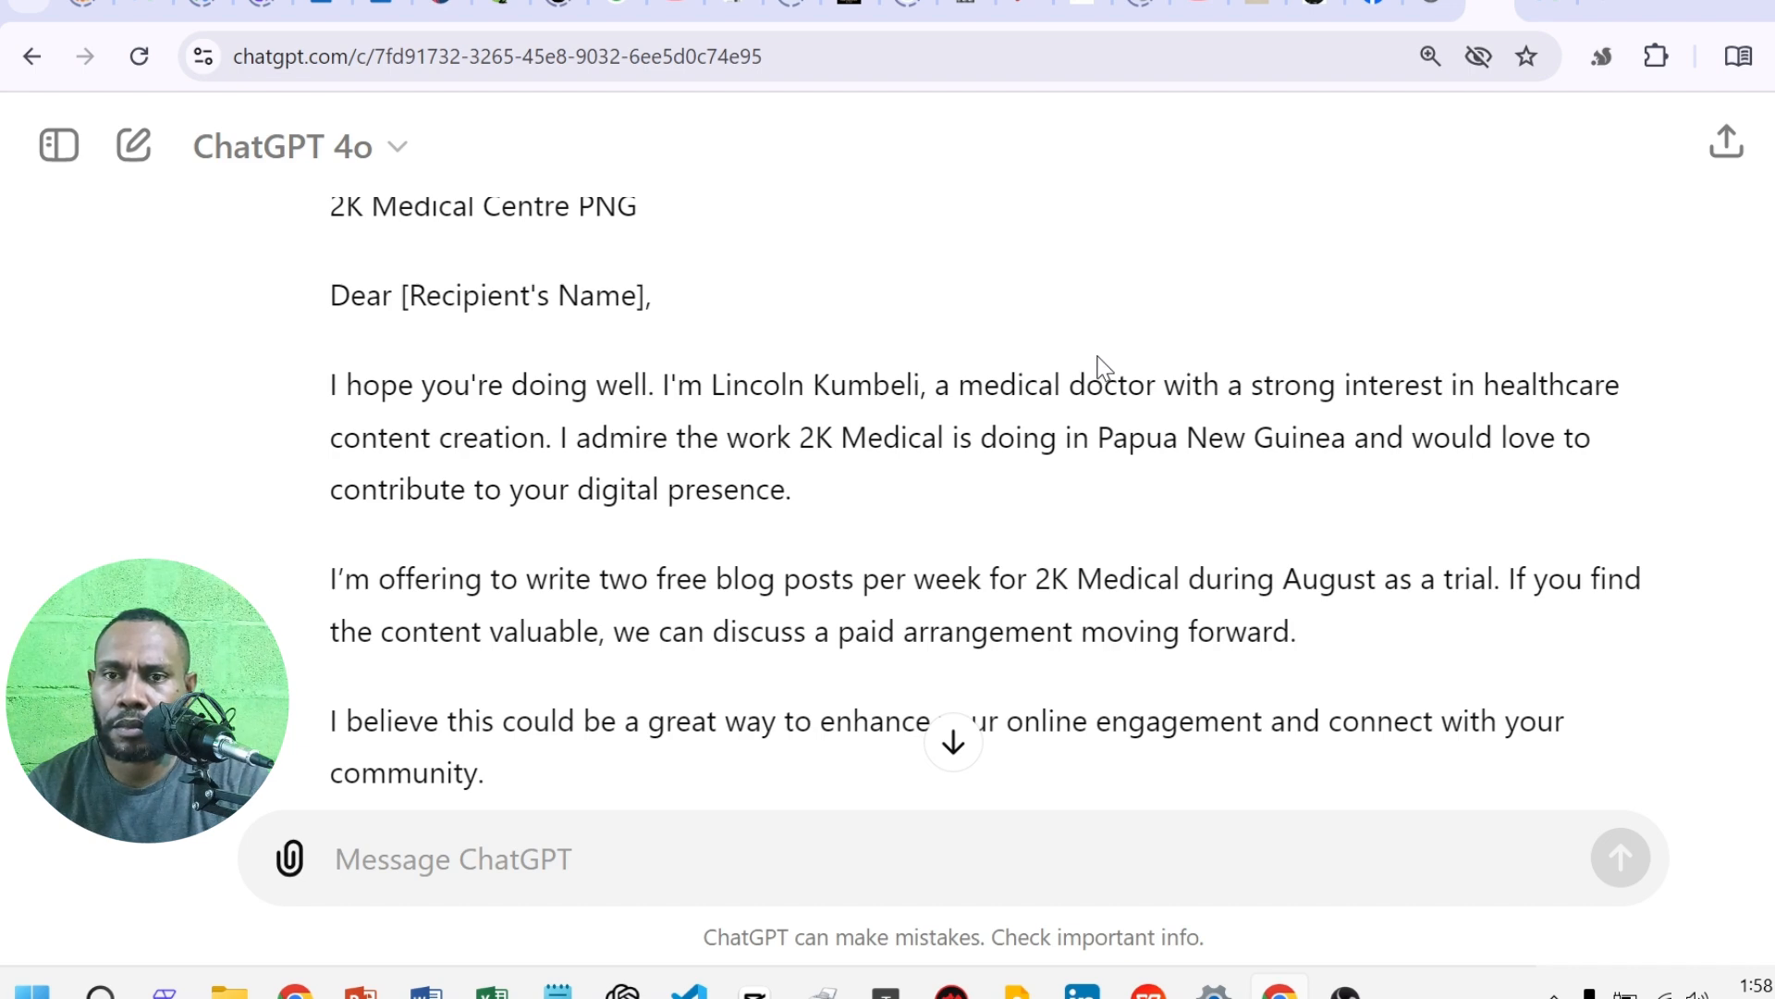
- Review the revised proposal from its header to the sign-off, checking the wording and how the offer is described
scroll(1101, 365, "down", 2)
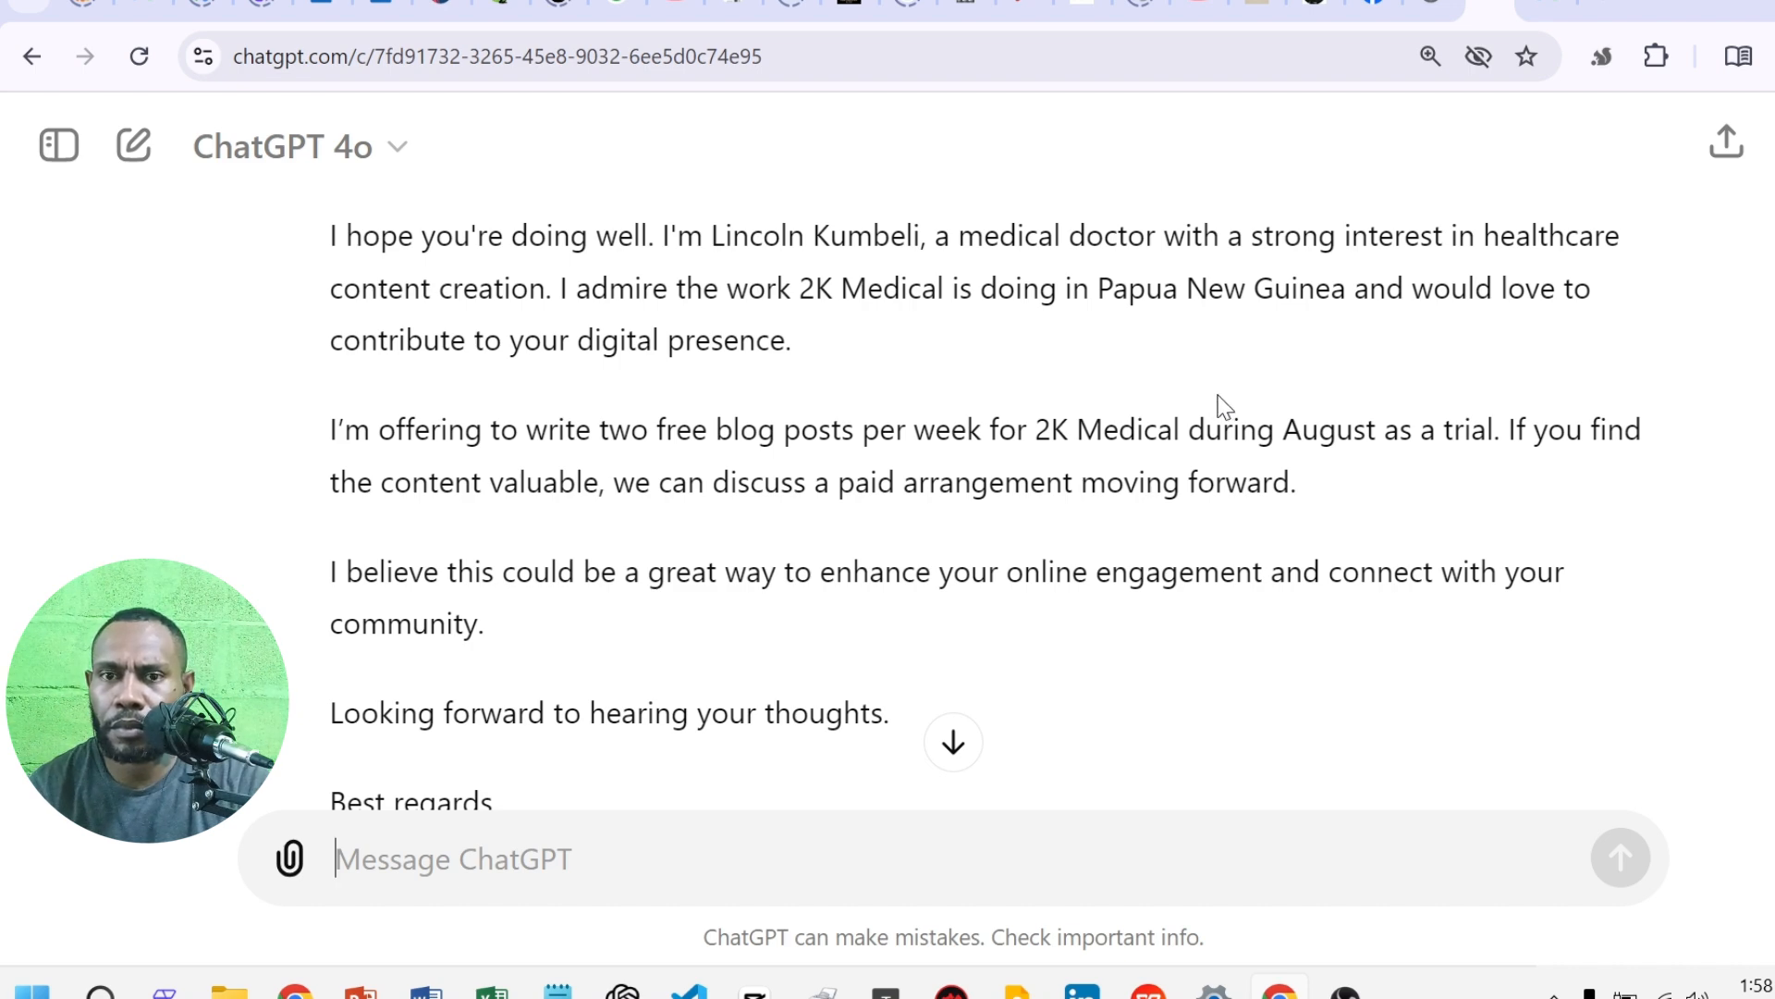
scroll(1225, 407, "down", 7)
scroll(1226, 407, "up", 14)
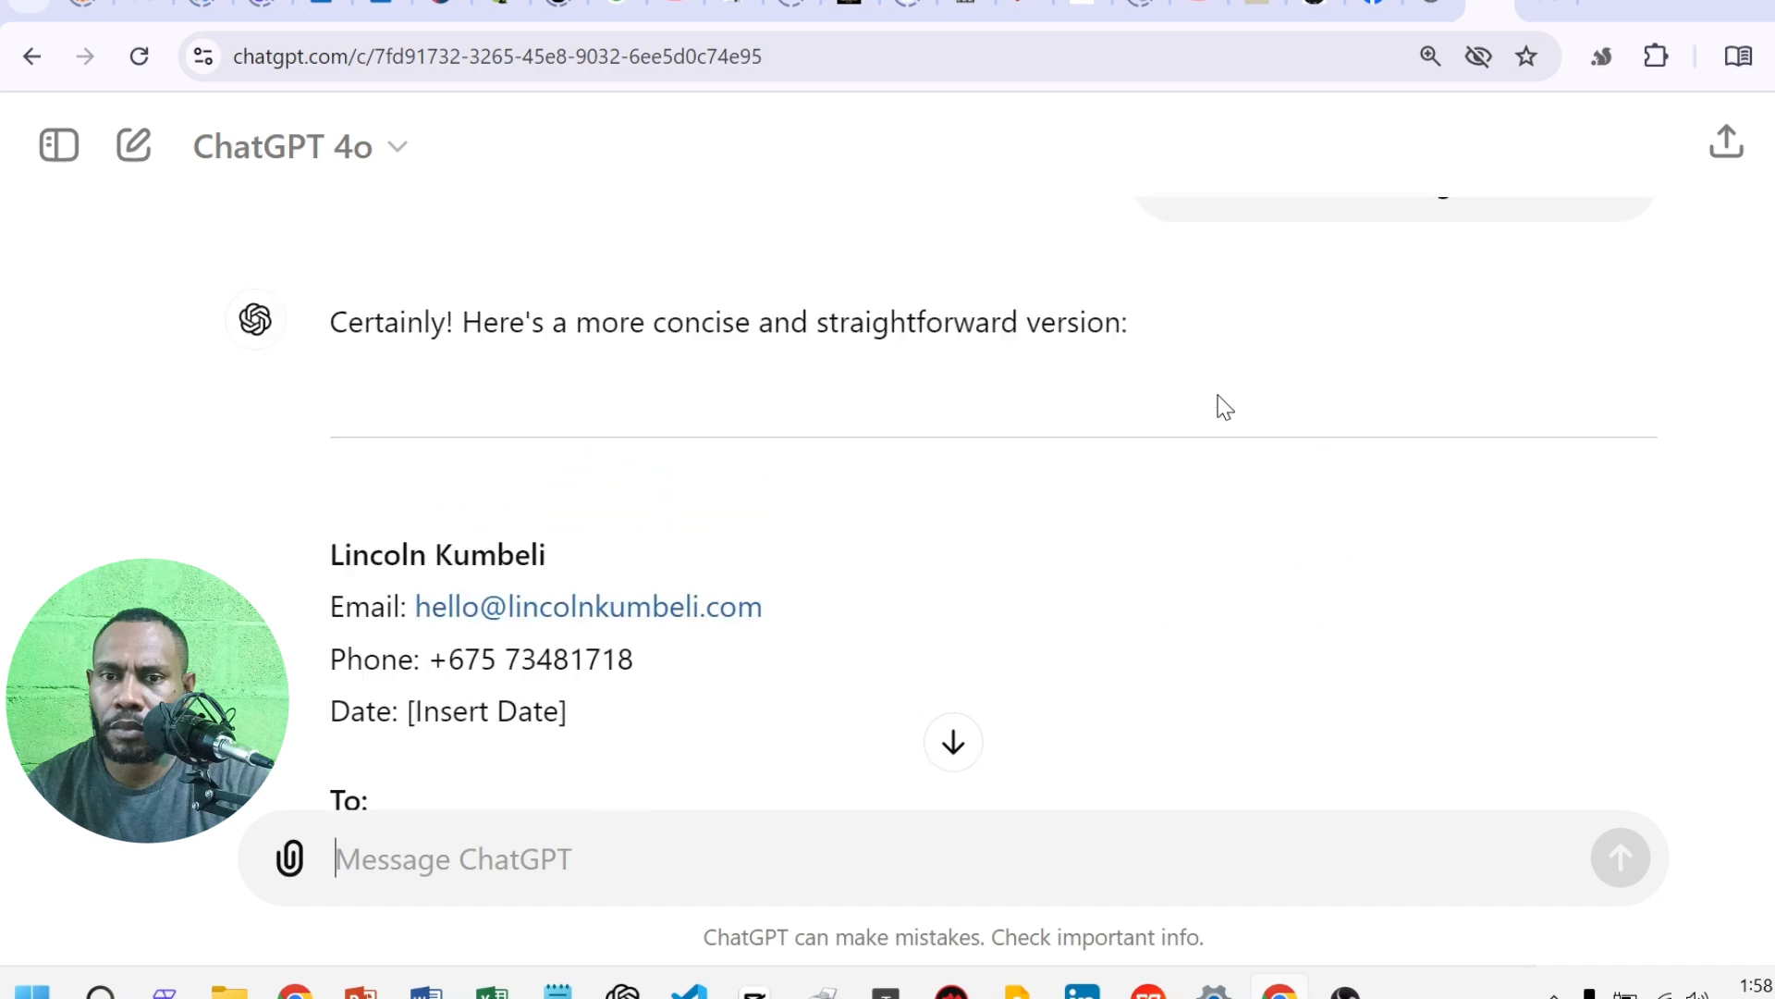
scroll(1225, 407, "down", 10)
scroll(1216, 407, "up", 6)
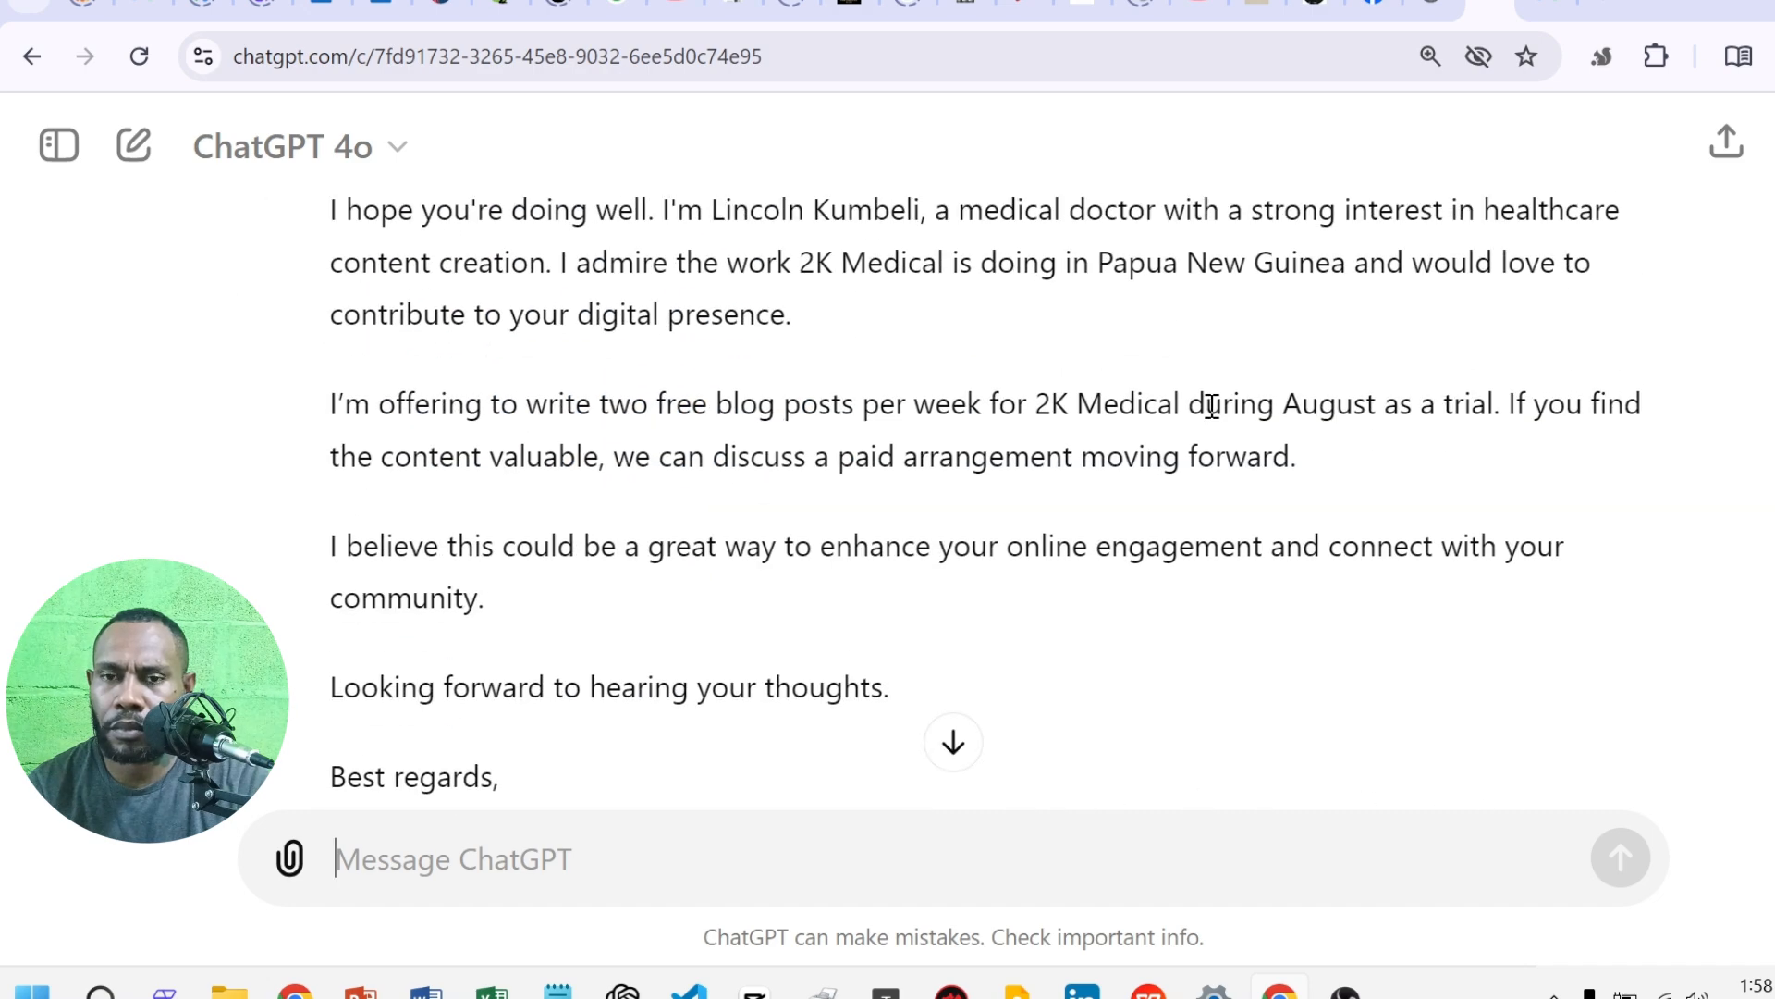
scroll(1202, 444, "down", 1)
scroll(1193, 448, "up", 1)
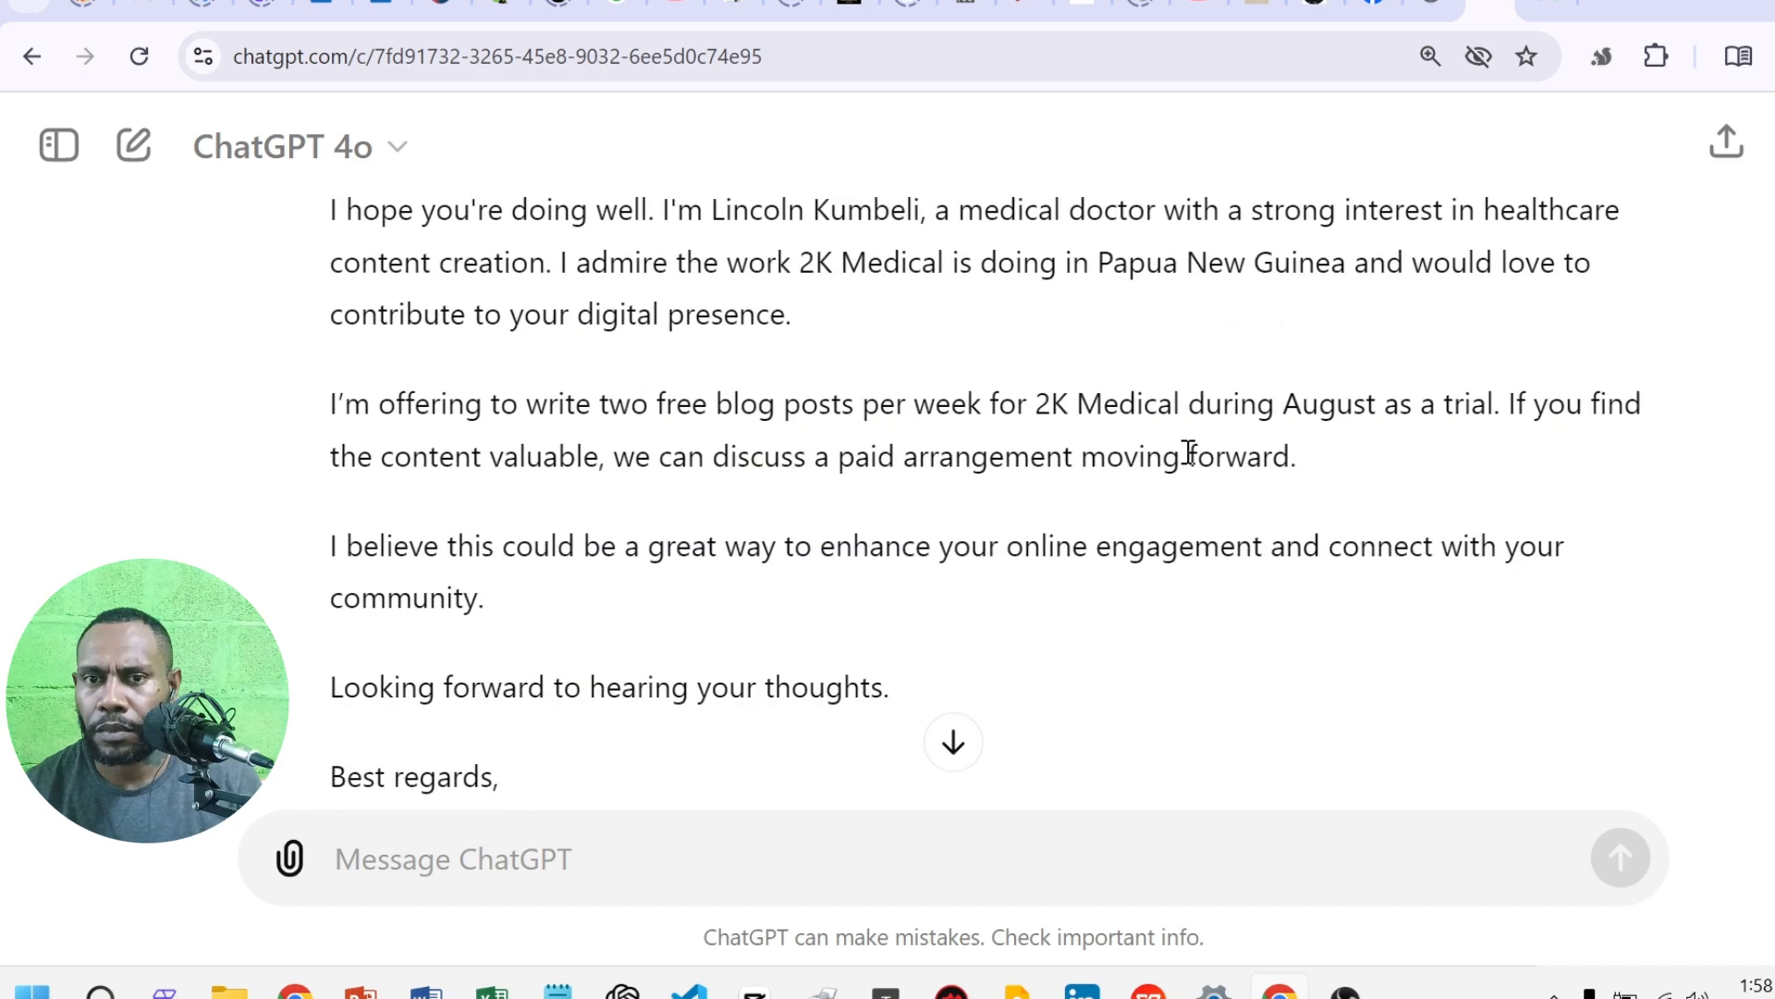
scroll(1189, 455, "down", 6)
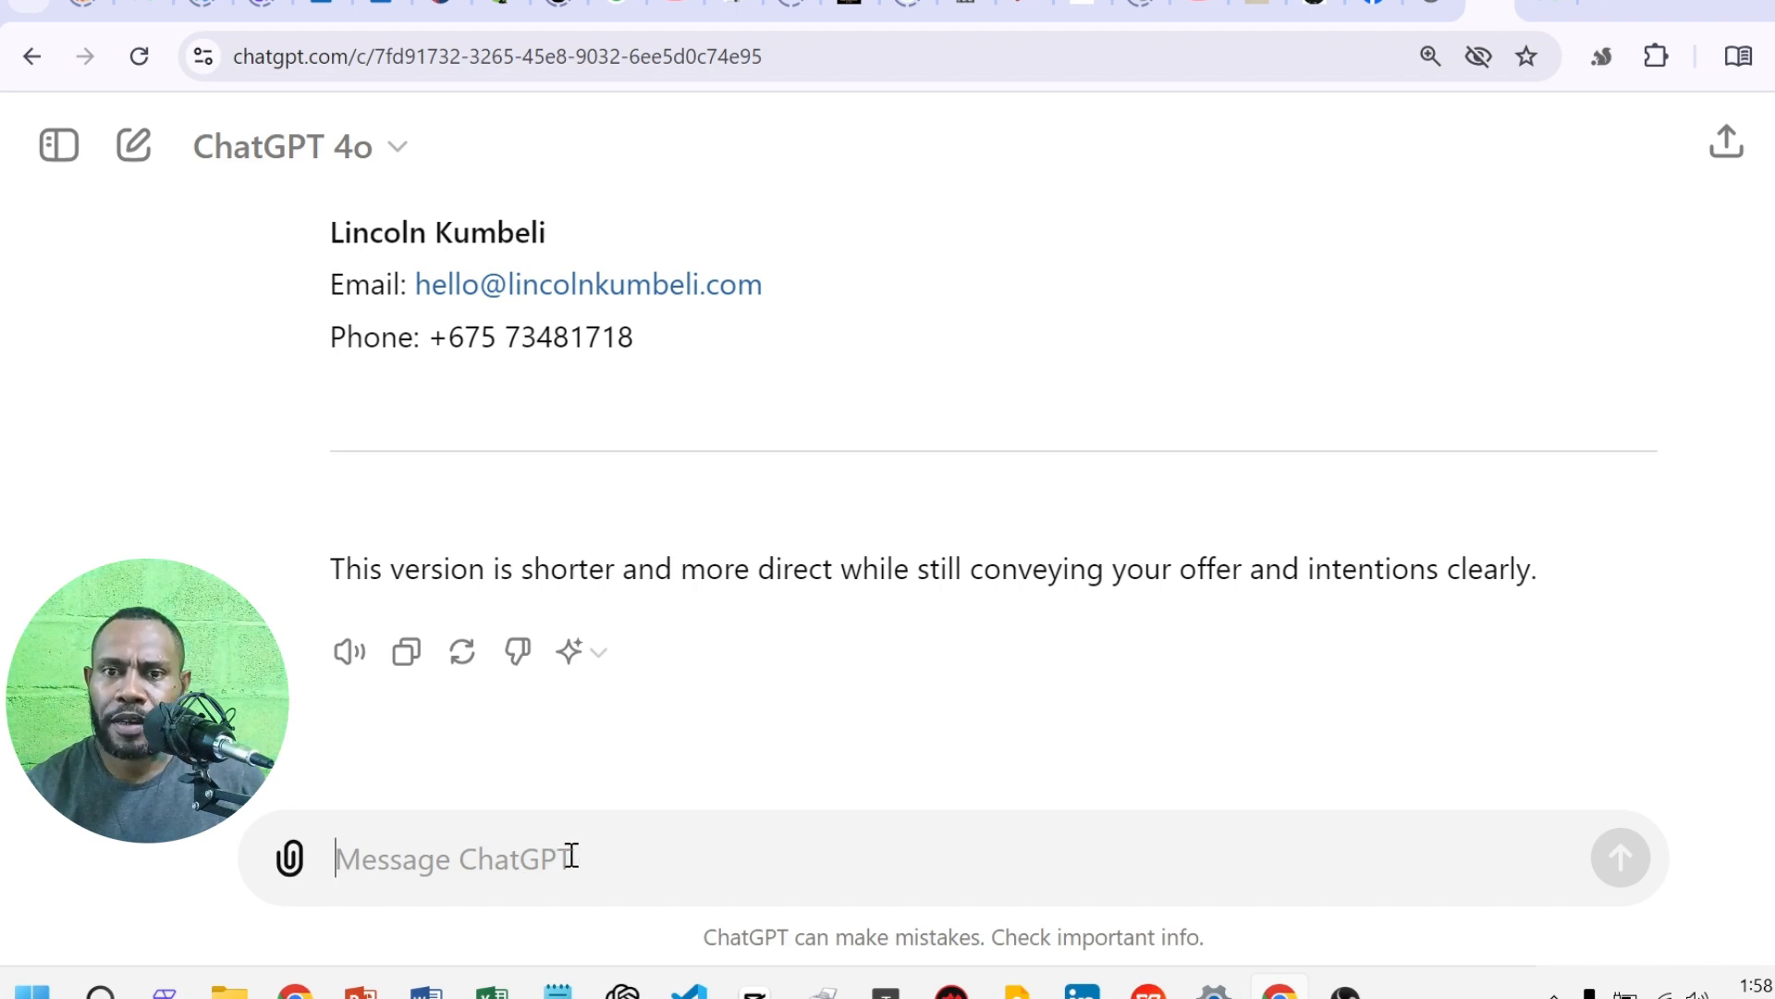
- Begin a follow-up prompt in the chat with "o=write the services and include the benefits to them."
type("o")
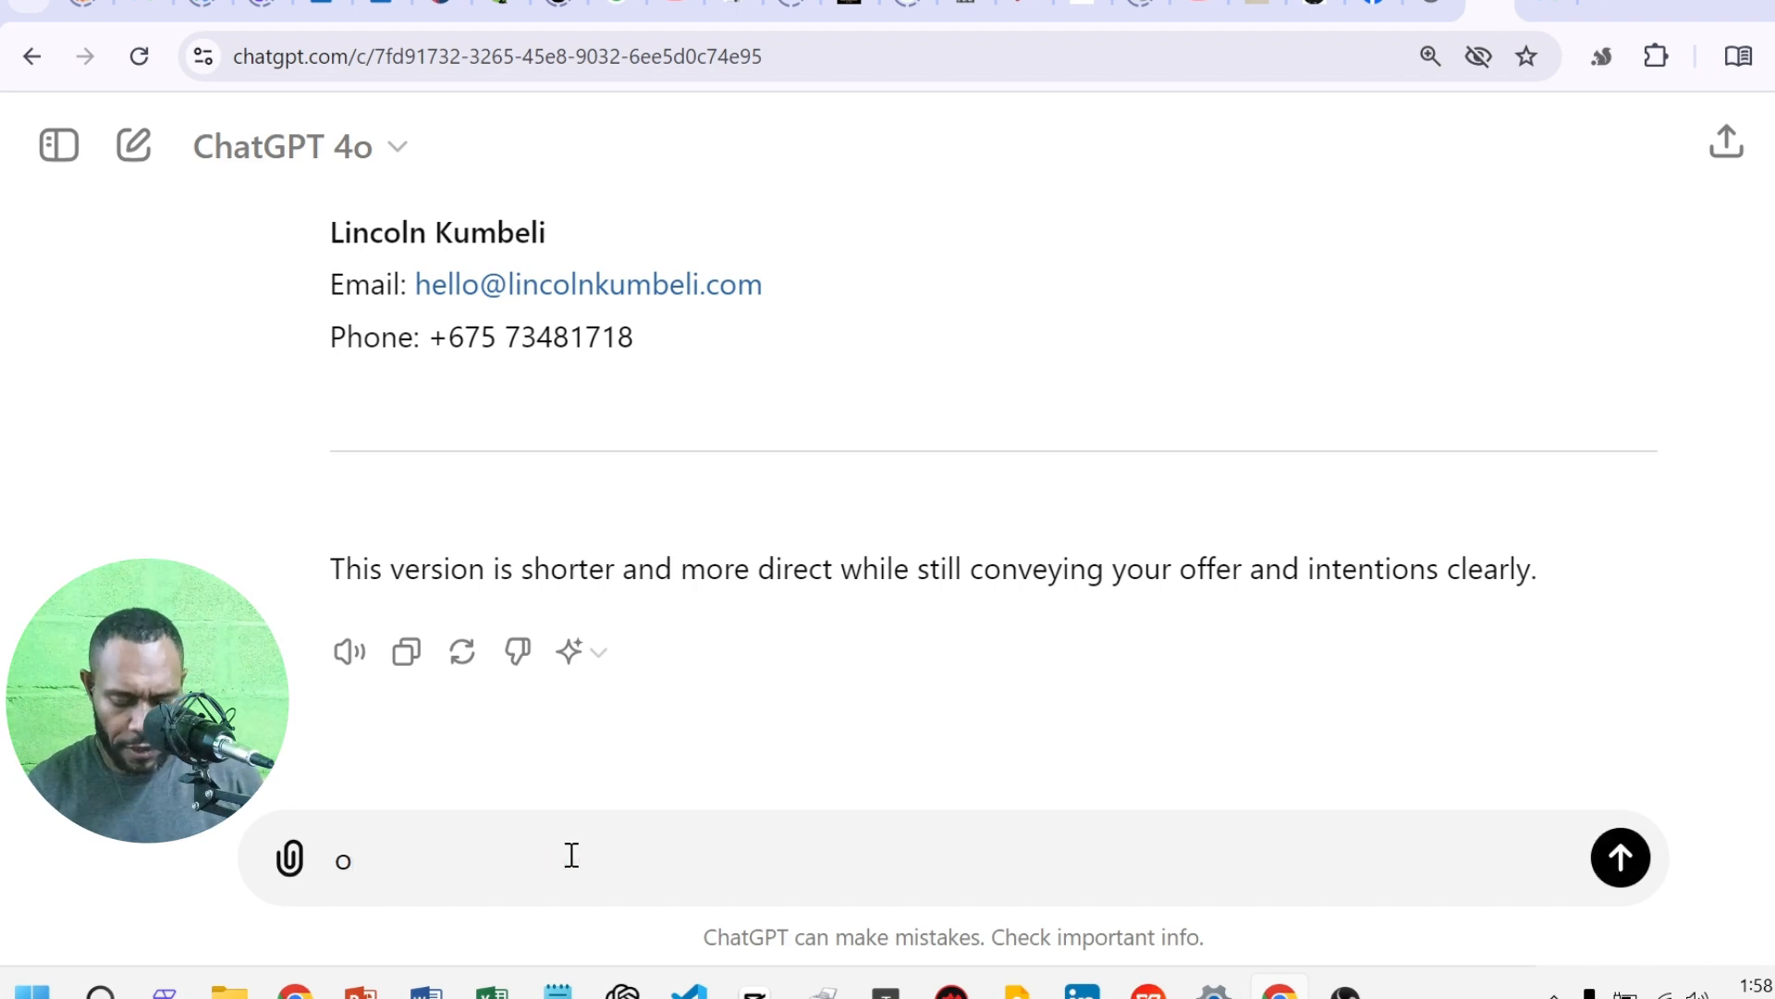
type("=wri")
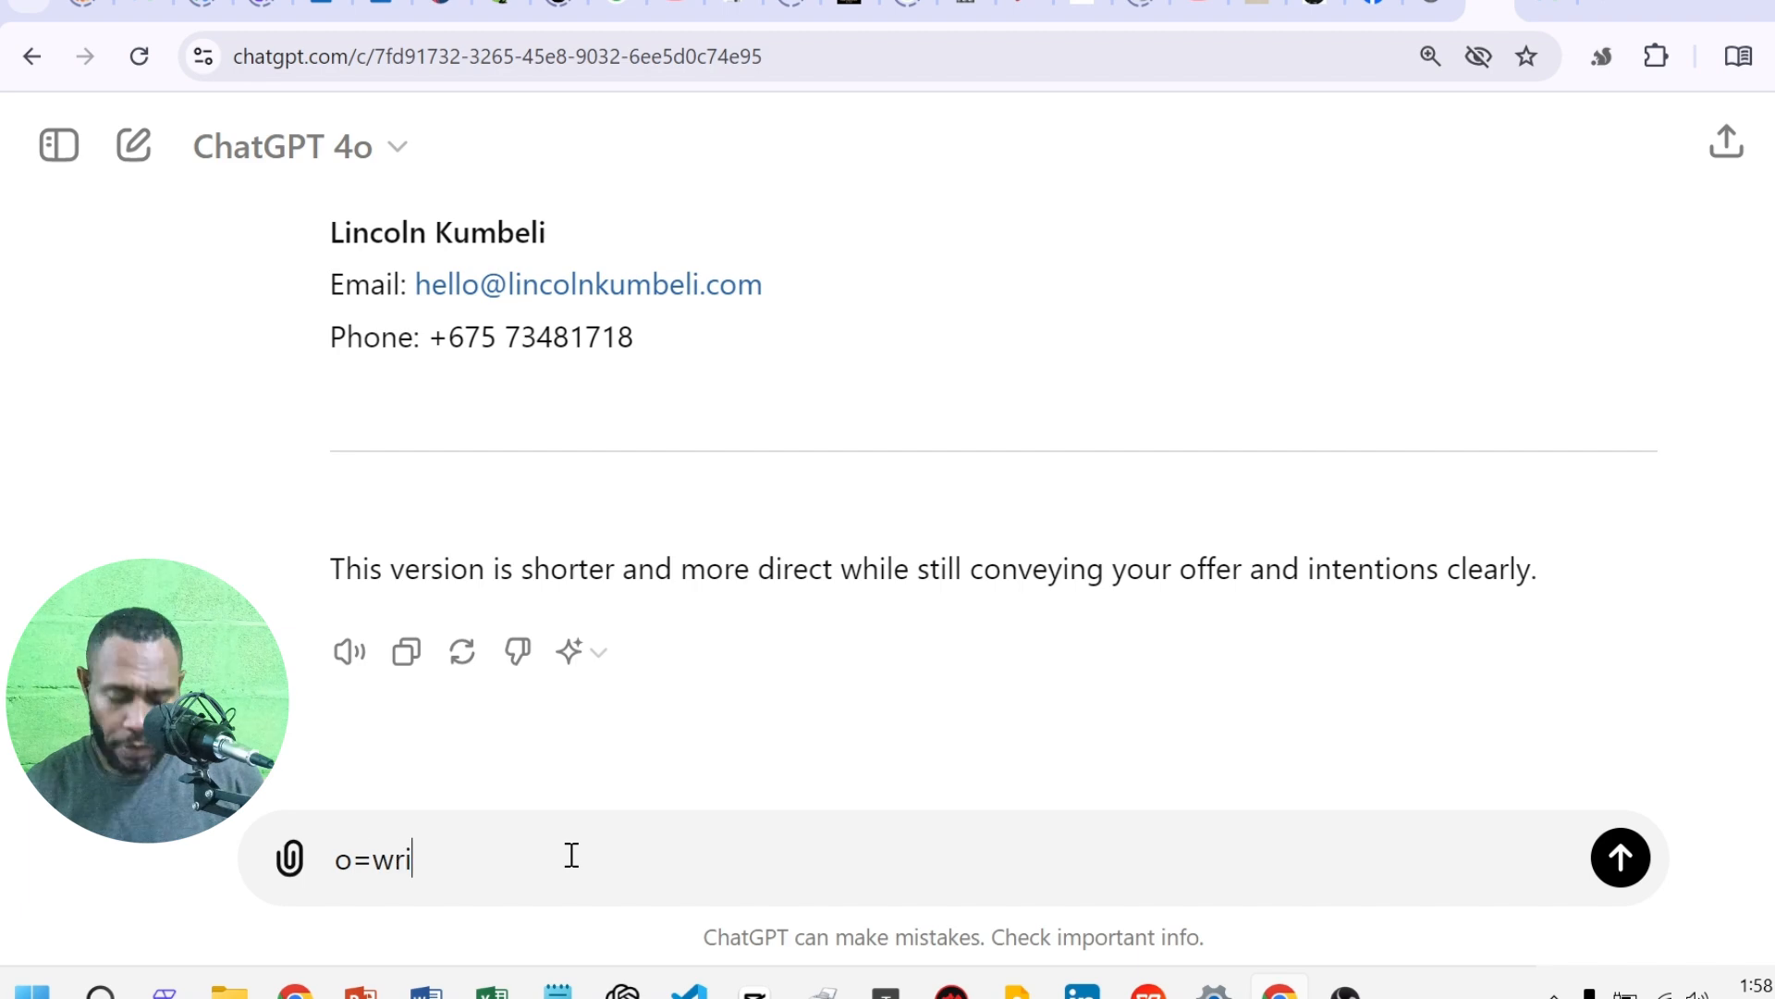
type("te the service")
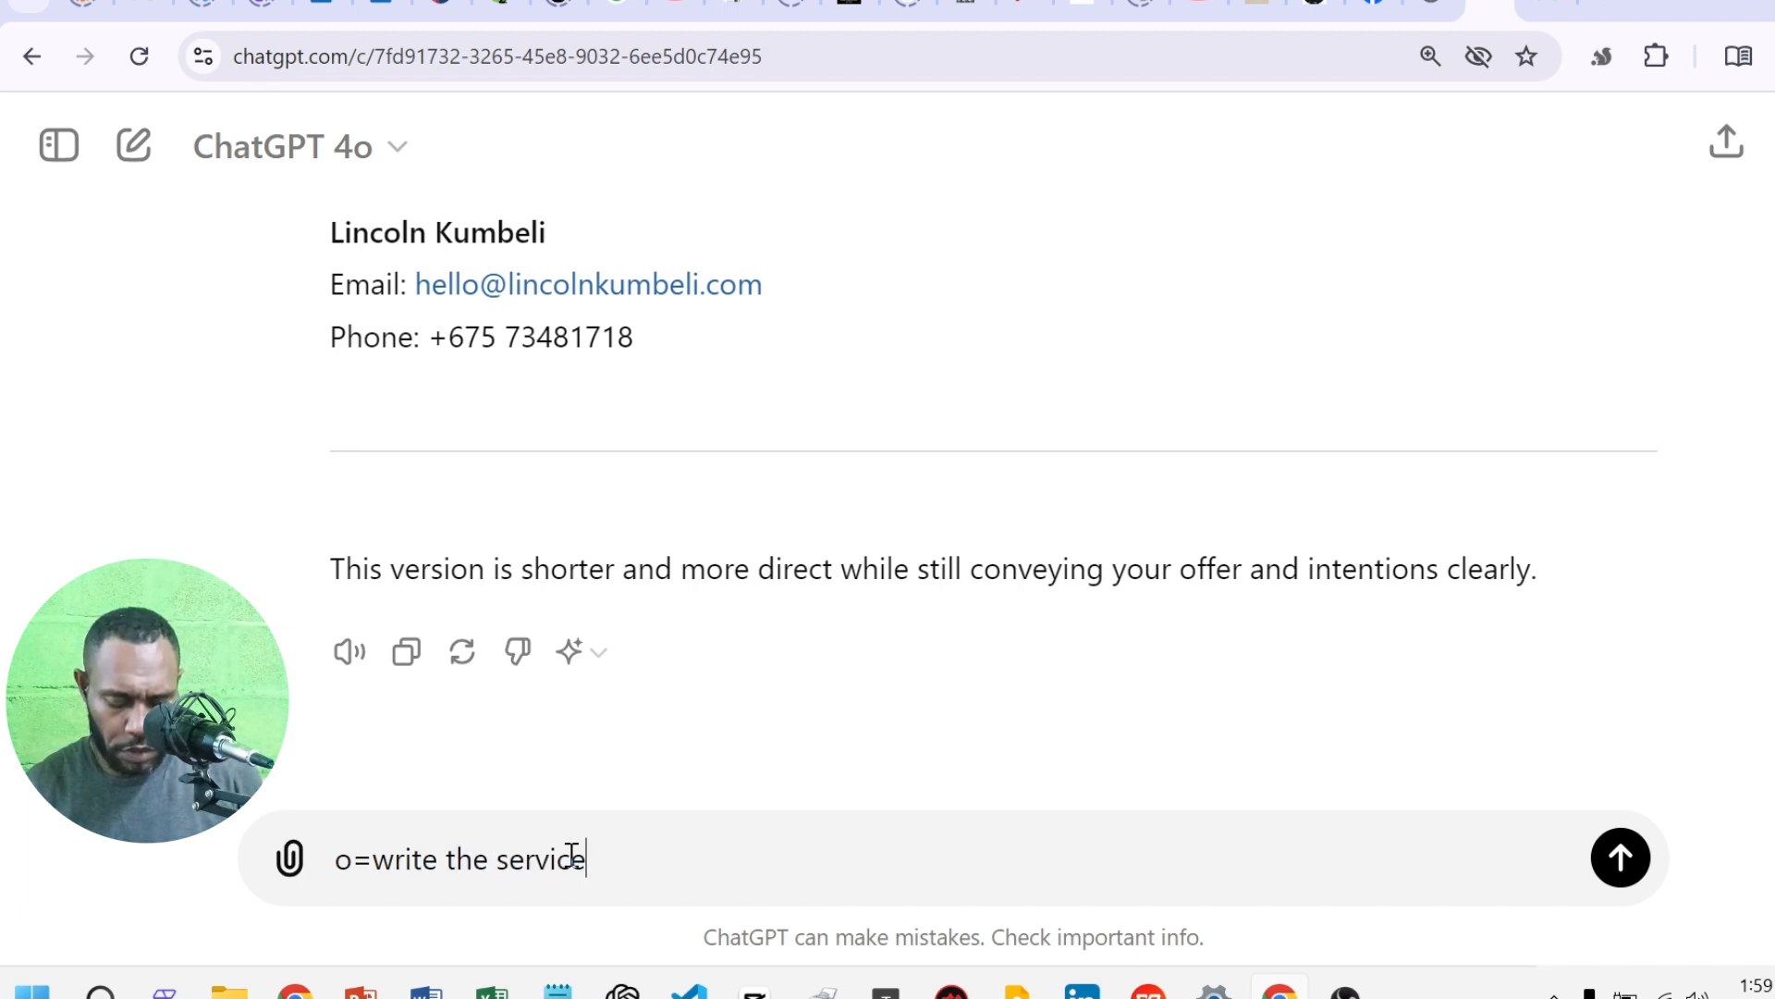
type("s and includ")
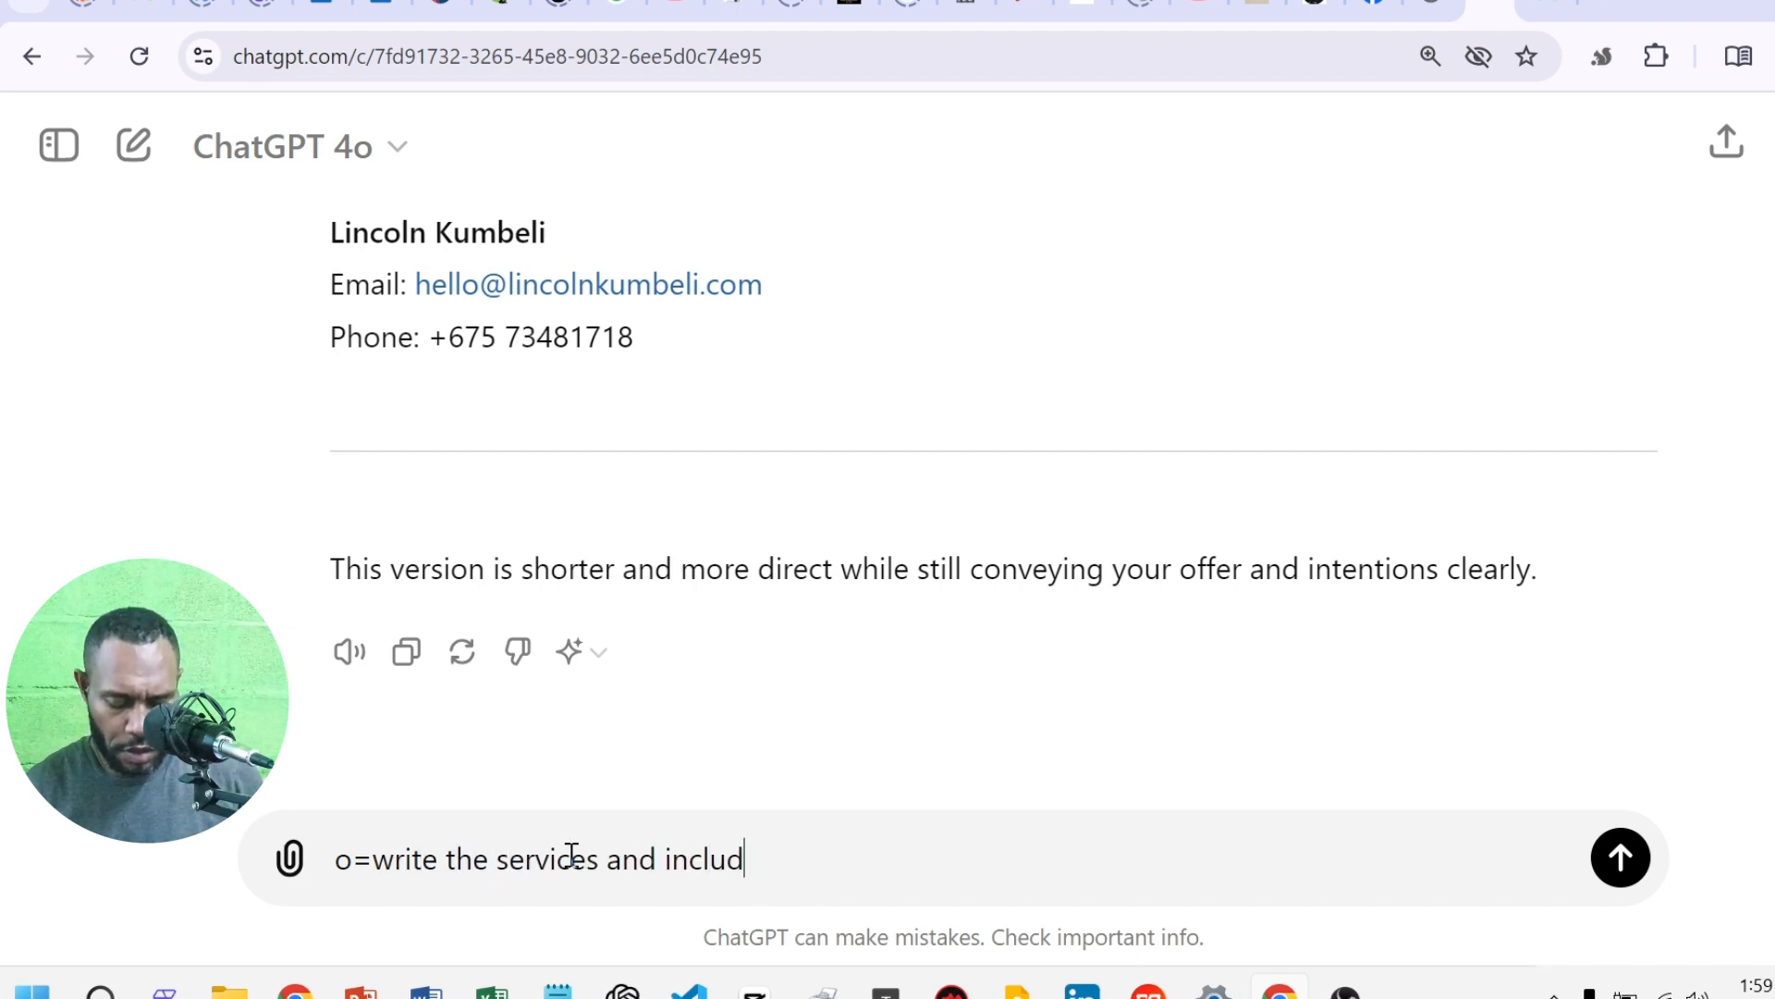
type("e the benefits ")
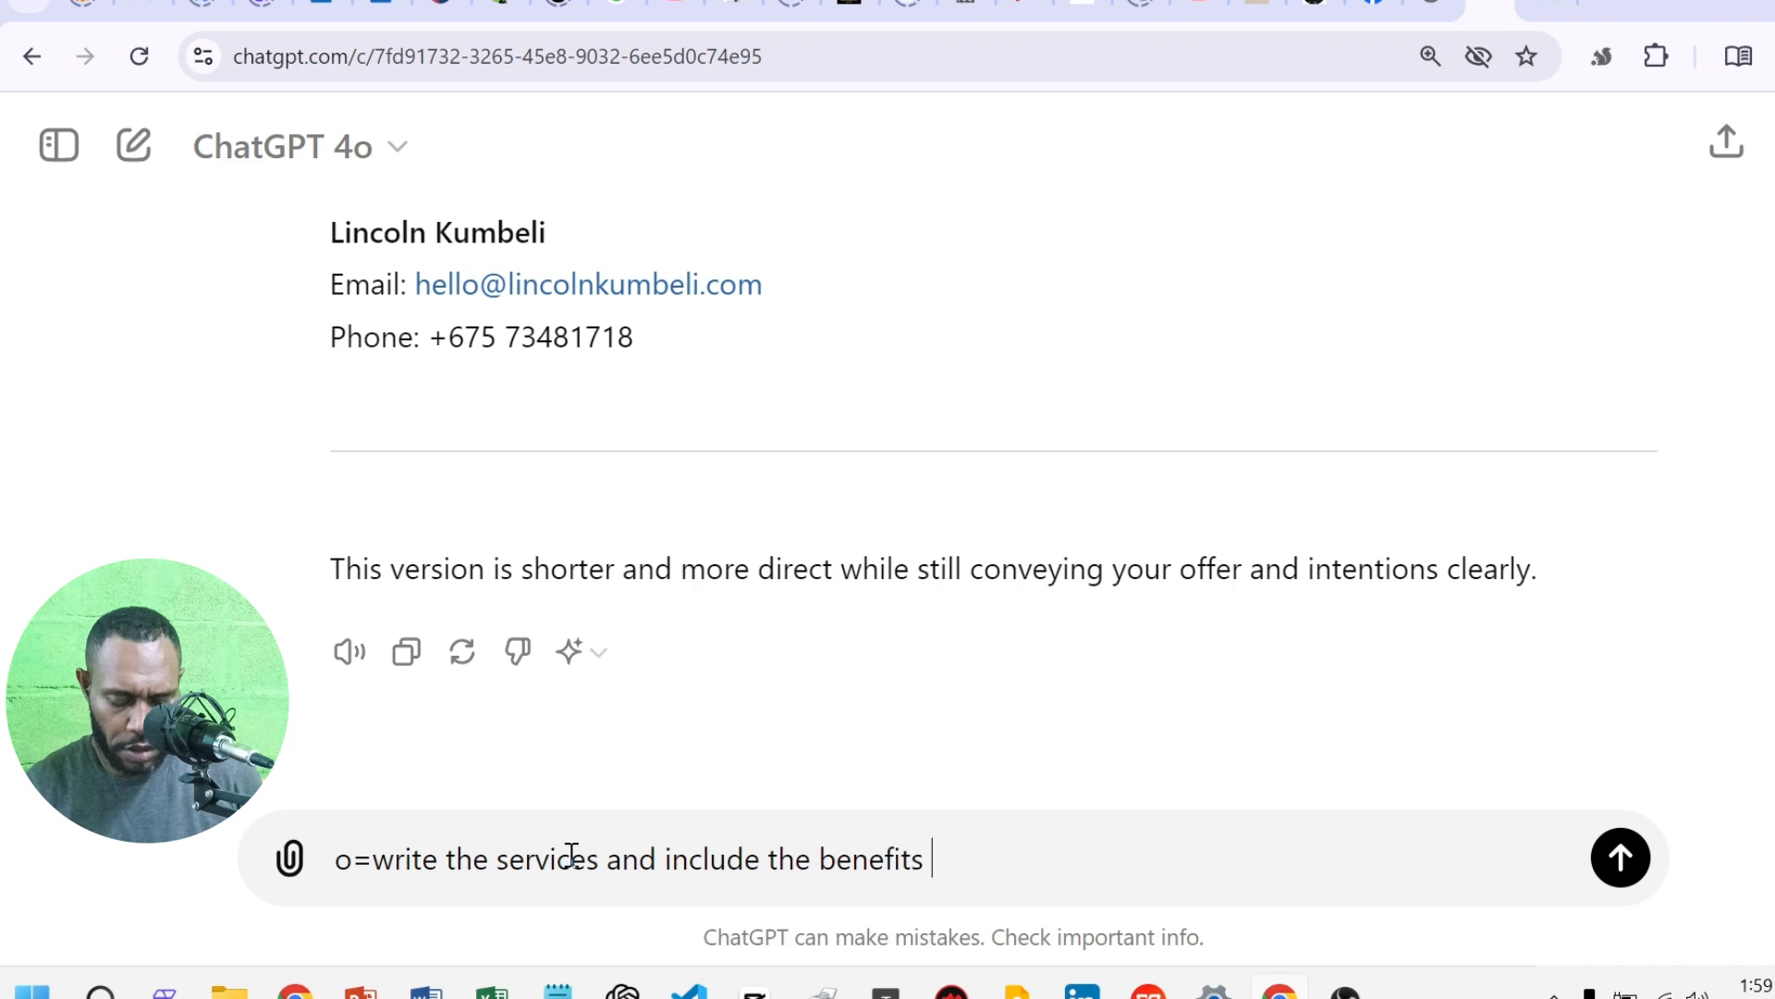
type("to them. ")
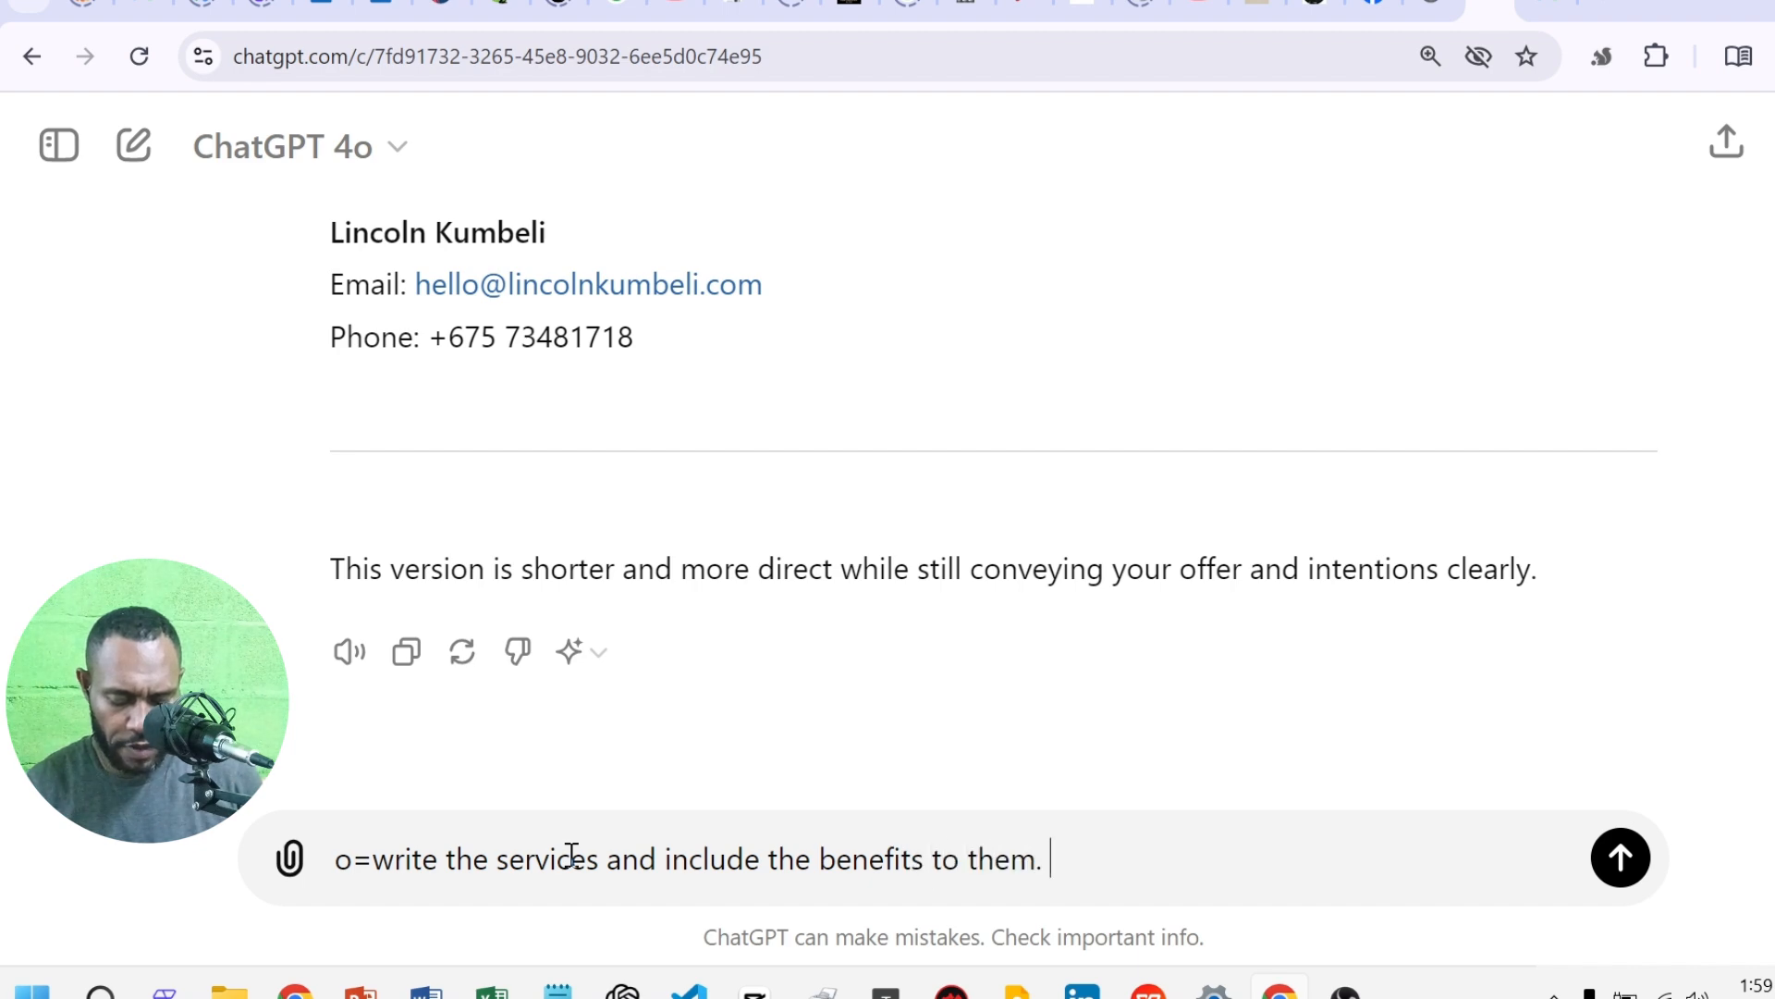
- Extend the prompt with the request "remove my bag=fkrounf as pomgen hospitail and founder"
type("remove my ")
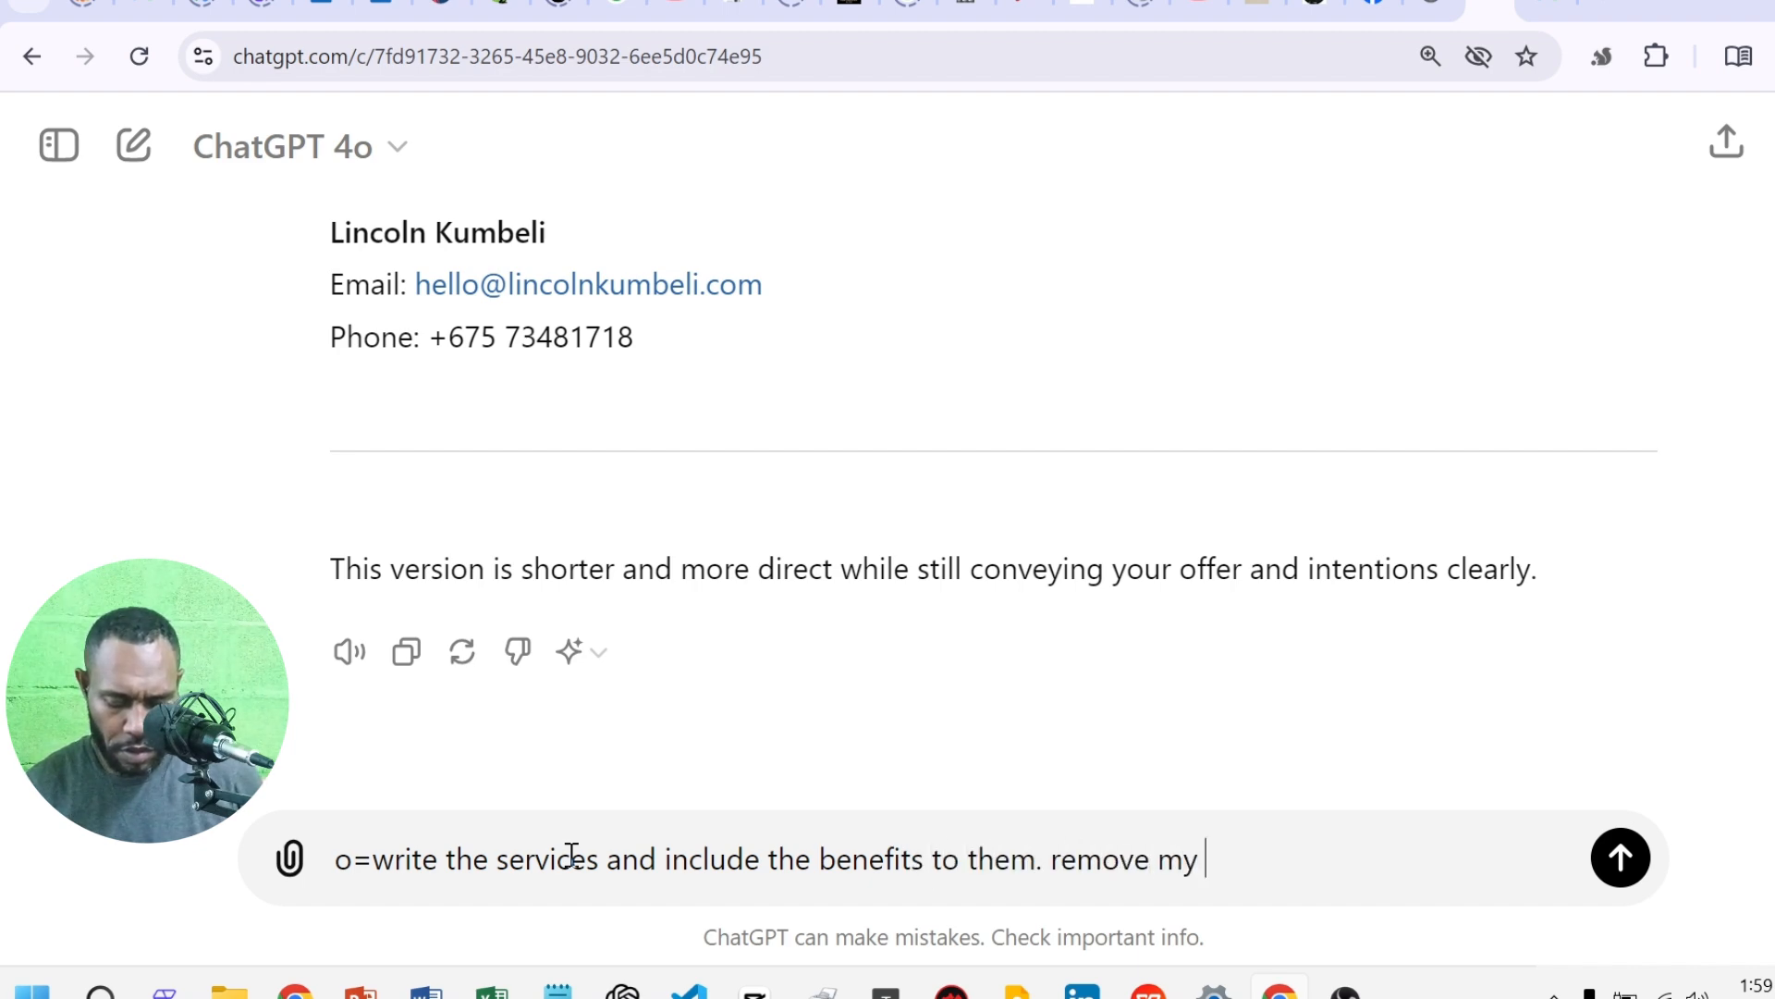
type("ba")
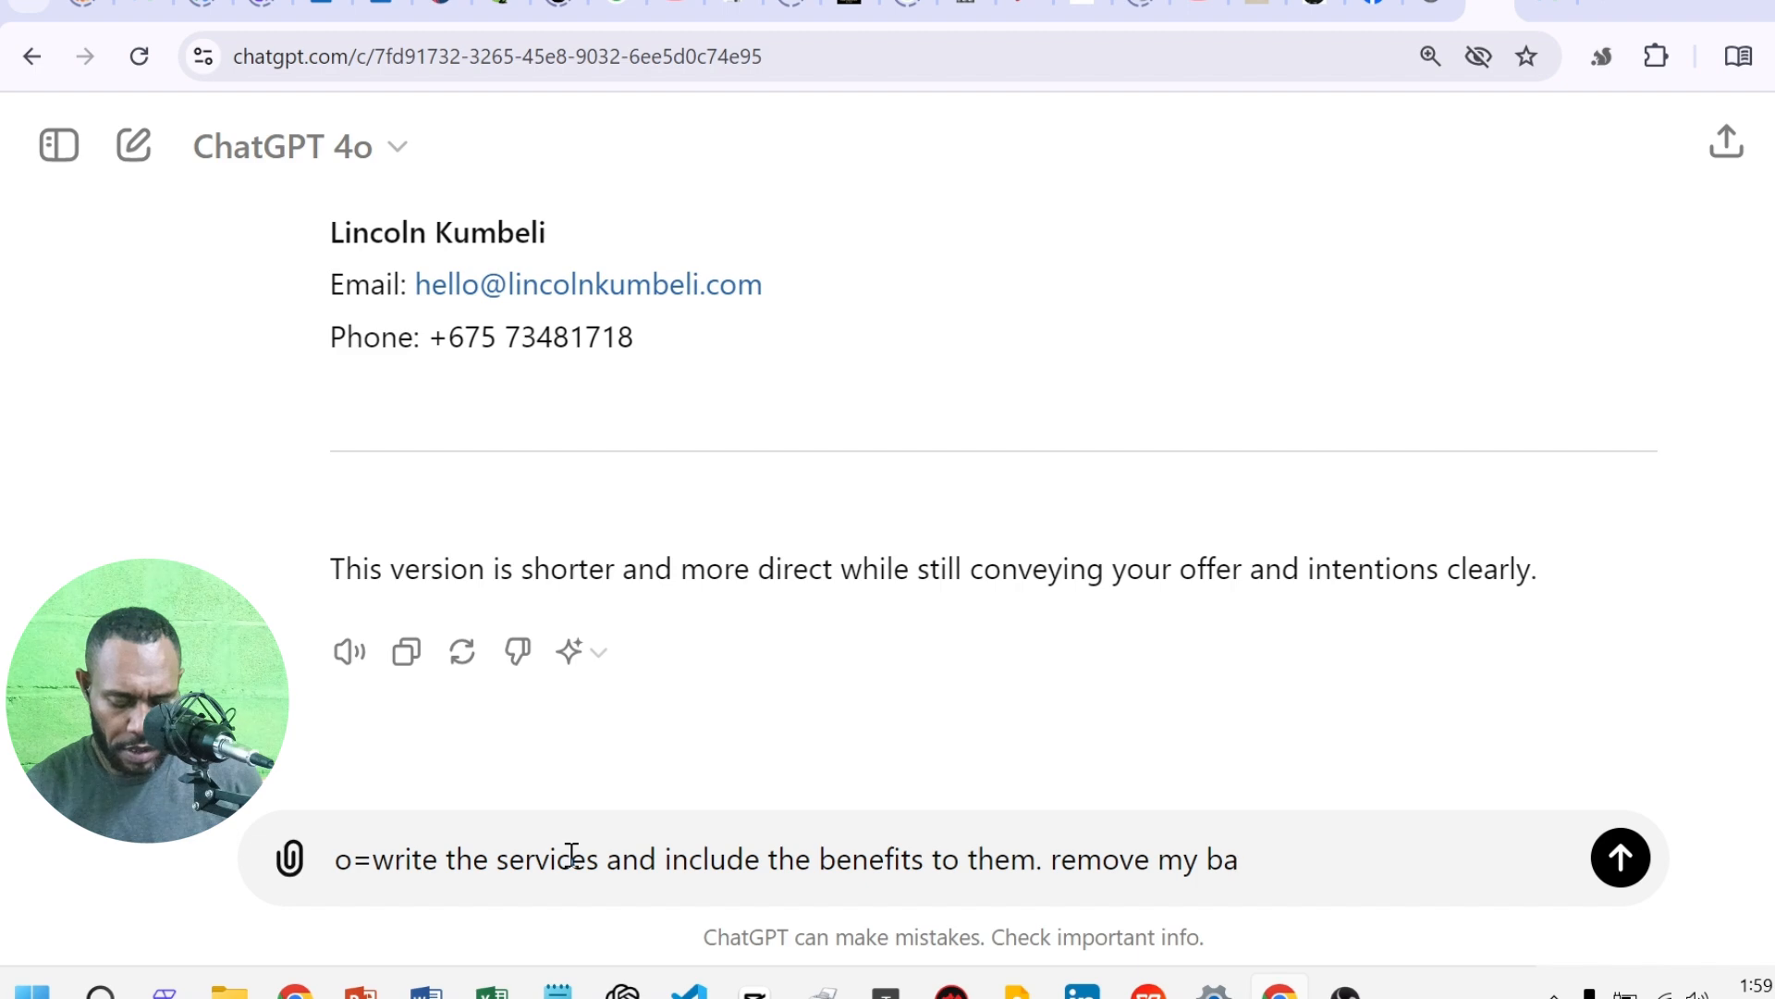
type("g=fkroun")
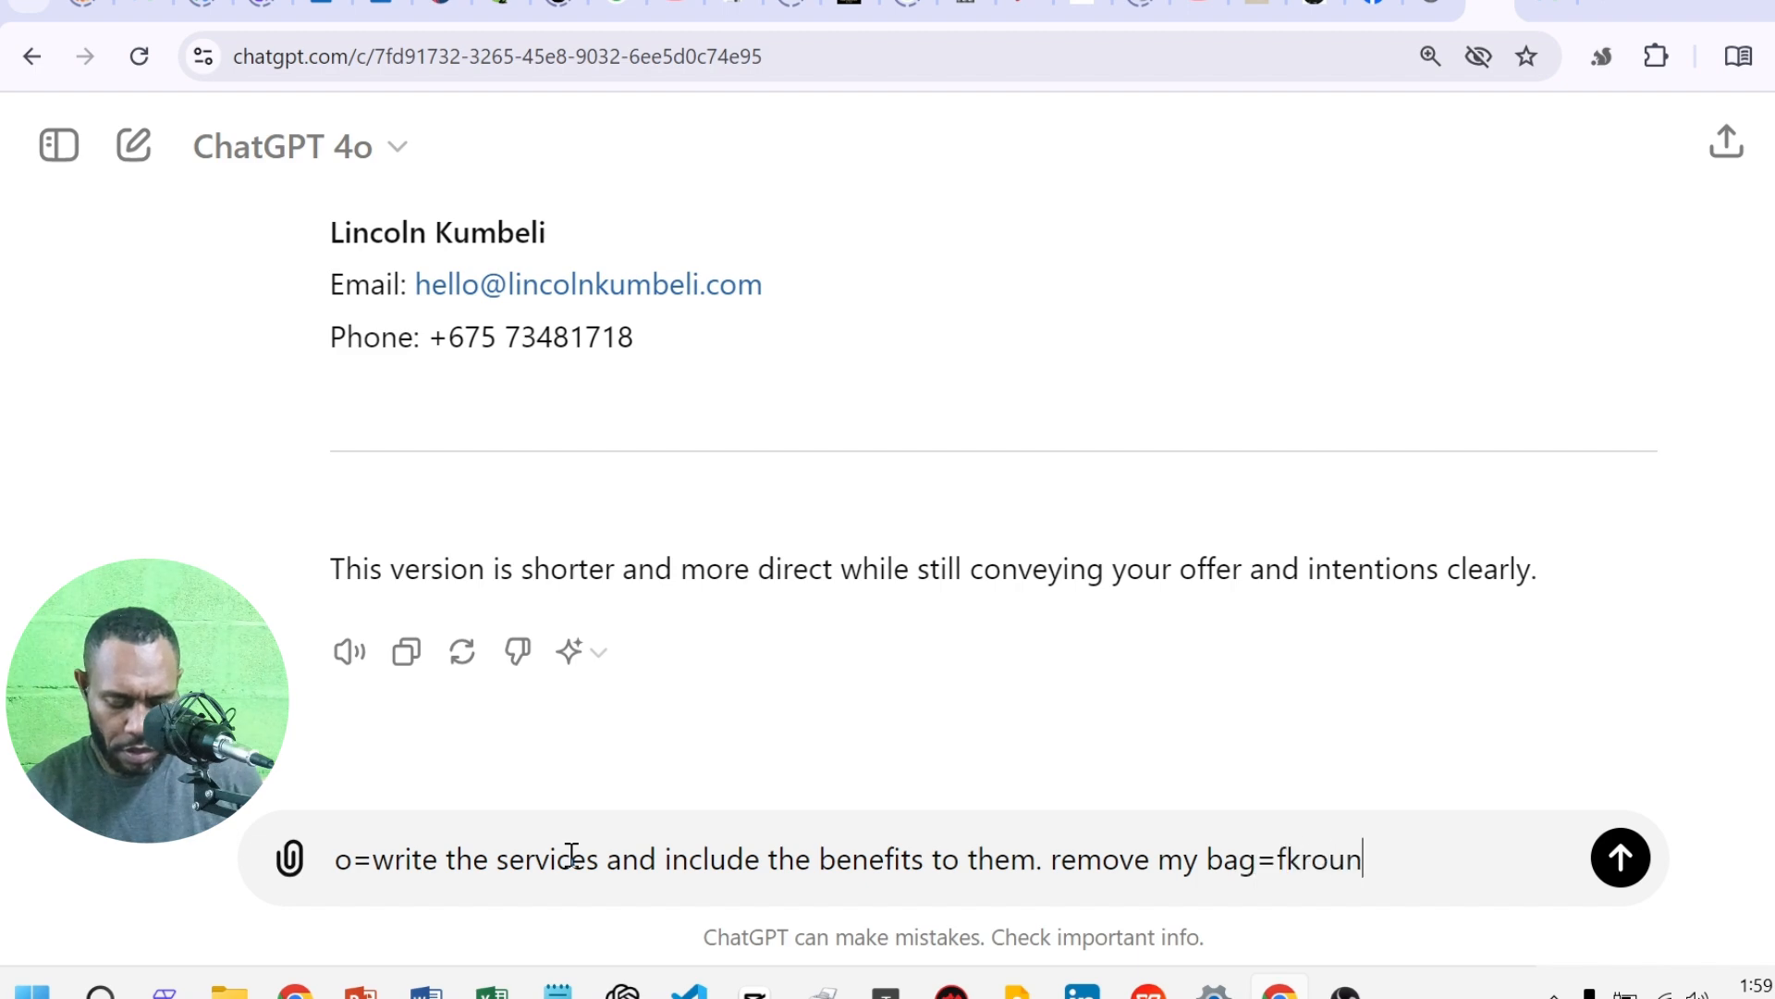
type("f as pomge")
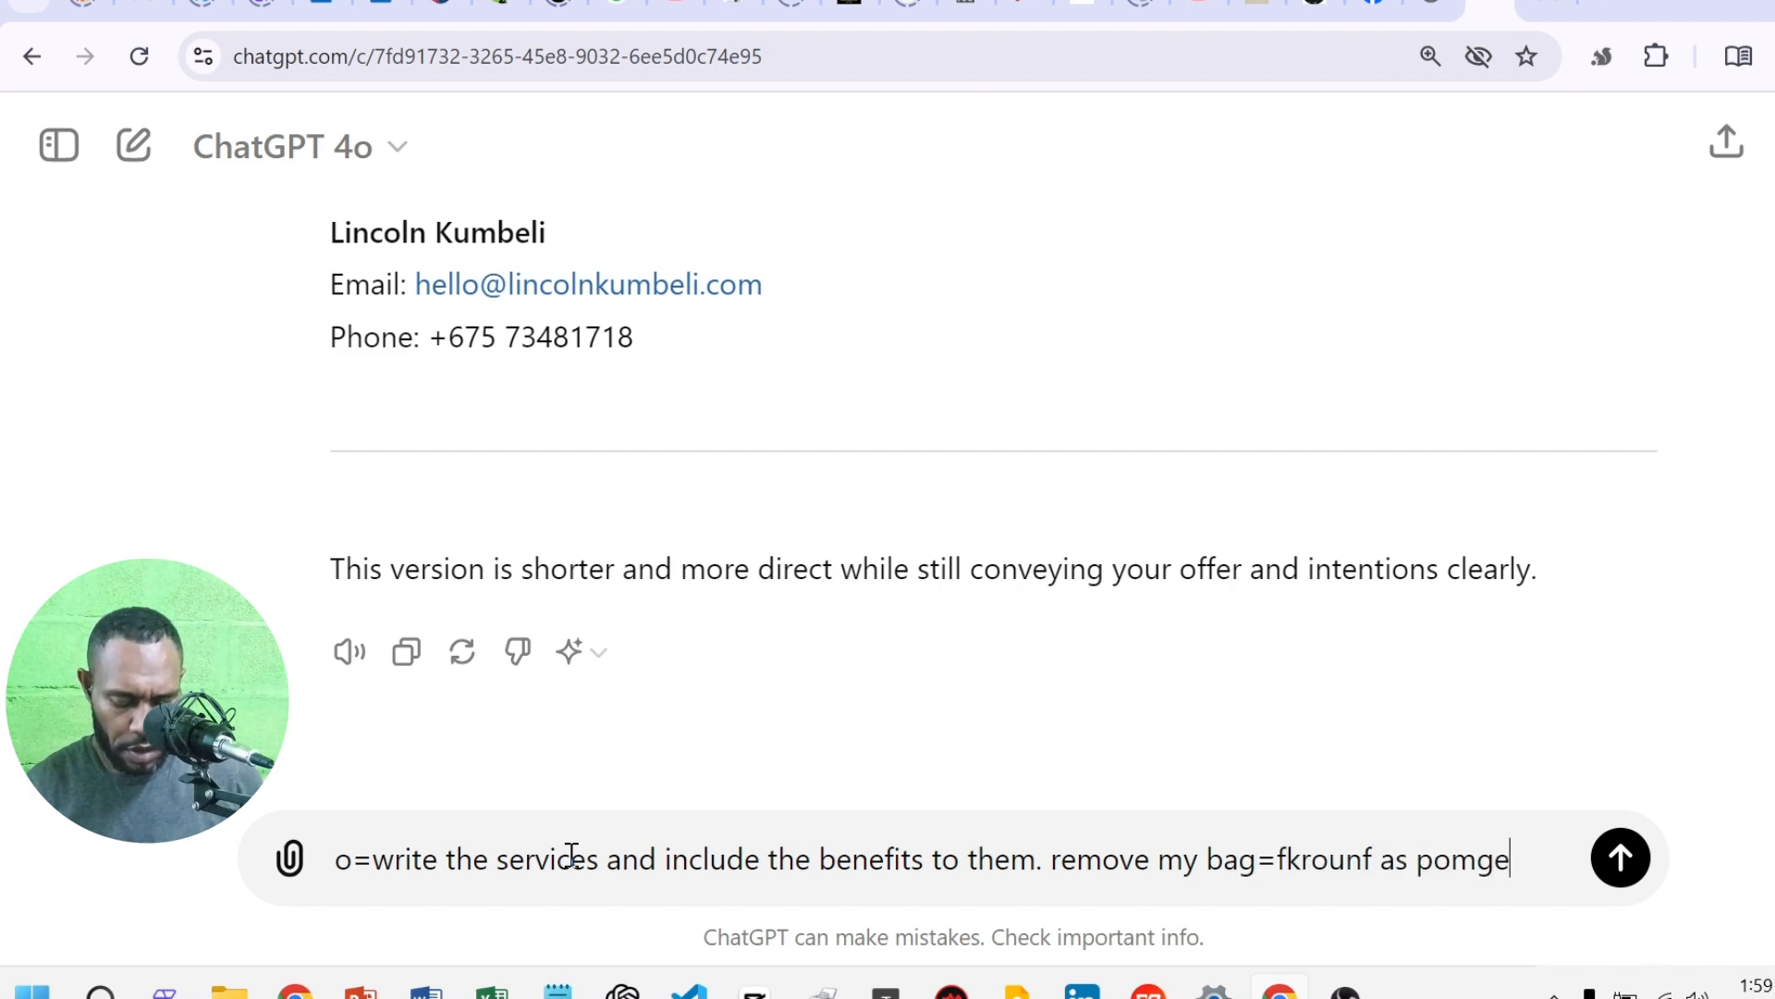
type("n hospitail")
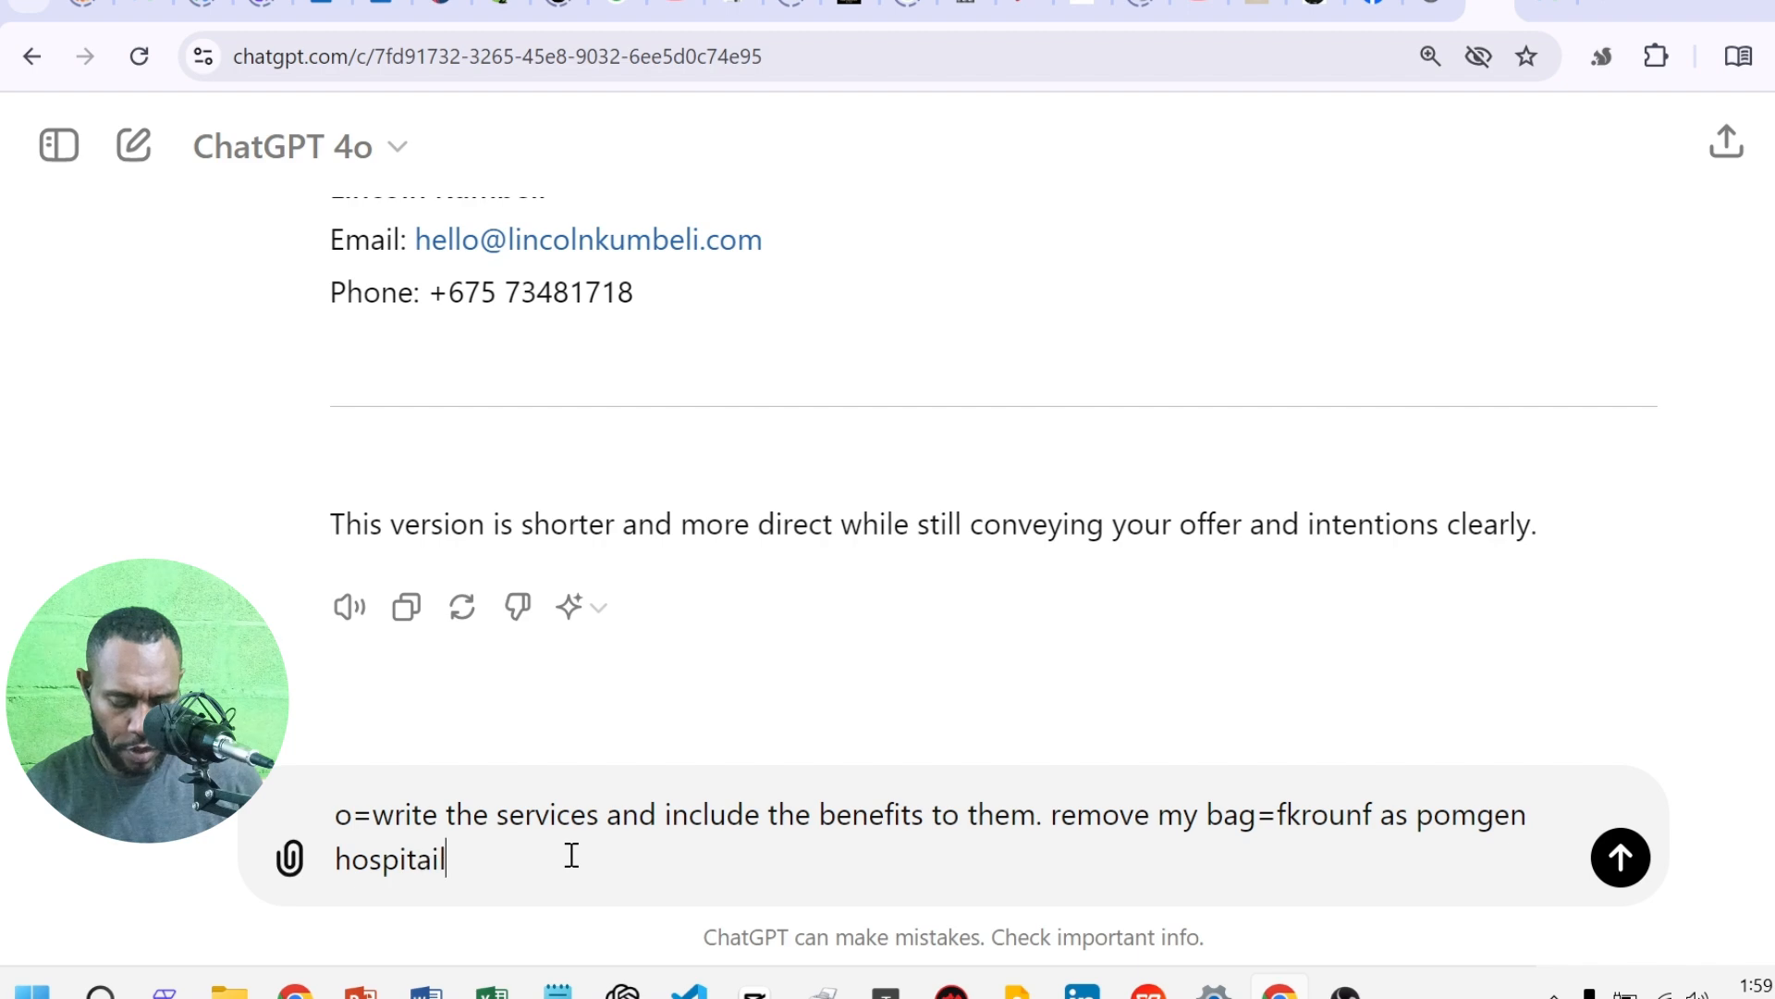
type(" and founde")
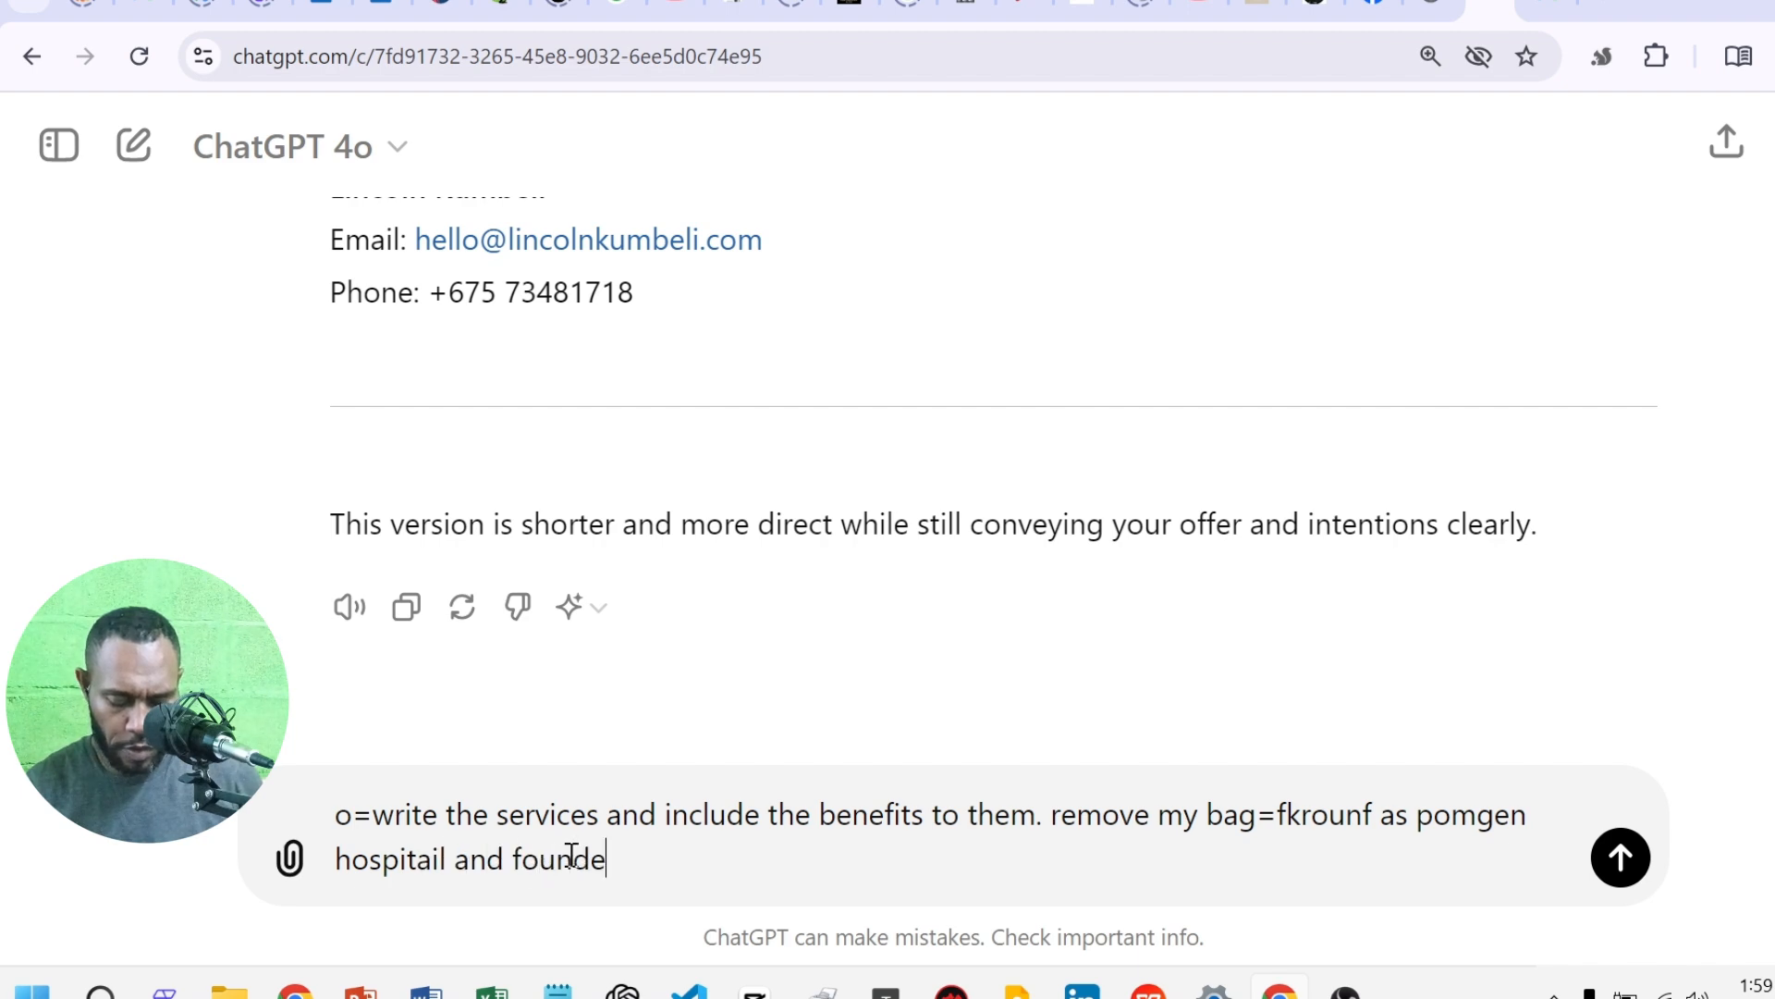
- Finish the prompt with ", but do mnention that they cab see mor eof mny work on my wesbite and png medical blog" and send it
type("r, but do mnention")
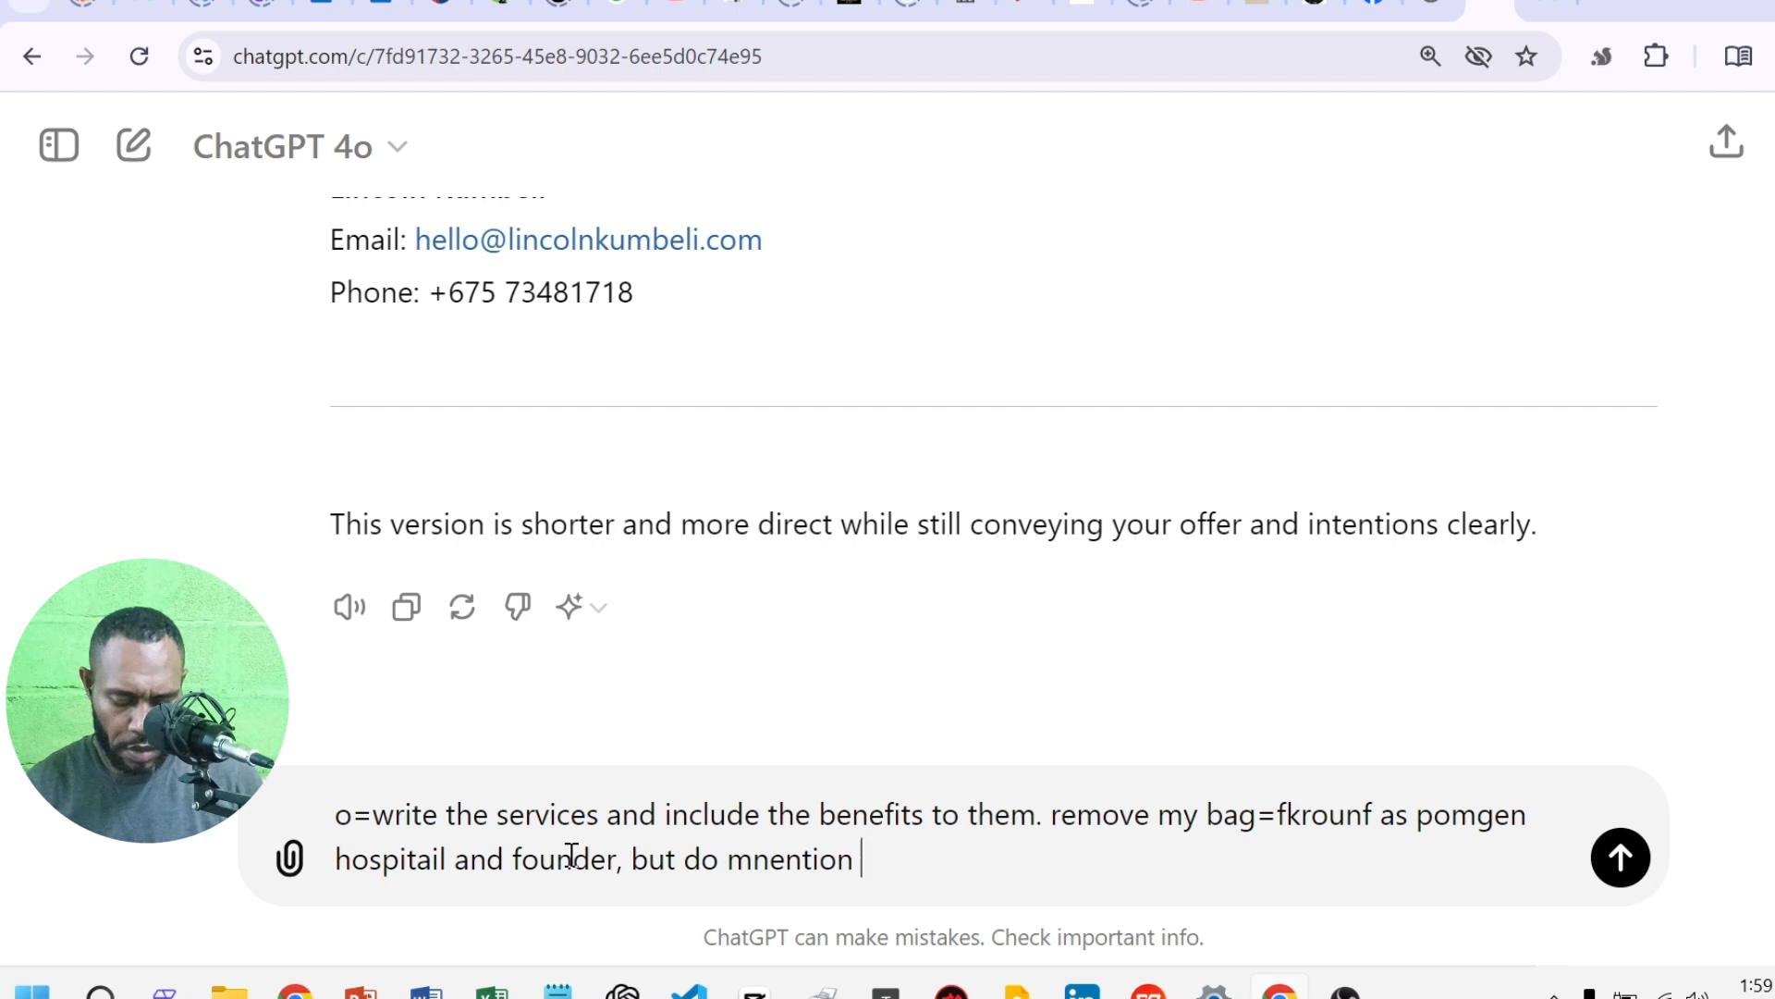
type(" that they")
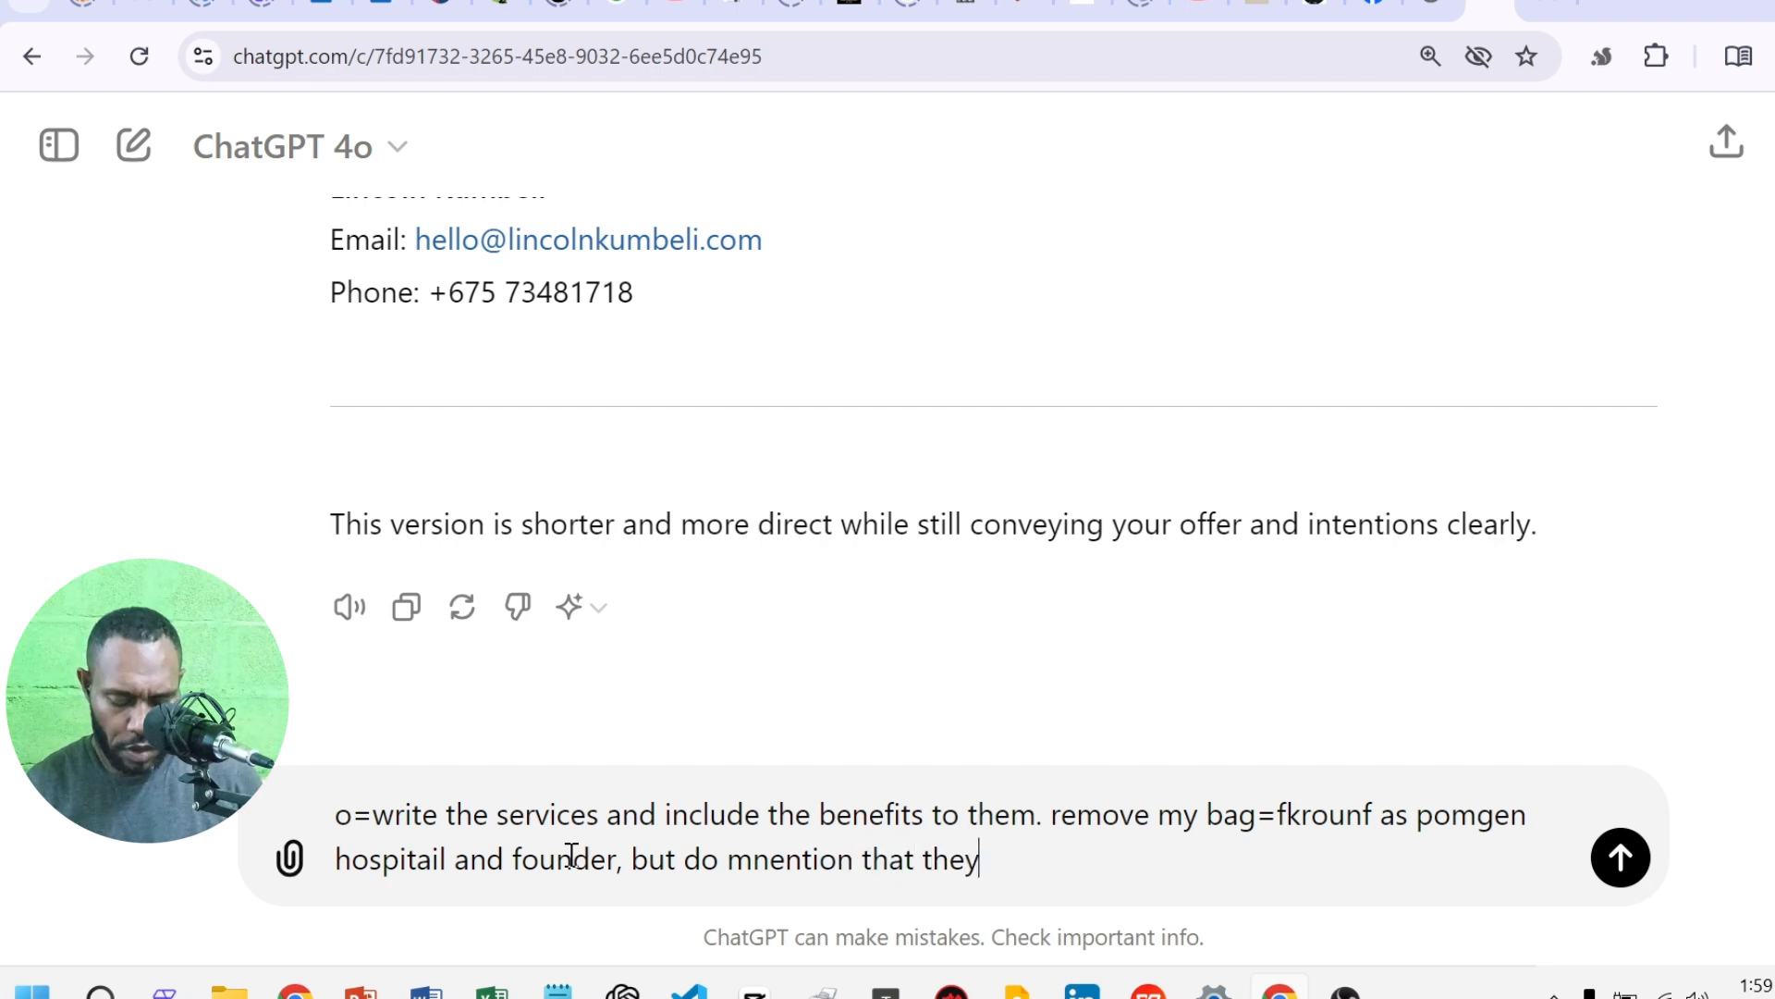
type(" cab see mo")
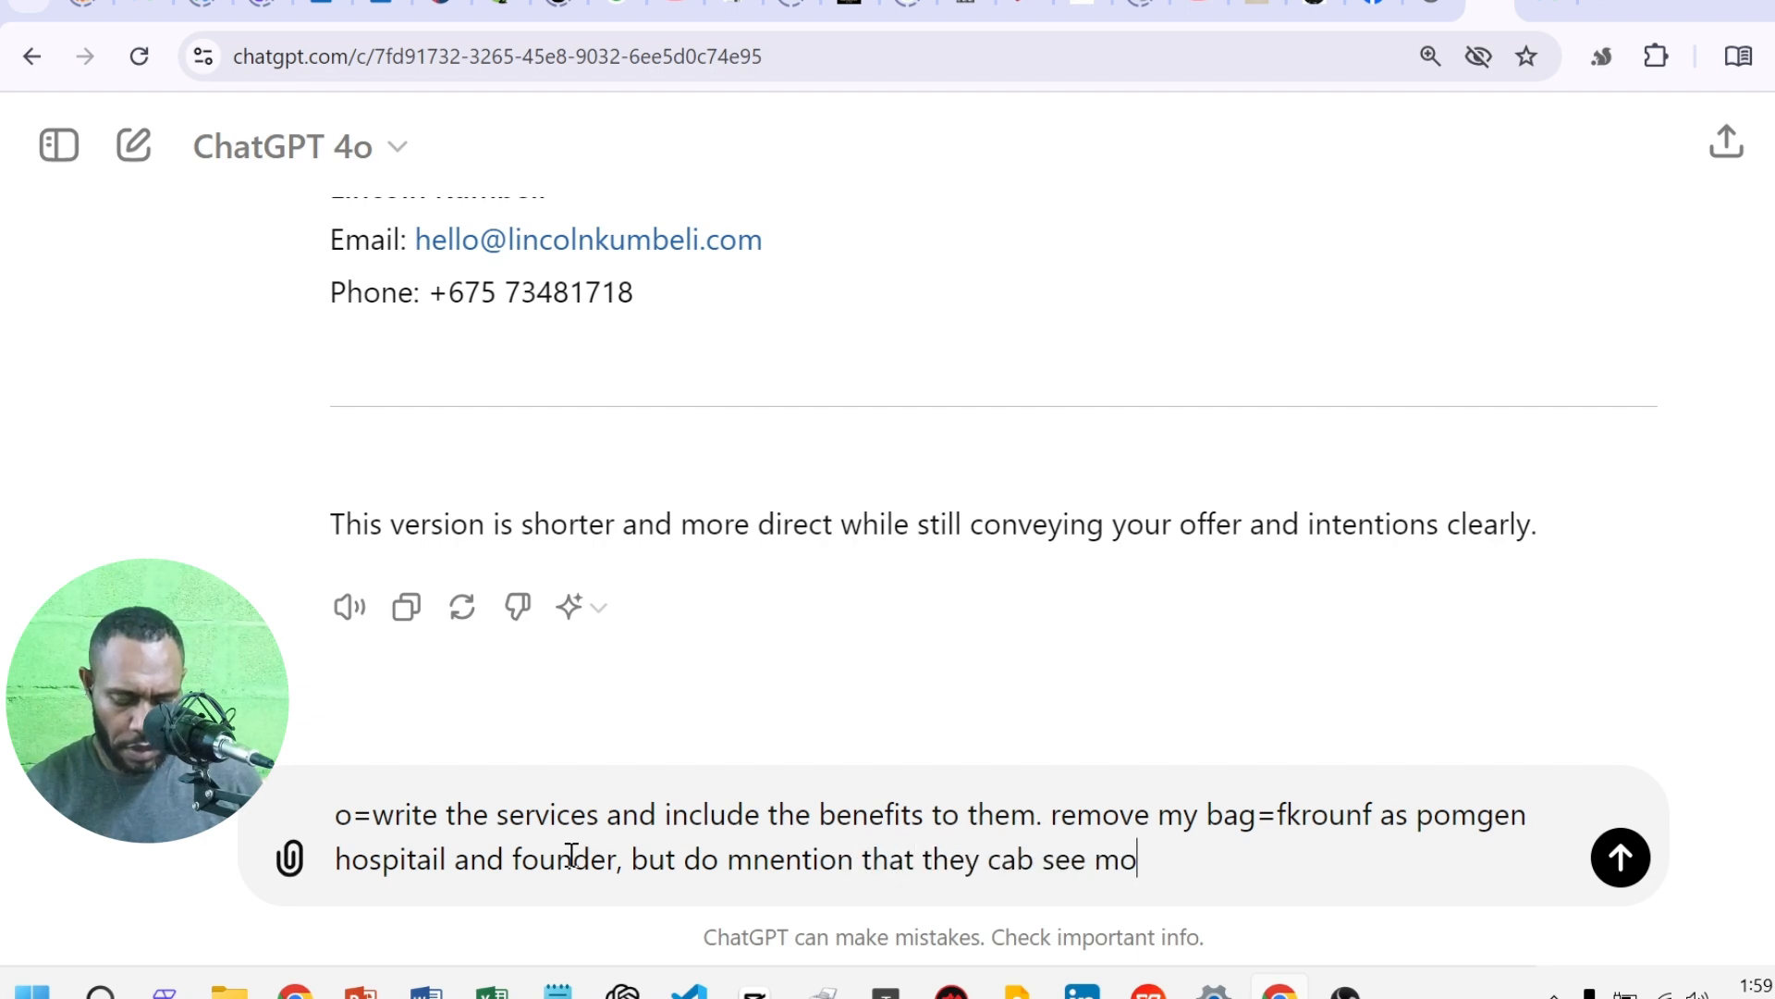
type("r eof mny work o")
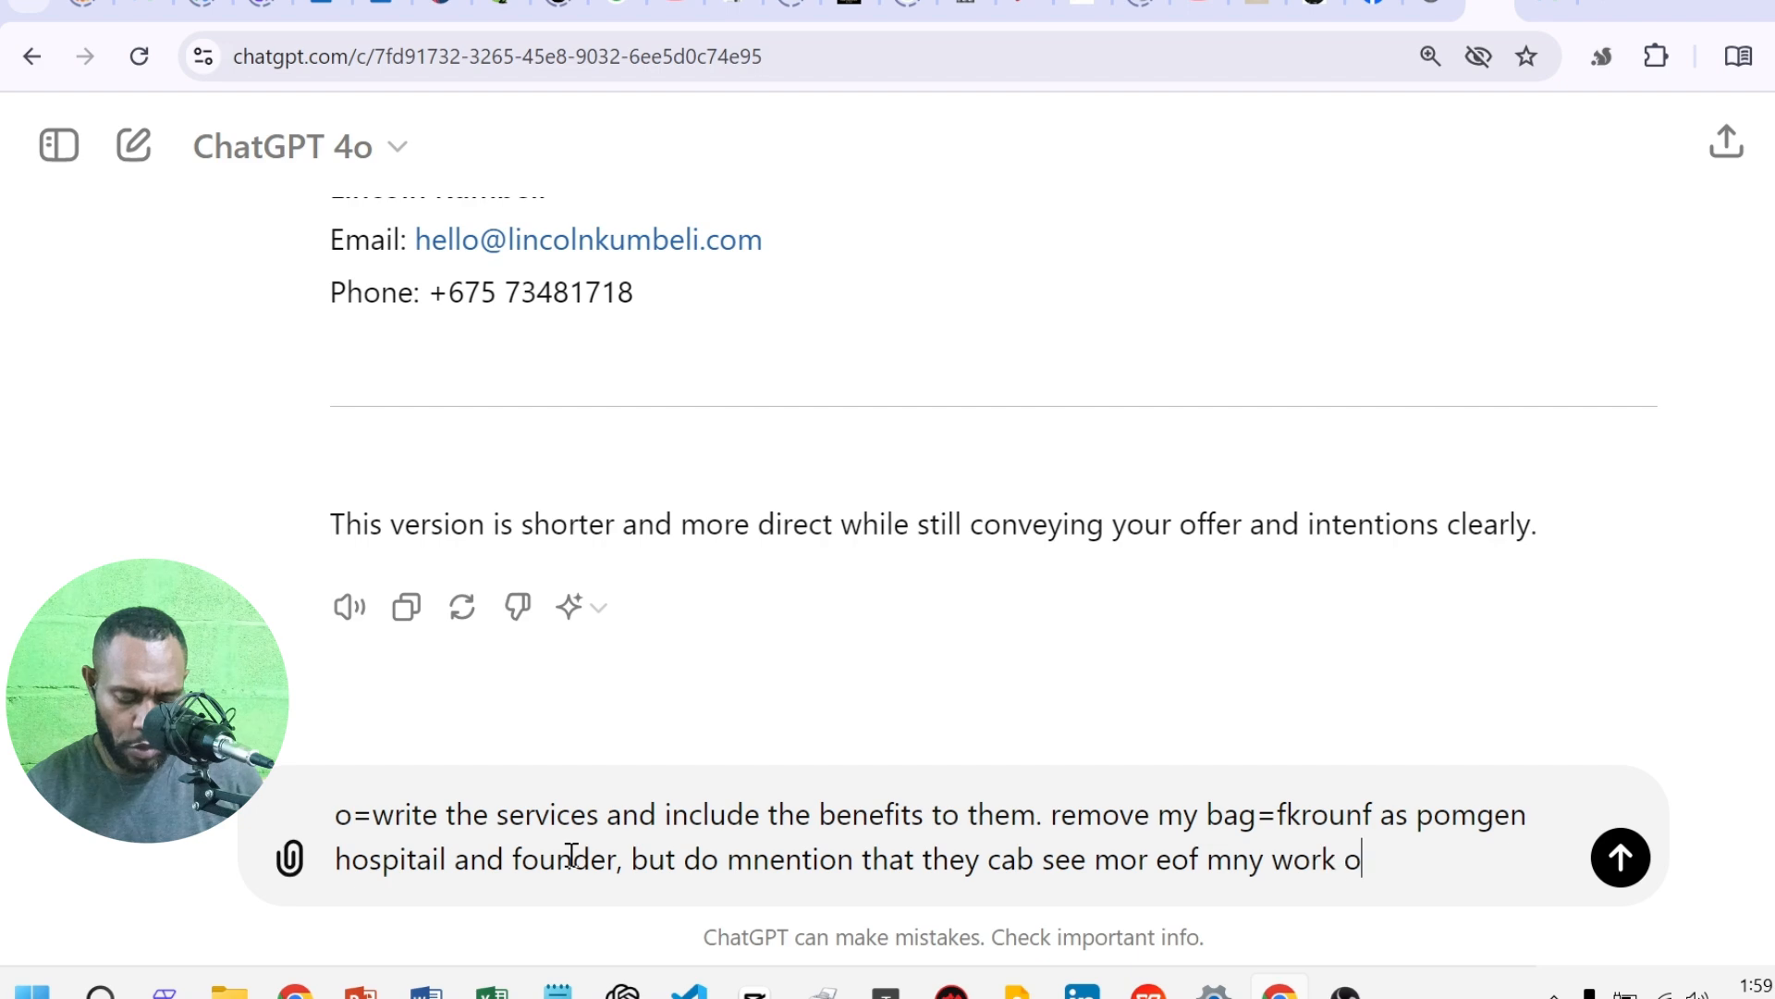
type("n my wesbit")
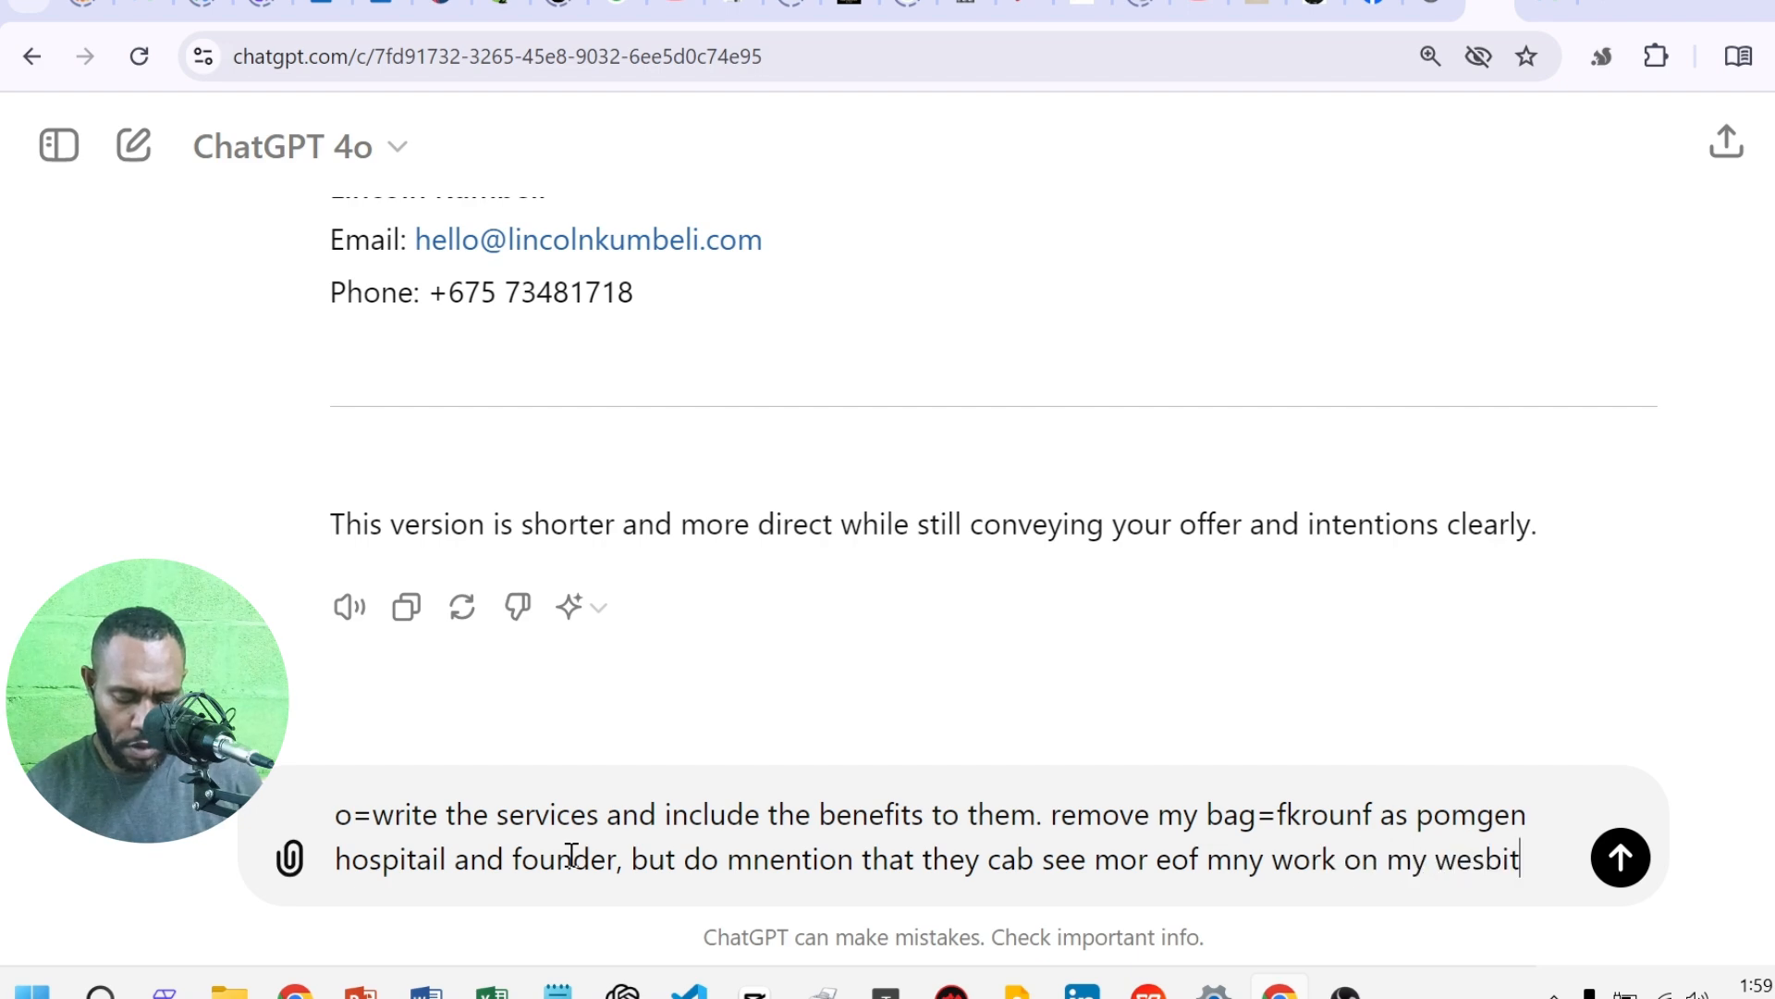
type("e and png medi")
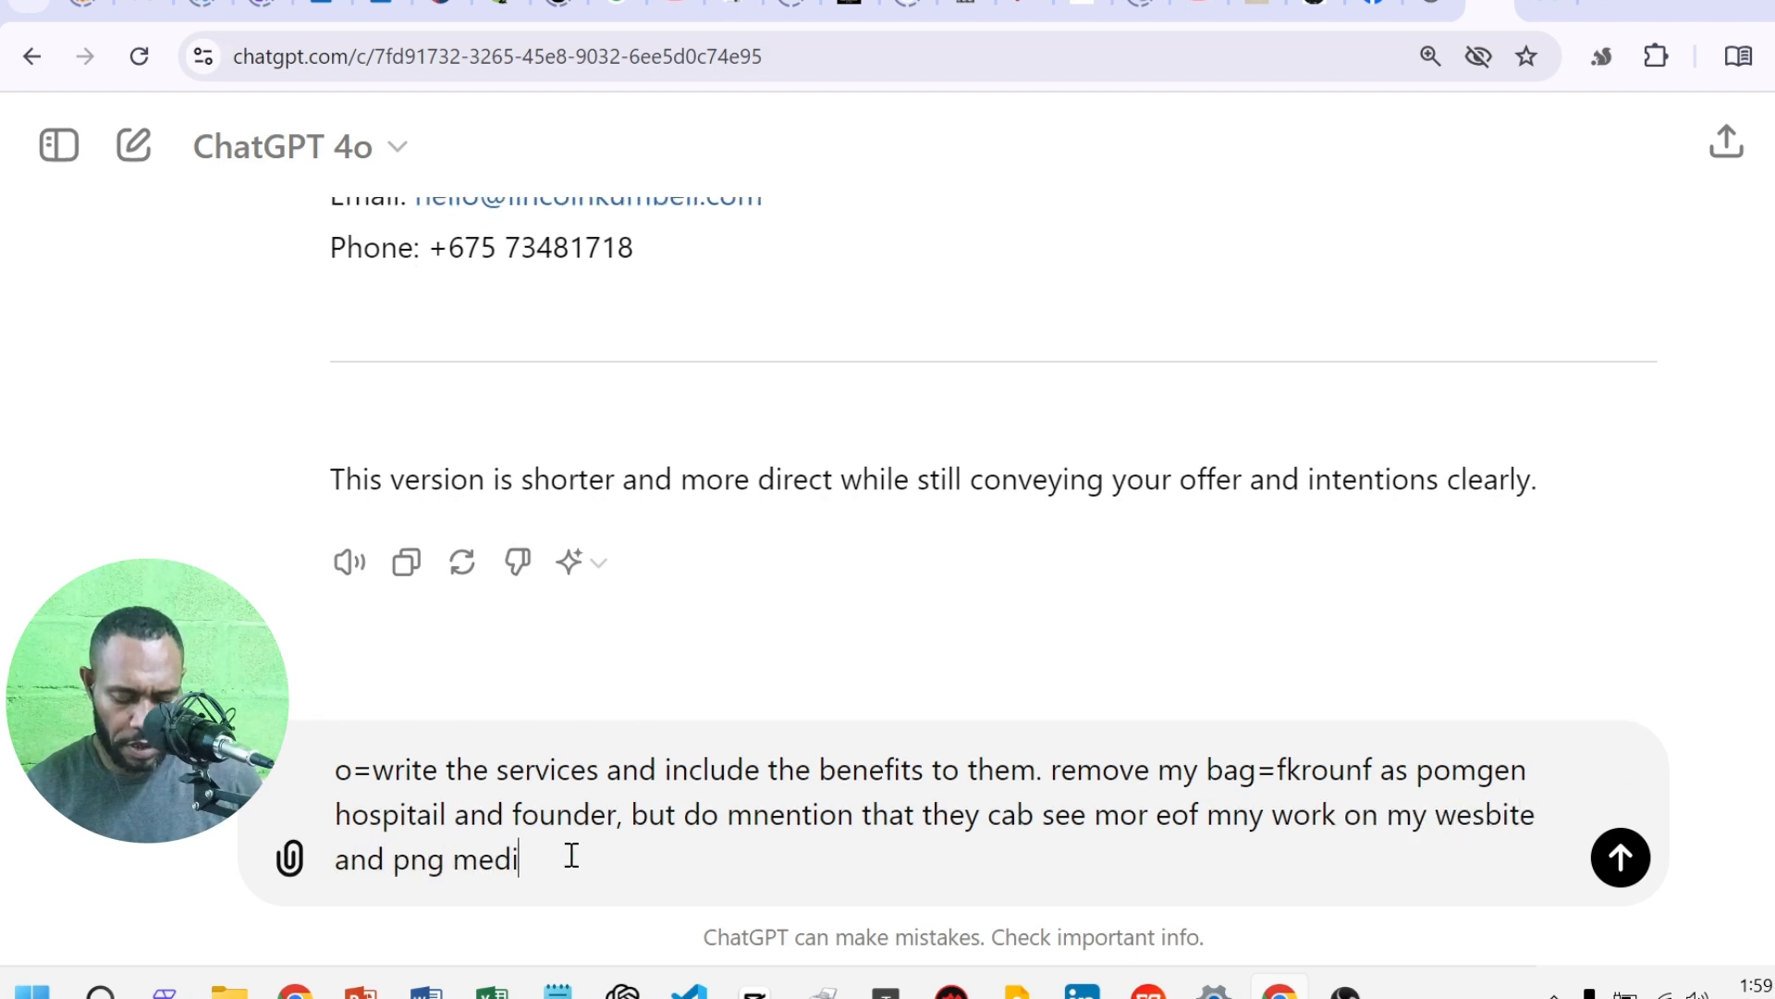
type("cal blog")
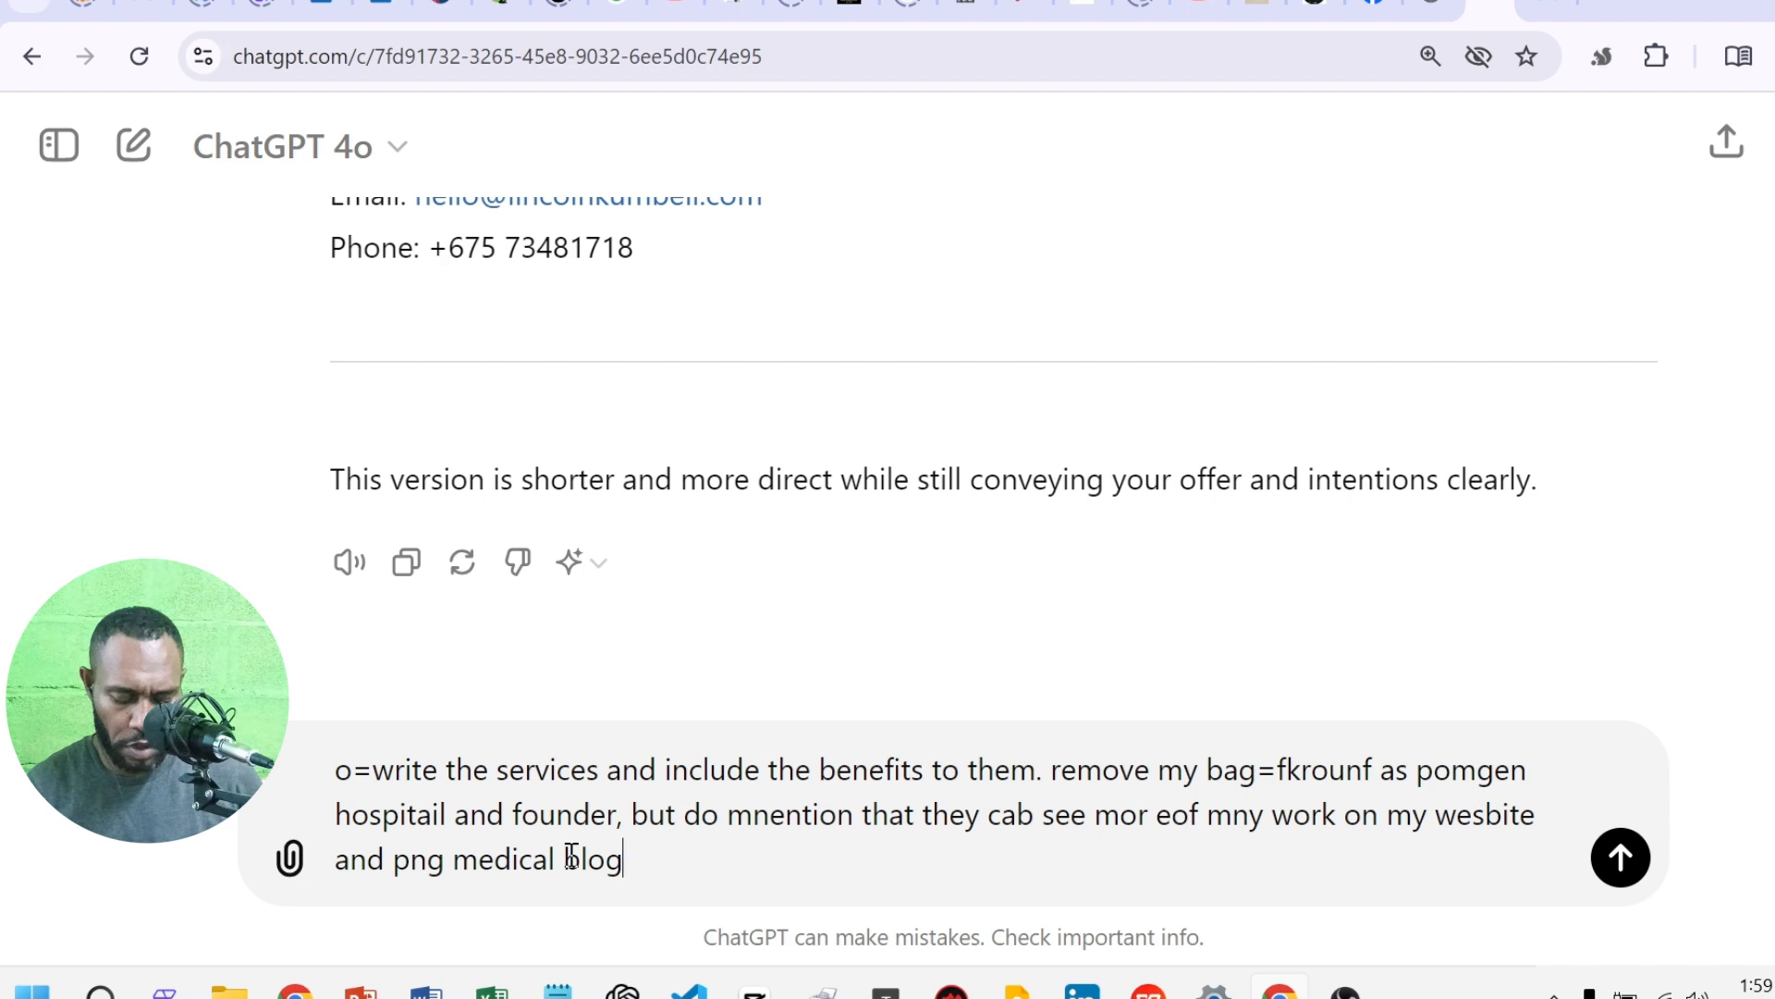
key("Return")
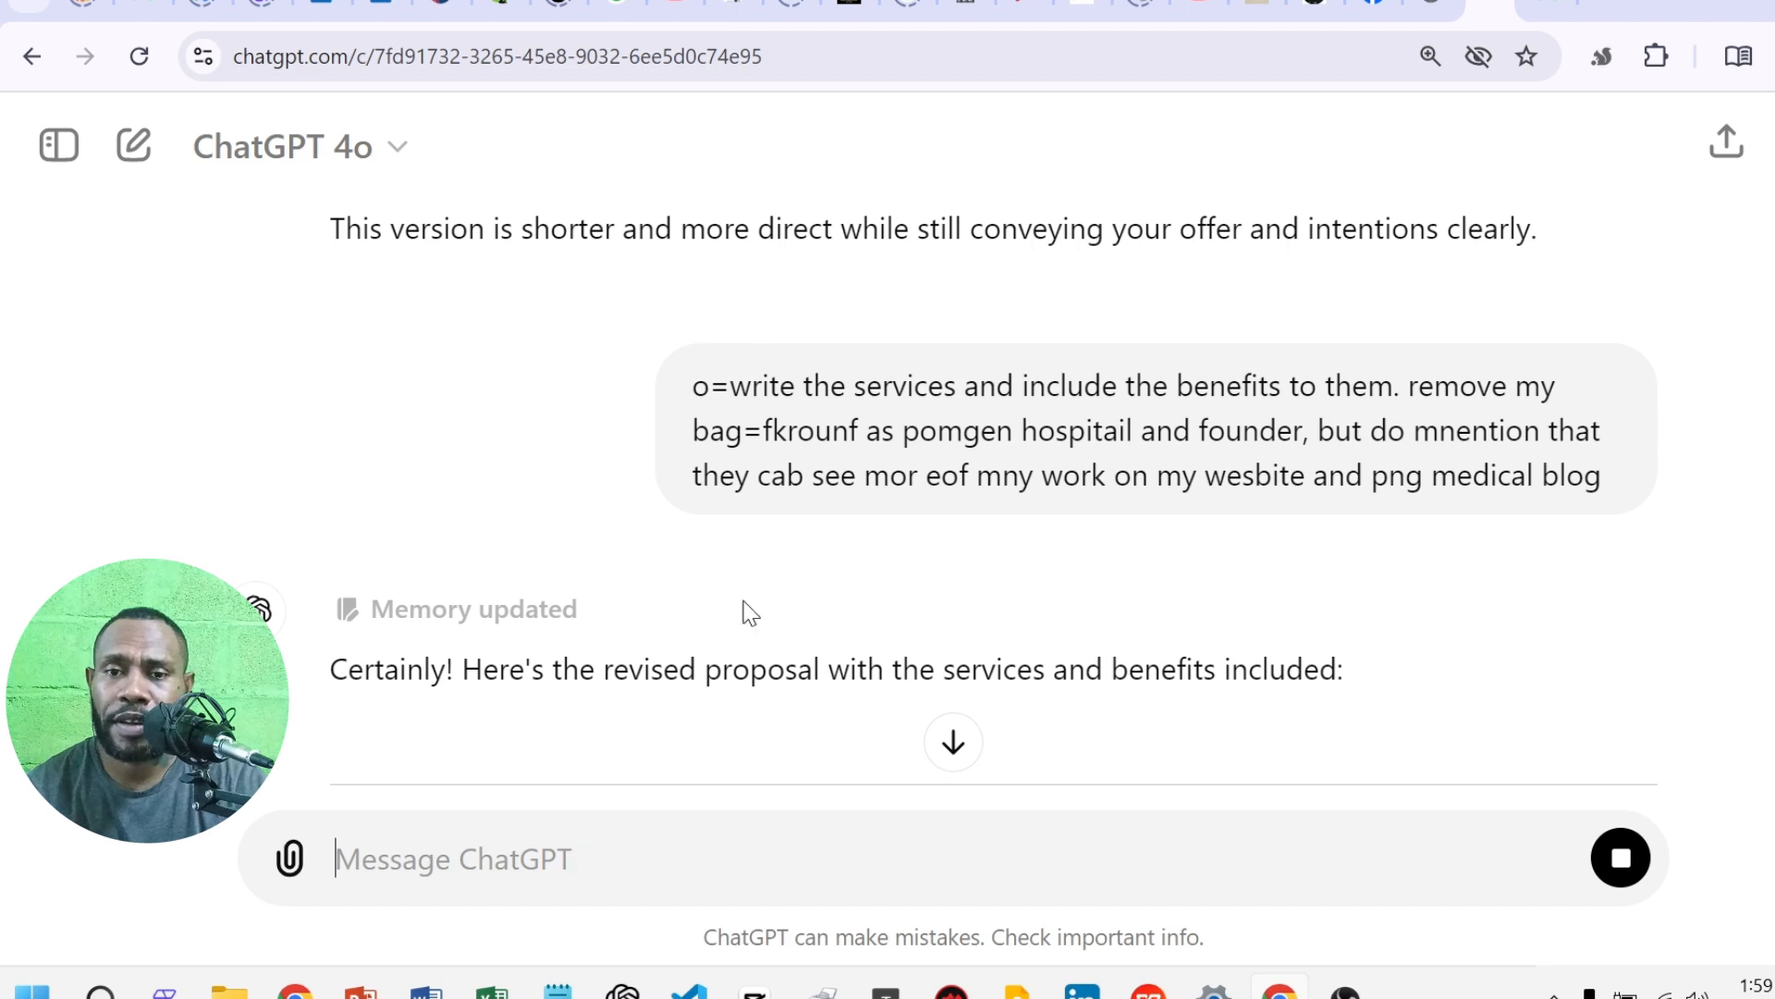
- Read through the new proposal, checking the introduction, the blog post offer, the listed benefits, the website mention and the sign-off
scroll(804, 564, "down", 5)
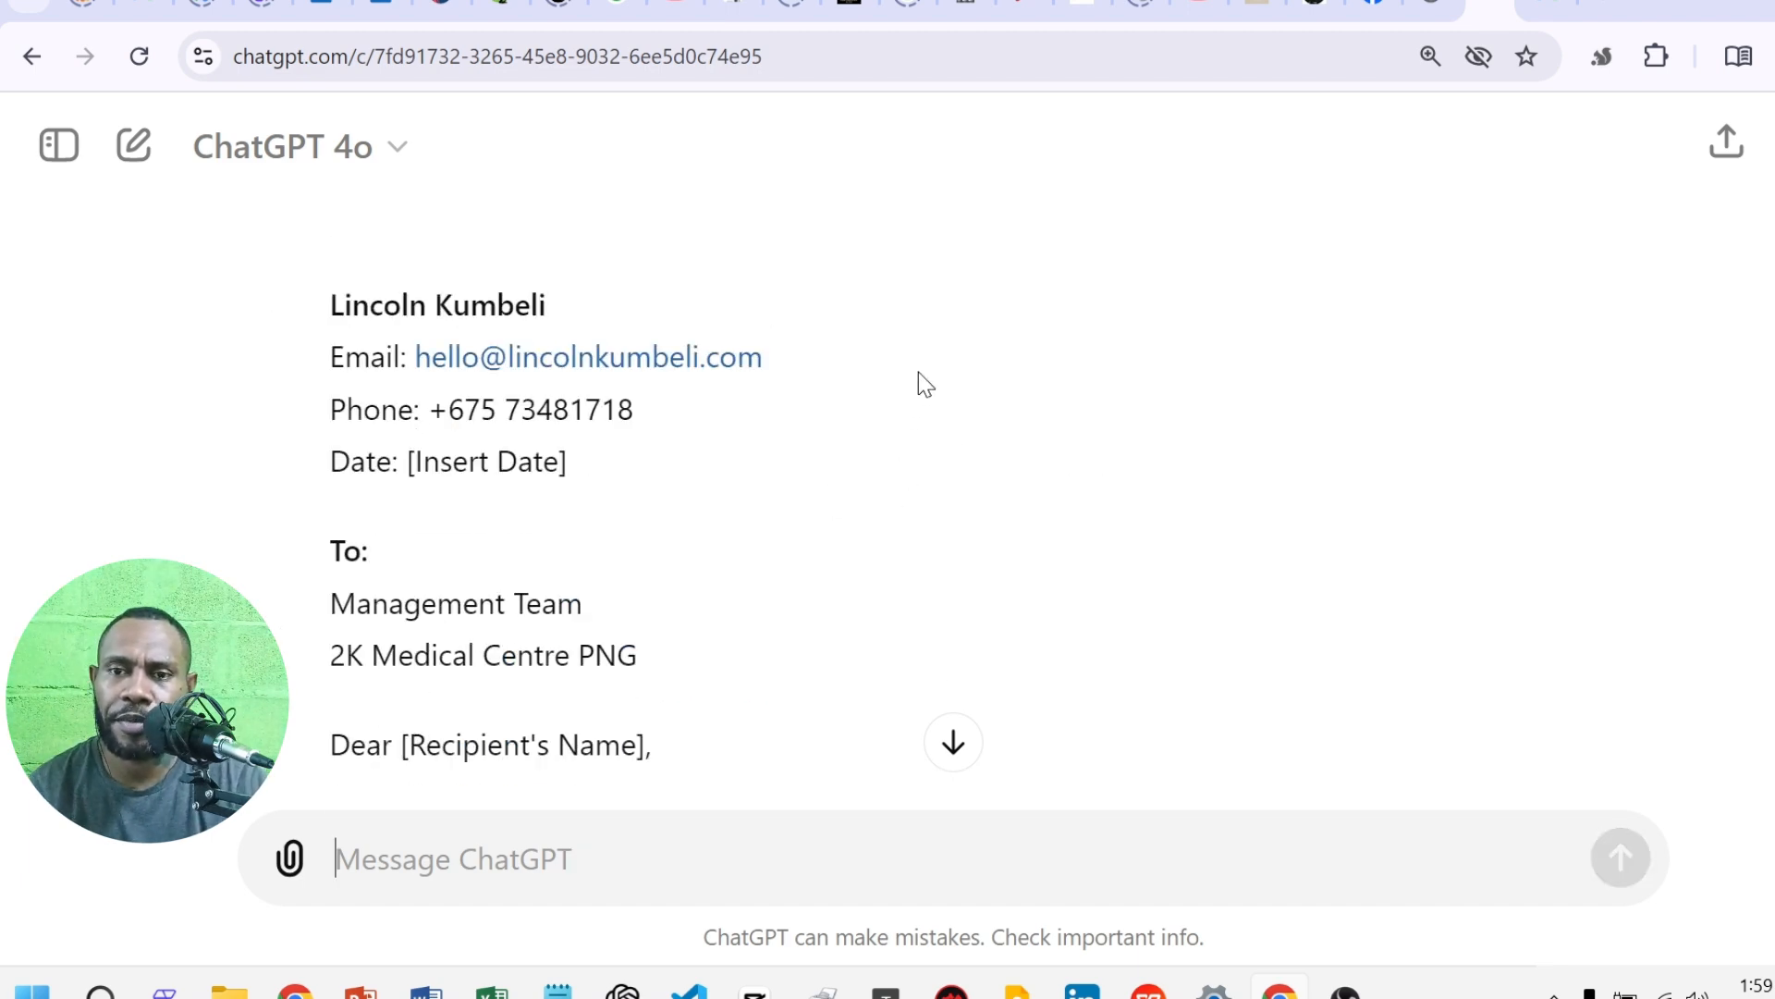
scroll(918, 371, "down", 5)
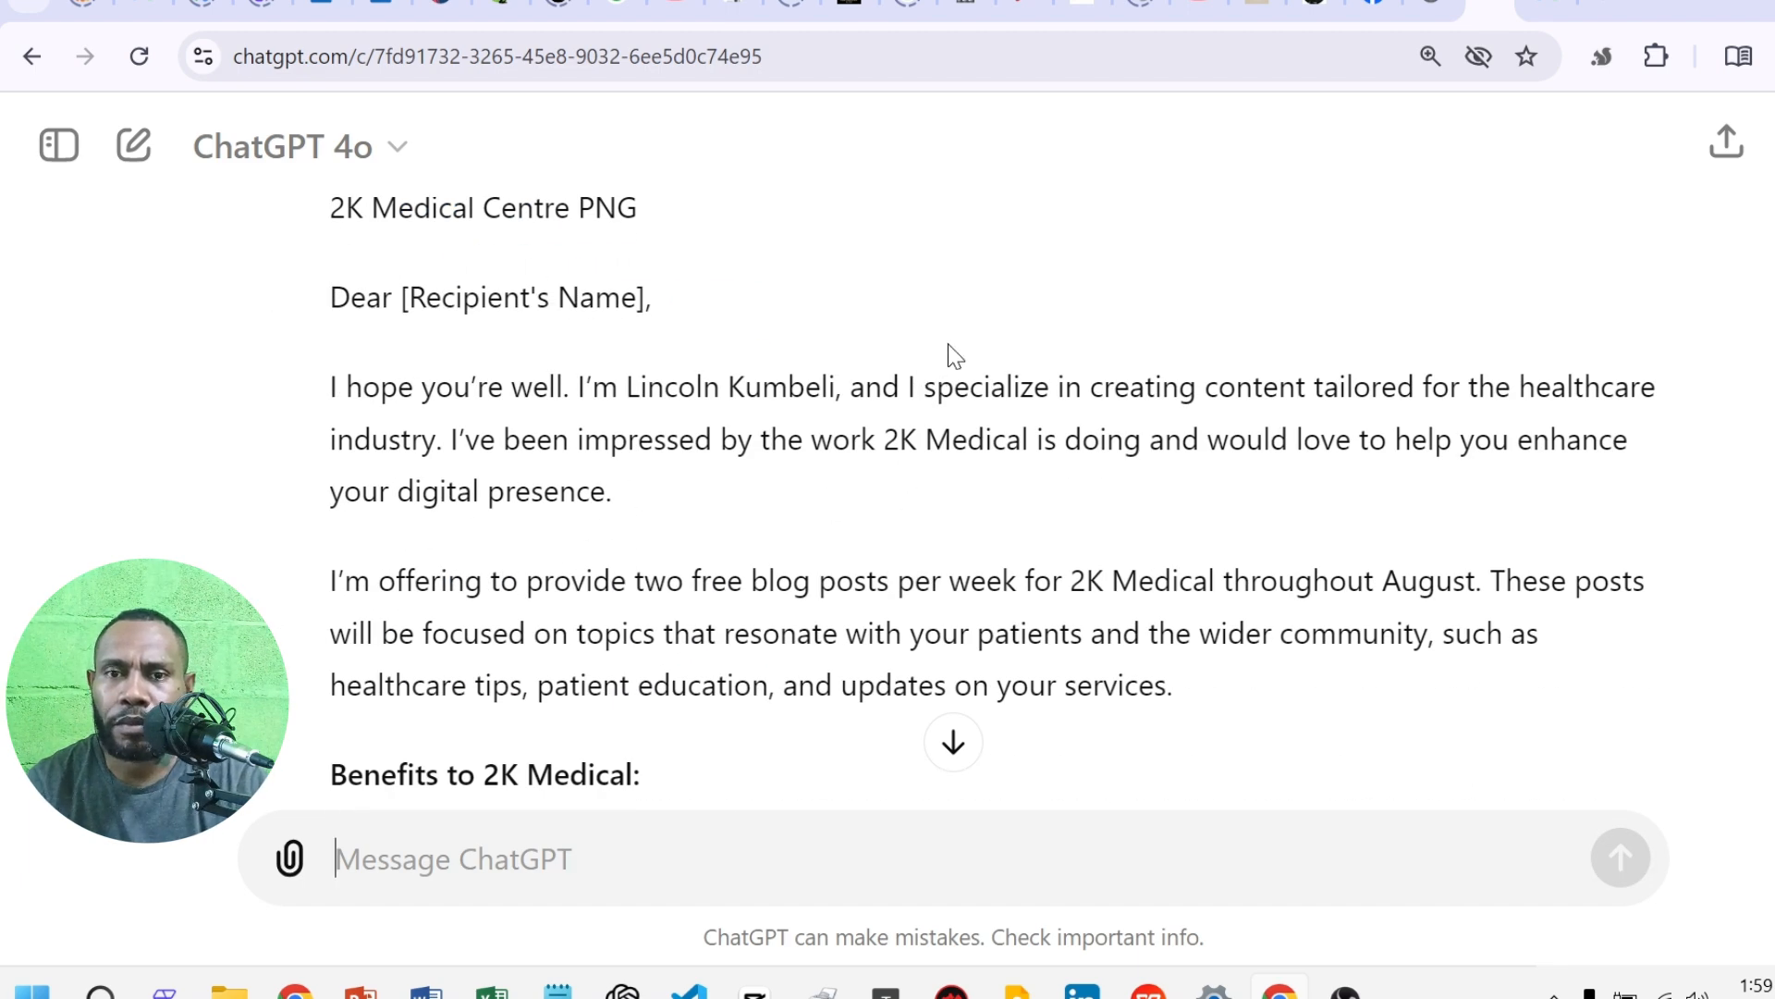
scroll(955, 356, "down", 5)
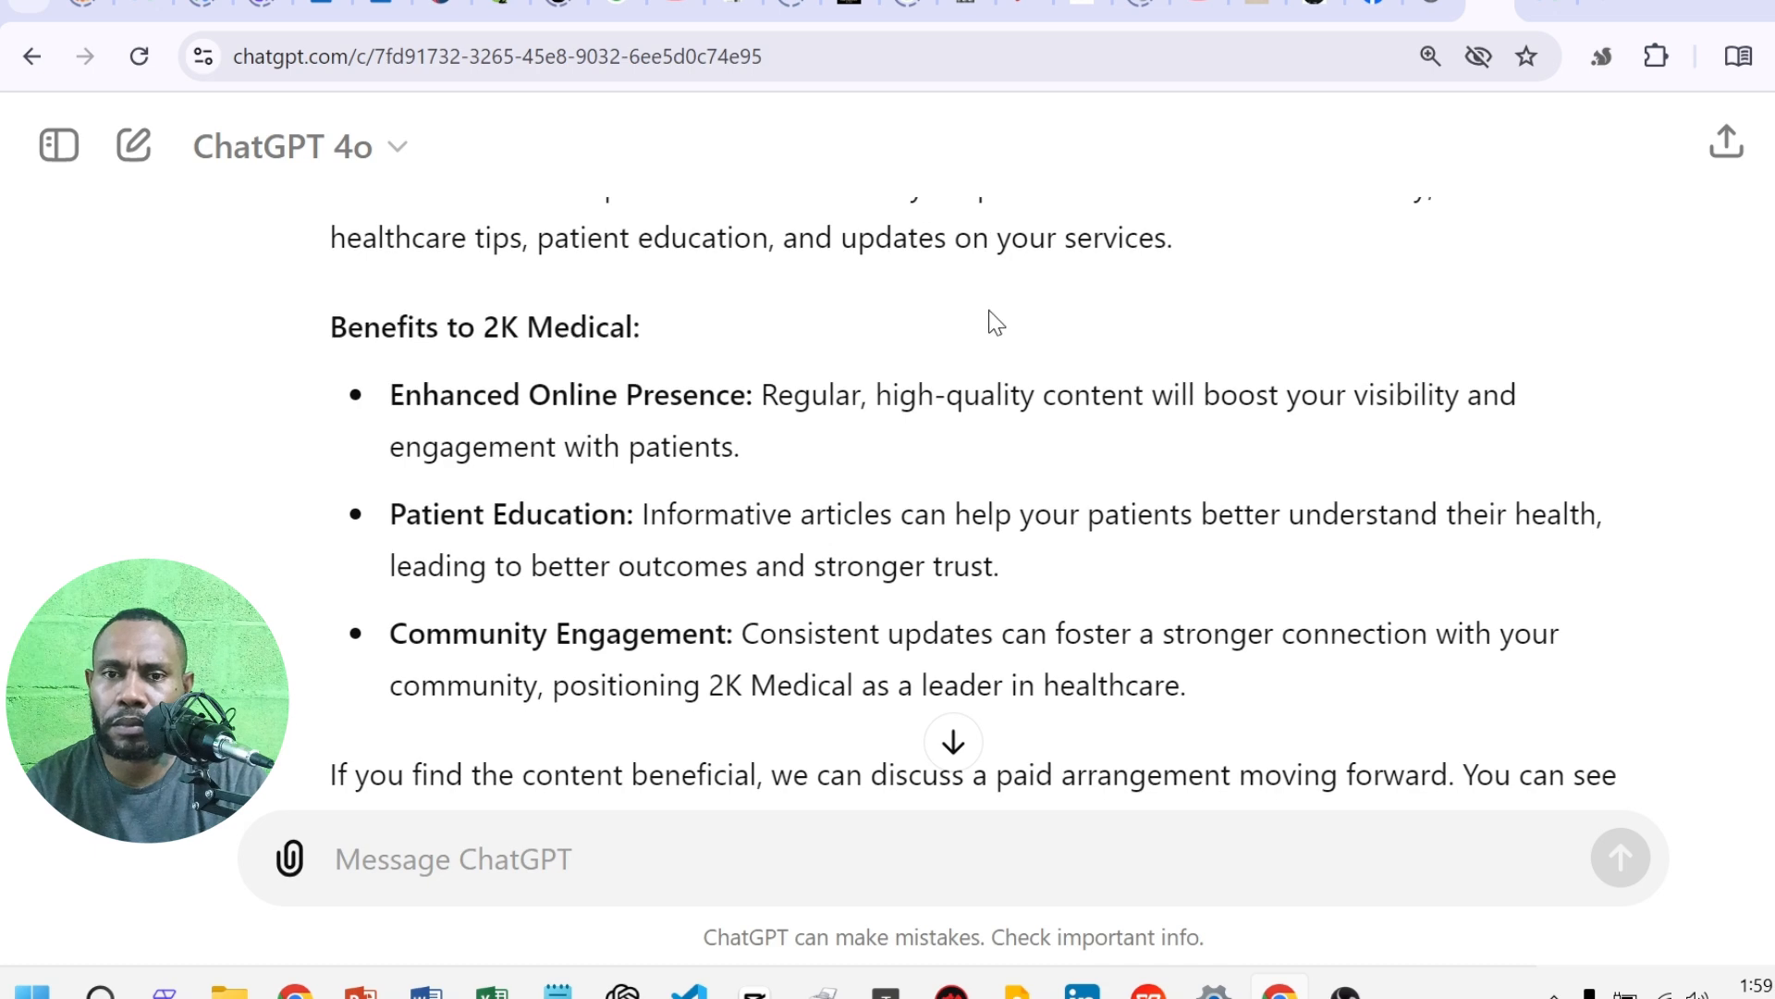
scroll(996, 323, "down", 2)
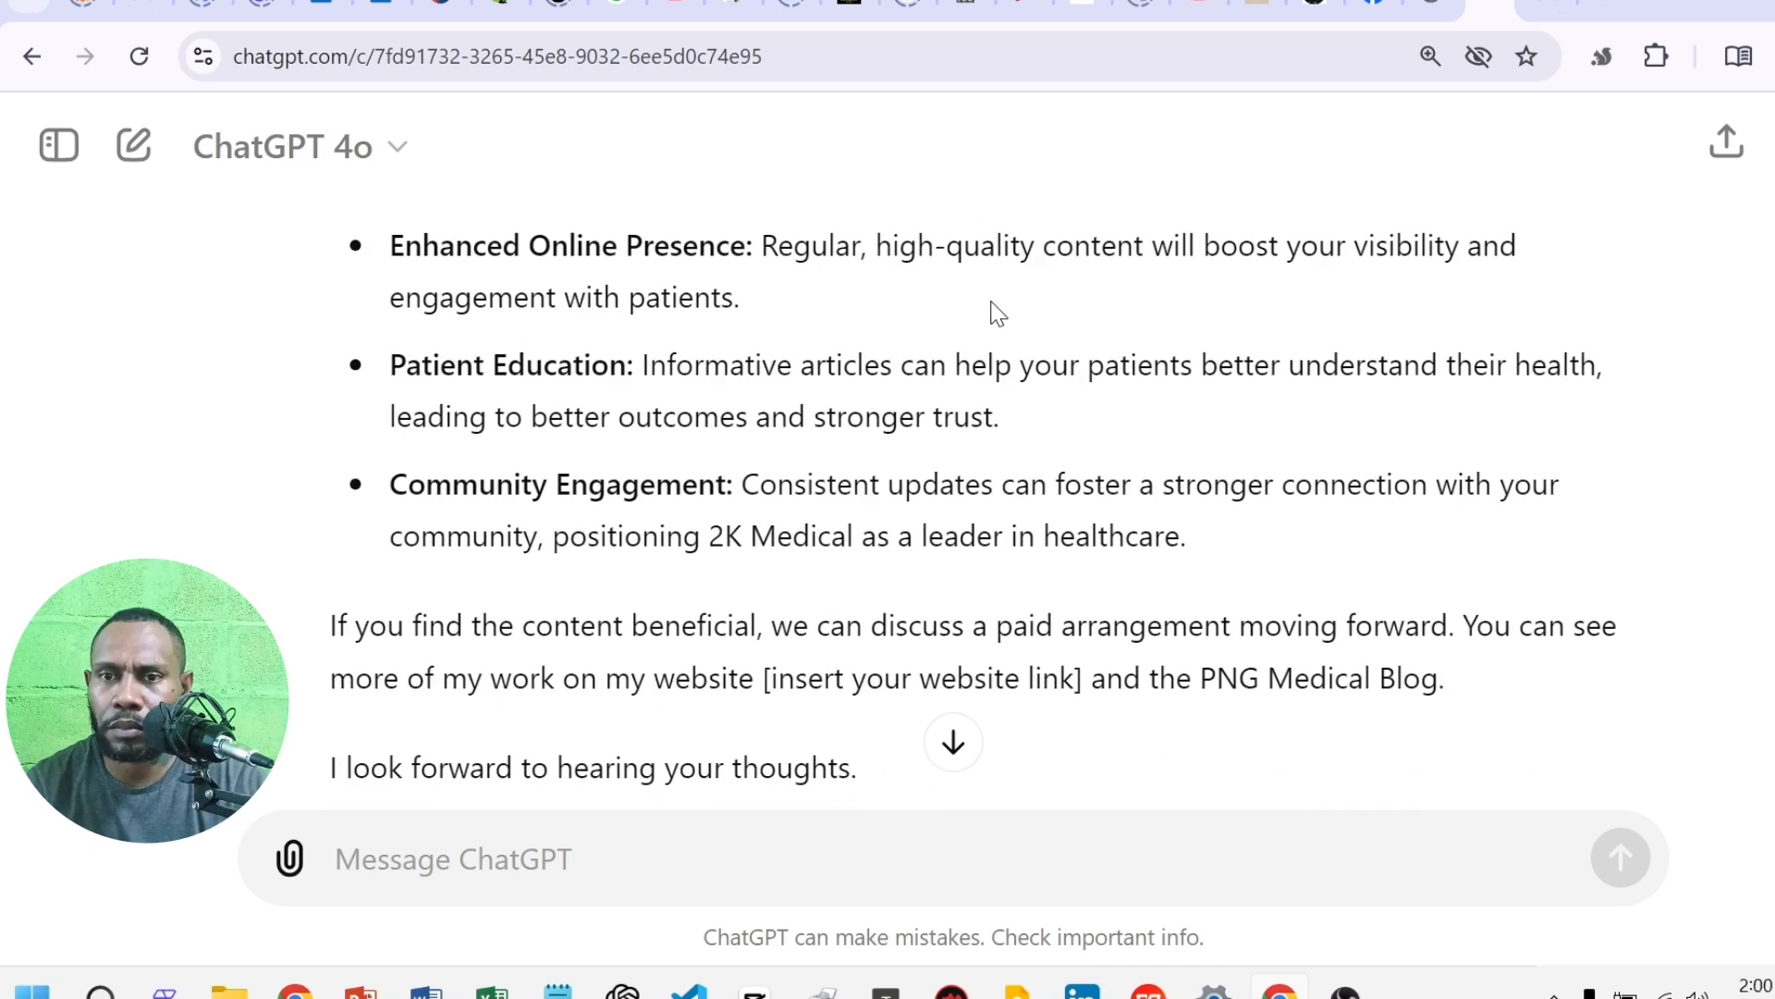
scroll(996, 314, "down", 4)
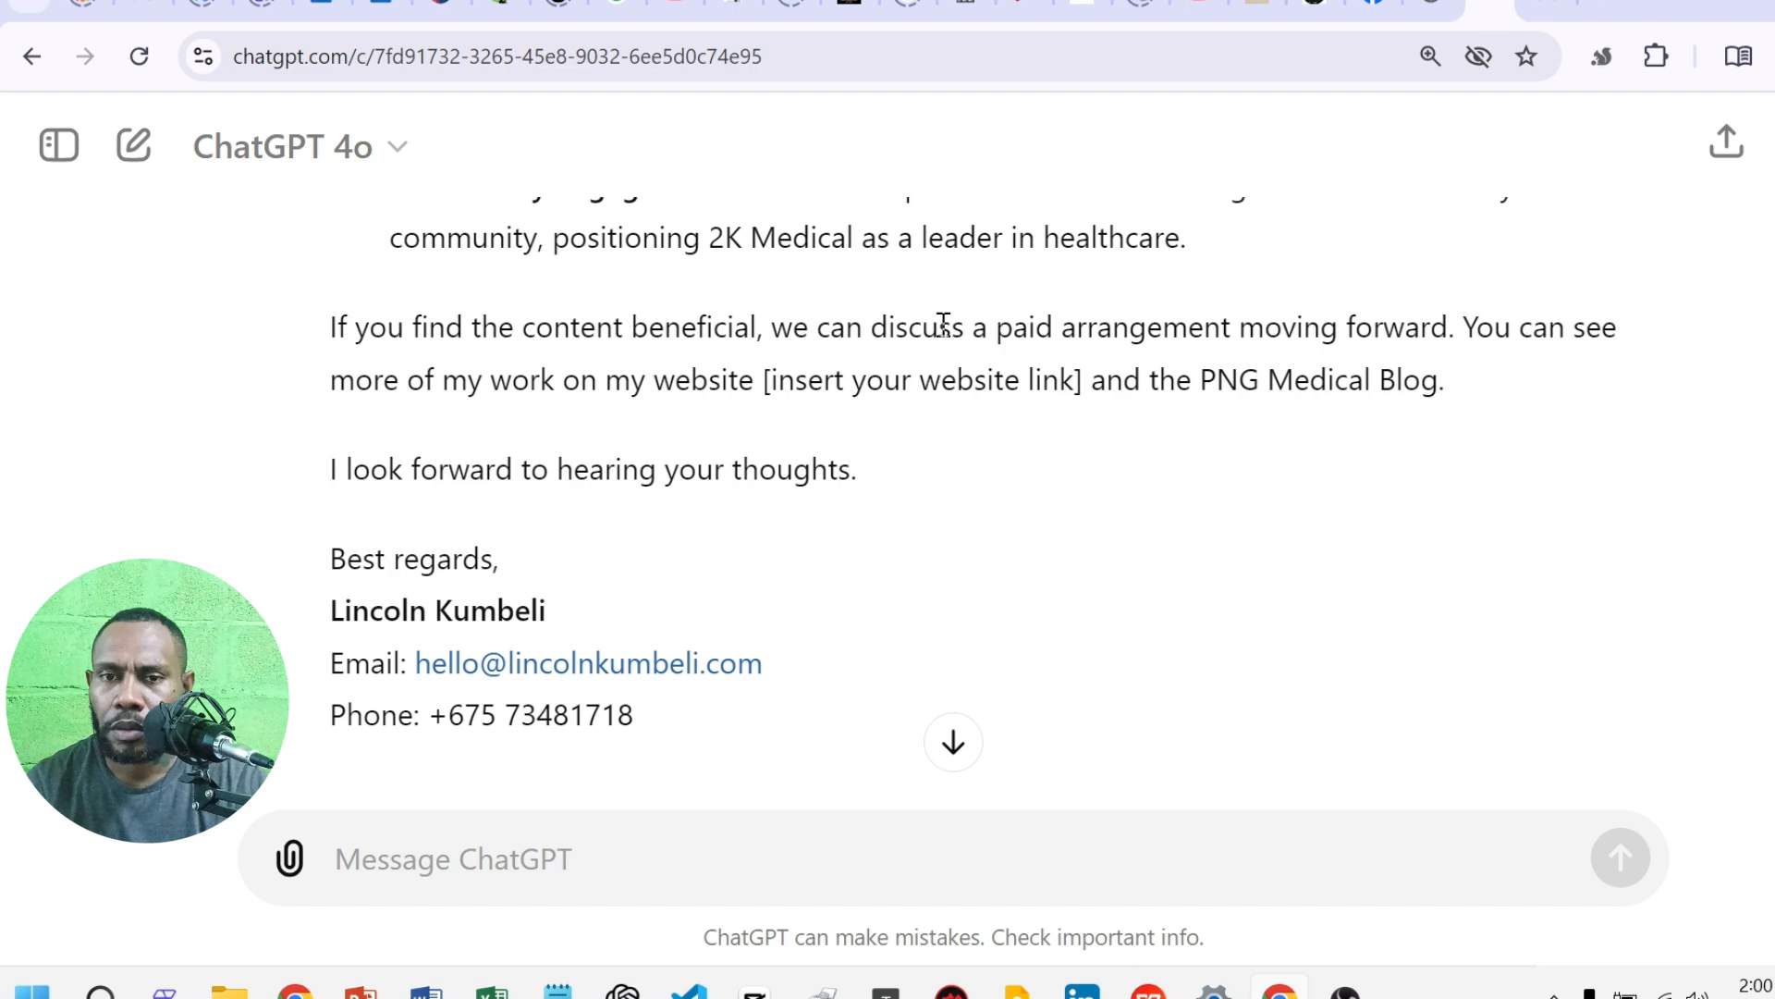
scroll(949, 329, "down", 4)
scroll(947, 327, "up", 4)
scroll(648, 518, "down", 6)
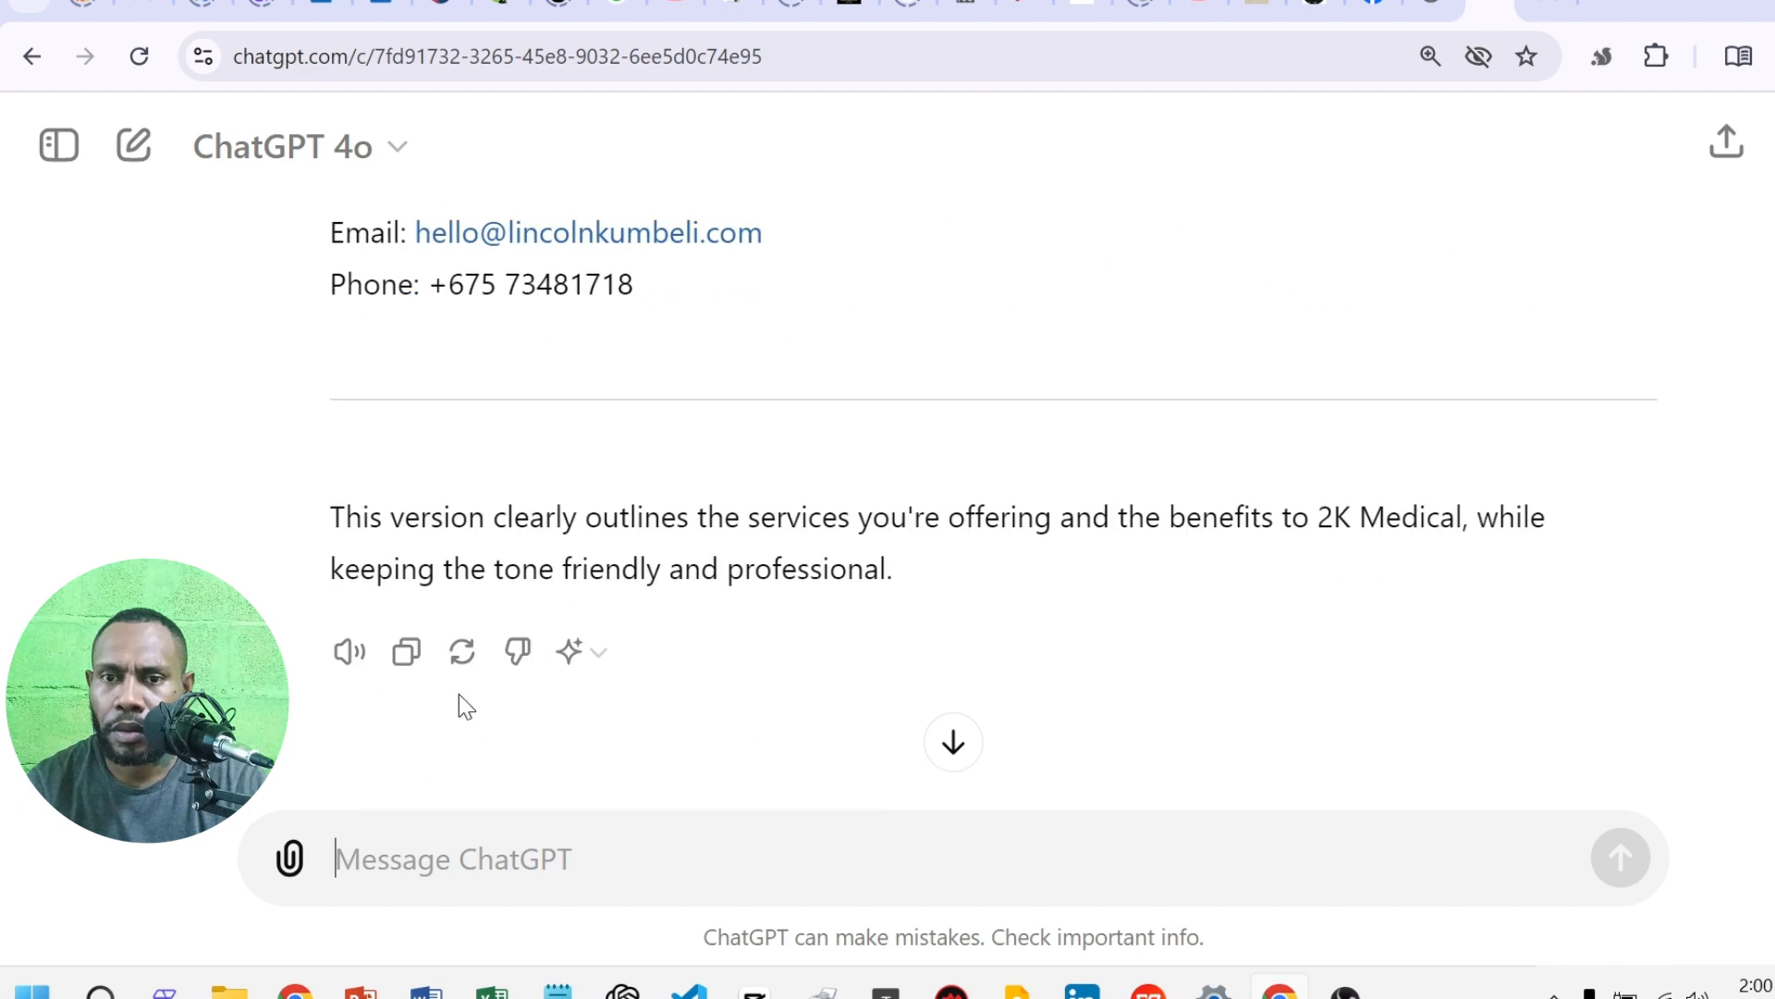
- Copy the whole proposal response, switch to Gmail and paste it into the body of the new message
left_click(408, 653)
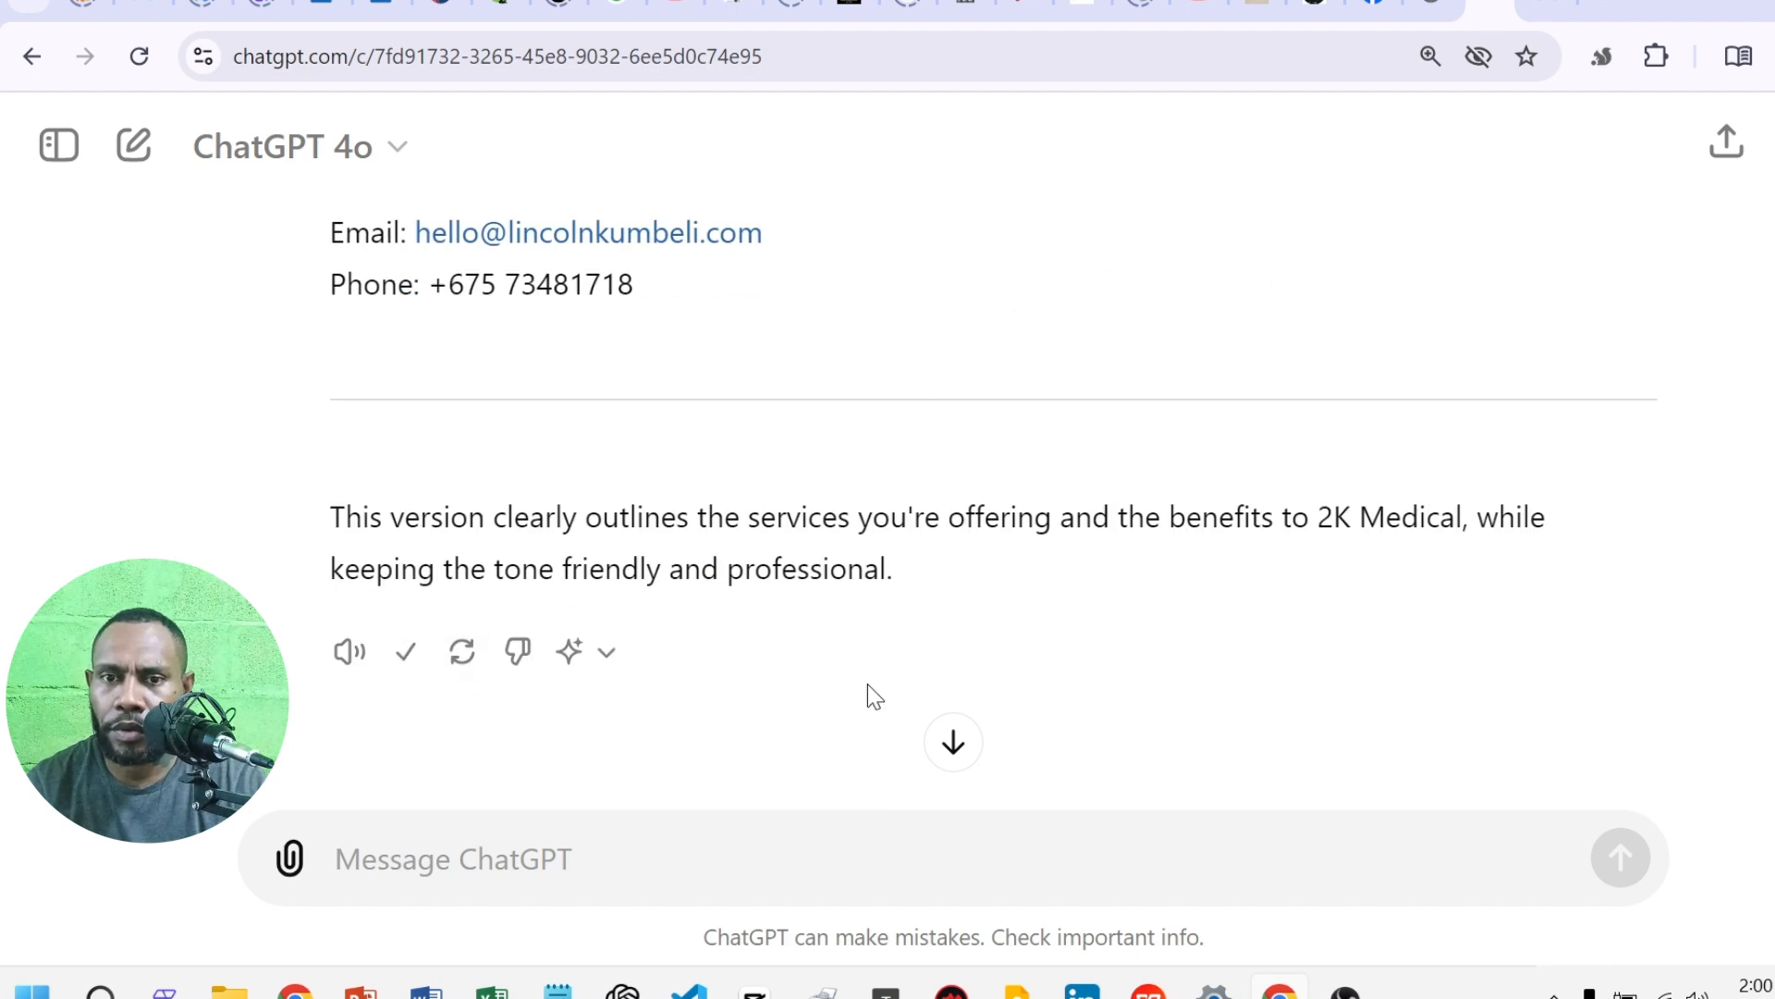
left_click(1544, 7)
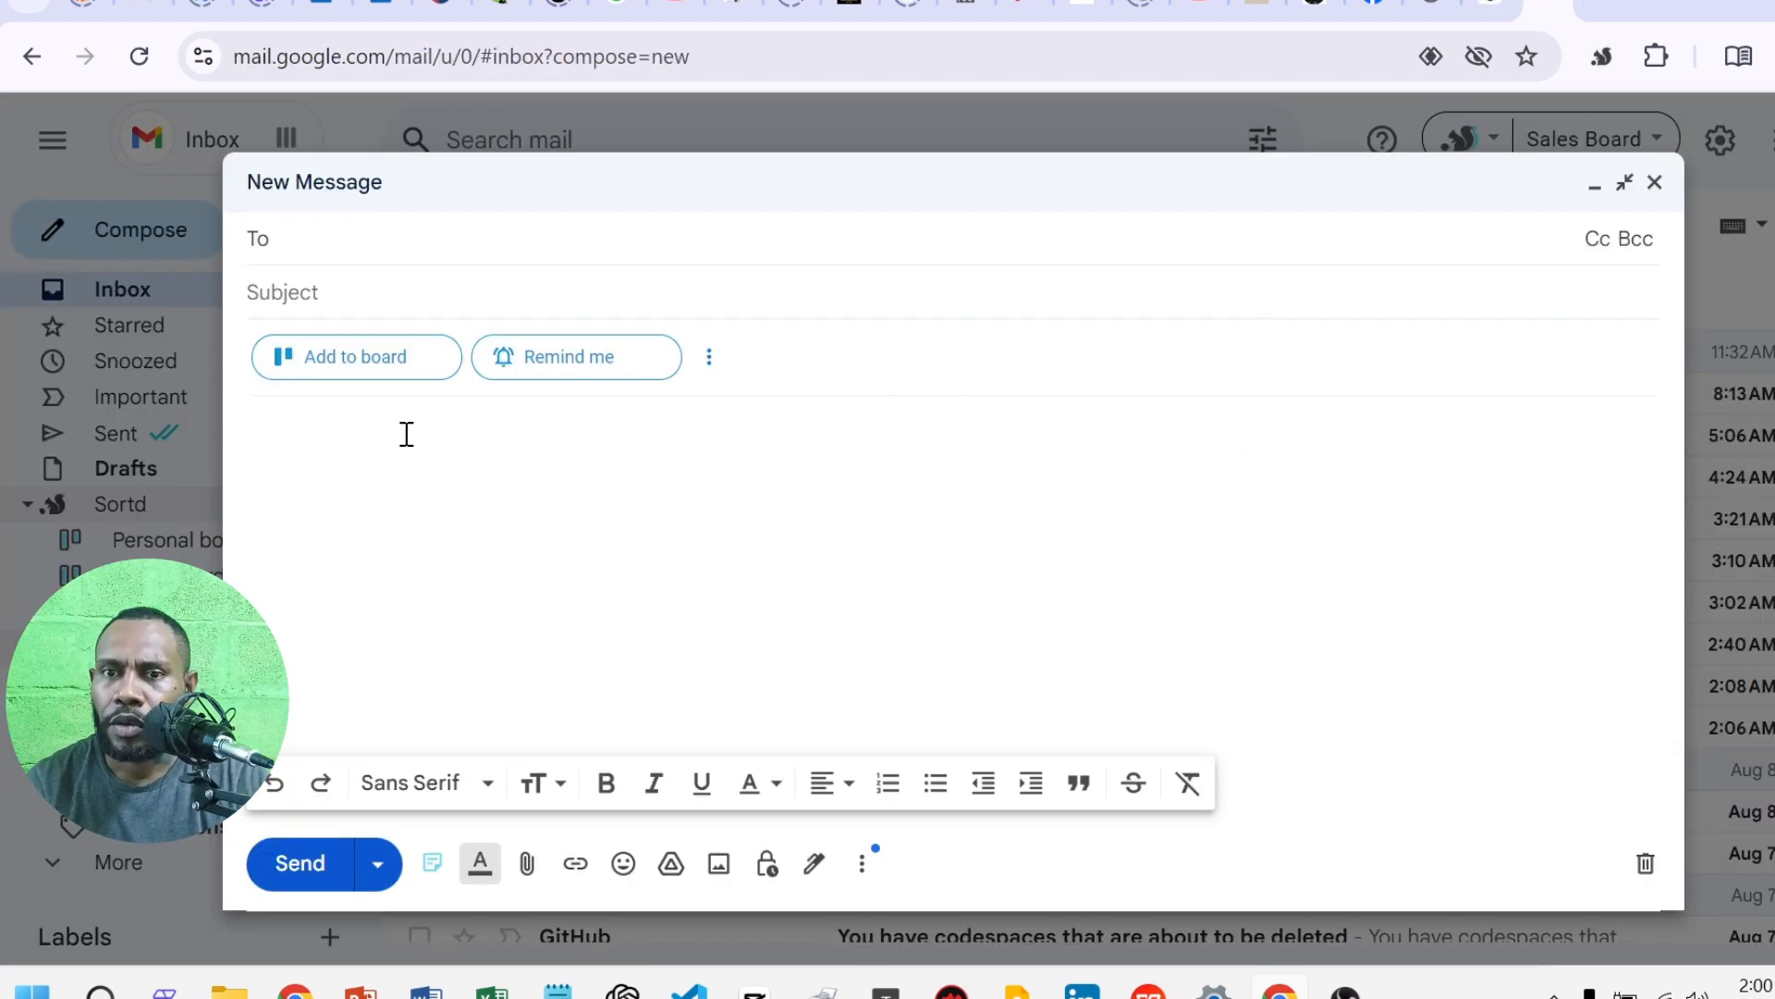
left_click(407, 433)
right_click(364, 435)
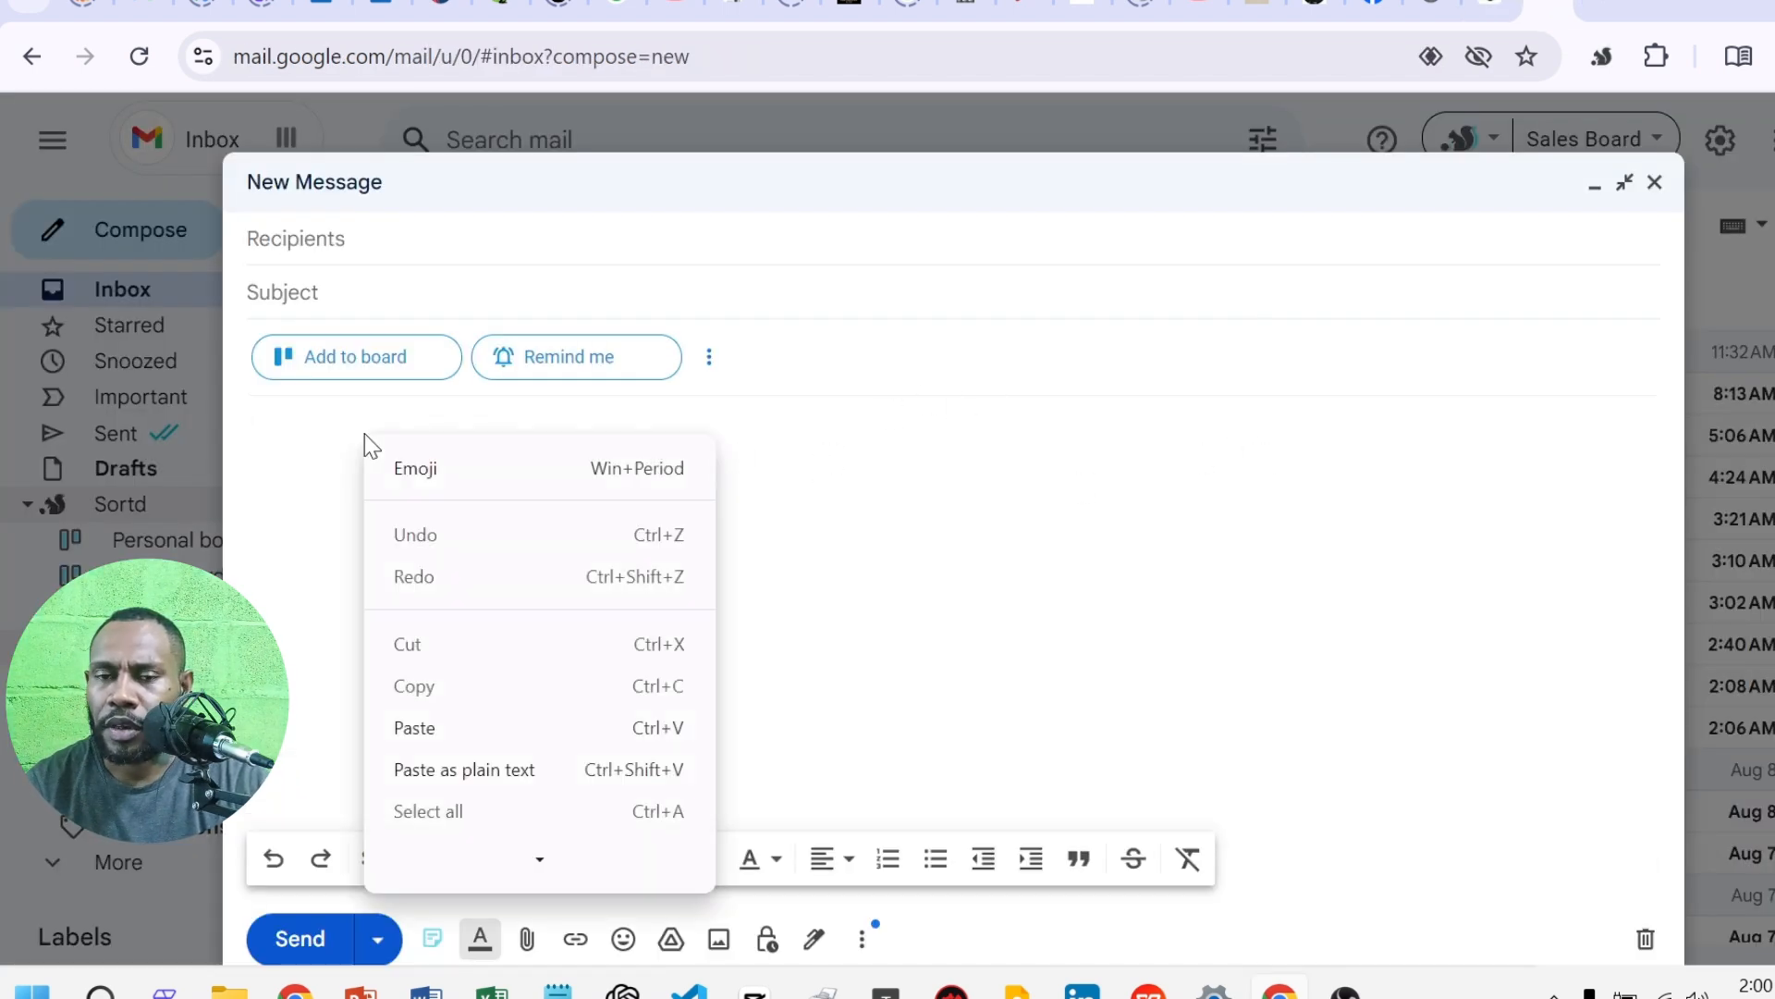
left_click(456, 720)
scroll(792, 614, "up", 15)
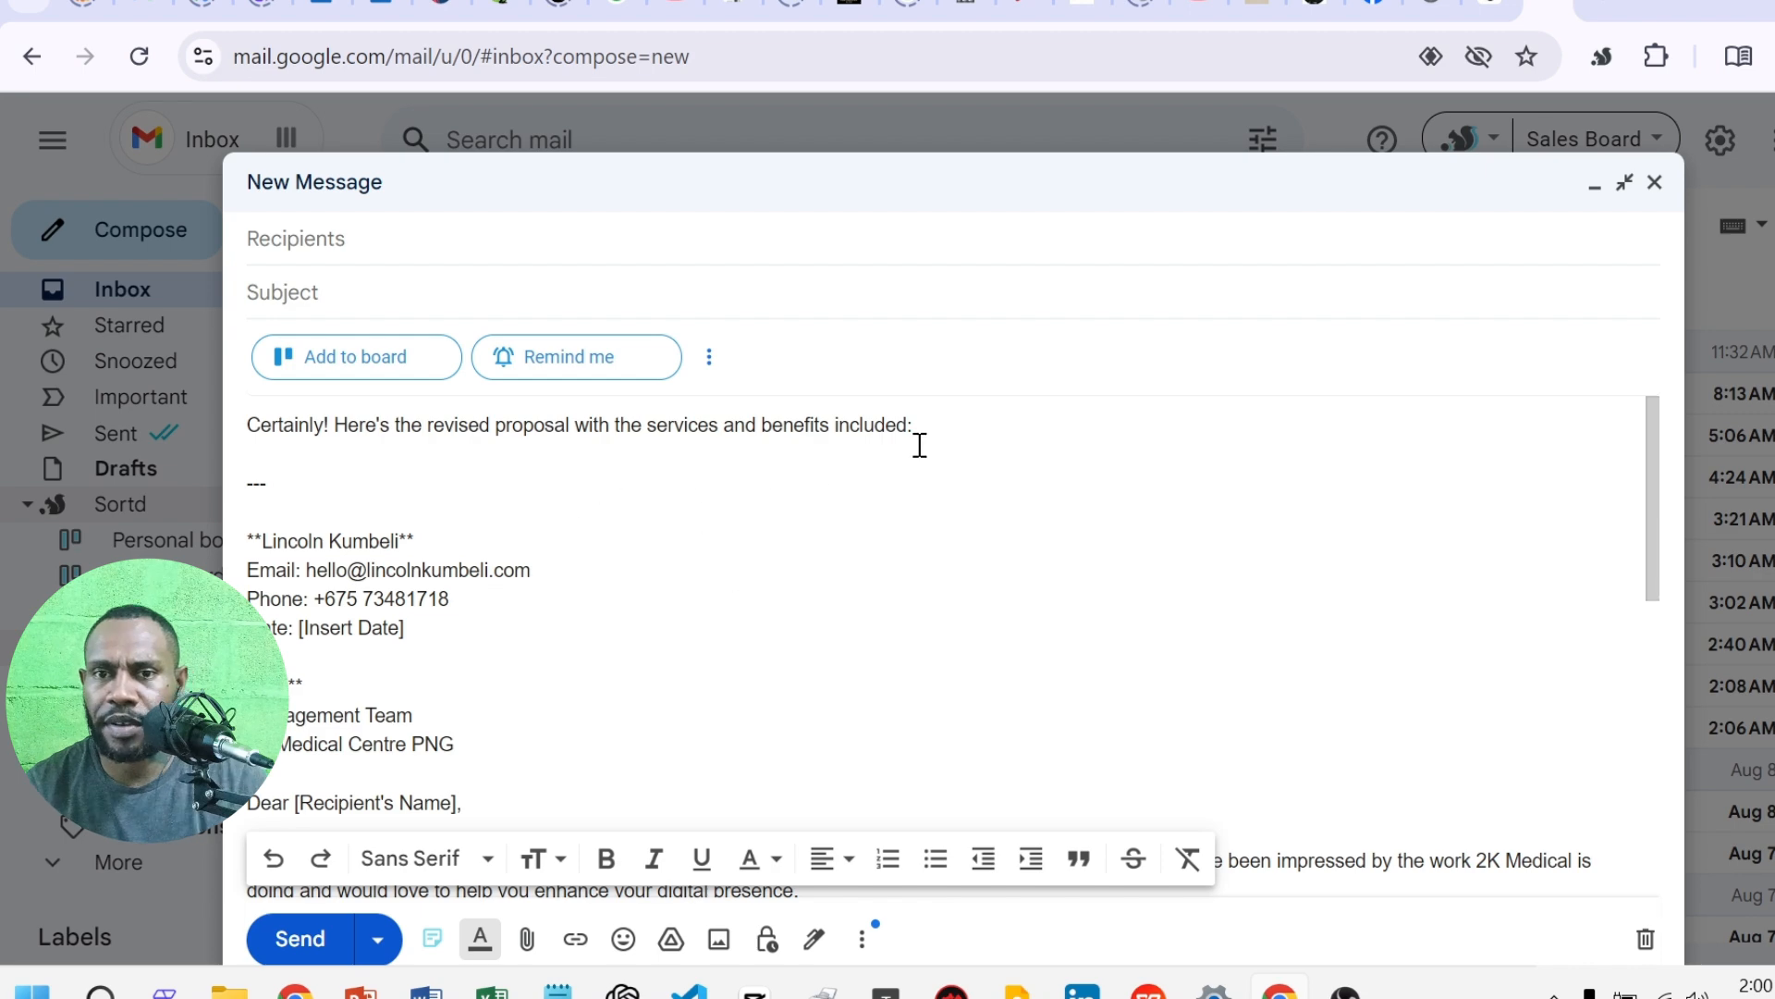
- Delete ChatGPT's introductory line, the dashes and the asterisks around the sender's name at the start of the message
left_click_drag(261, 542, 134, 425)
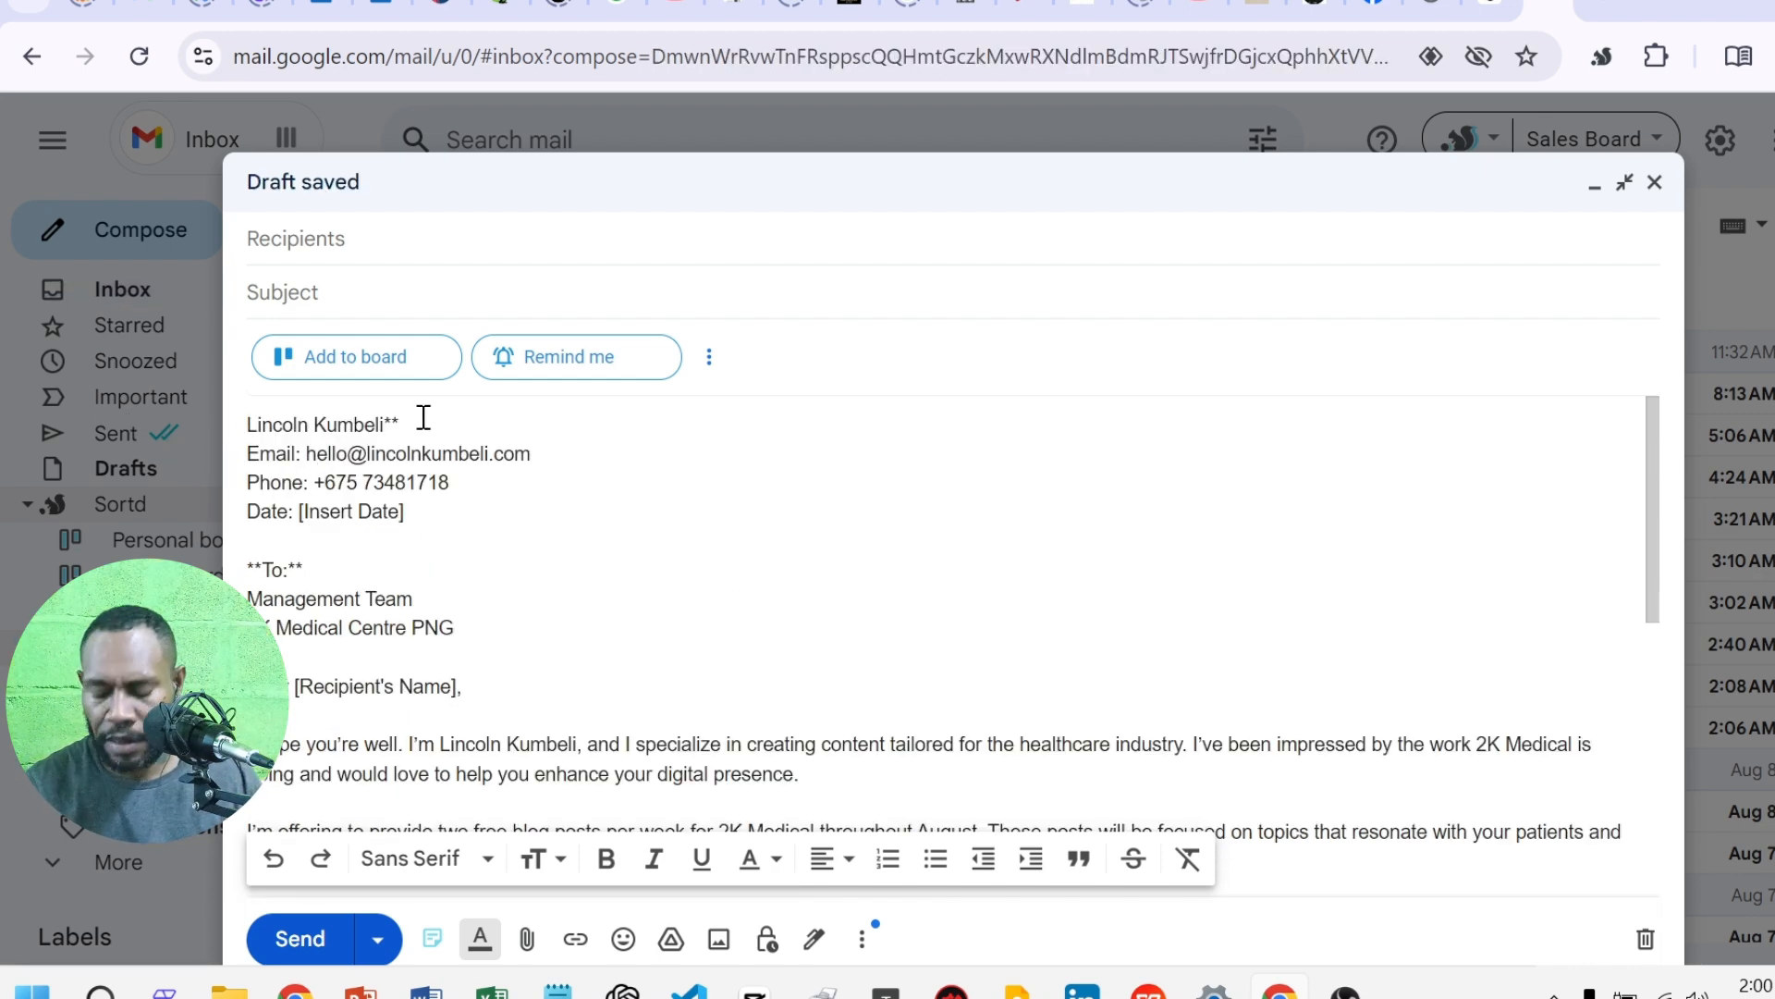
key("BackSpace")
key("BackSpace")
key("BackSpace")
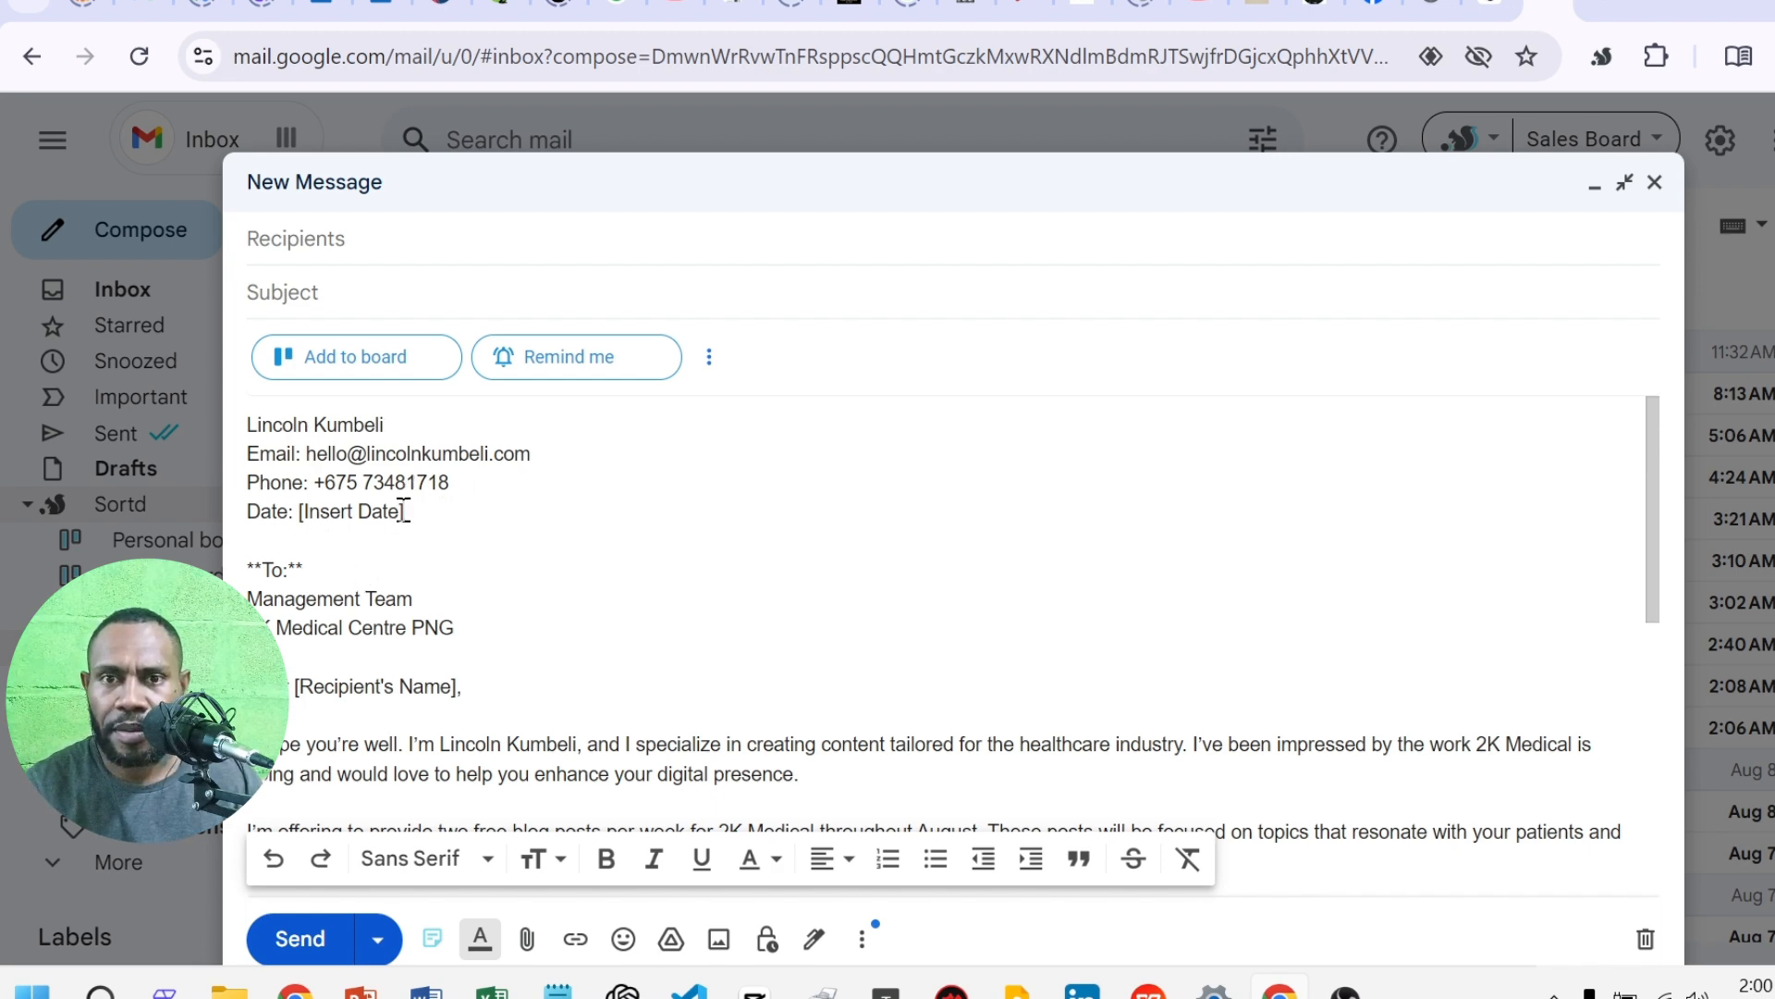
- Replace the date placeholder with "Friday August 9th, 2024" and delete the "**To:**" line above "Management Team"
left_click_drag(404, 510, 301, 514)
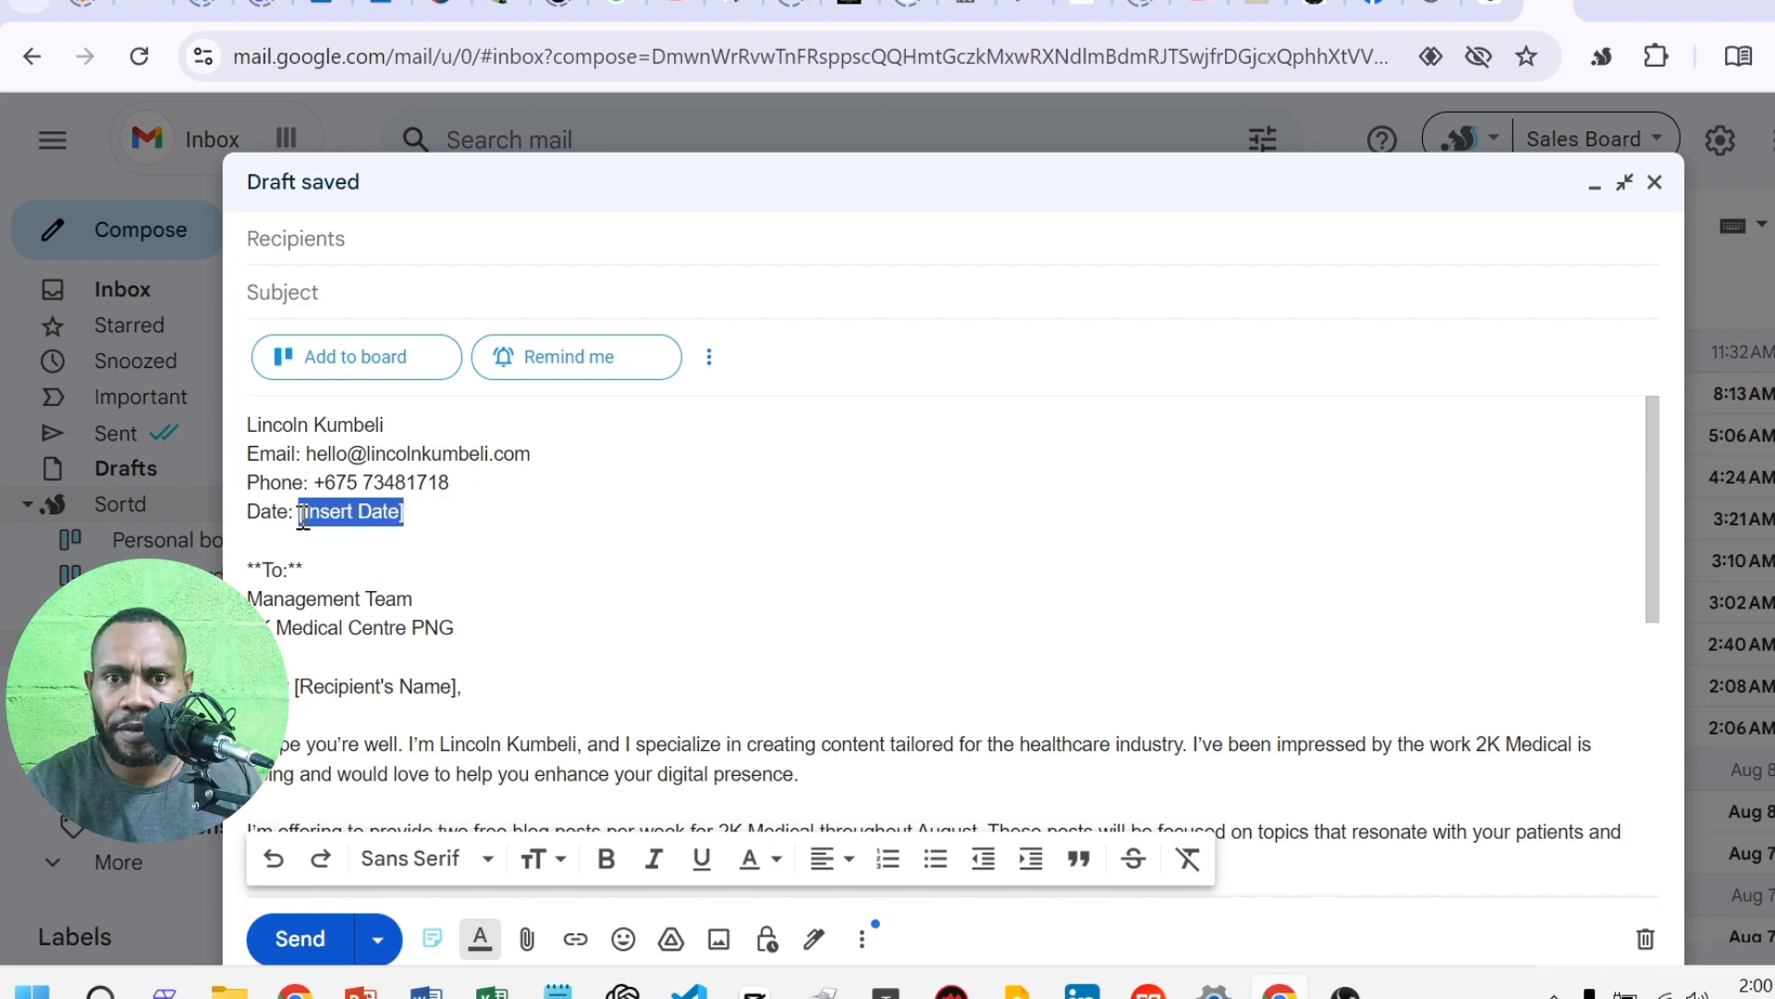
key("BackSpace")
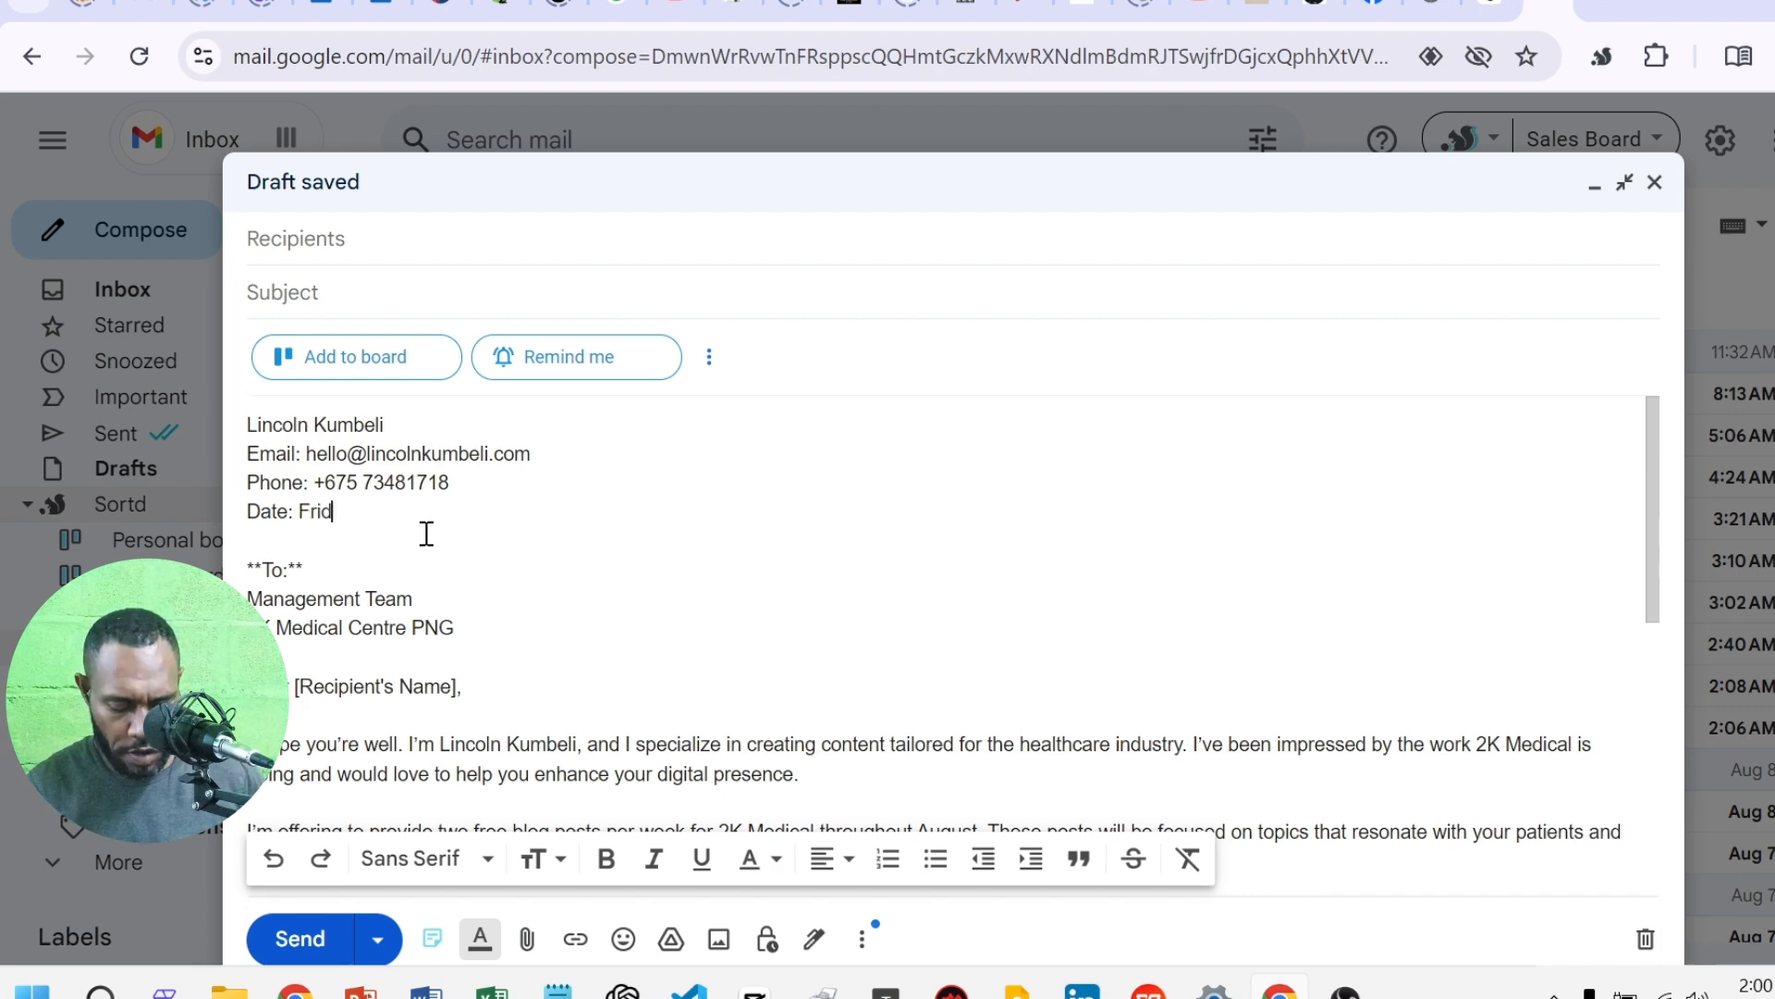
type("Fridd")
key("BackSpace")
type("ay ")
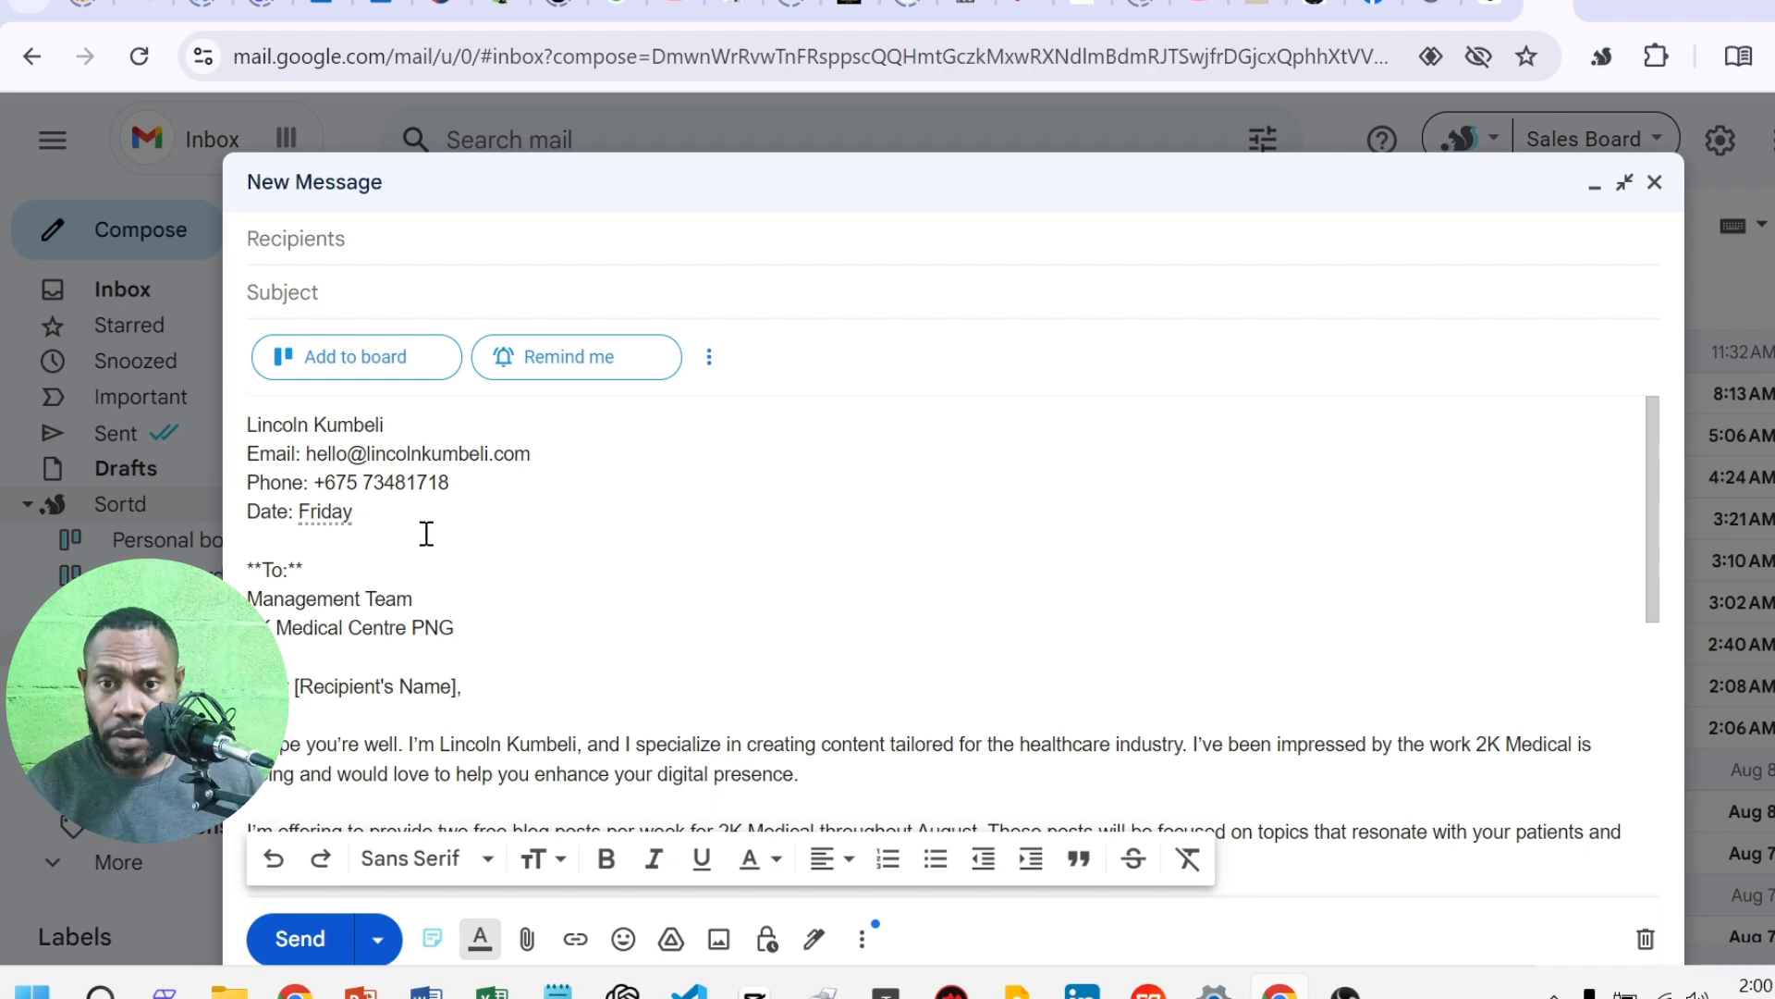
type("august")
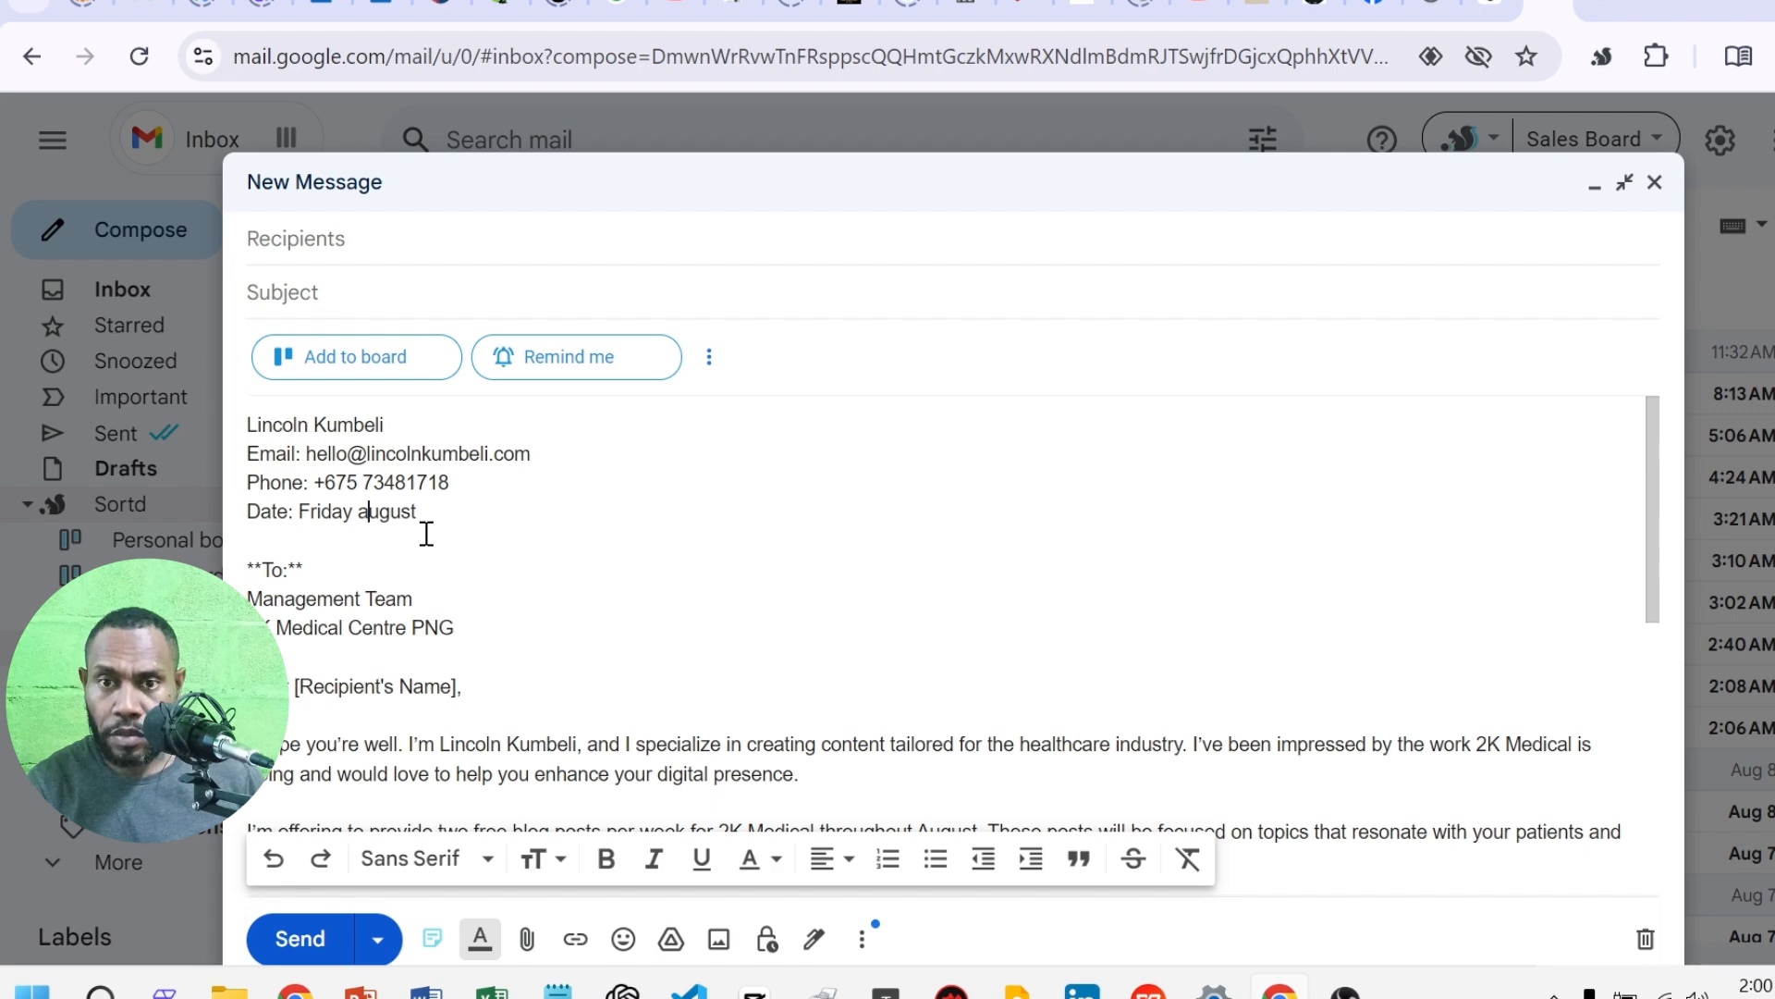
key("BackSpace")
type("A")
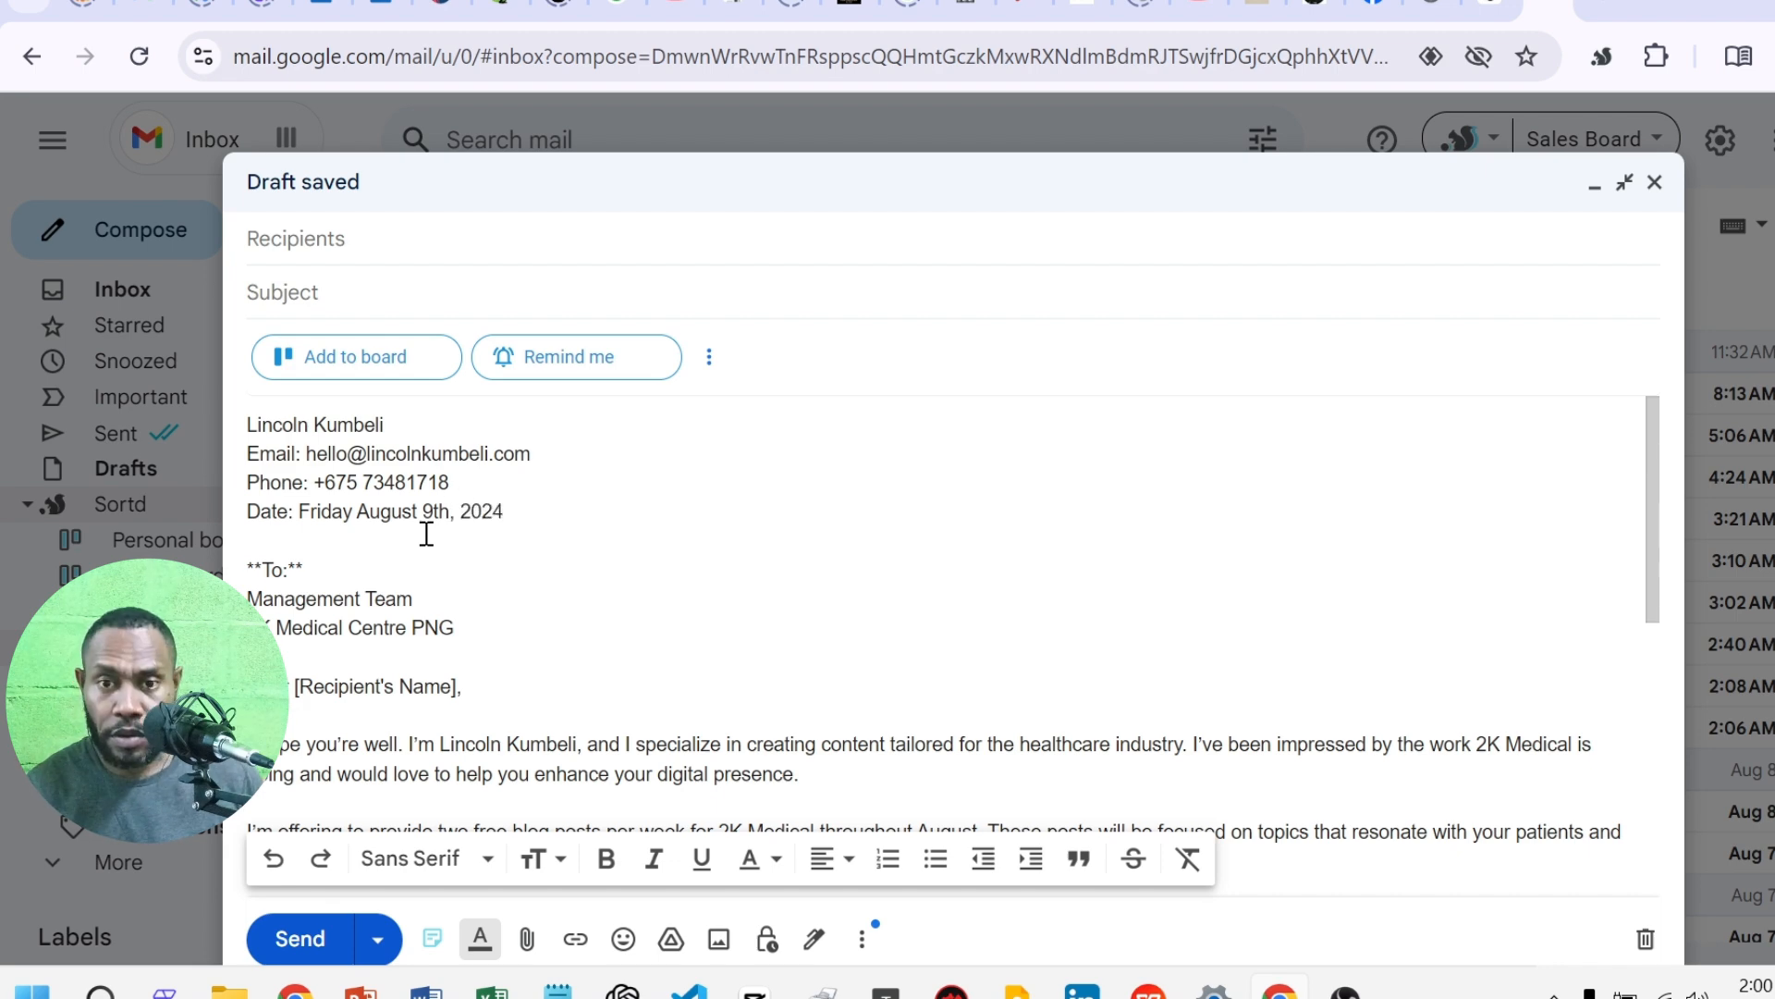
key("Left")
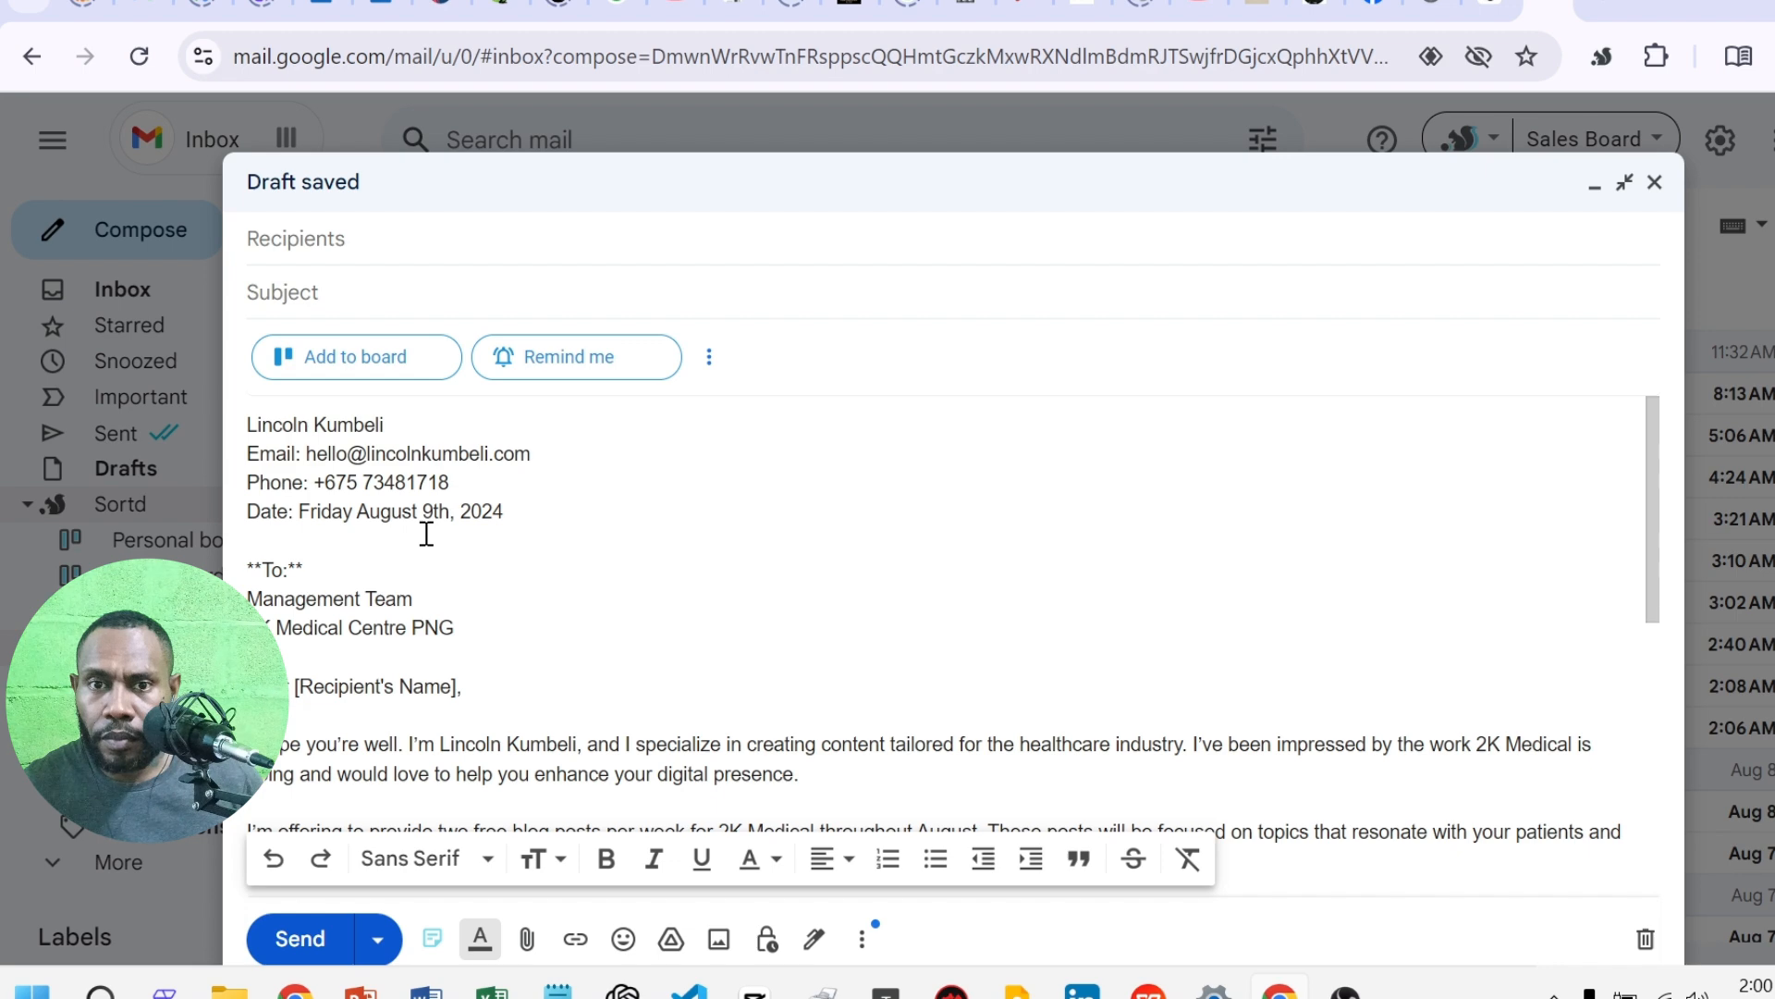
key("BackSpace")
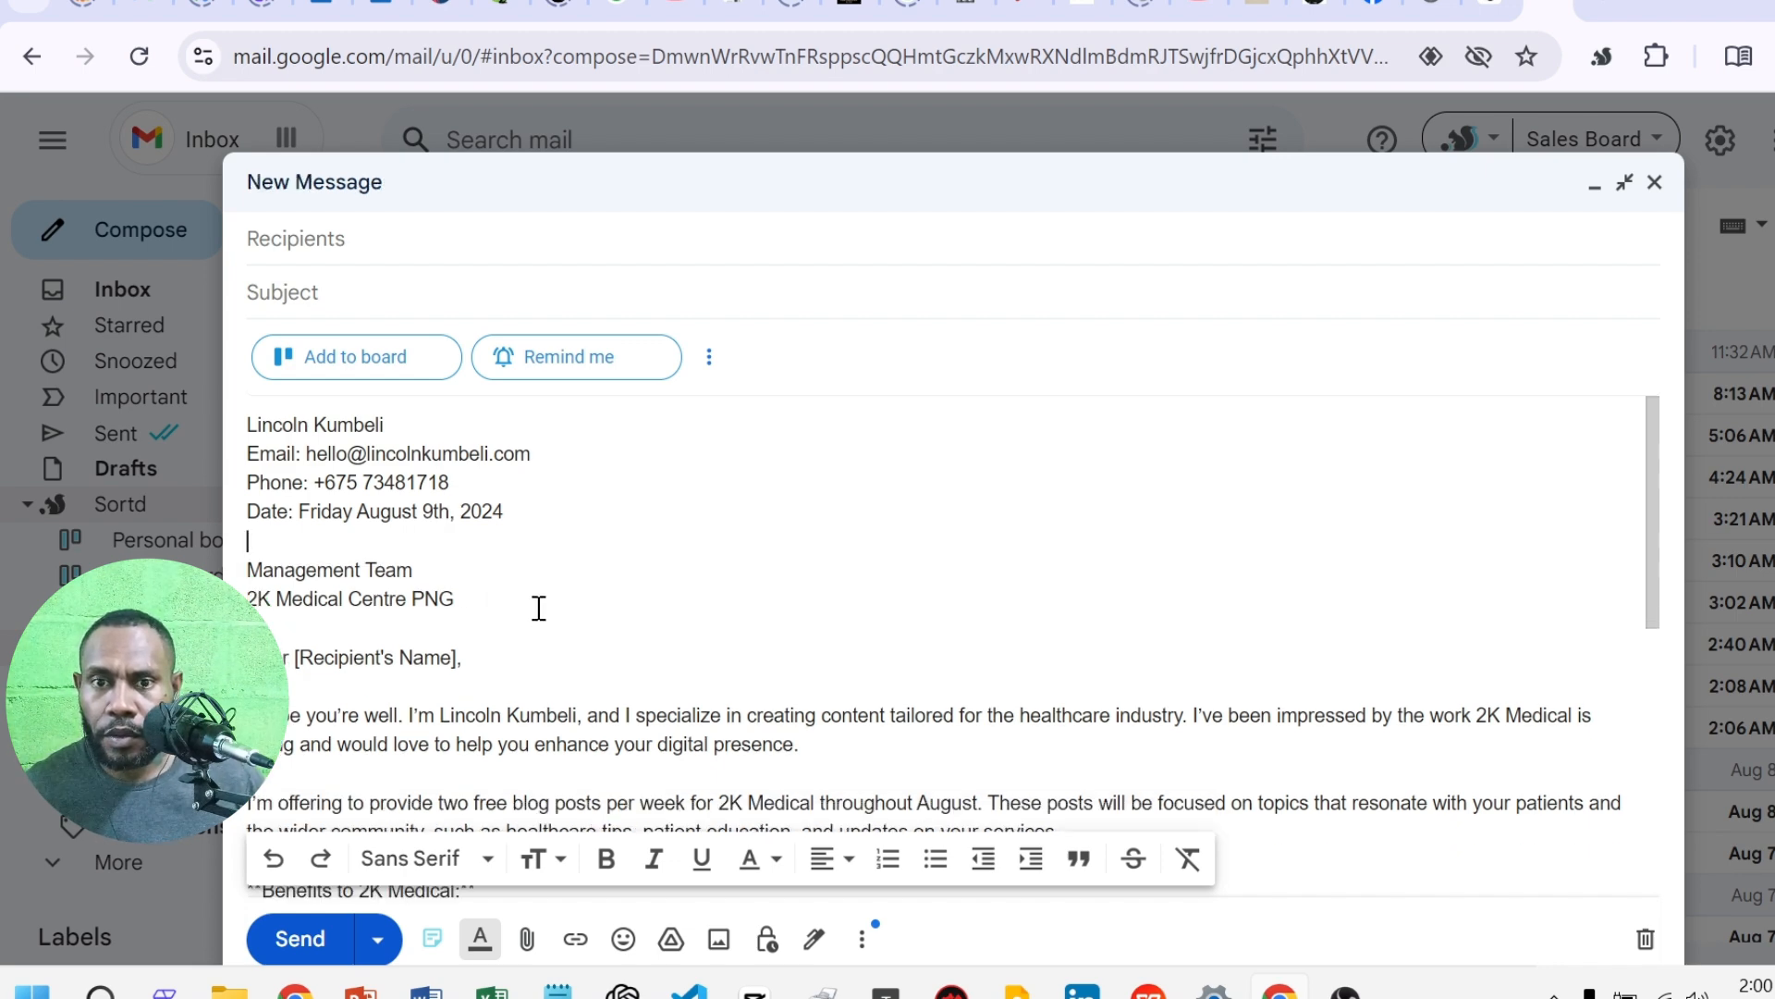
- Copy the clinic's name from the address lines over the greeting's recipient placeholder and trim it to read "2K Medical Centre,"
scroll(535, 605, "down", 2)
left_click(457, 508)
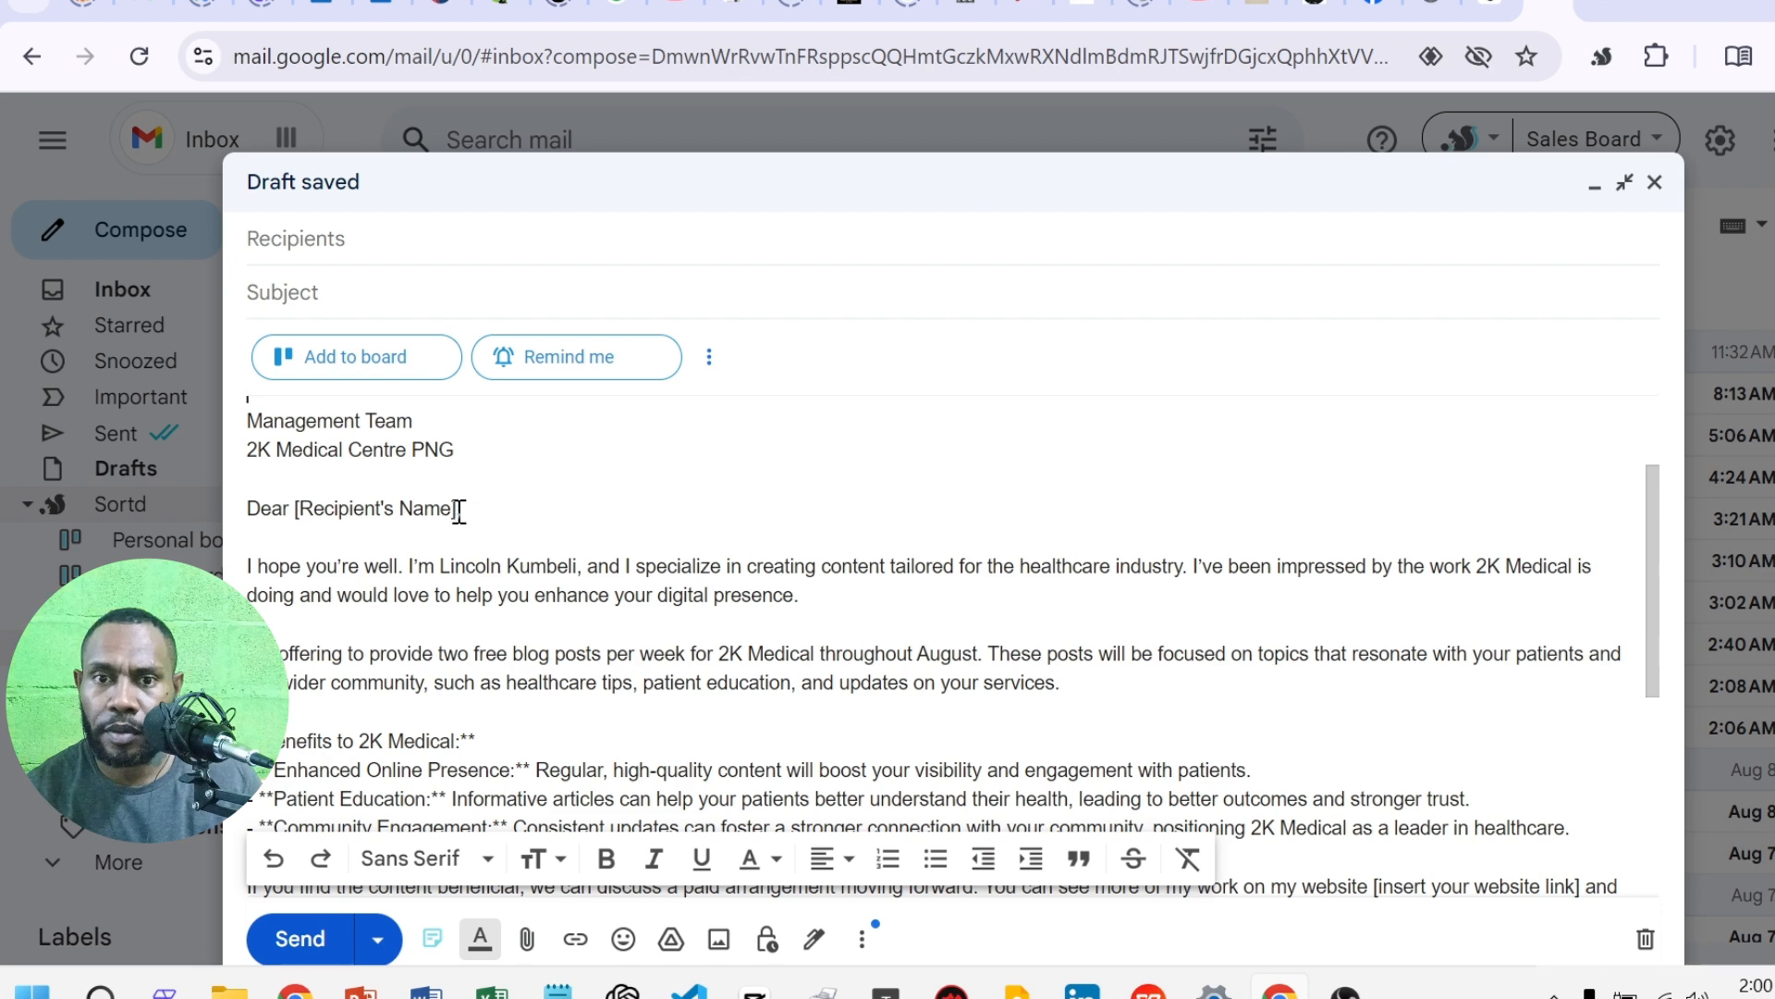
left_click_drag(453, 449, 236, 447)
right_click(334, 451)
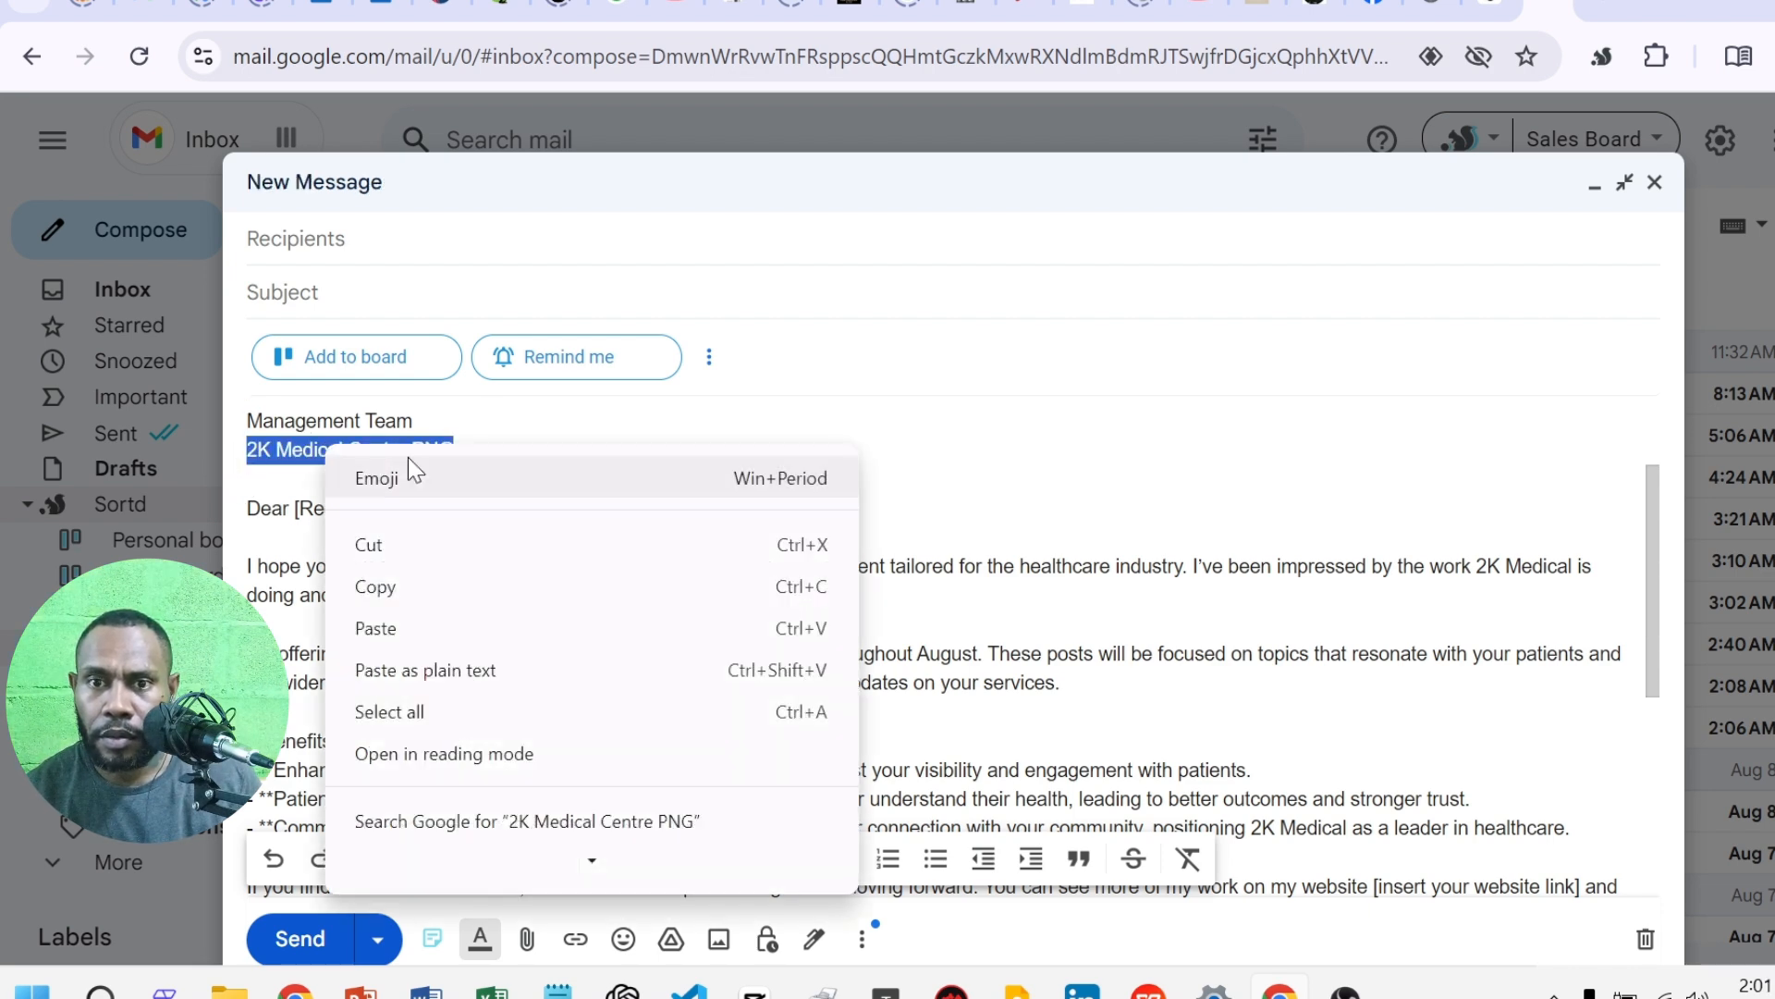
left_click(459, 587)
left_click_drag(453, 510, 298, 511)
right_click(298, 511)
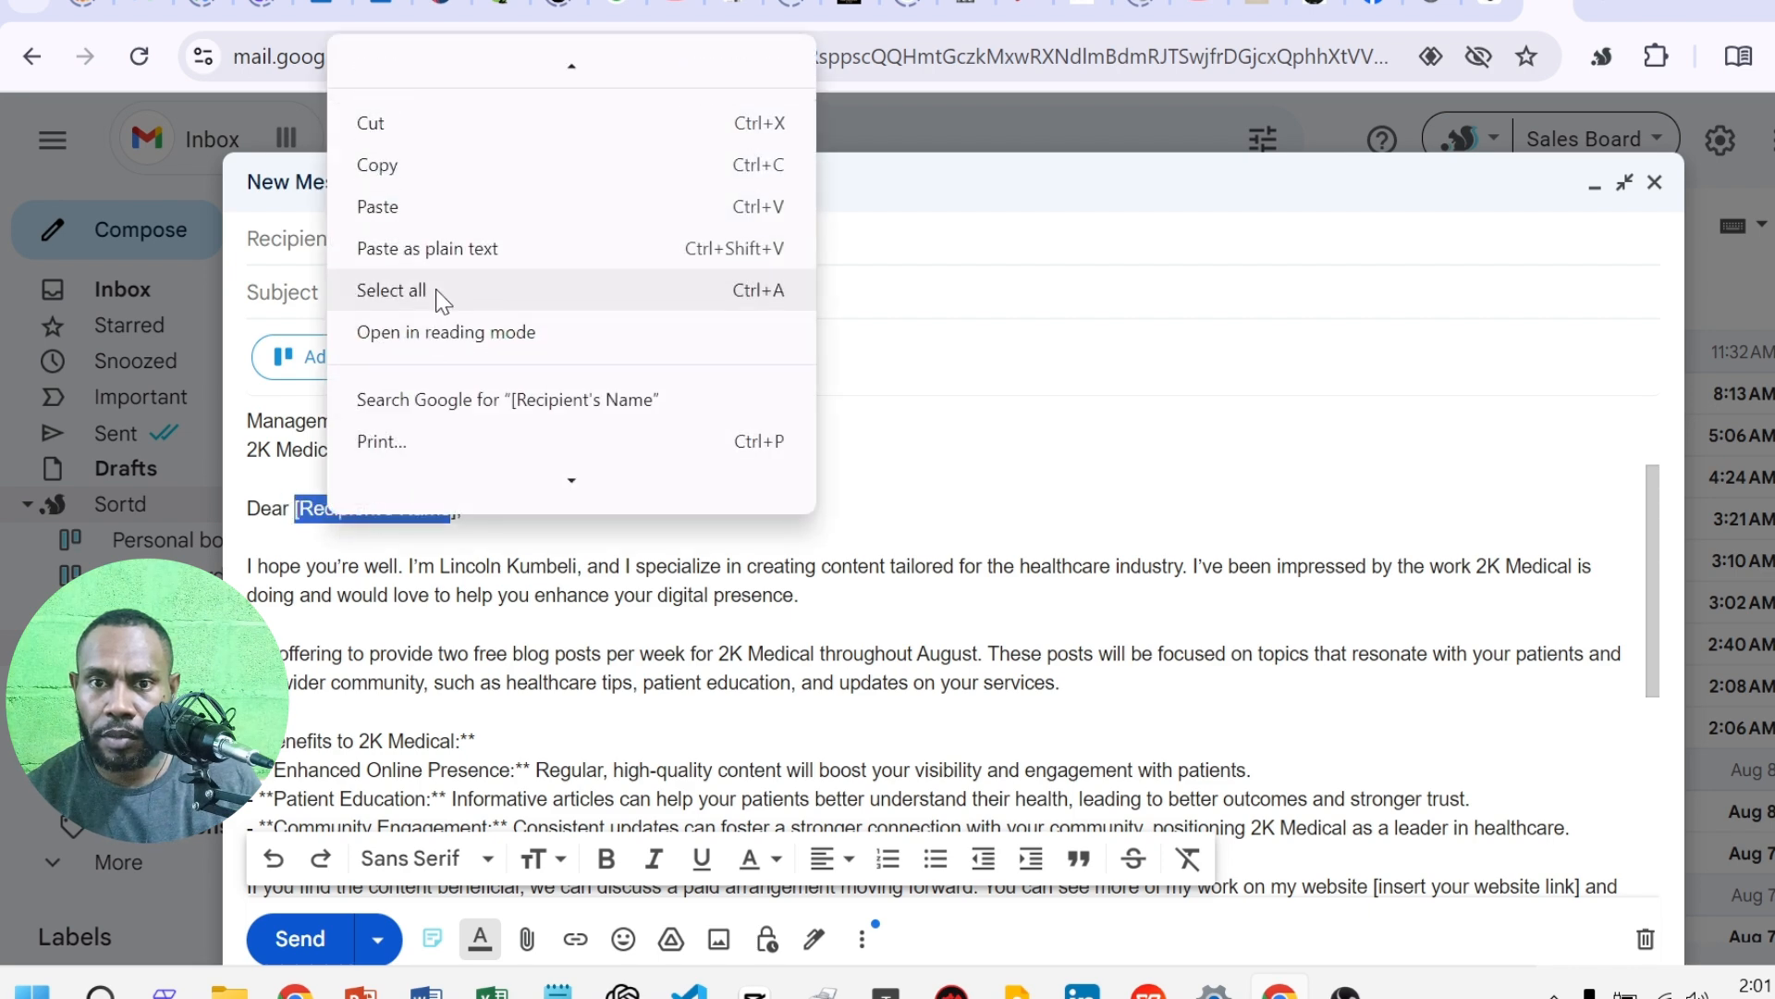
left_click(416, 218)
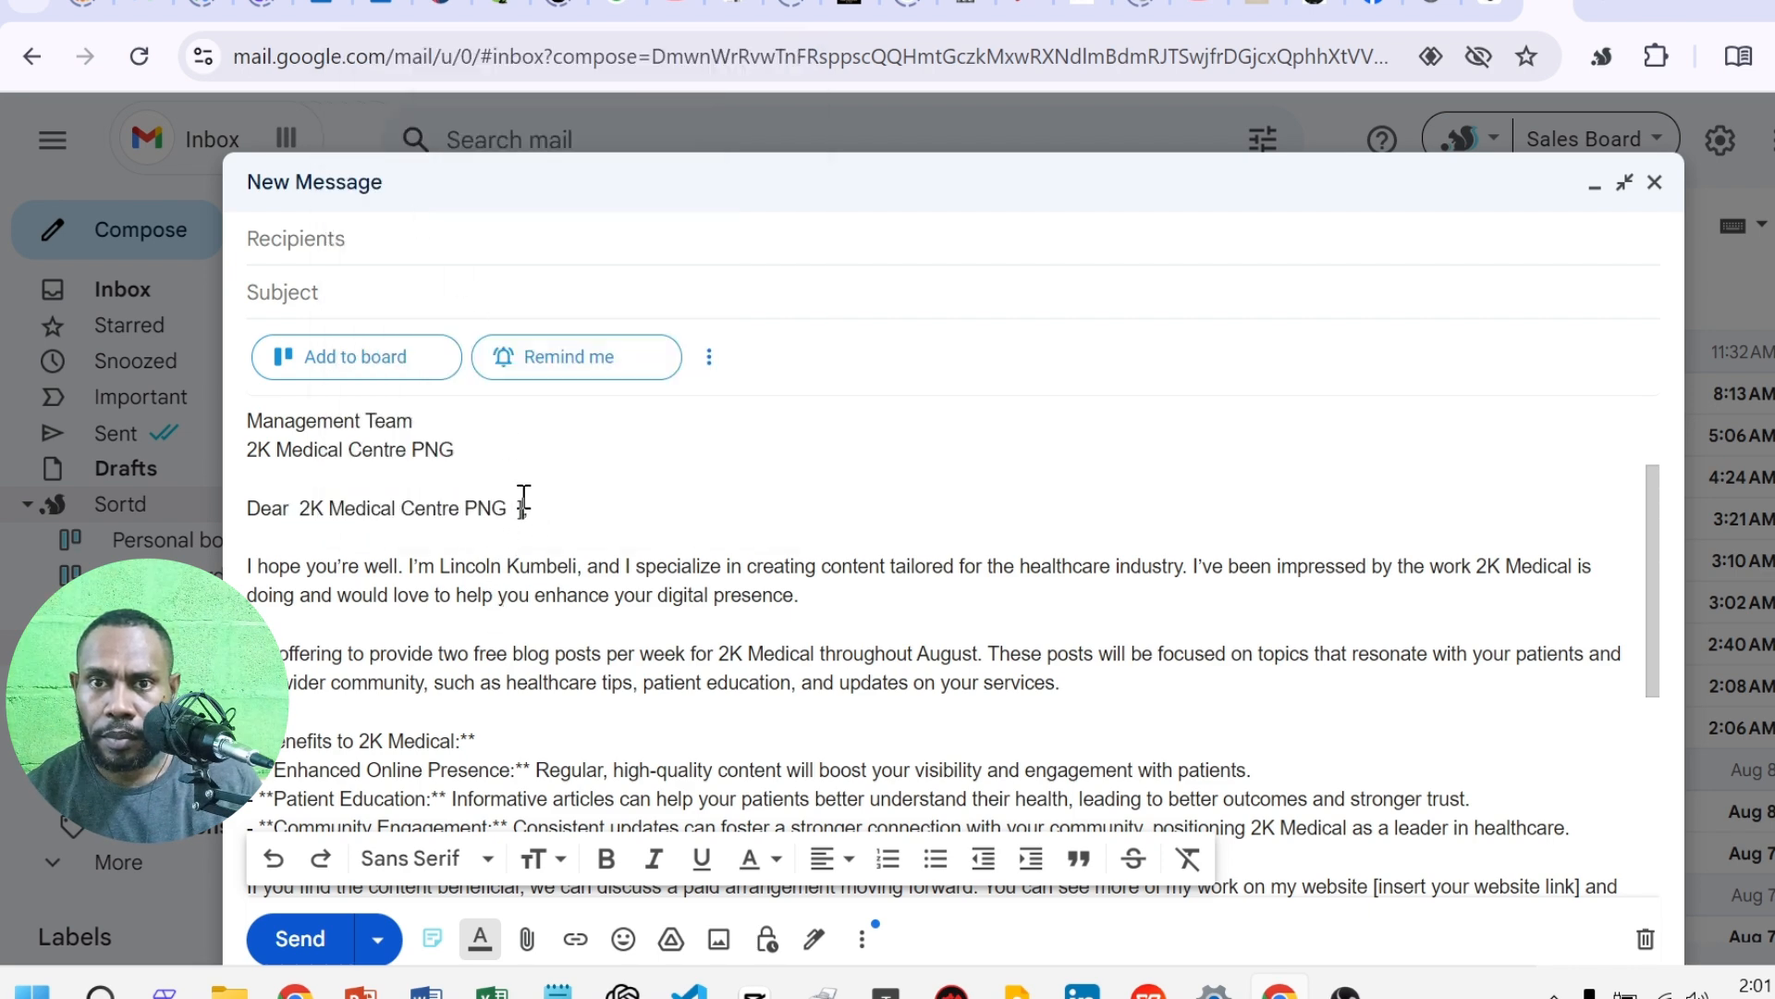
key("Delete")
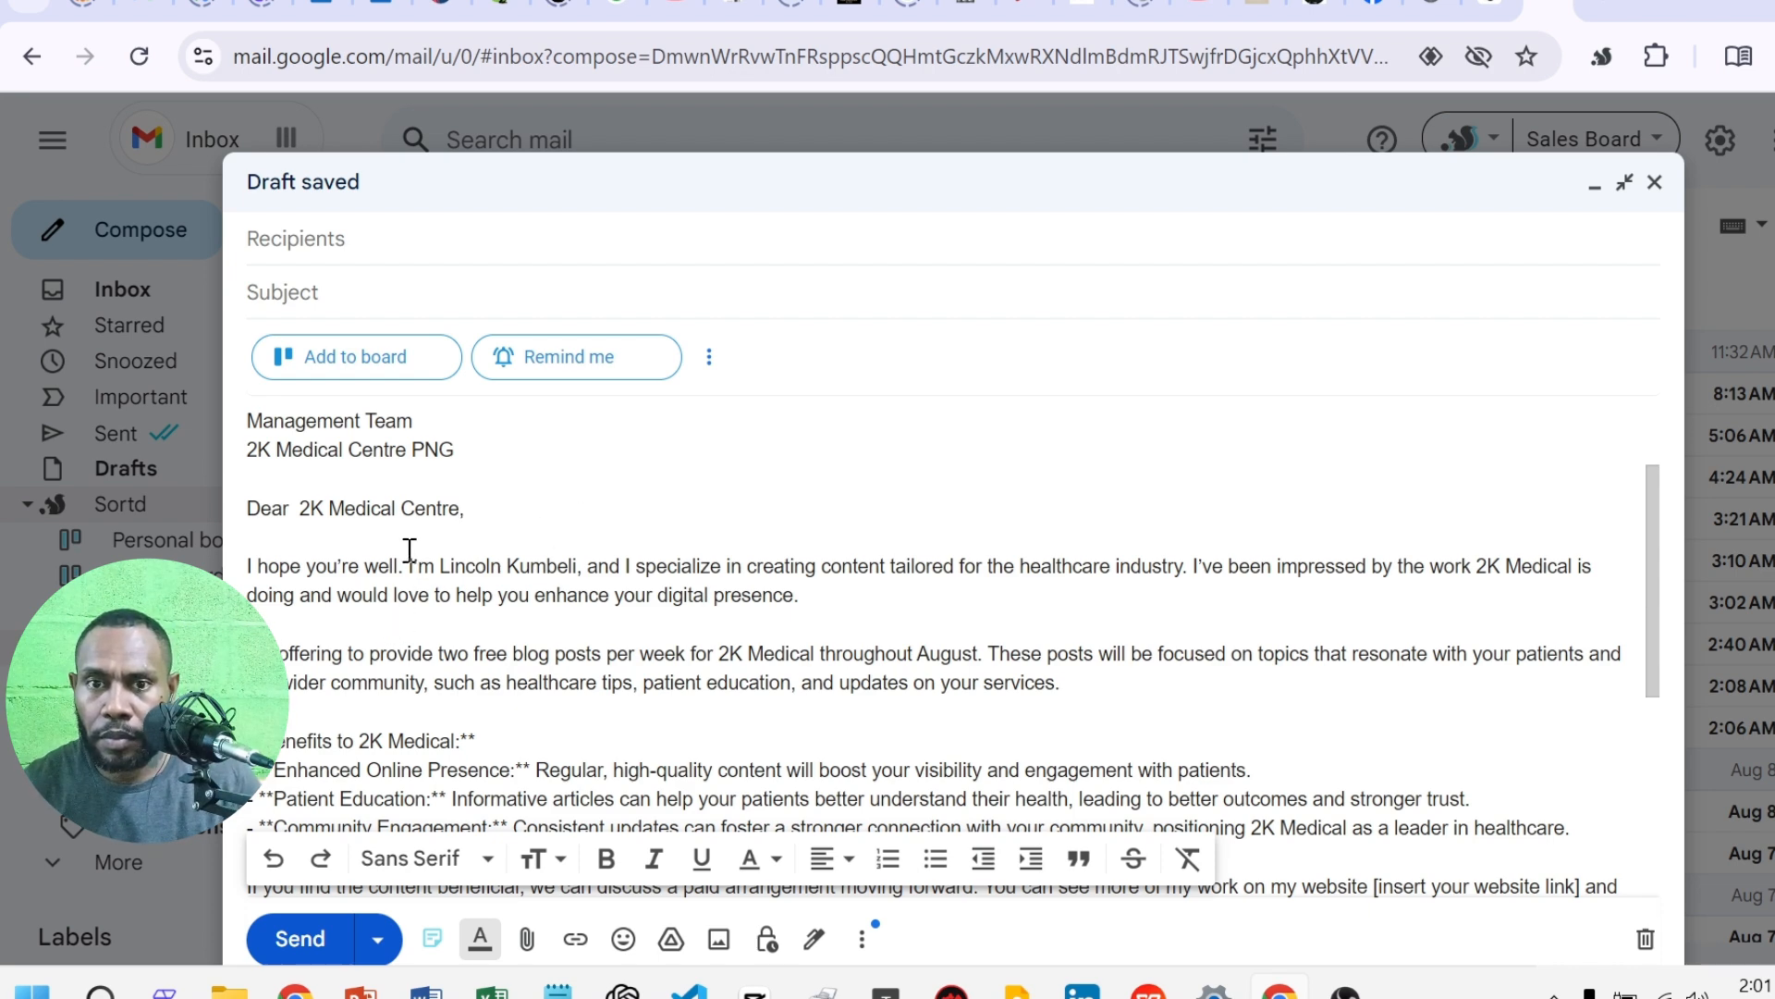
- Delete the opening sentence "I hope you're well." and keep a blank line between the greeting and the introduction
left_click_drag(408, 562, 467, 543)
key("BackSpace")
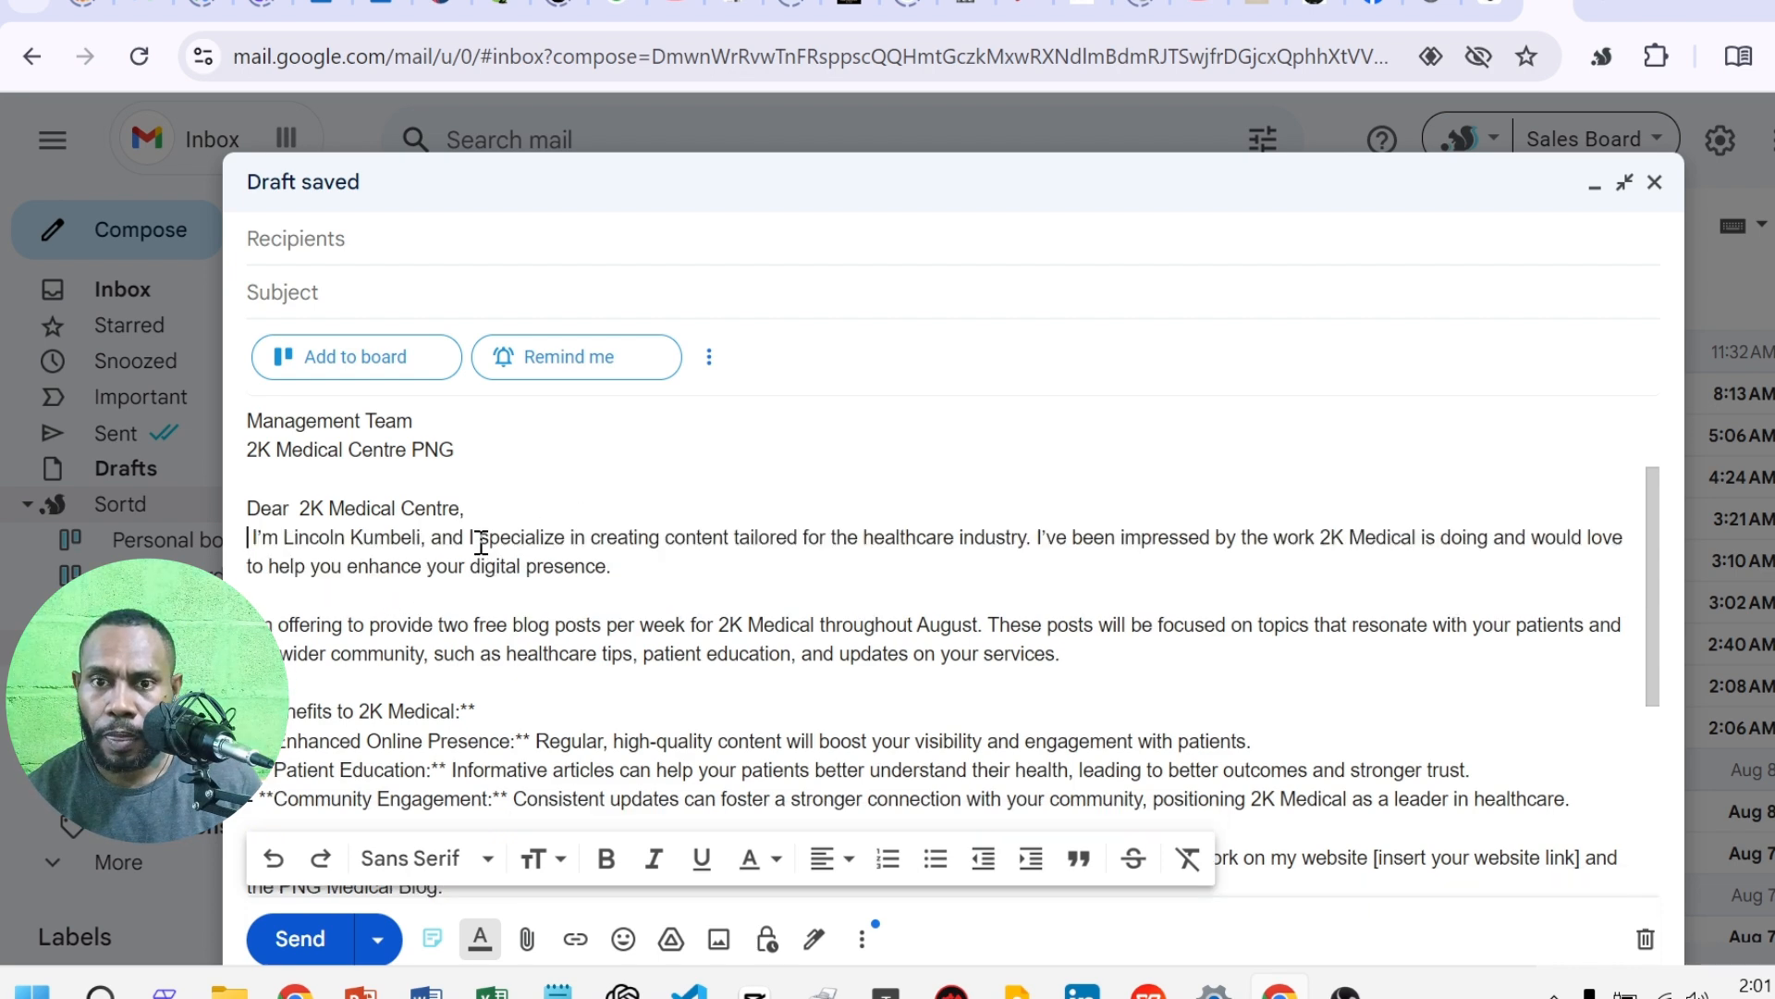
key("Delete")
key("Return")
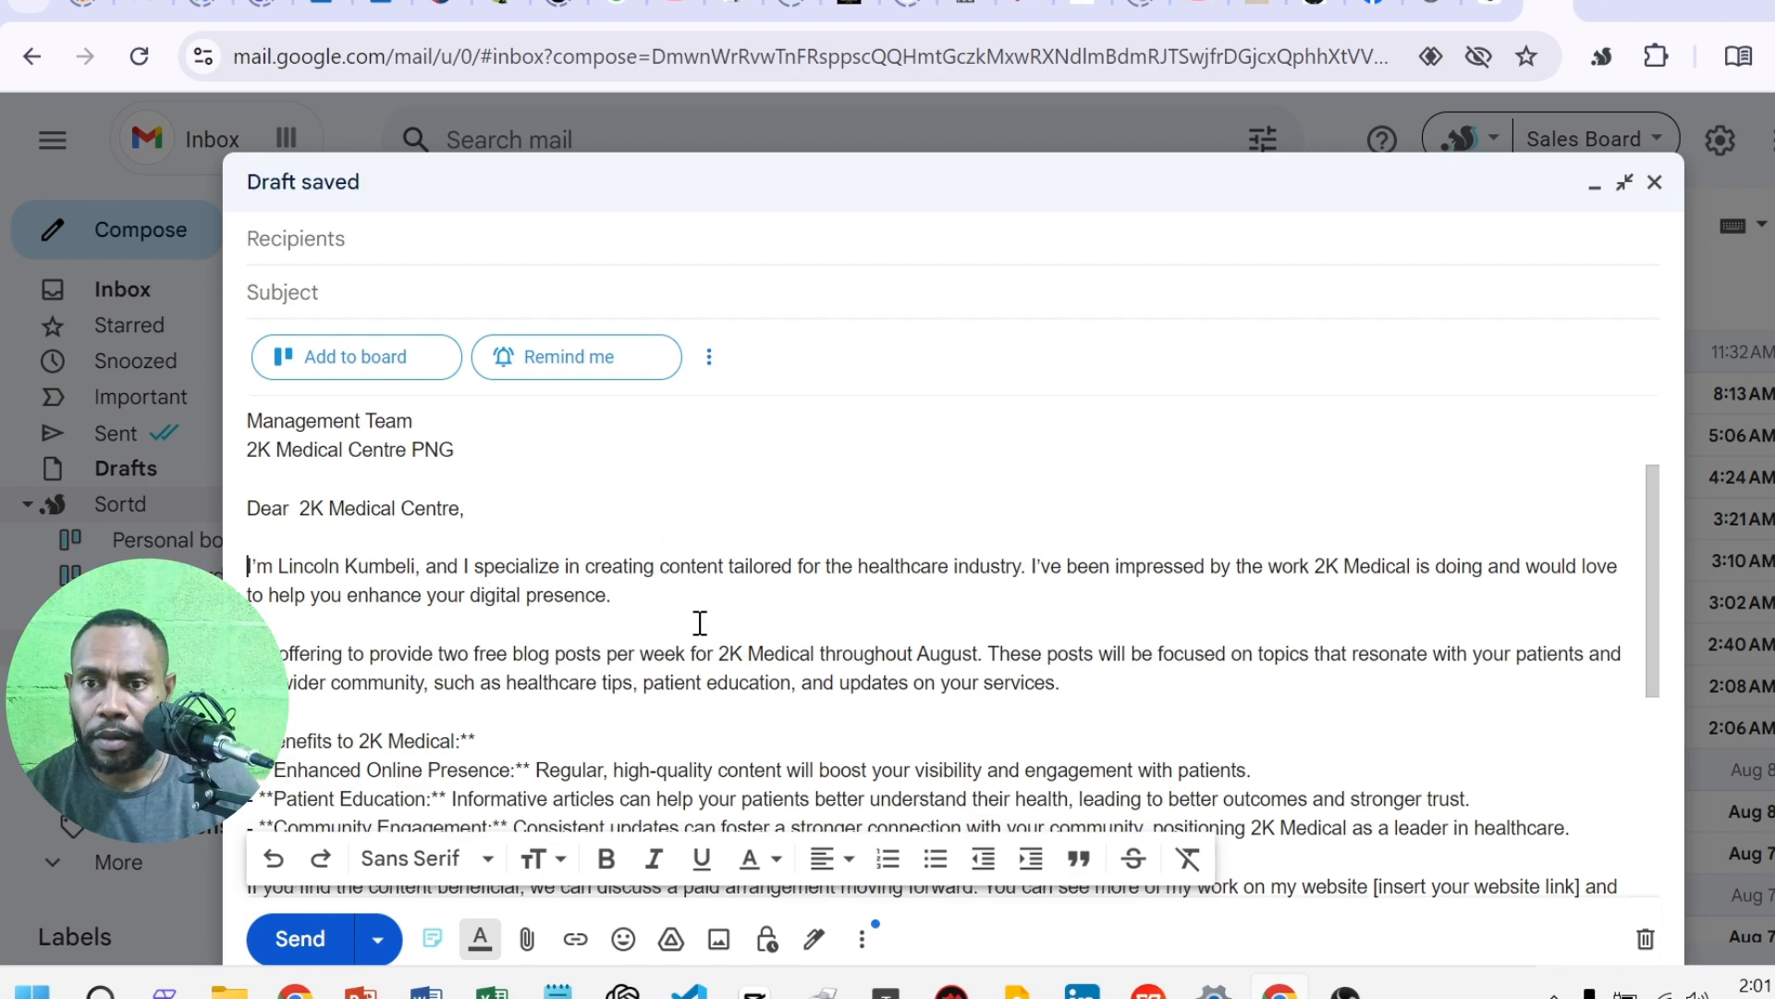
- Delete the asterisks around the "Benefits to 2K Medical:" heading and those in front of "Enhanced Online Presence"
scroll(594, 621, "down", 2)
left_click_drag(257, 591, 263, 591)
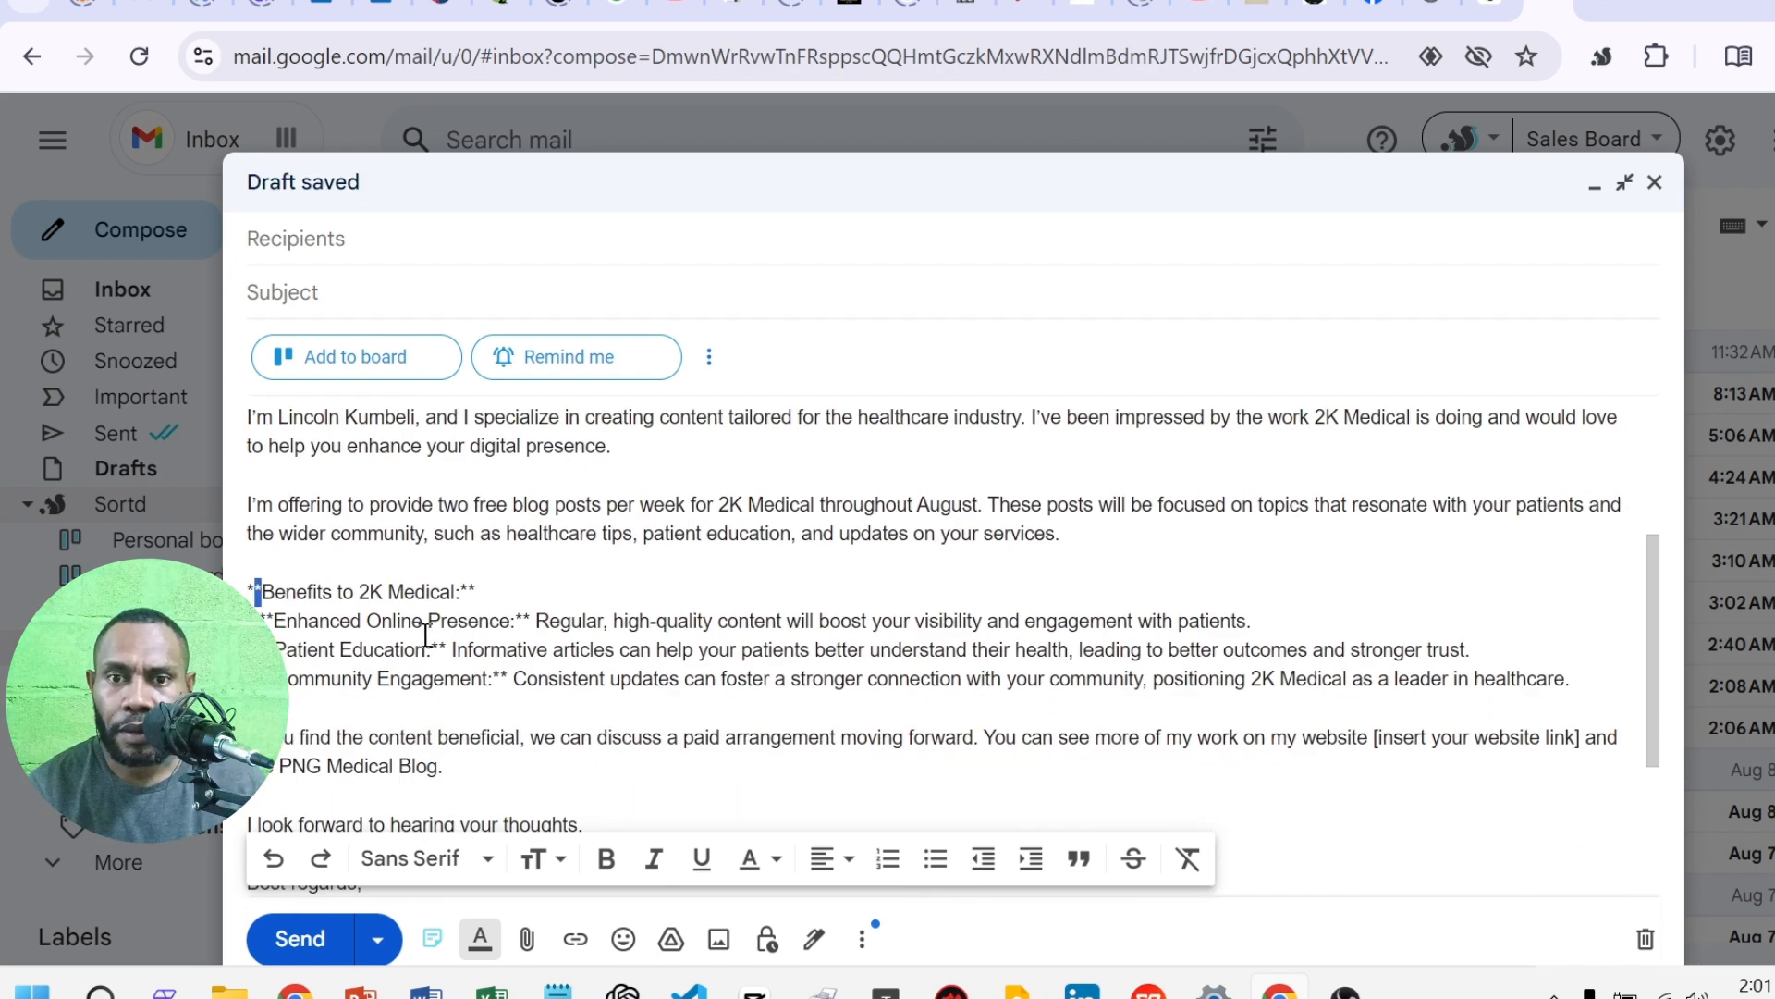
key("BackSpace")
key("BackSpace")
key("End")
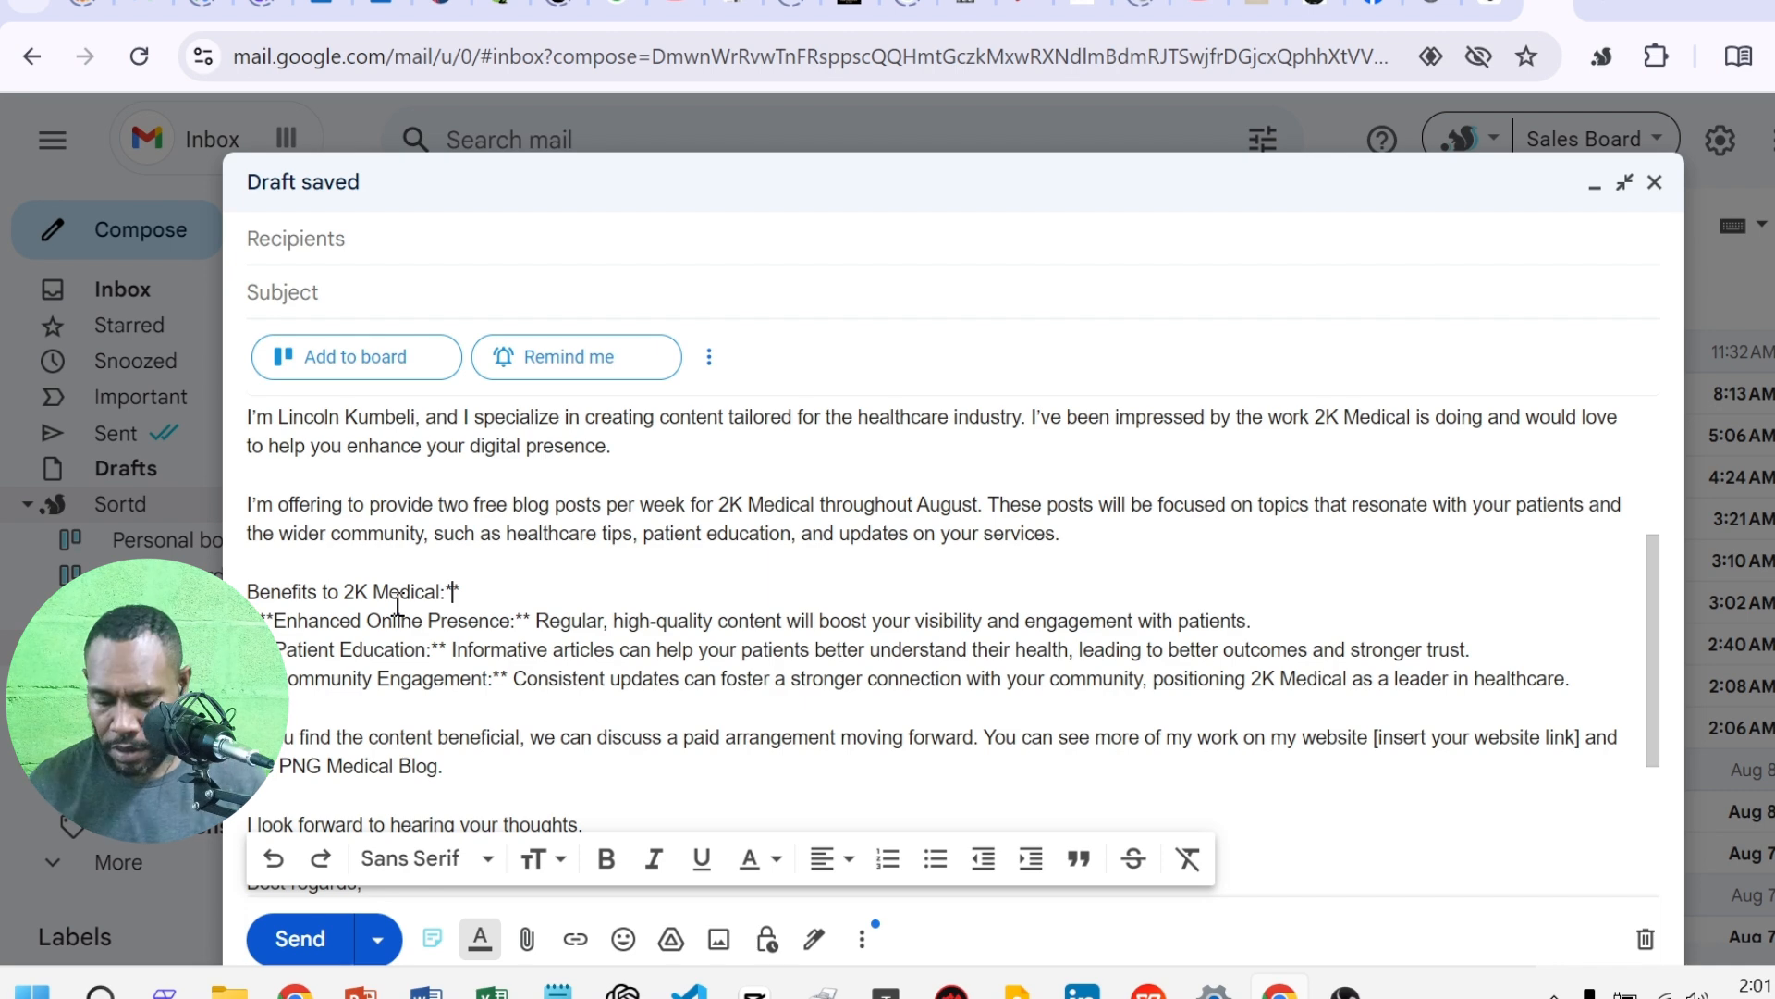
key("BackSpace")
key("BackSpace")
key("BackSpace")
key("BackSpace")
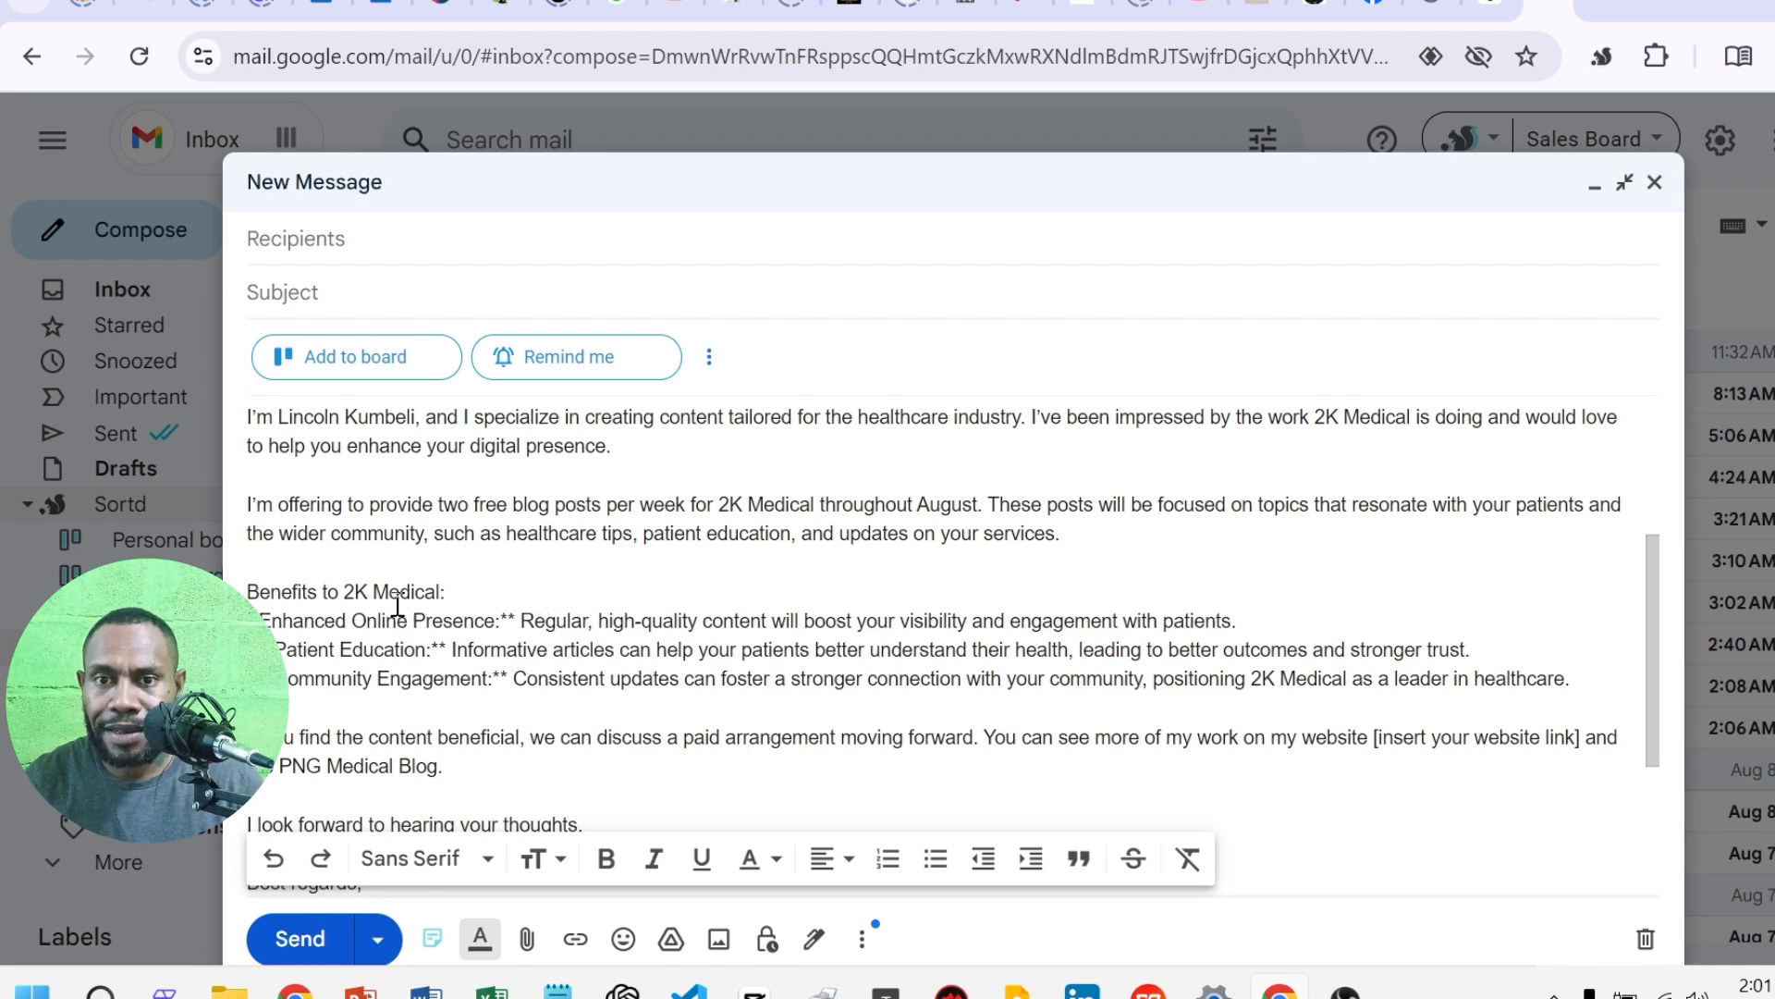
- Delete the asterisks in front of "Patient Education" and "Community Engagement" in the benefits list
key("Down")
key("Delete")
key("Delete")
key("Down")
key("Delete")
key("Delete")
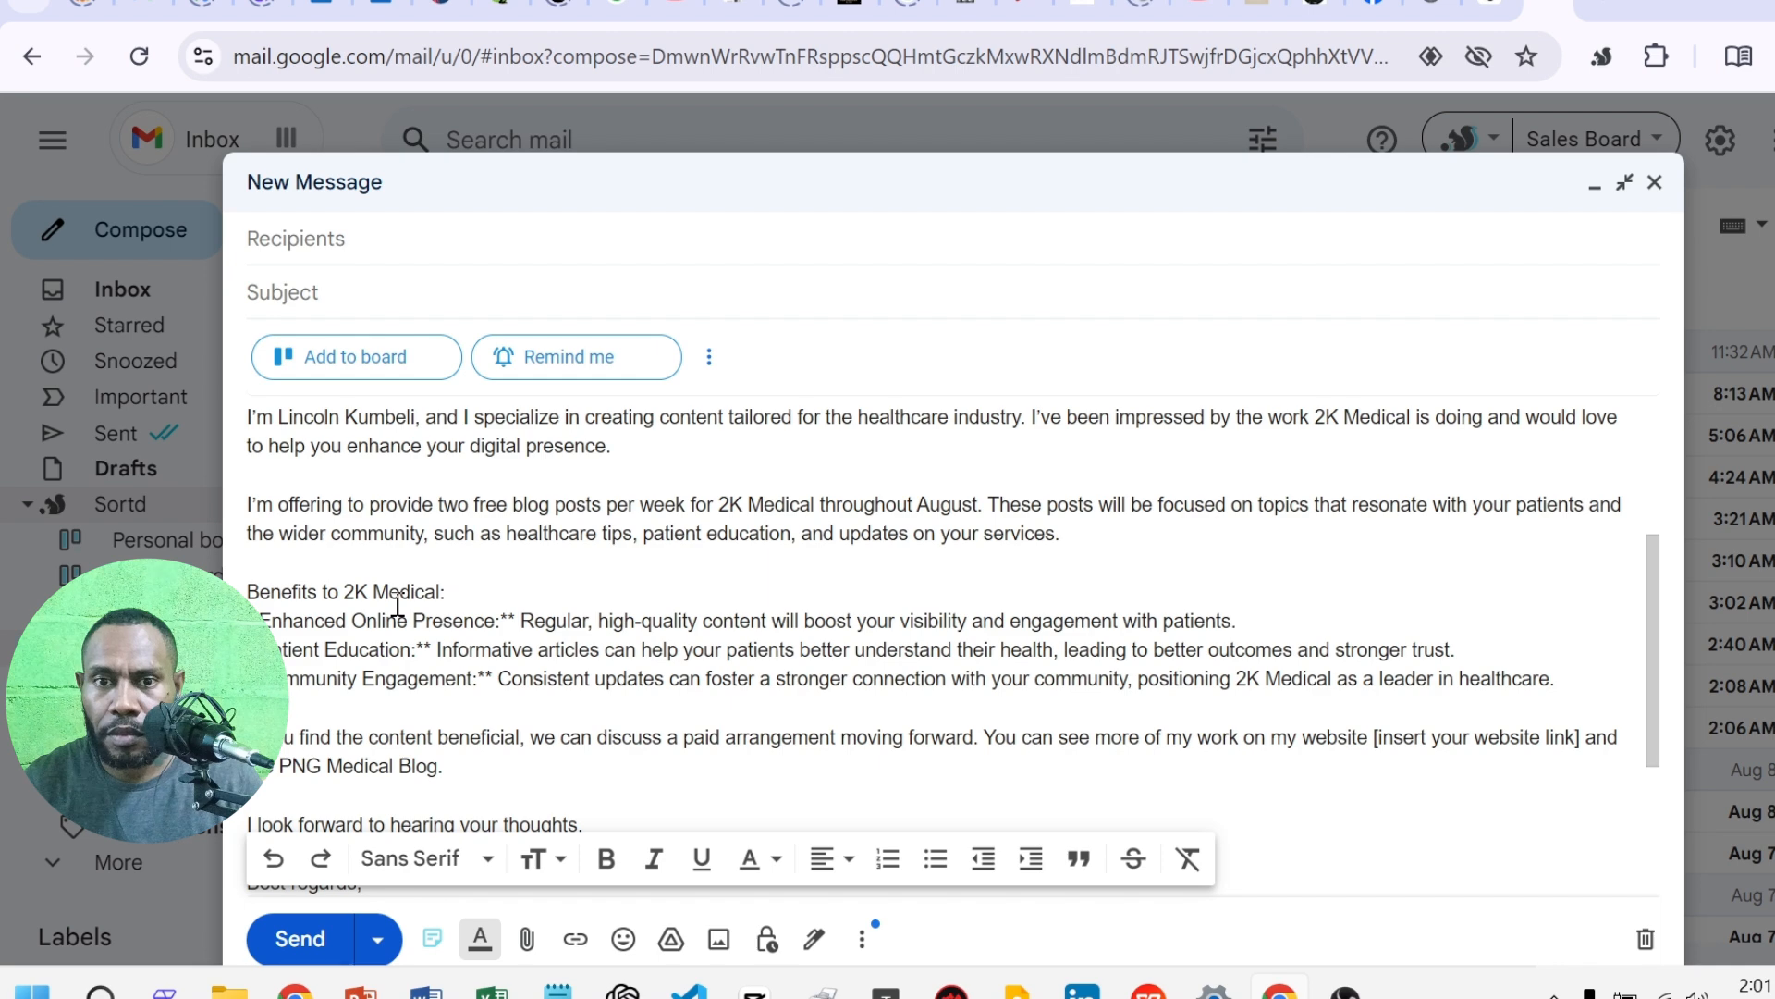
- Delete the asterisks that follow the colon after each of the three benefit names in the list
key("Right")
key("Right")
key("Right")
key("Right")
key("Right")
key("Right")
key("Right")
key("Right")
key("Right")
key("Right")
key("BackSpace")
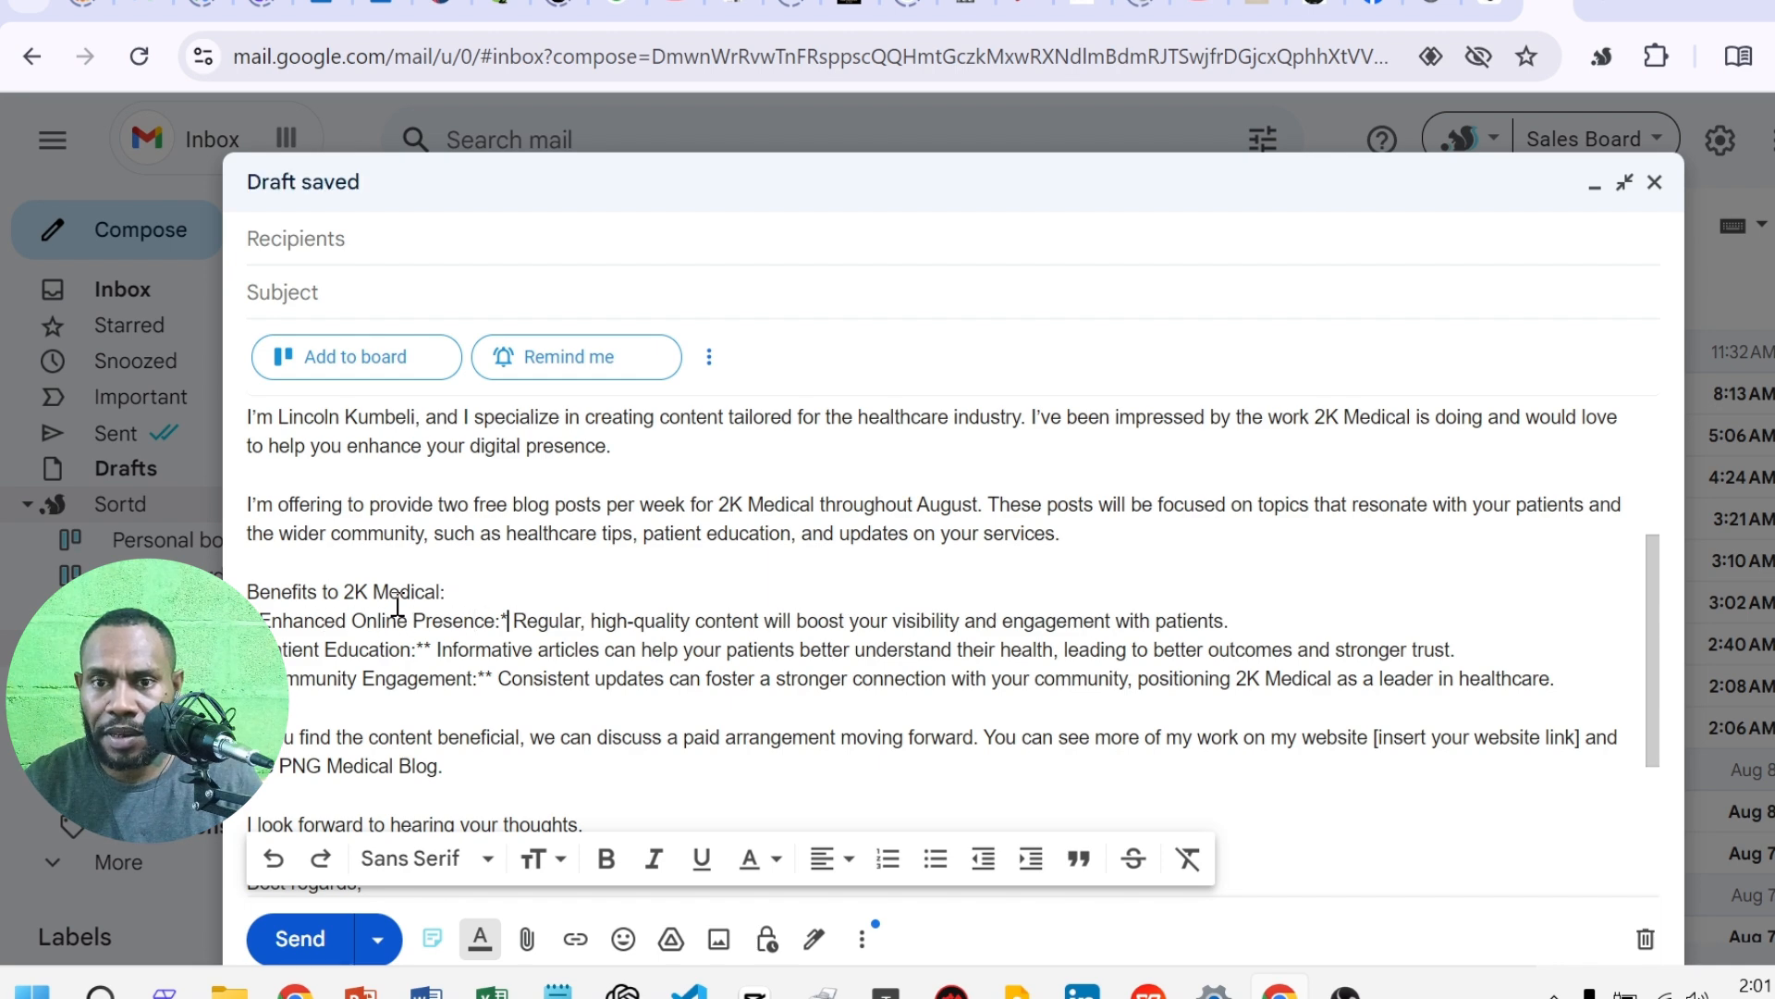
key("Delete")
key("Down")
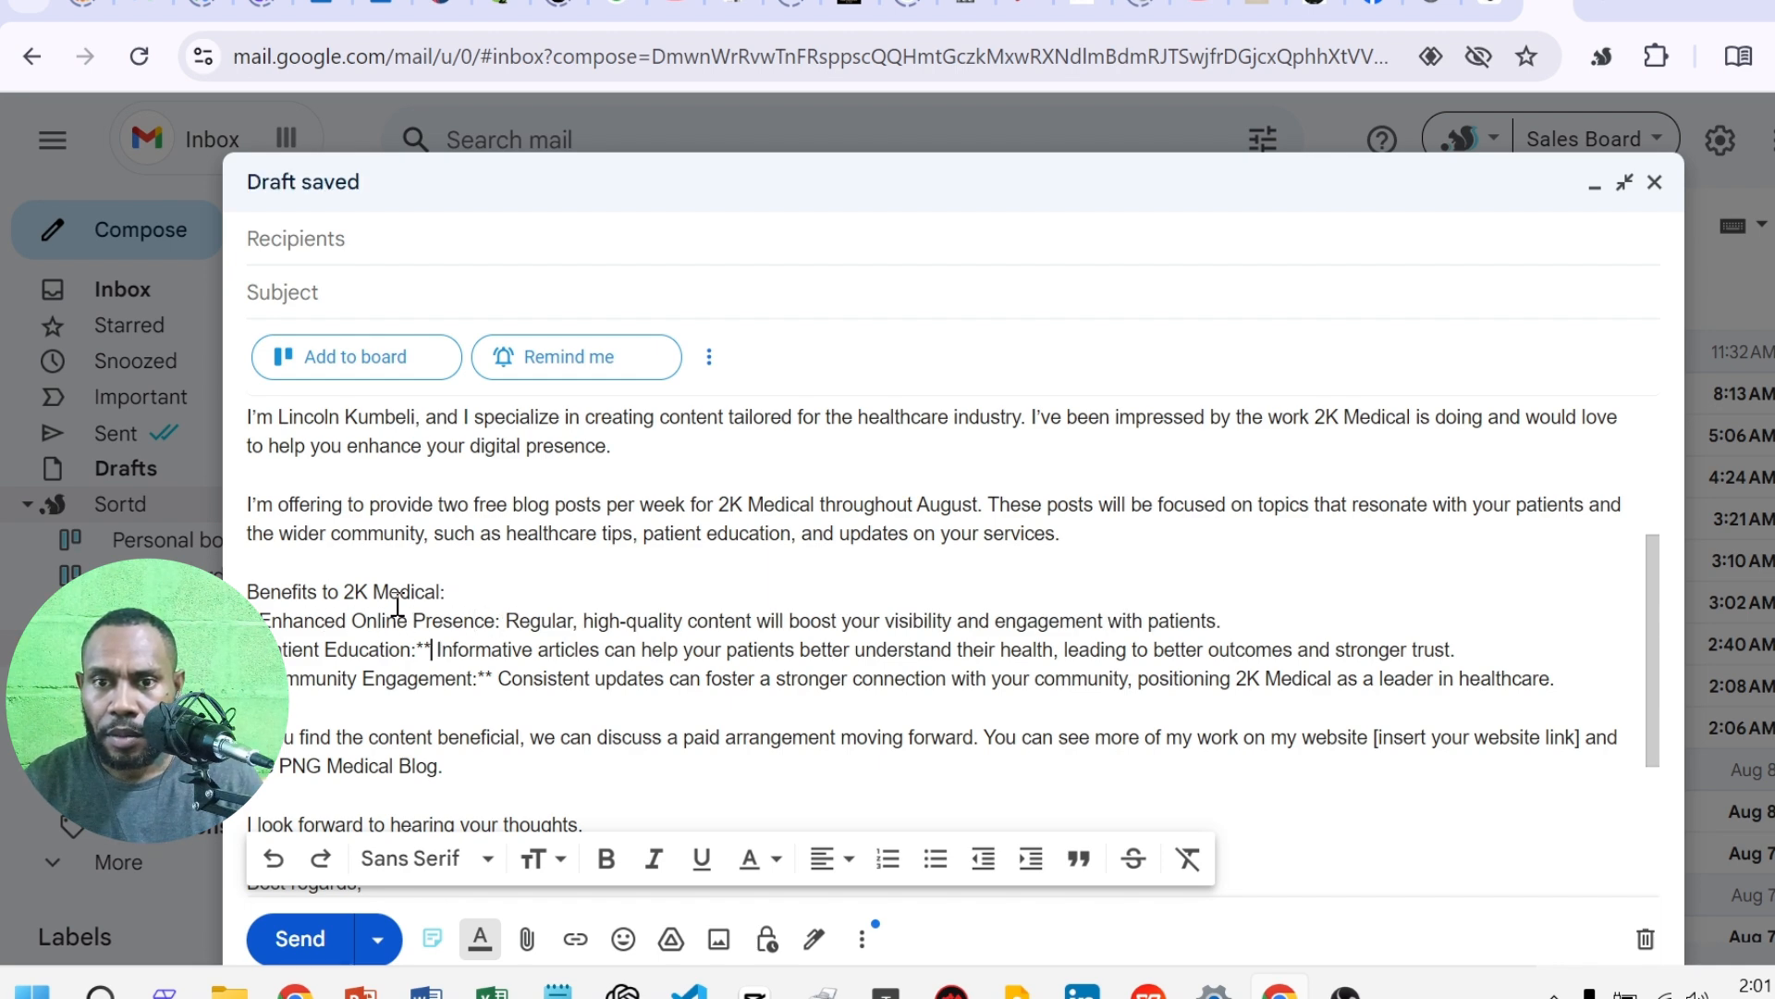
key("BackSpace")
key("BackSpace")
key("Right")
key("Right")
key("Right")
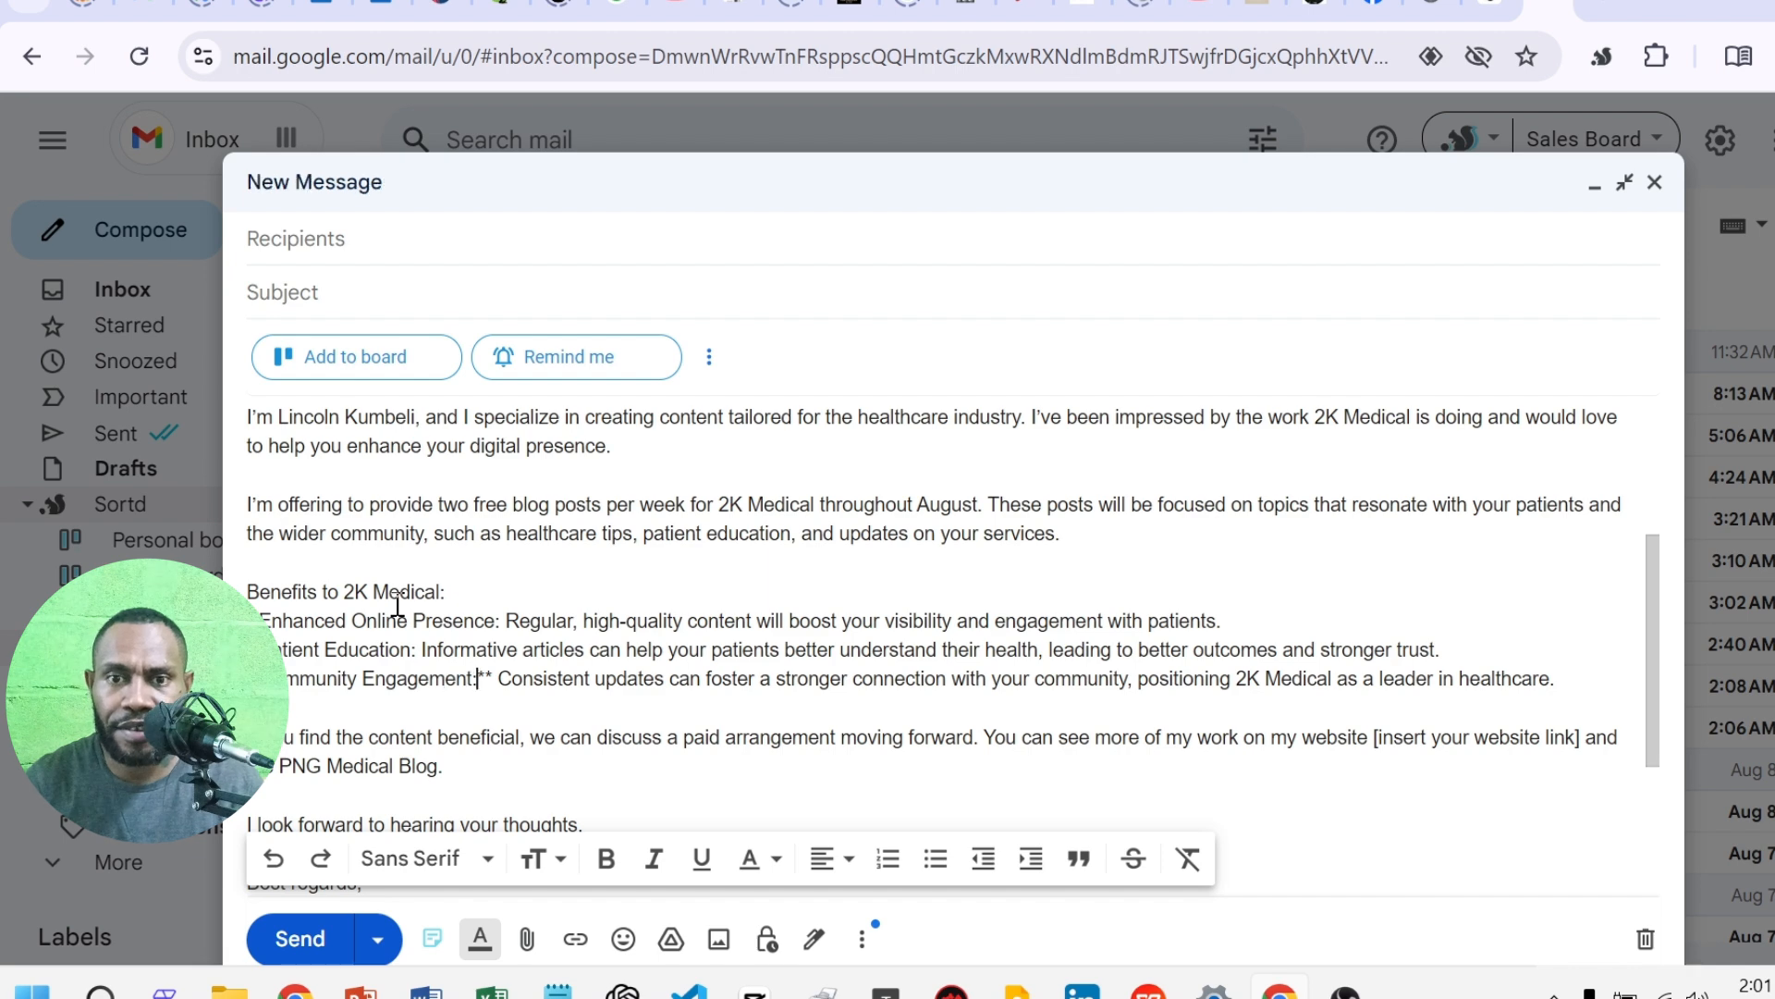
key("BackSpace")
key("BackSpace")
- Delete the asterisks at the sender's name in the sign-off and go to the end of the message
key("Down")
key("Down")
key("Down")
key("Down")
key("Down")
key("Down")
key("Down")
key("Down")
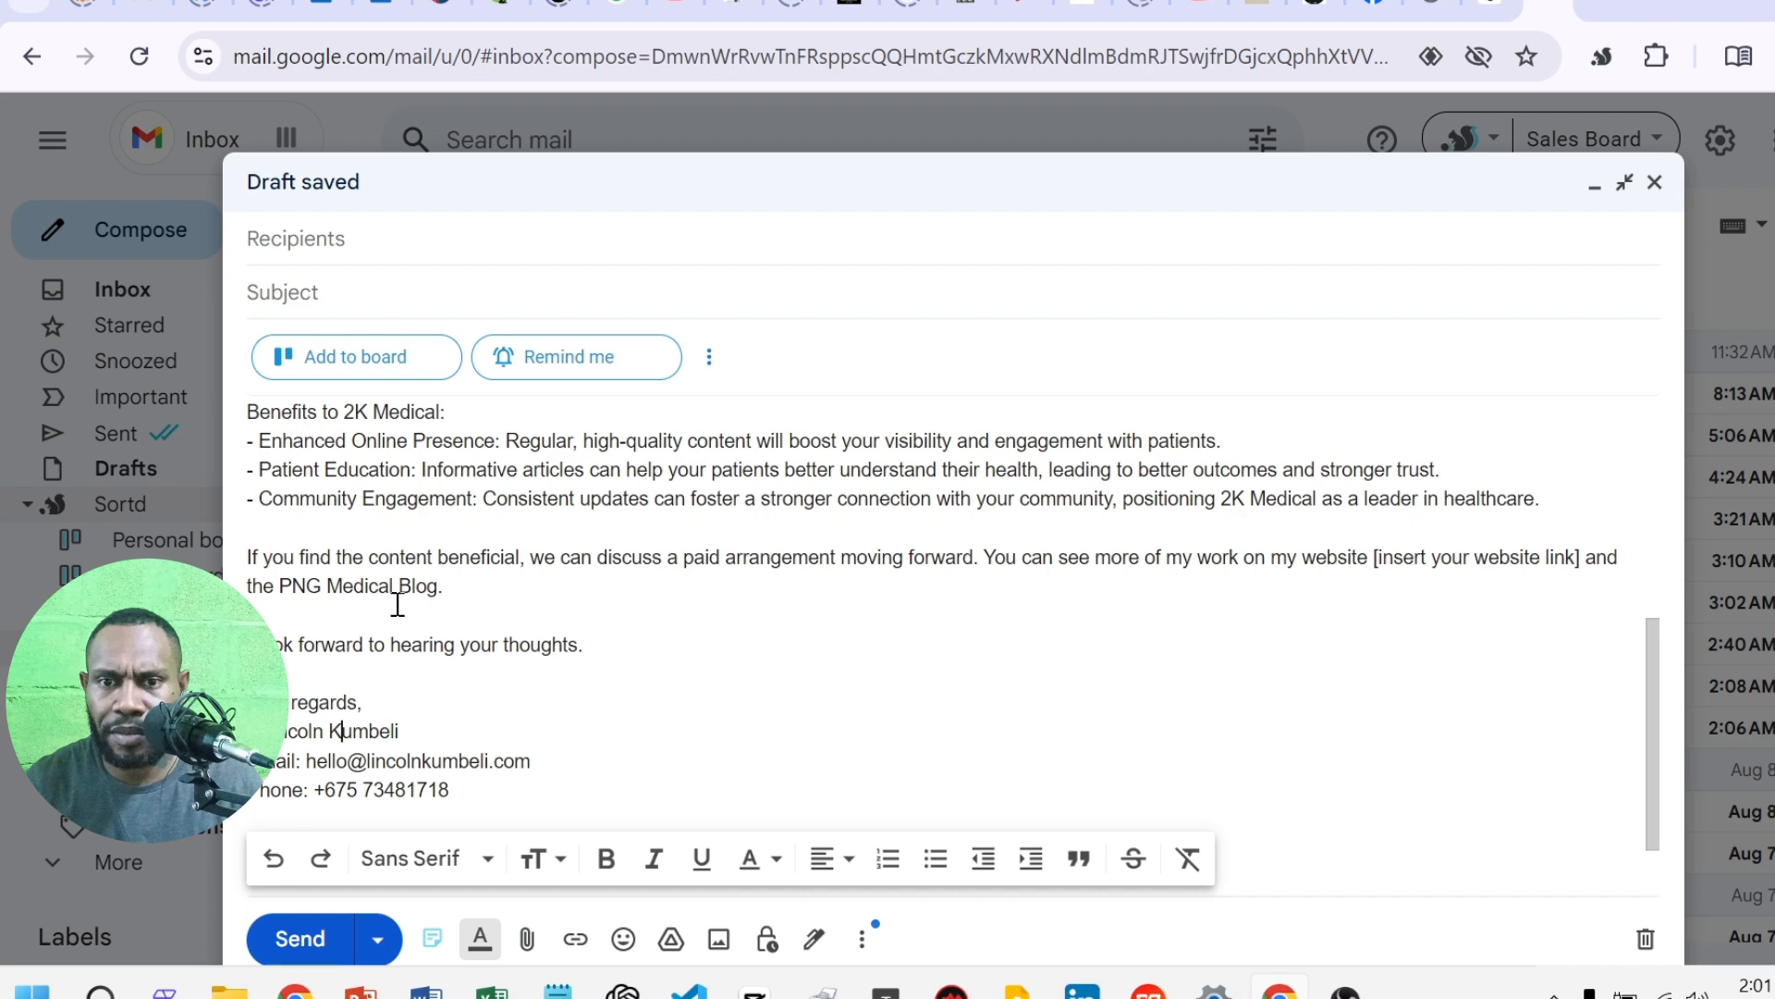
key("Down")
key("Down")
key("Down")
key("Down")
key("Down")
key("Down")
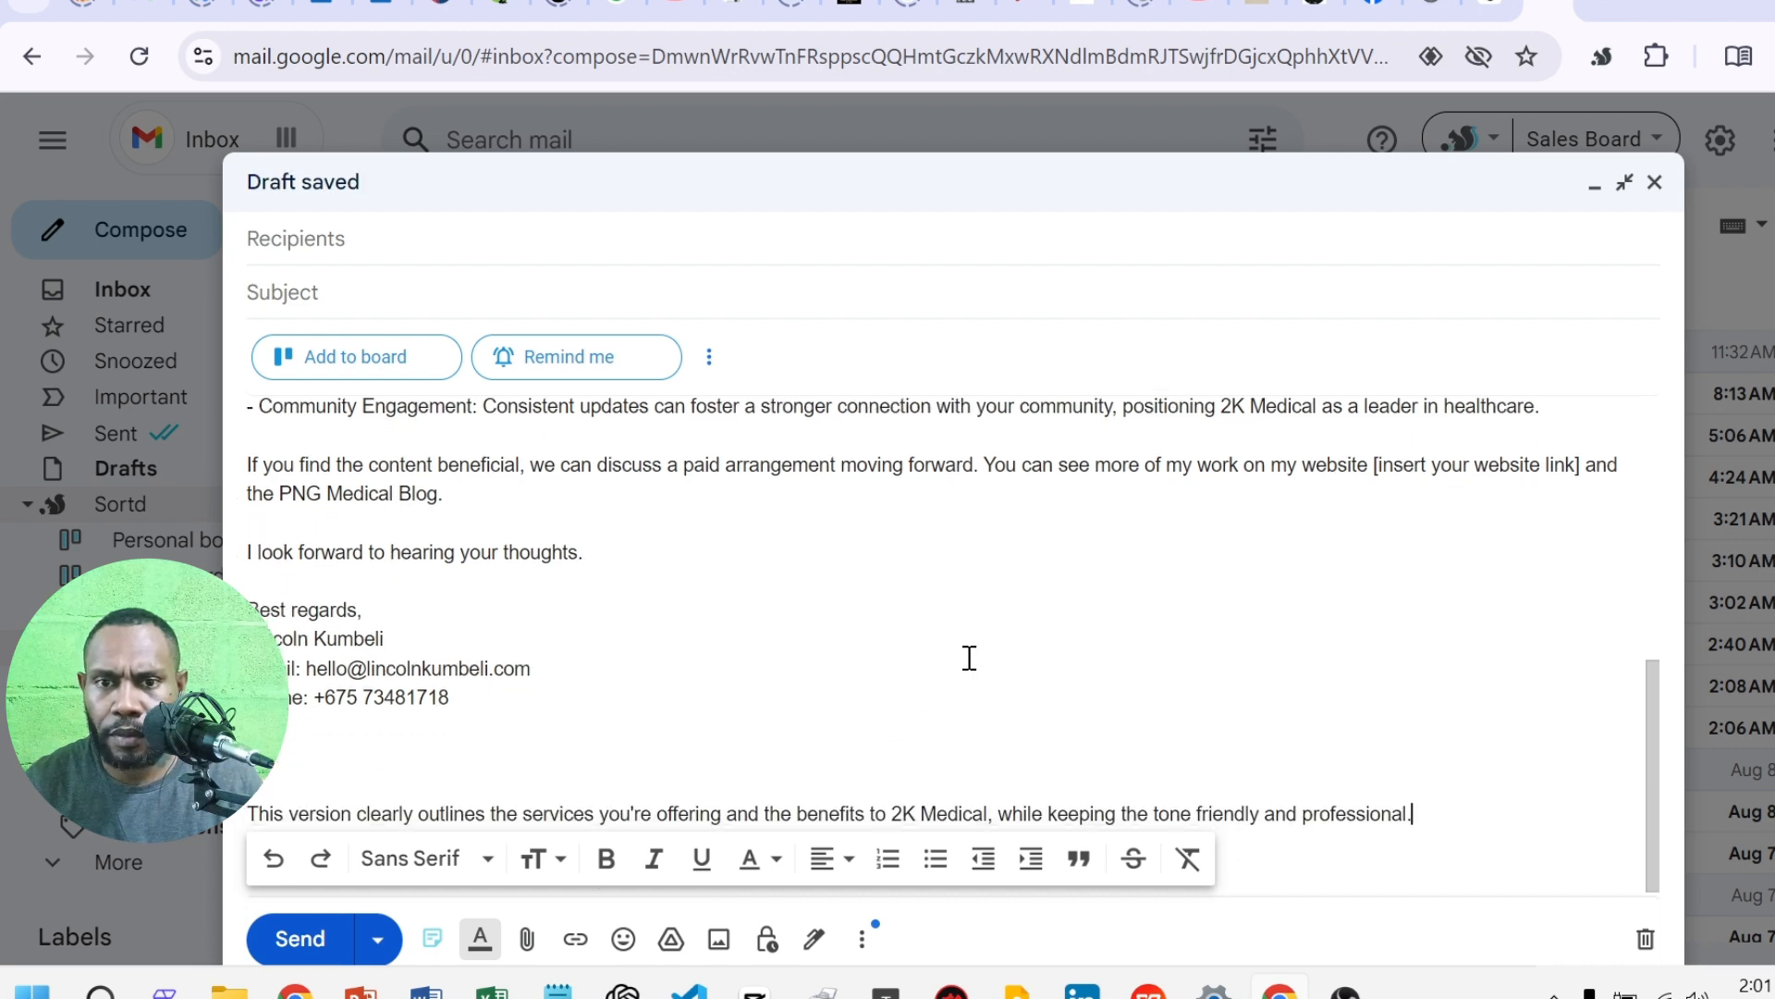
- Delete ChatGPT's closing remark "This version clearly outlines..." and the blank lines beneath the phone number
left_click_drag(1486, 796, 238, 806)
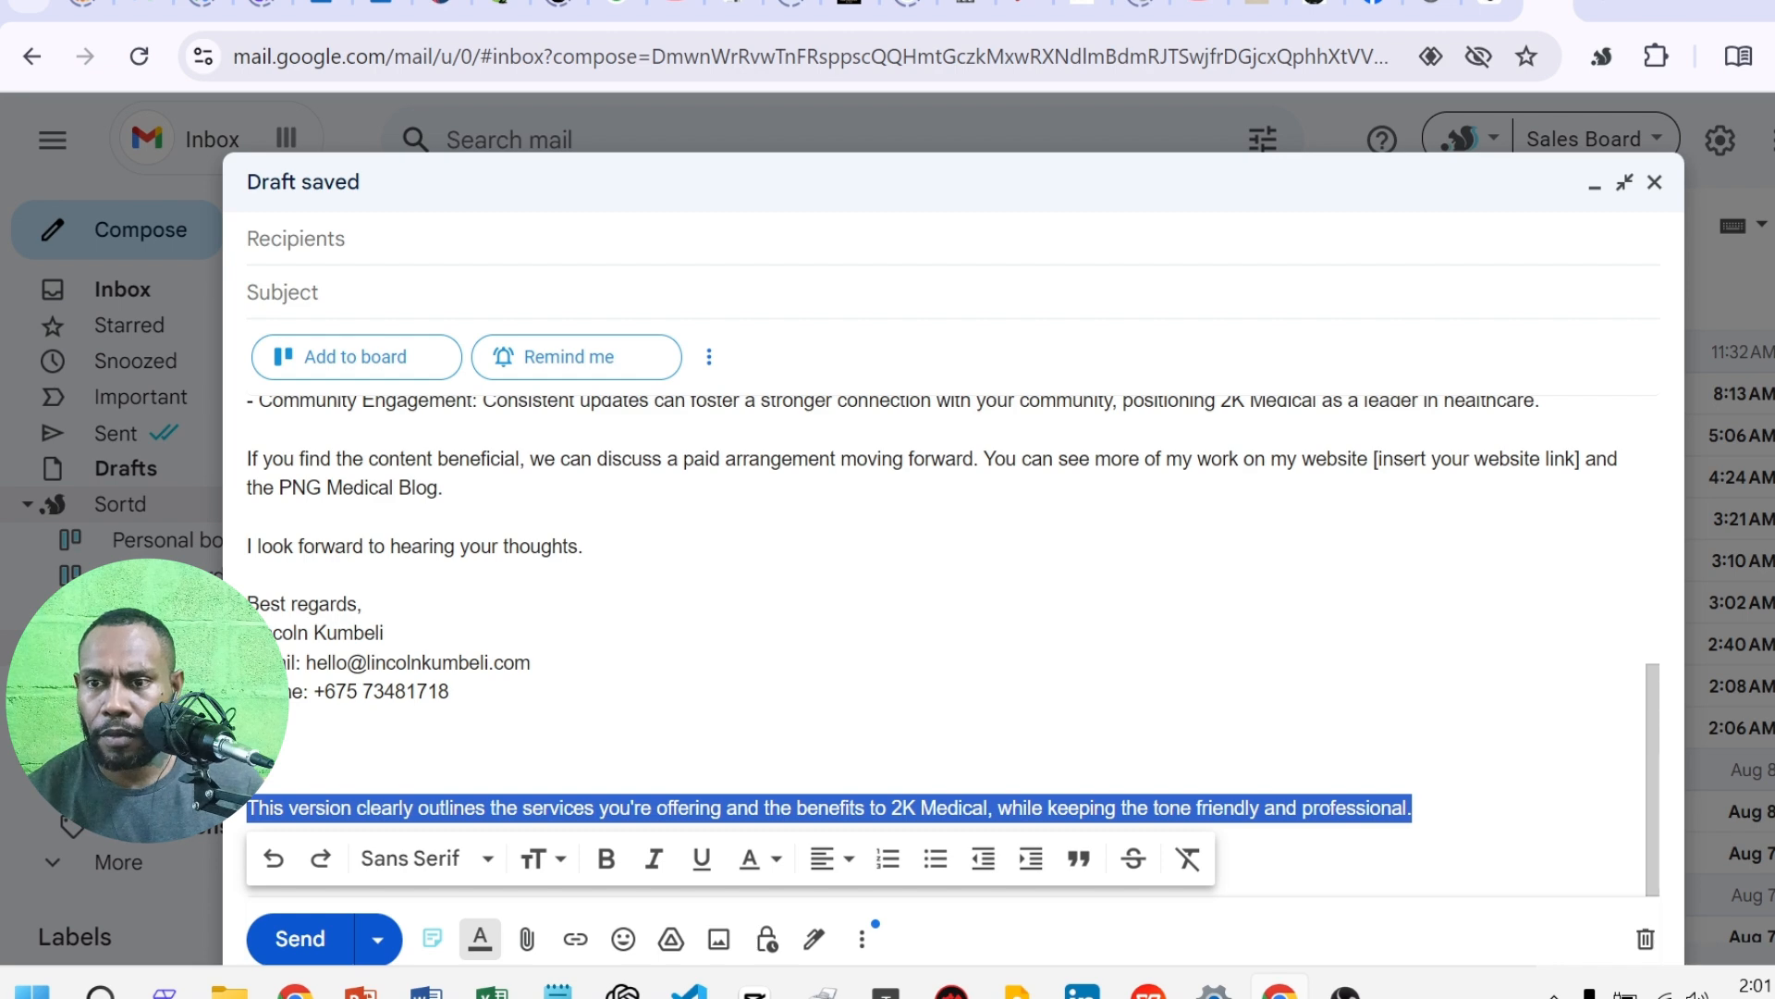
key("BackSpace")
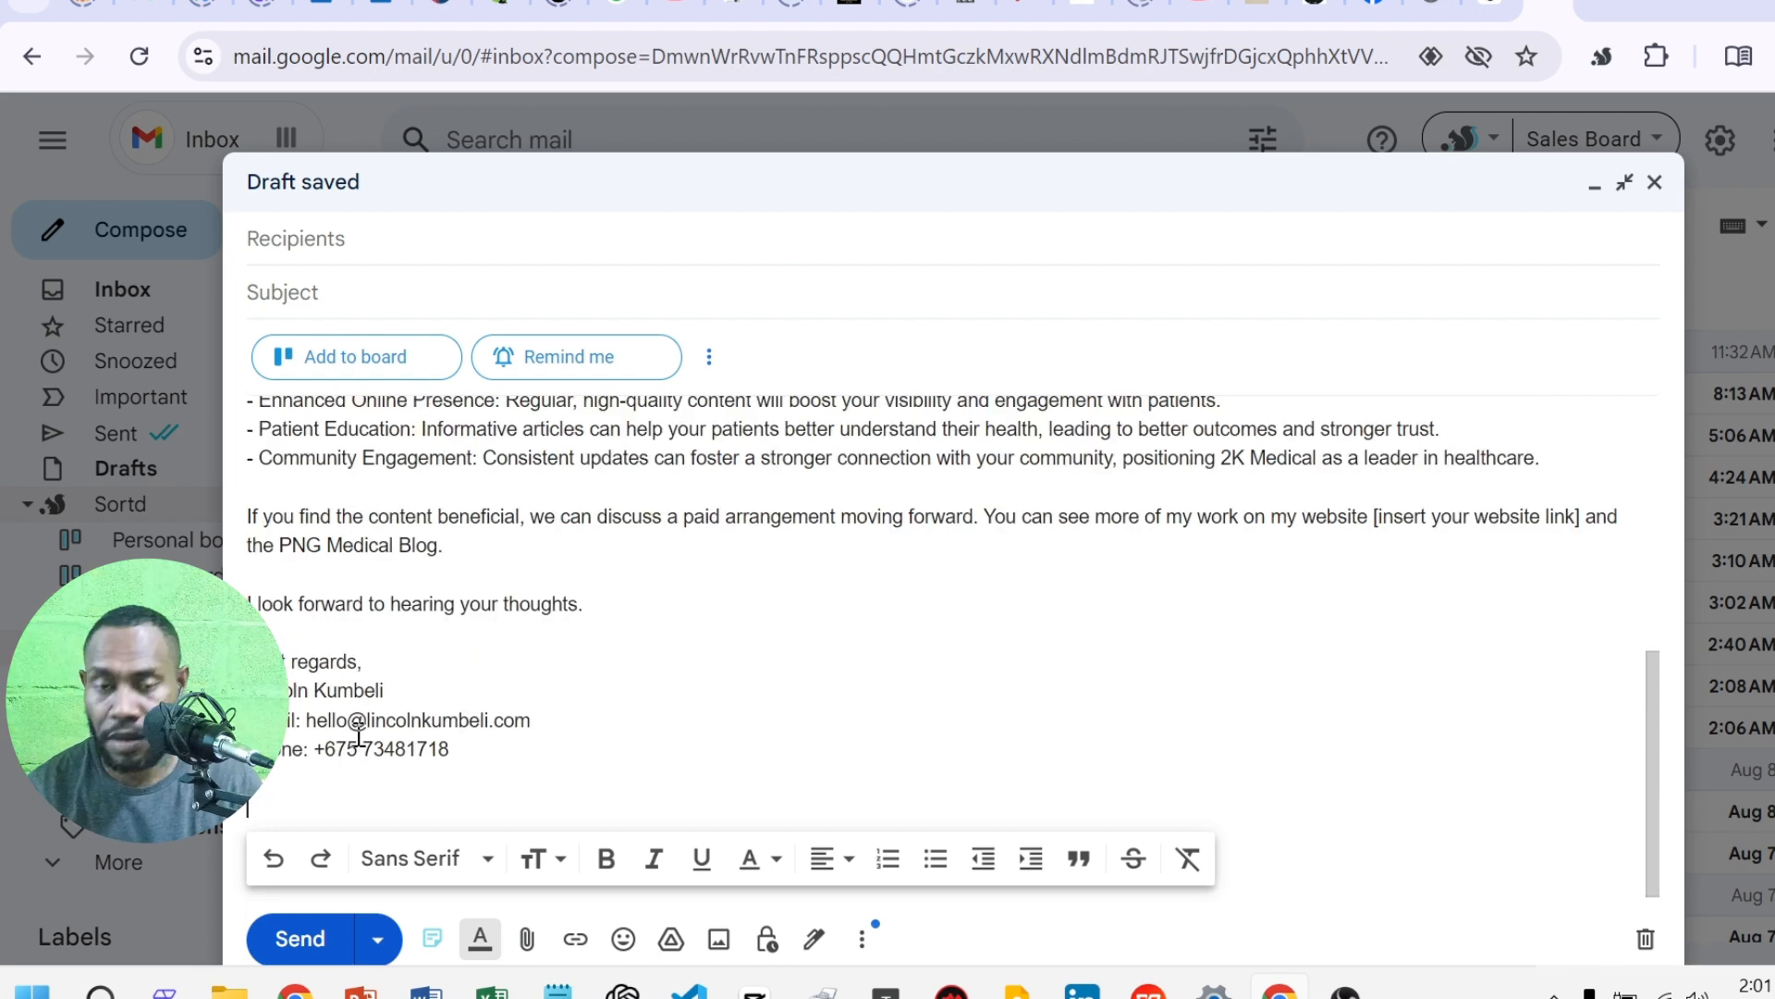
key("BackSpace")
key("BackSpace")
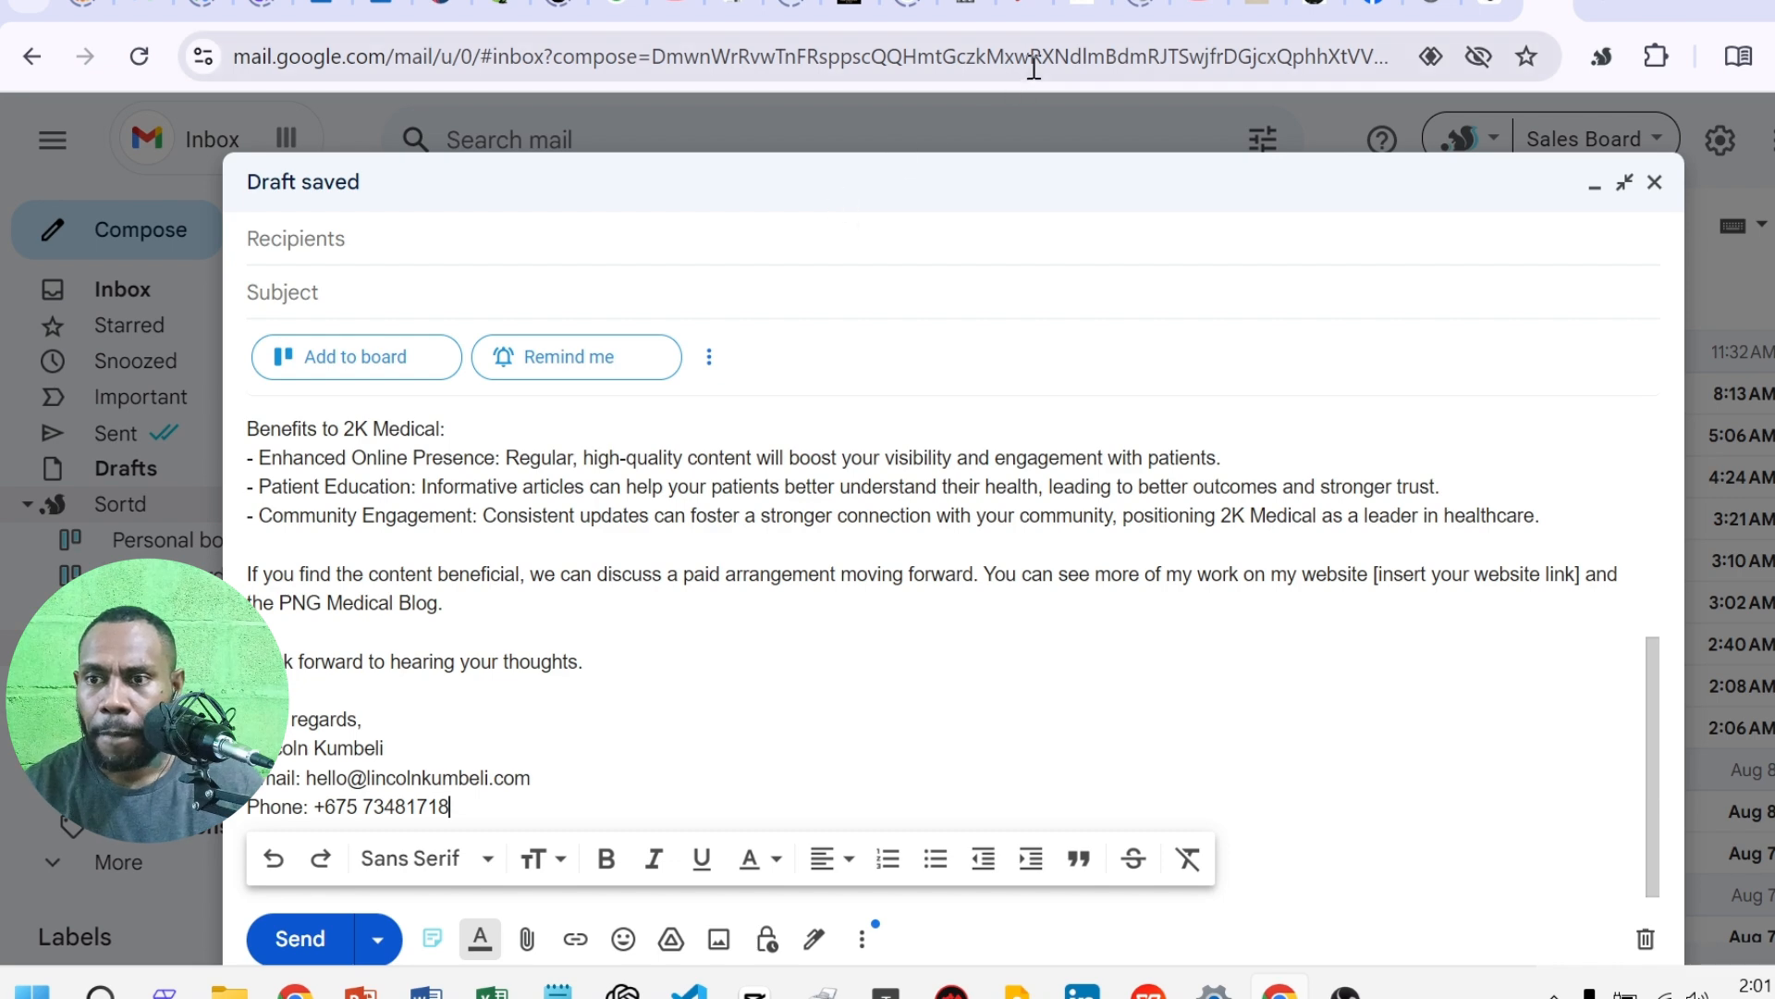
- Copy the web address of the sender's own website from its browser tab and return to the Gmail draft
left_click(1315, 11)
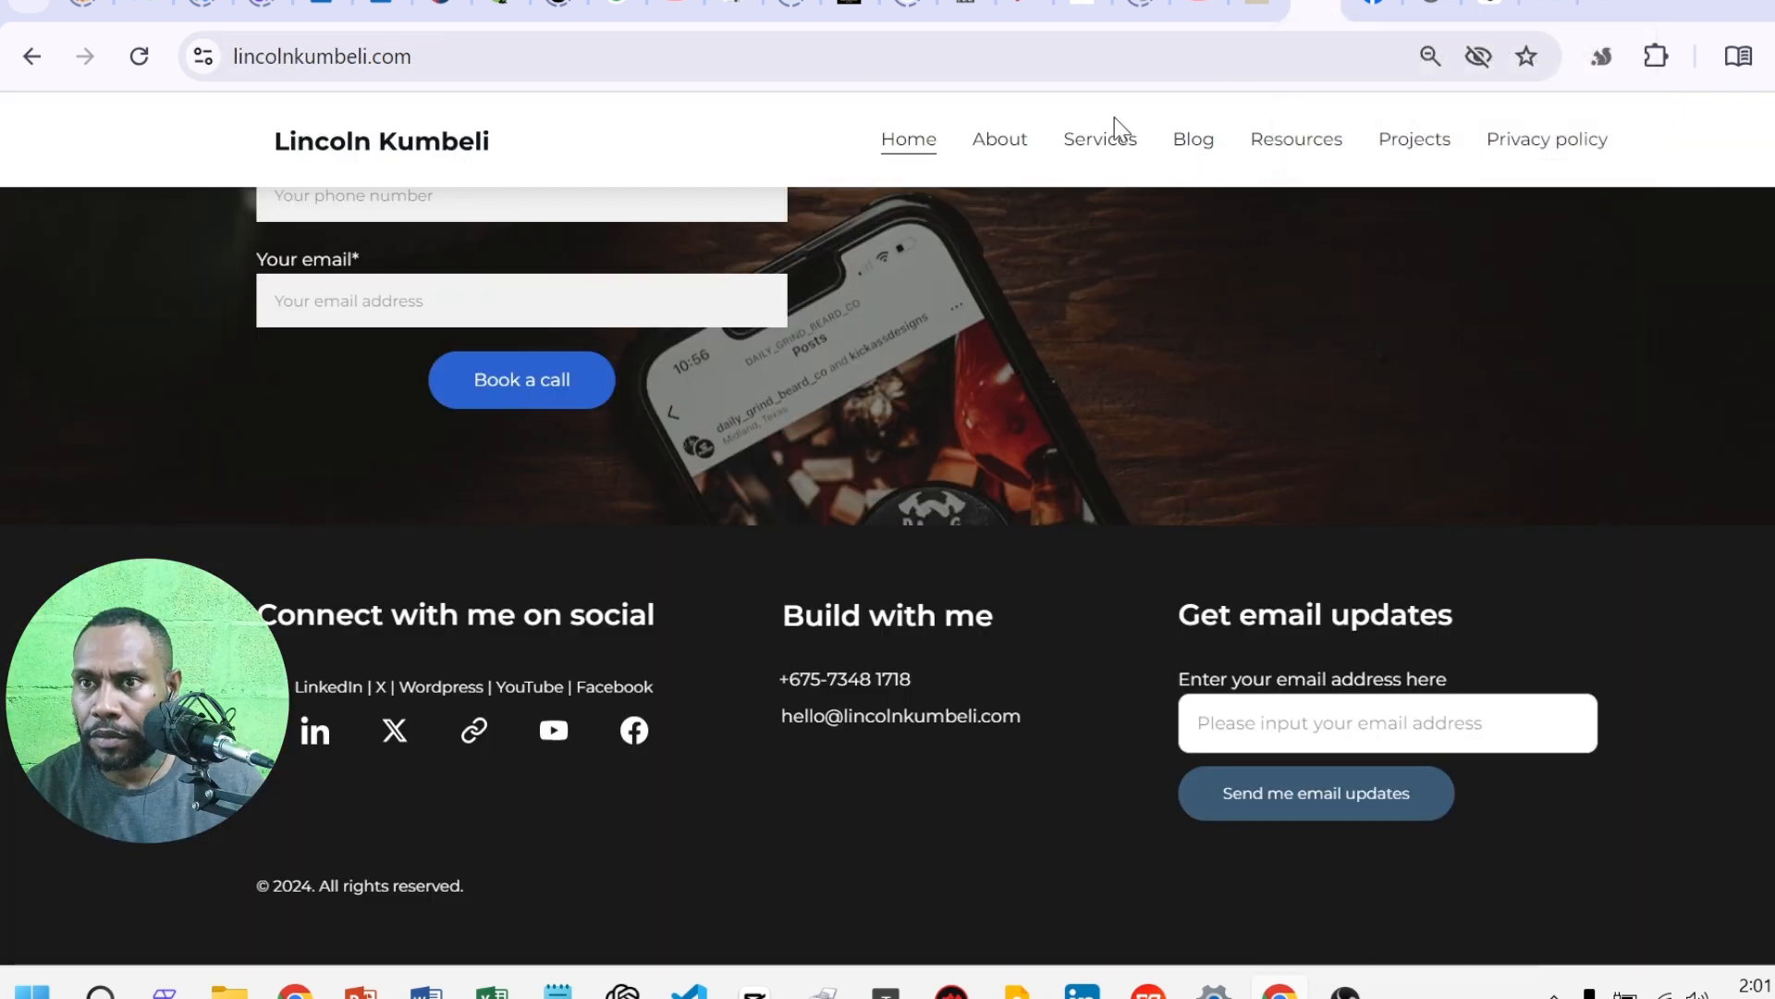
left_click(396, 55)
right_click(396, 57)
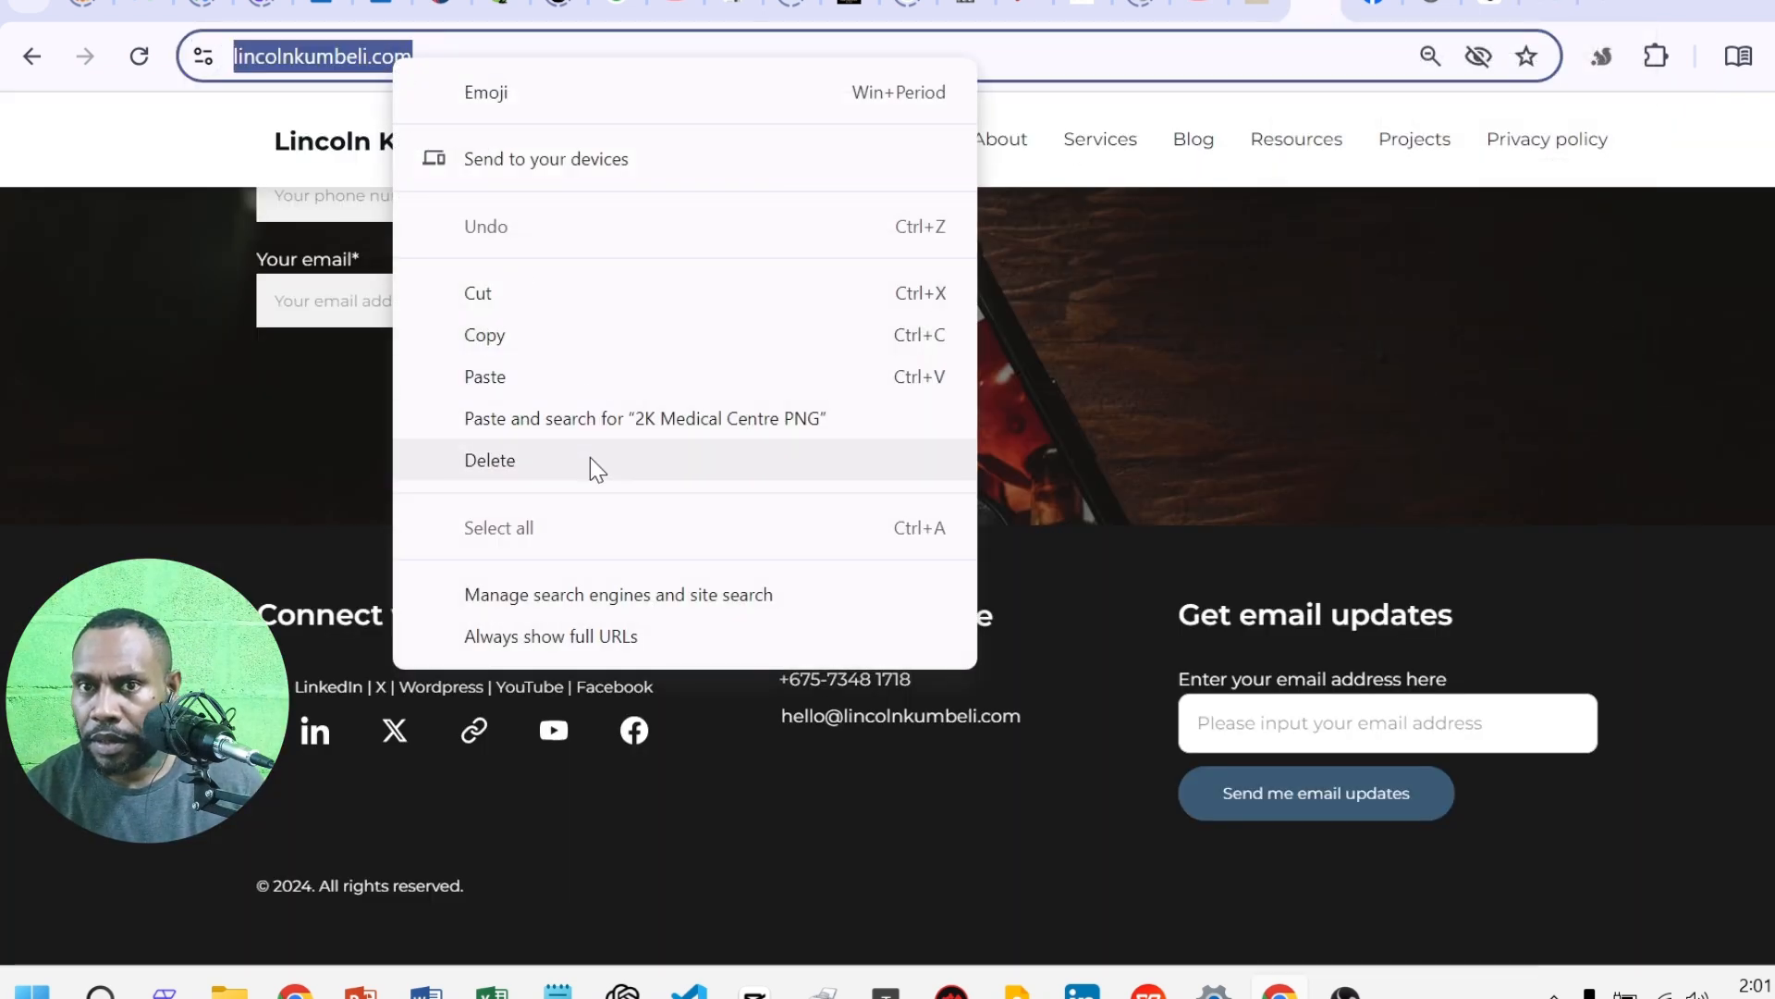
left_click(553, 340)
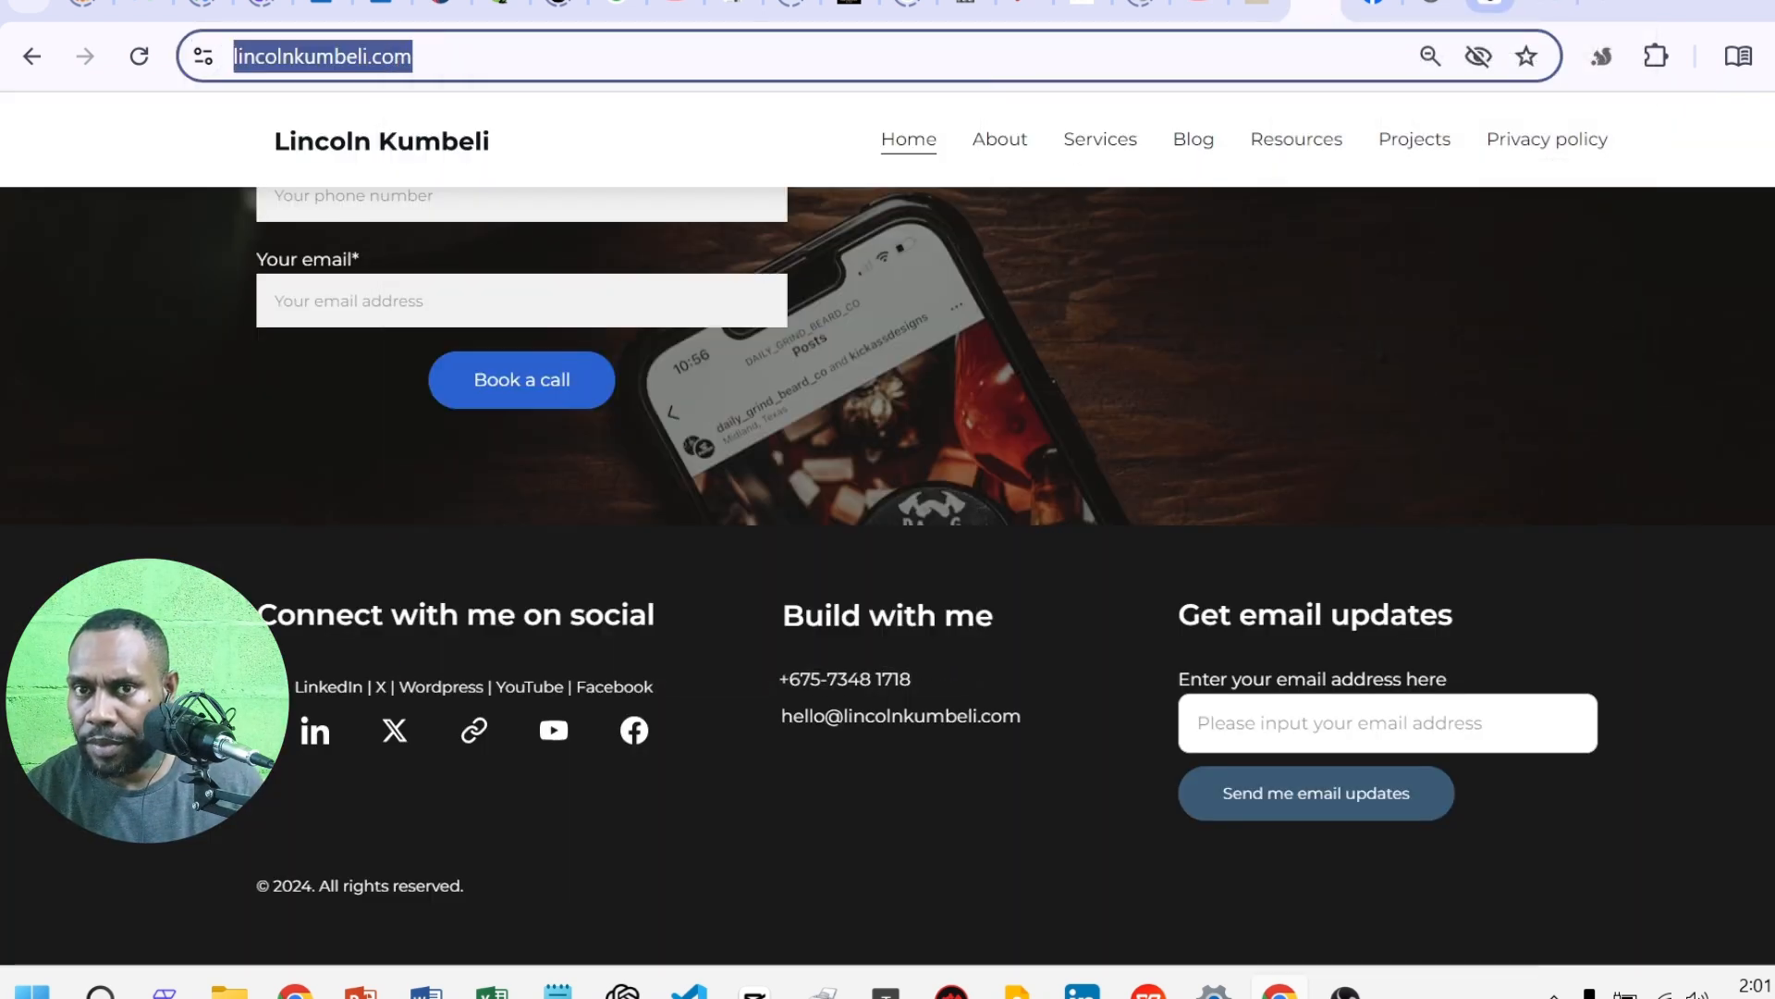
left_click(1536, 13)
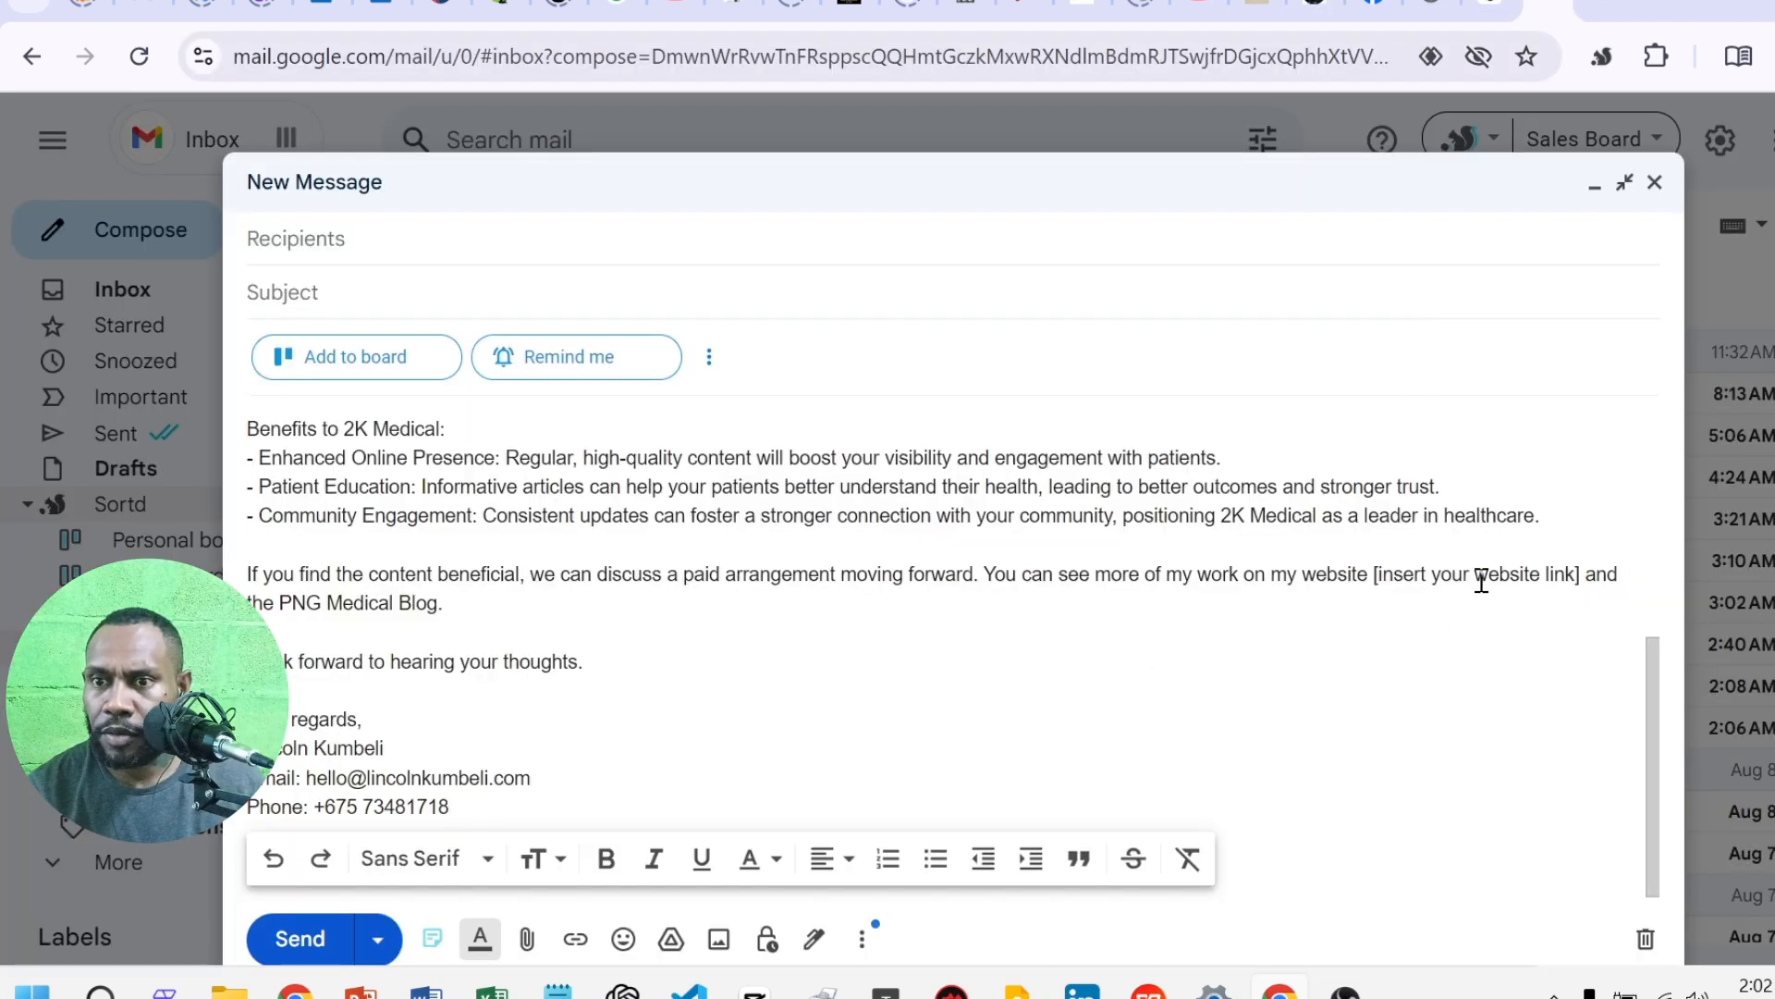
- Paste the website address over the "[insert your website link]" placeholder and turn it into a hyperlink
left_click_drag(1583, 581, 1374, 576)
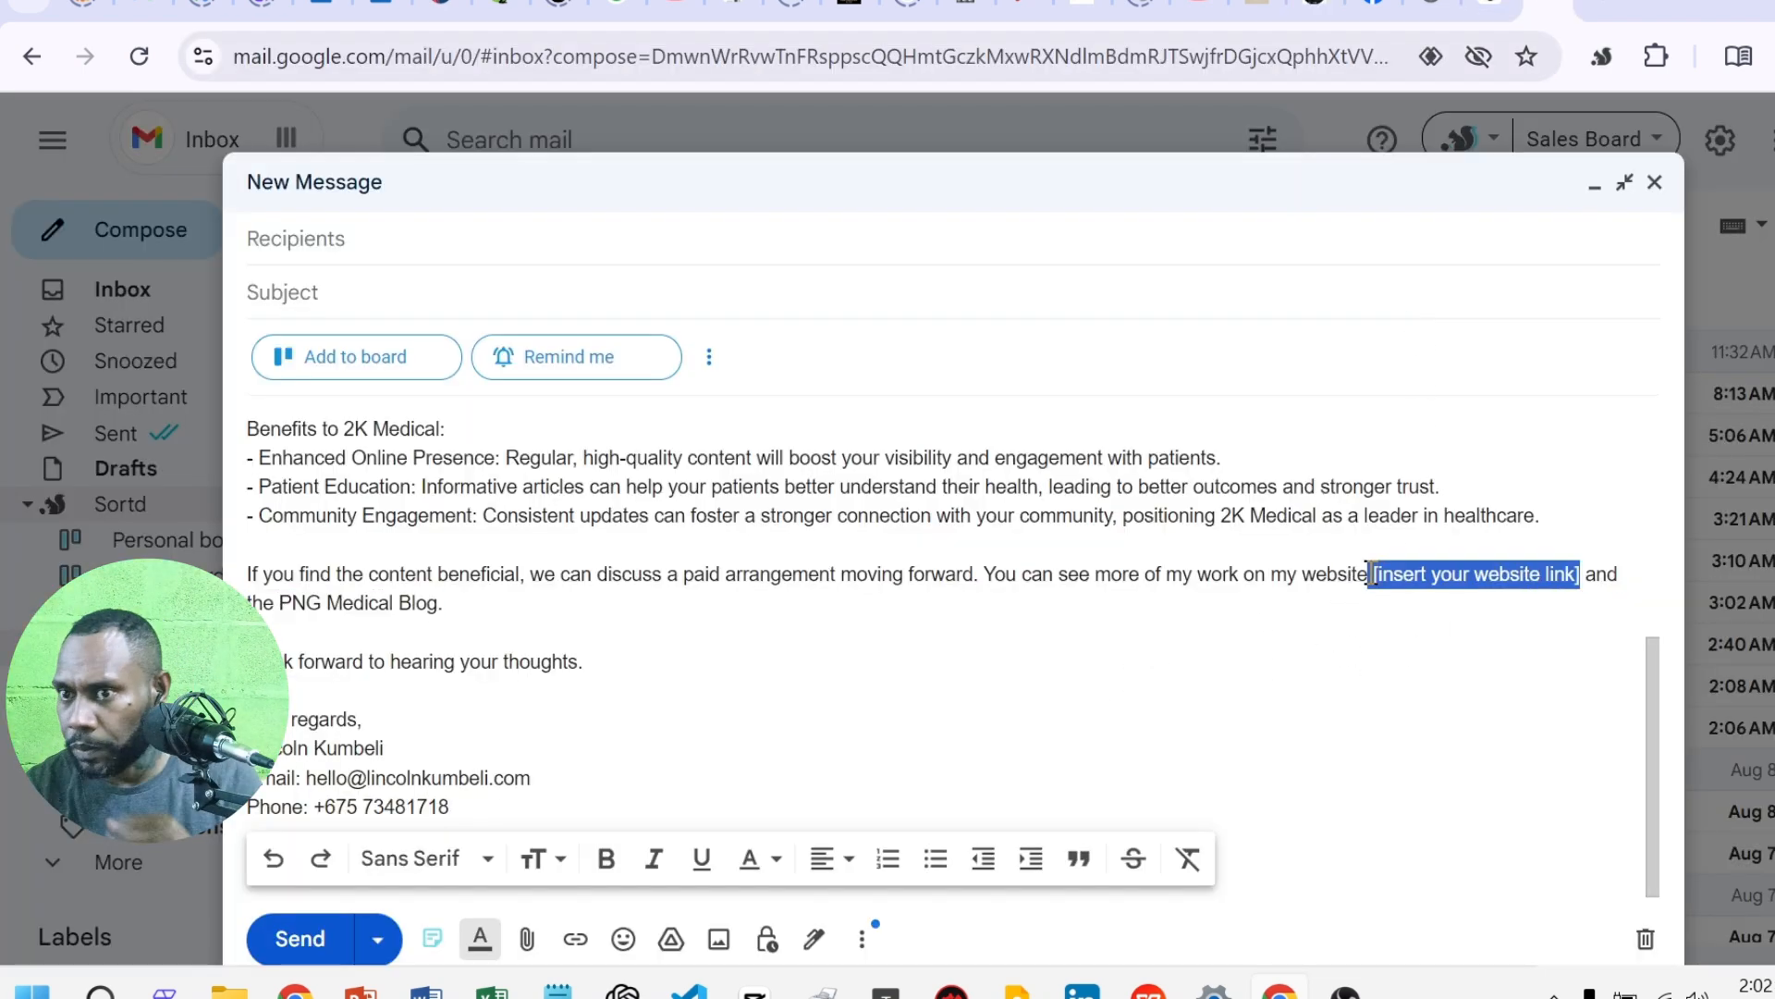
right_click(1427, 575)
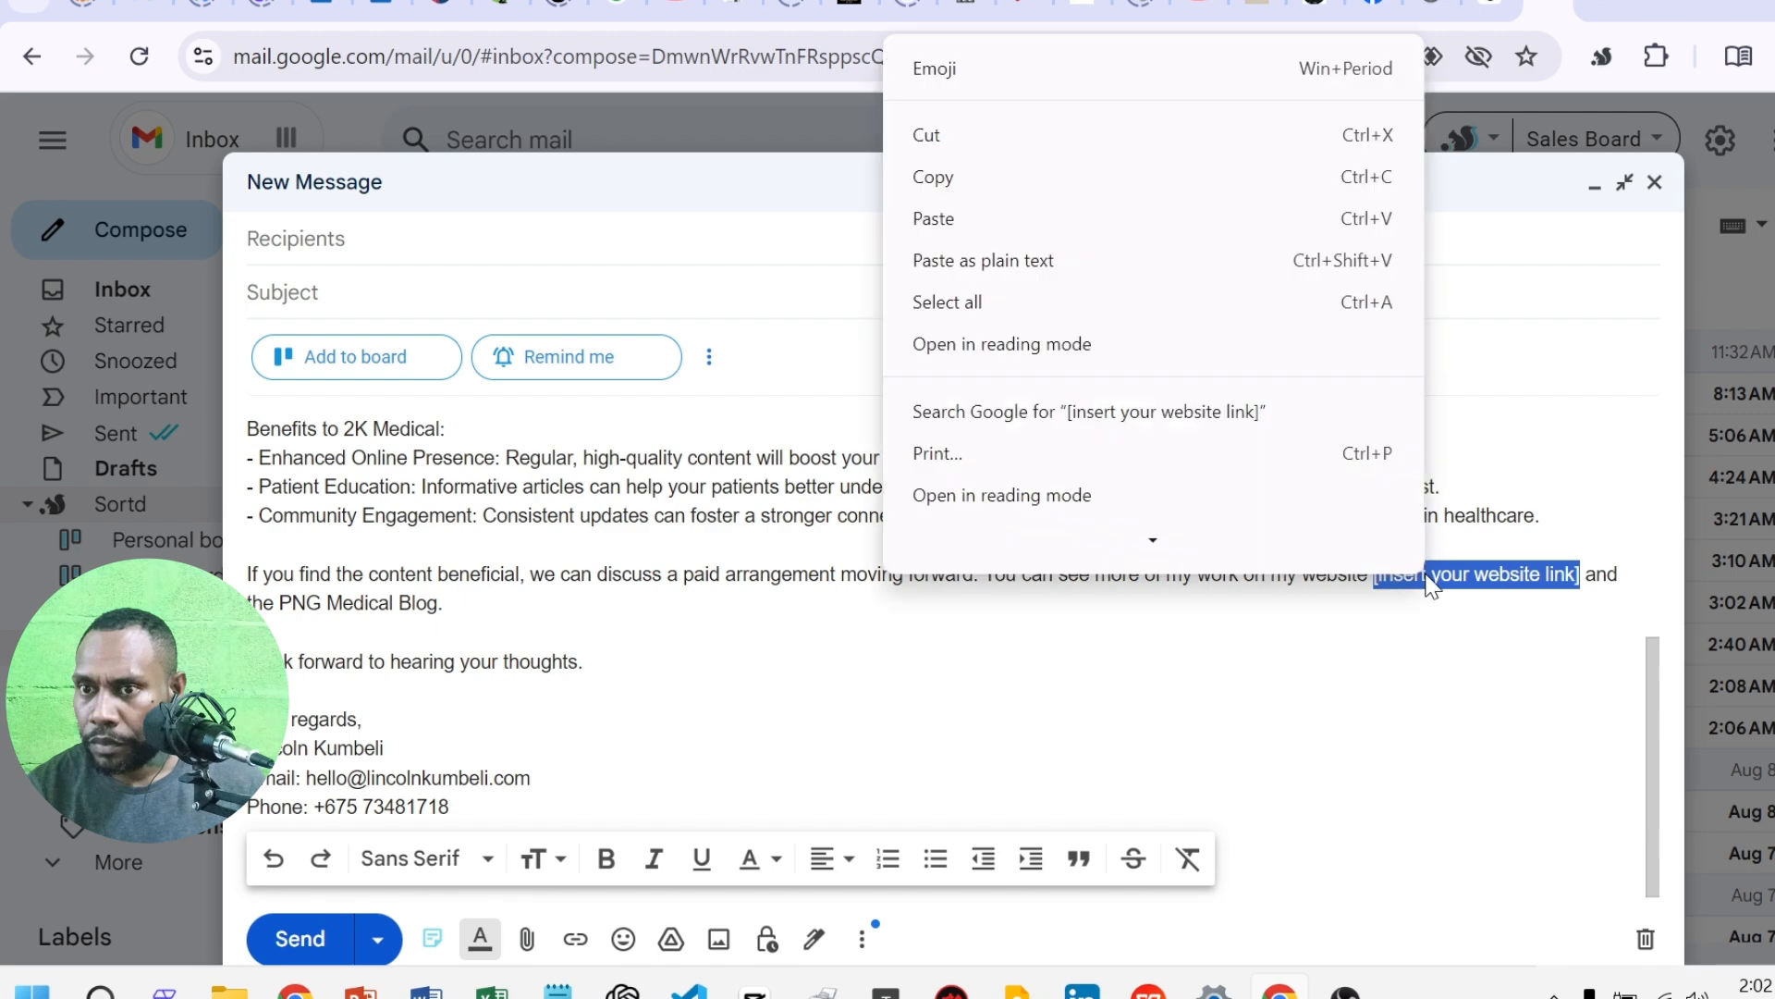
left_click(976, 229)
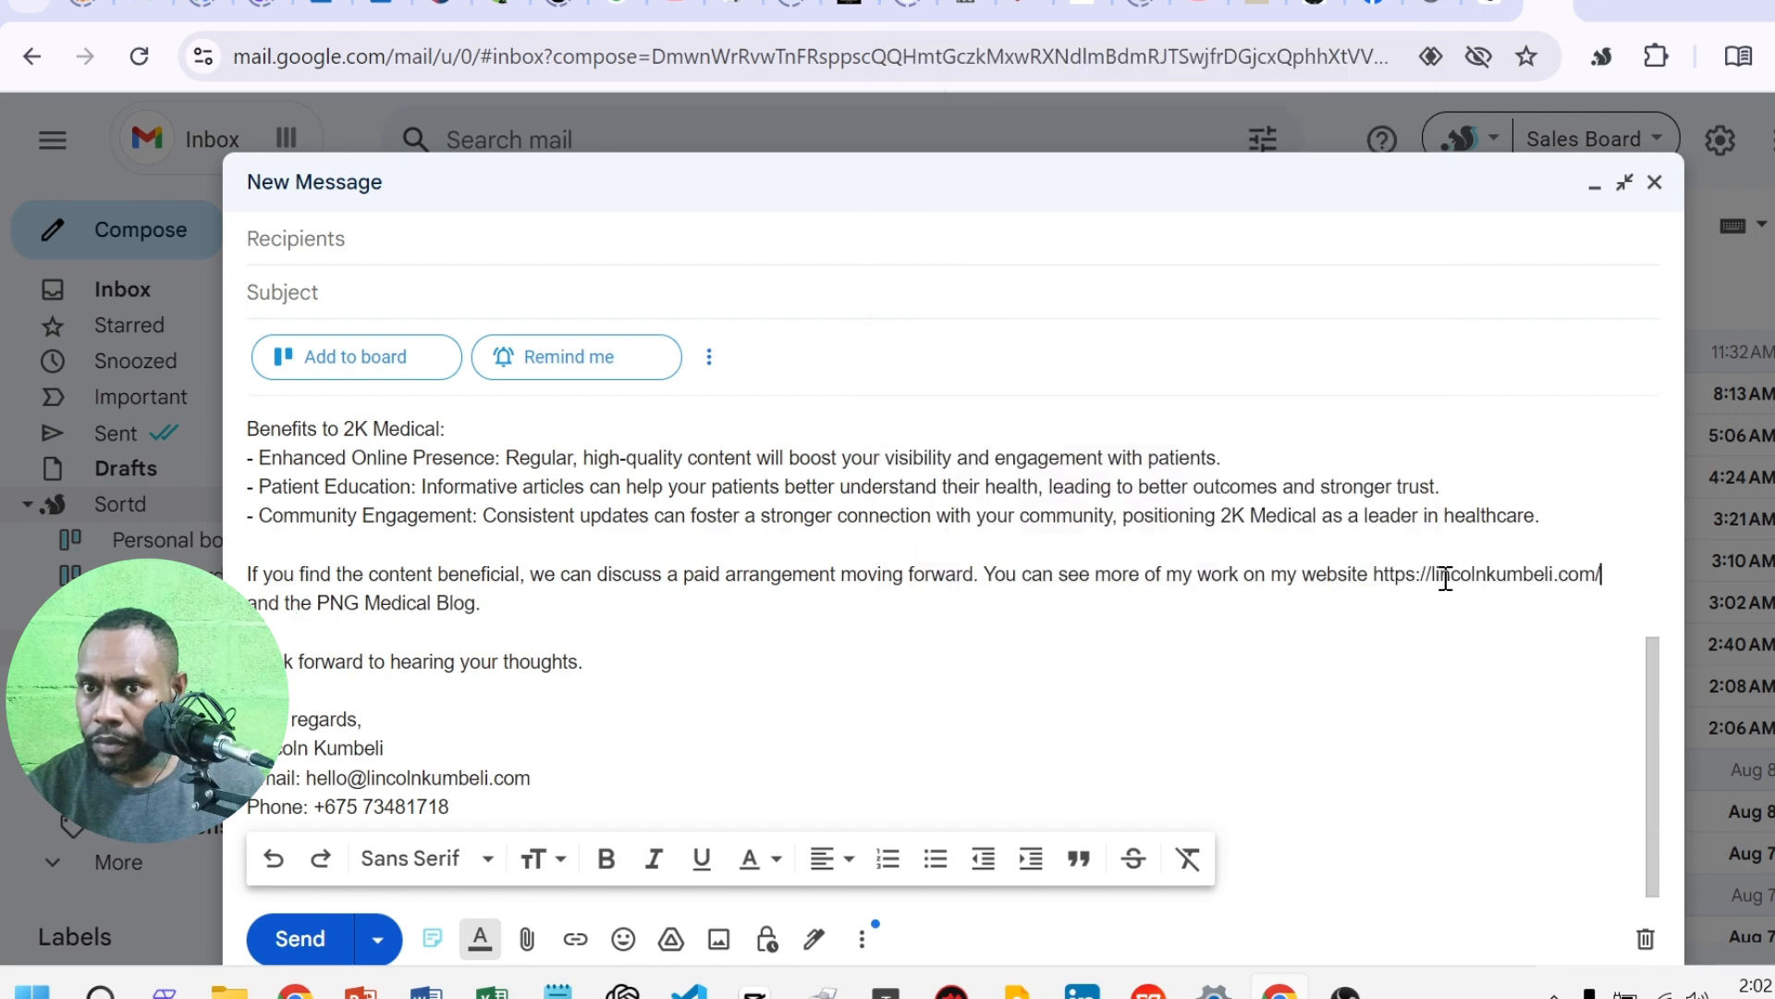
left_click_drag(1629, 577, 1375, 590)
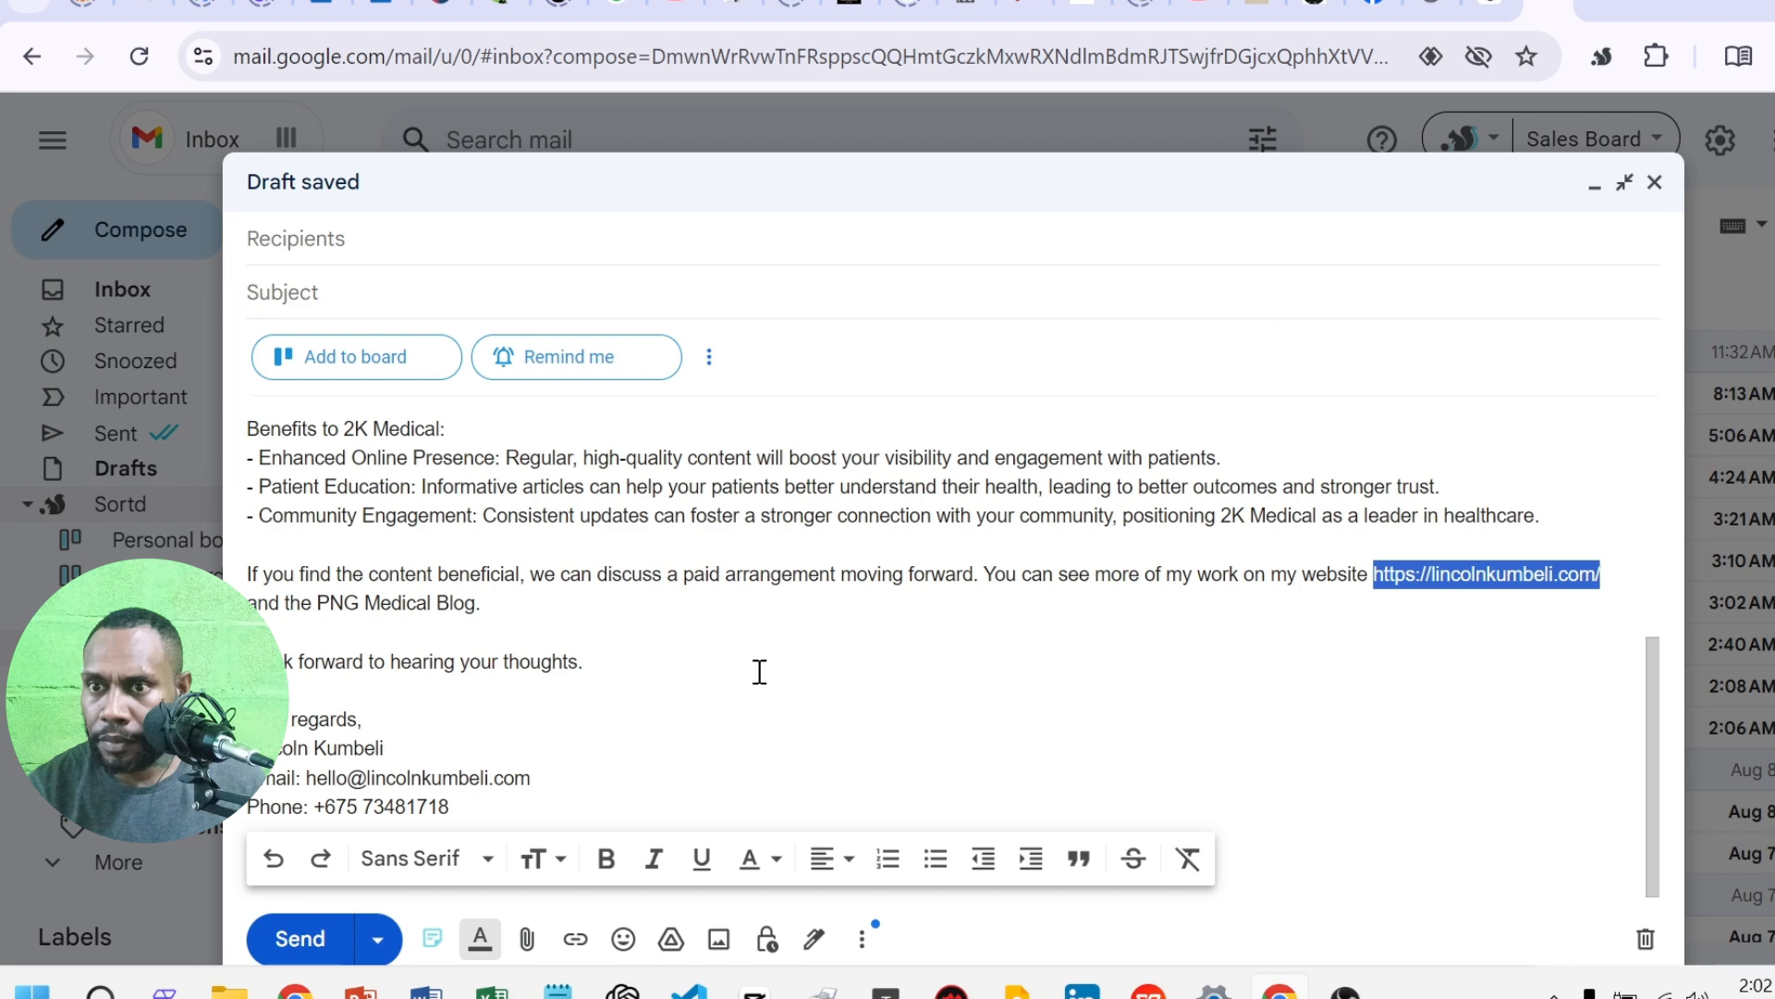
left_click(575, 940)
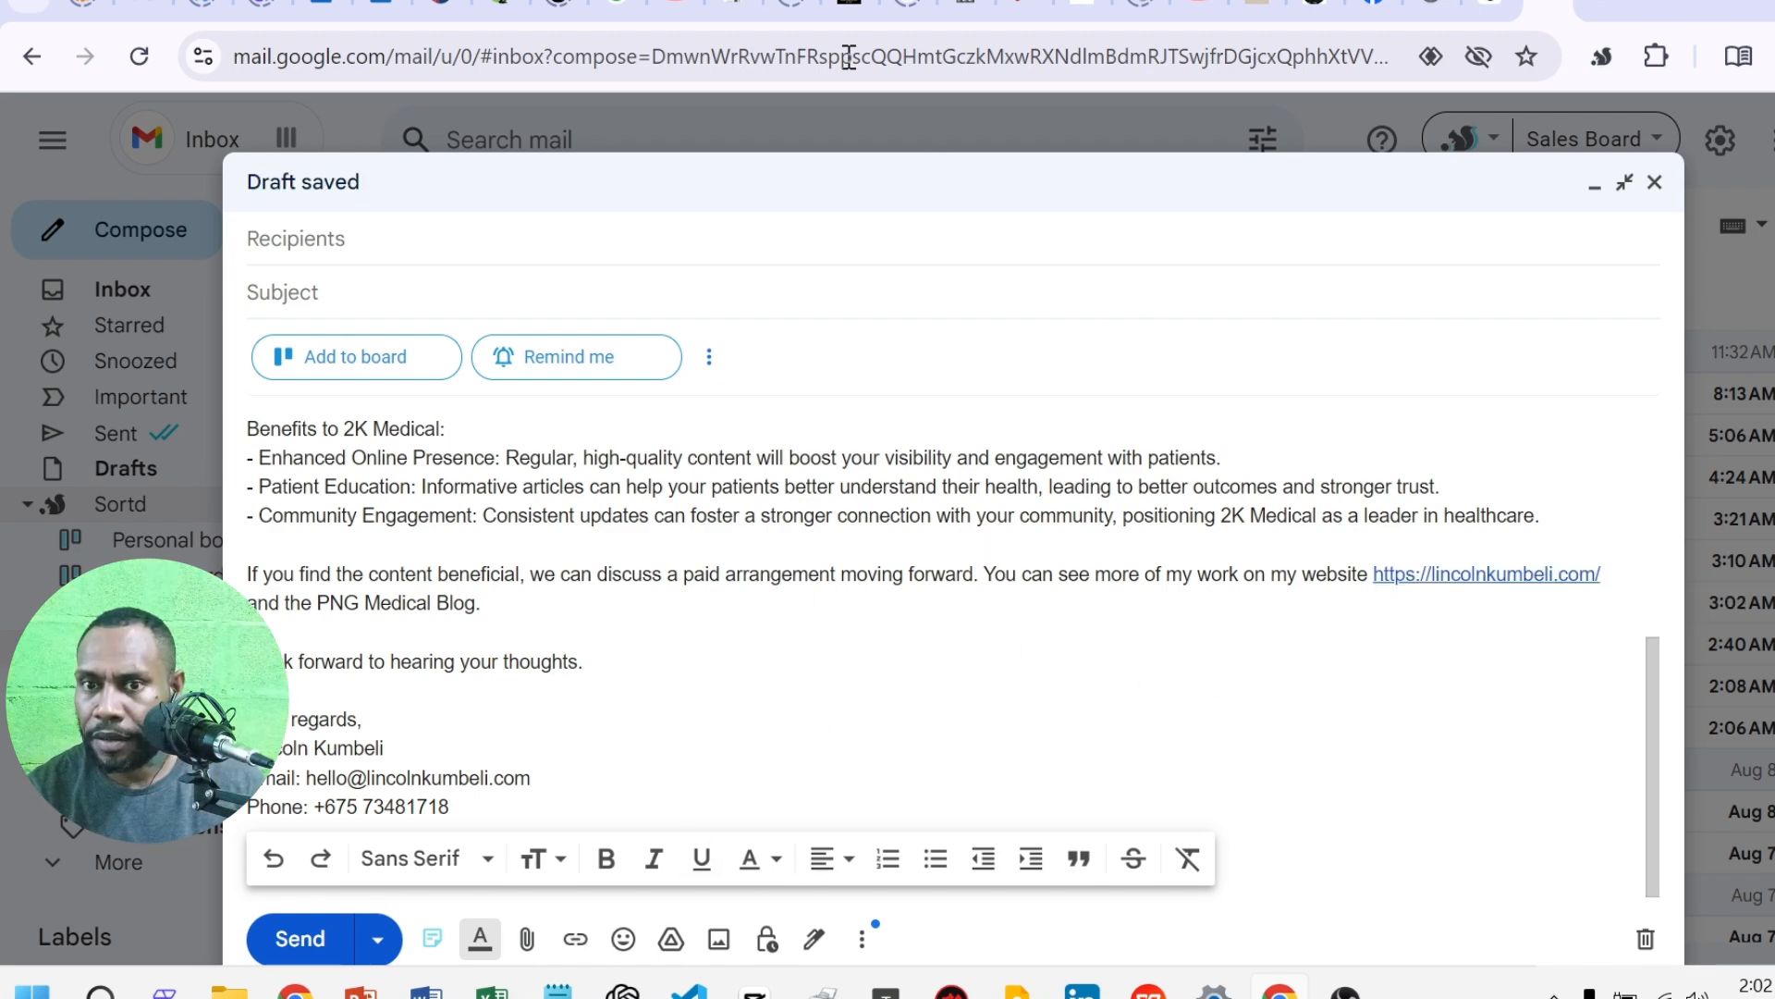
- Copy the PNG Medical Blog's web address from its browser tab and return to the Gmail draft
left_click(851, 12)
left_click(305, 57)
right_click(306, 58)
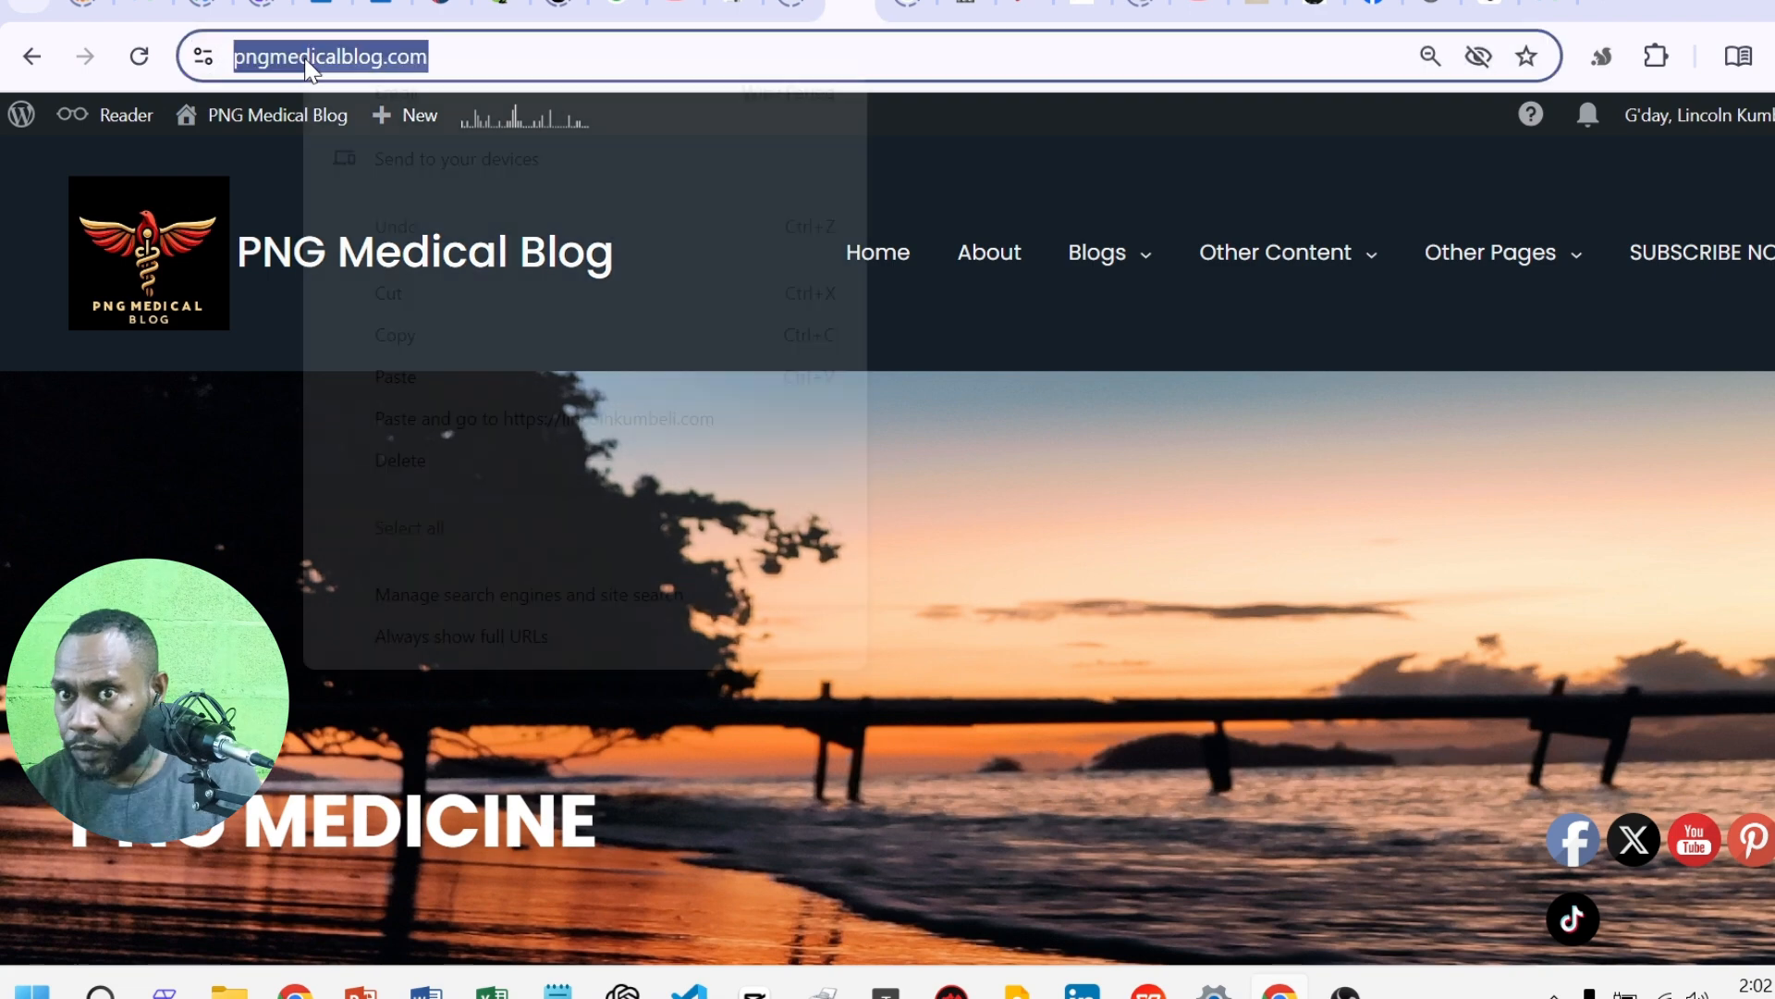
left_click(452, 335)
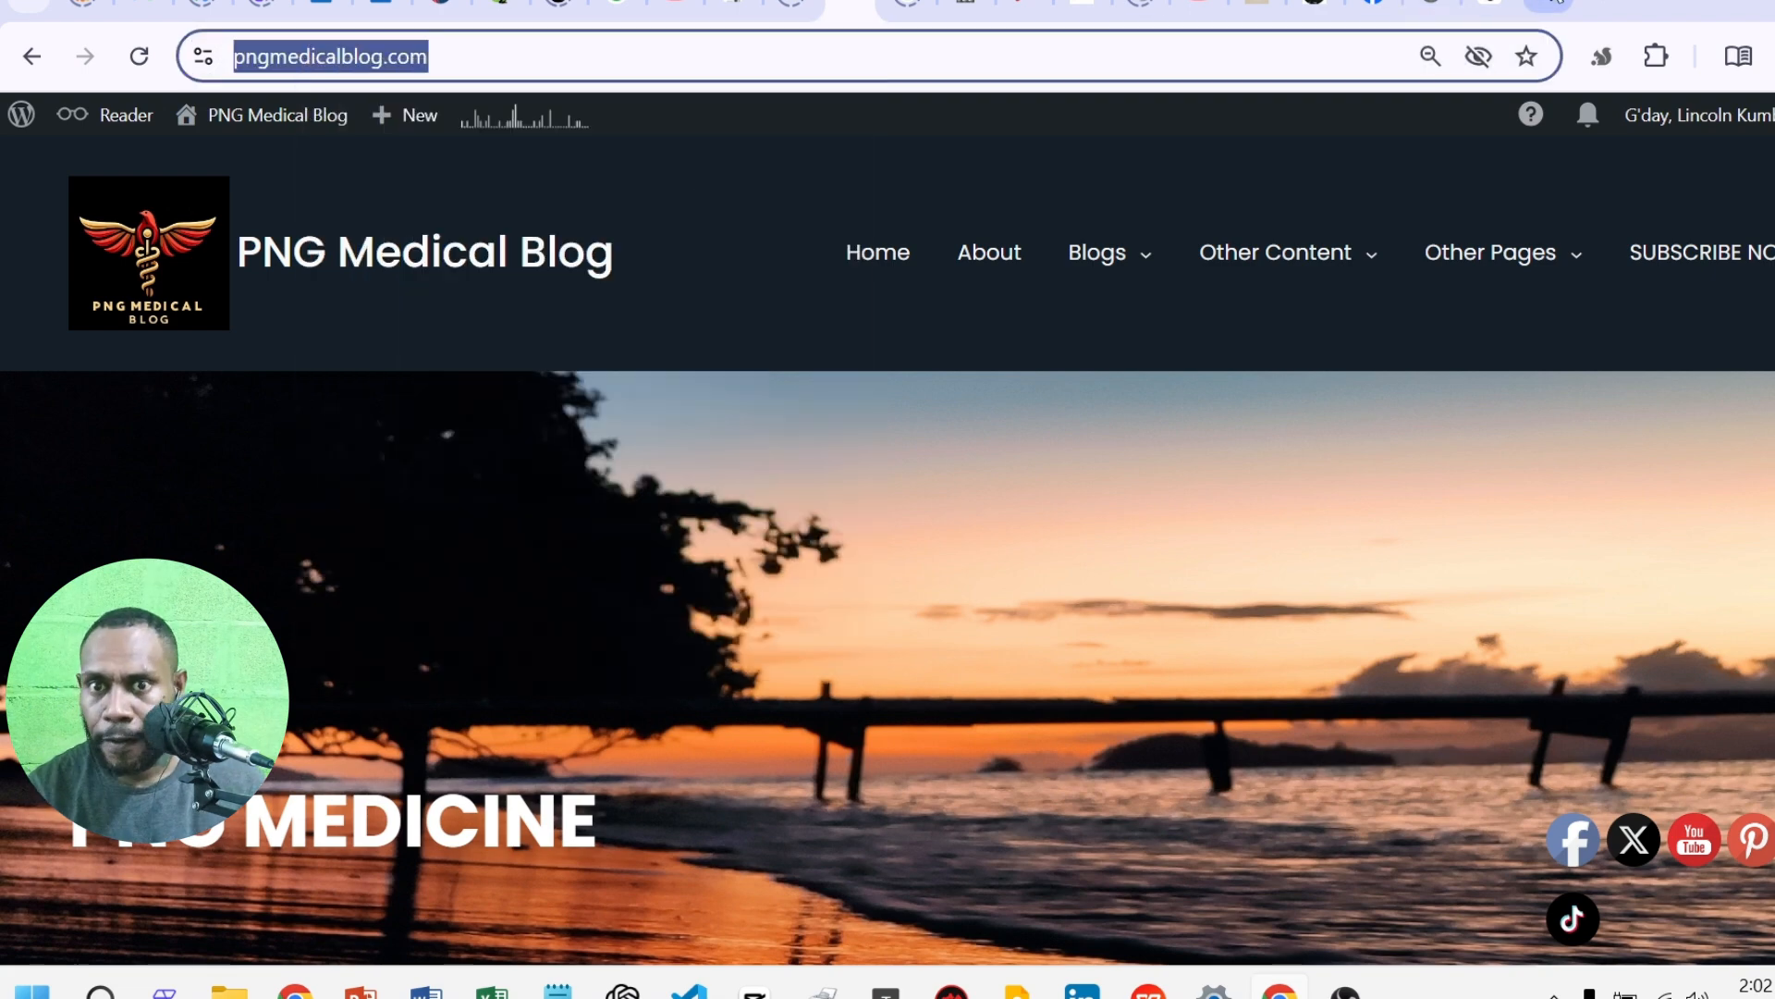
left_click(1548, 11)
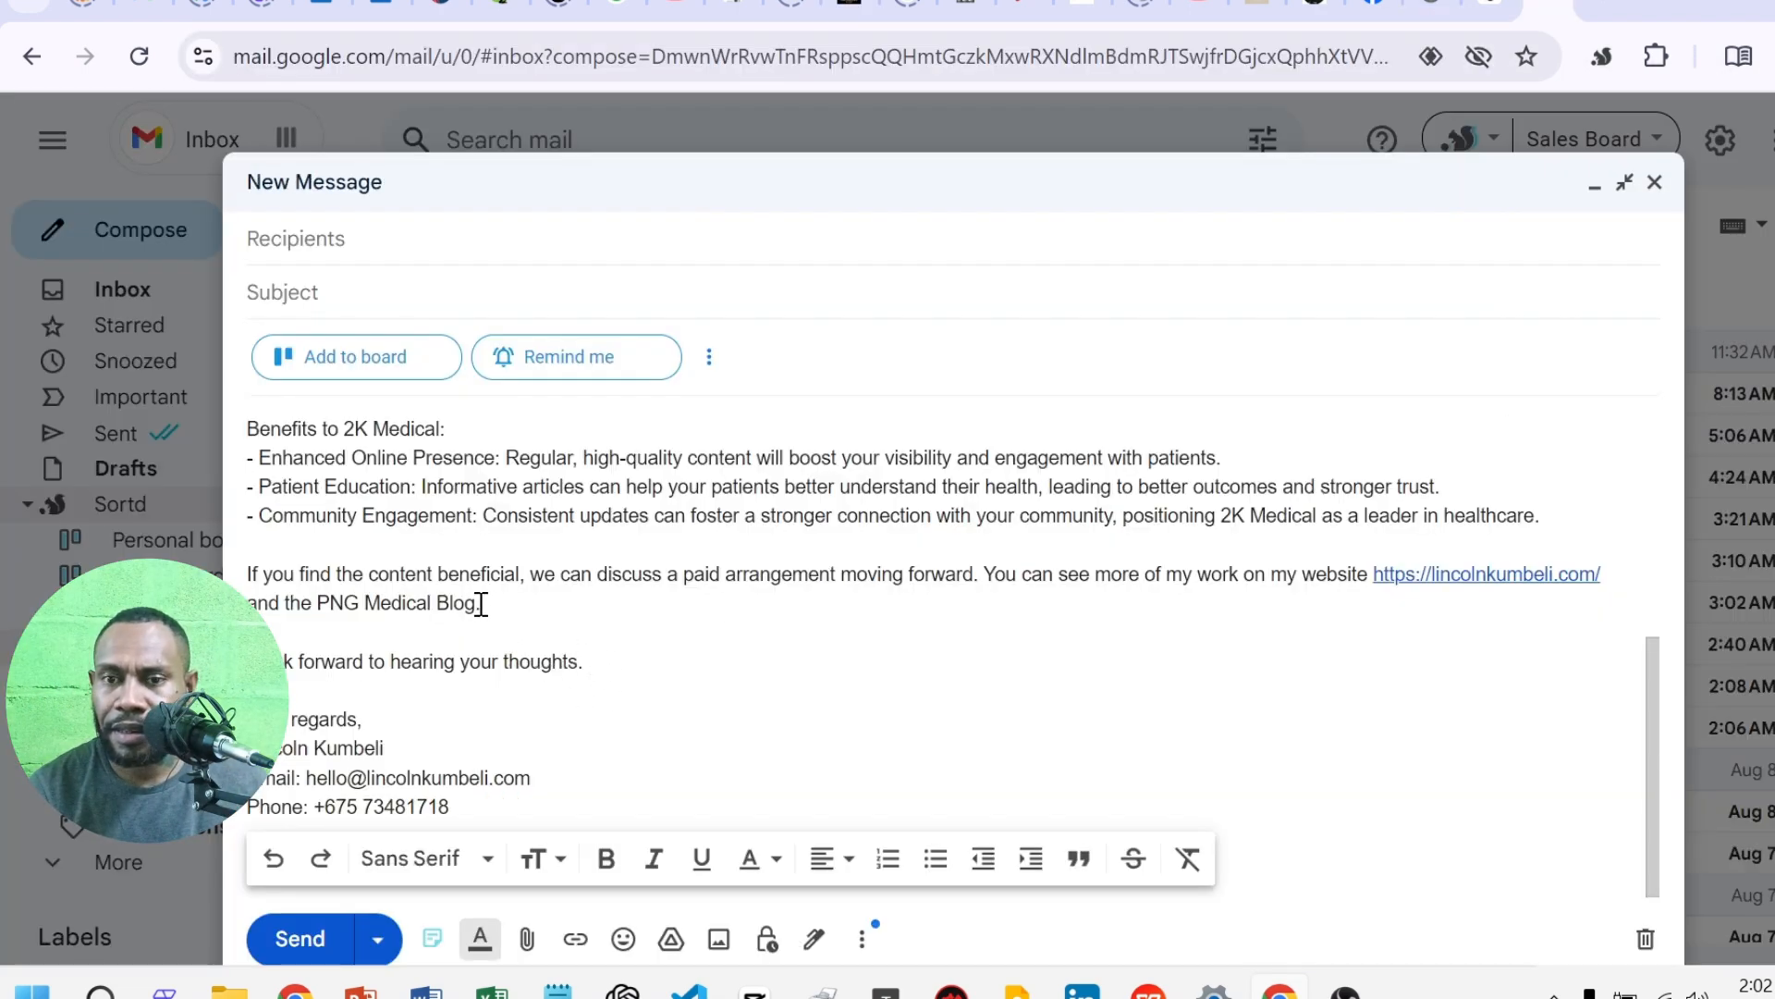
left_click_drag(476, 602, 321, 603)
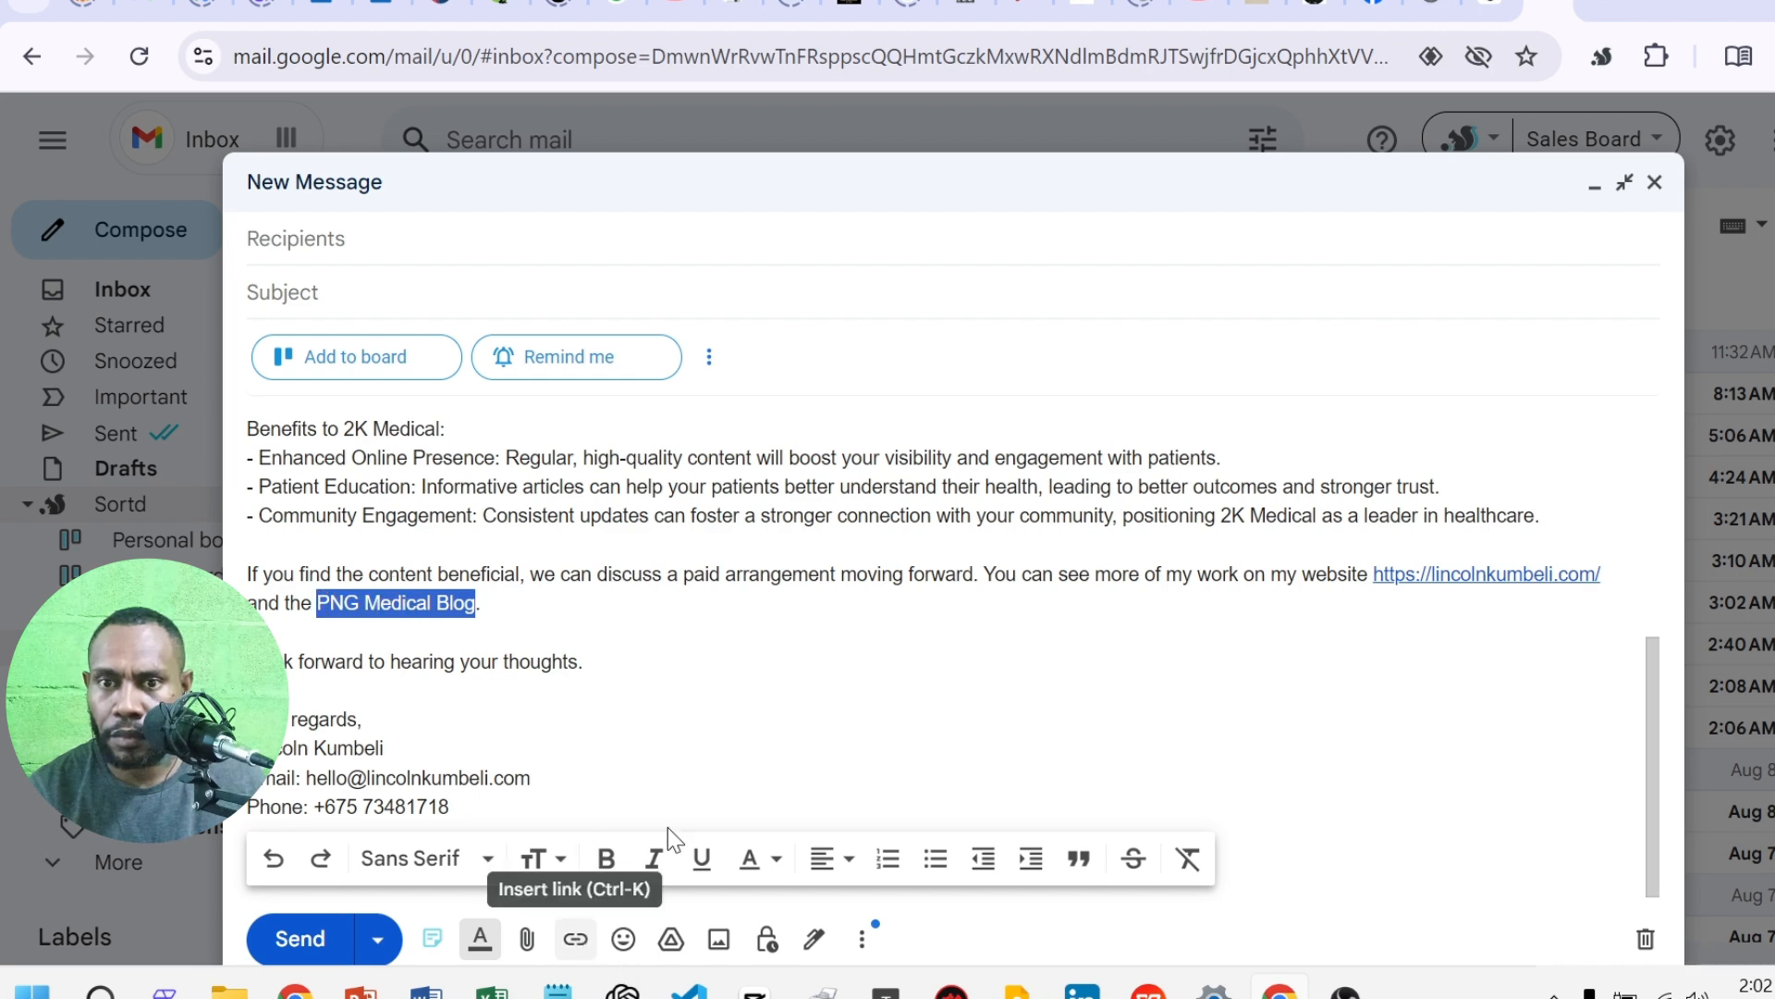
left_click(576, 939)
right_click(818, 523)
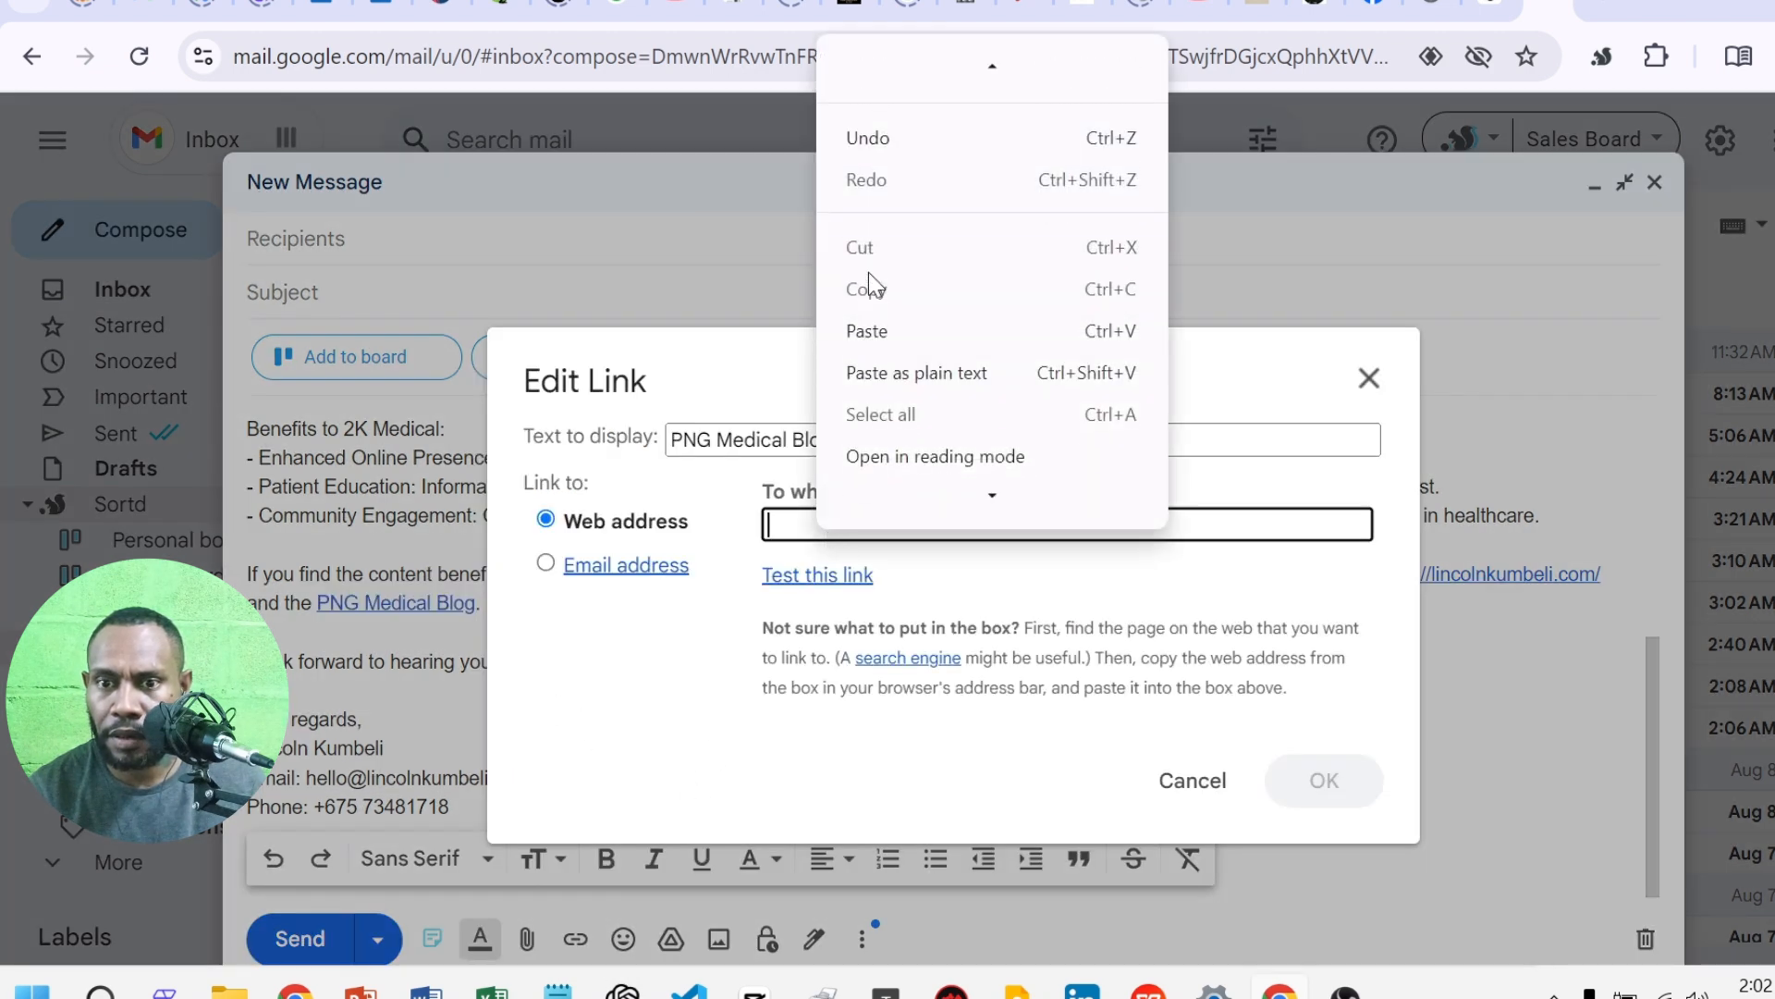
left_click(875, 331)
left_click(1336, 777)
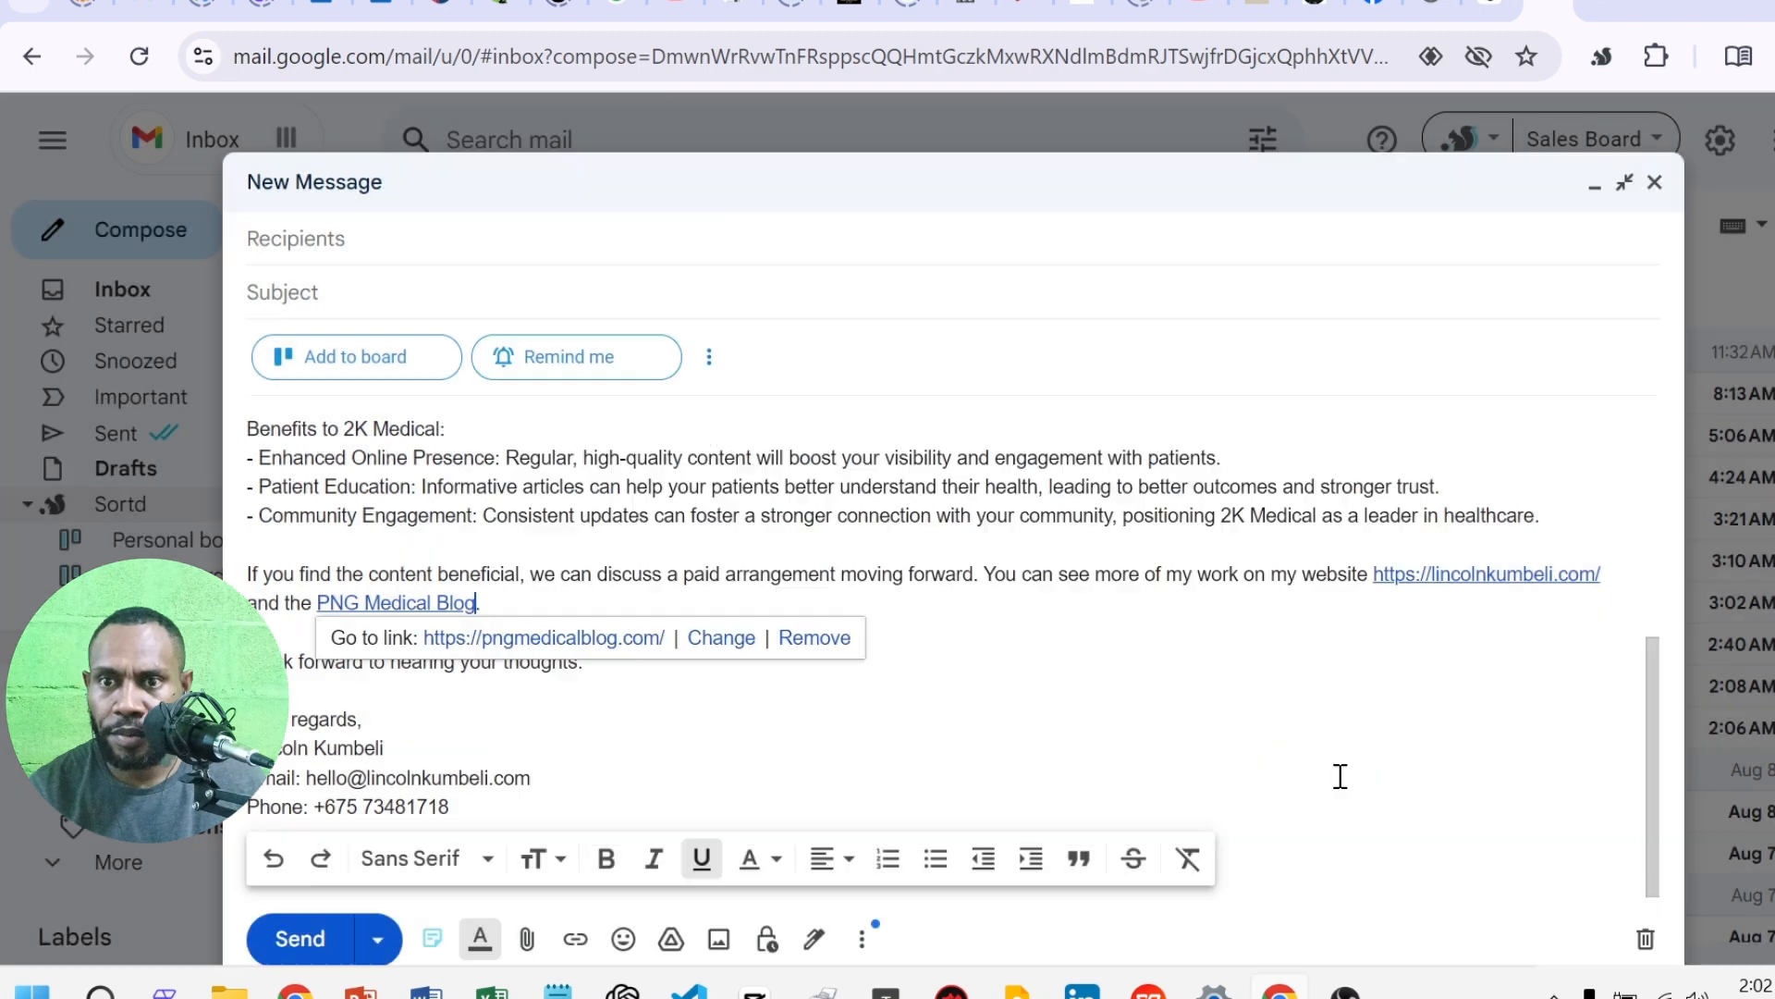
left_click(903, 678)
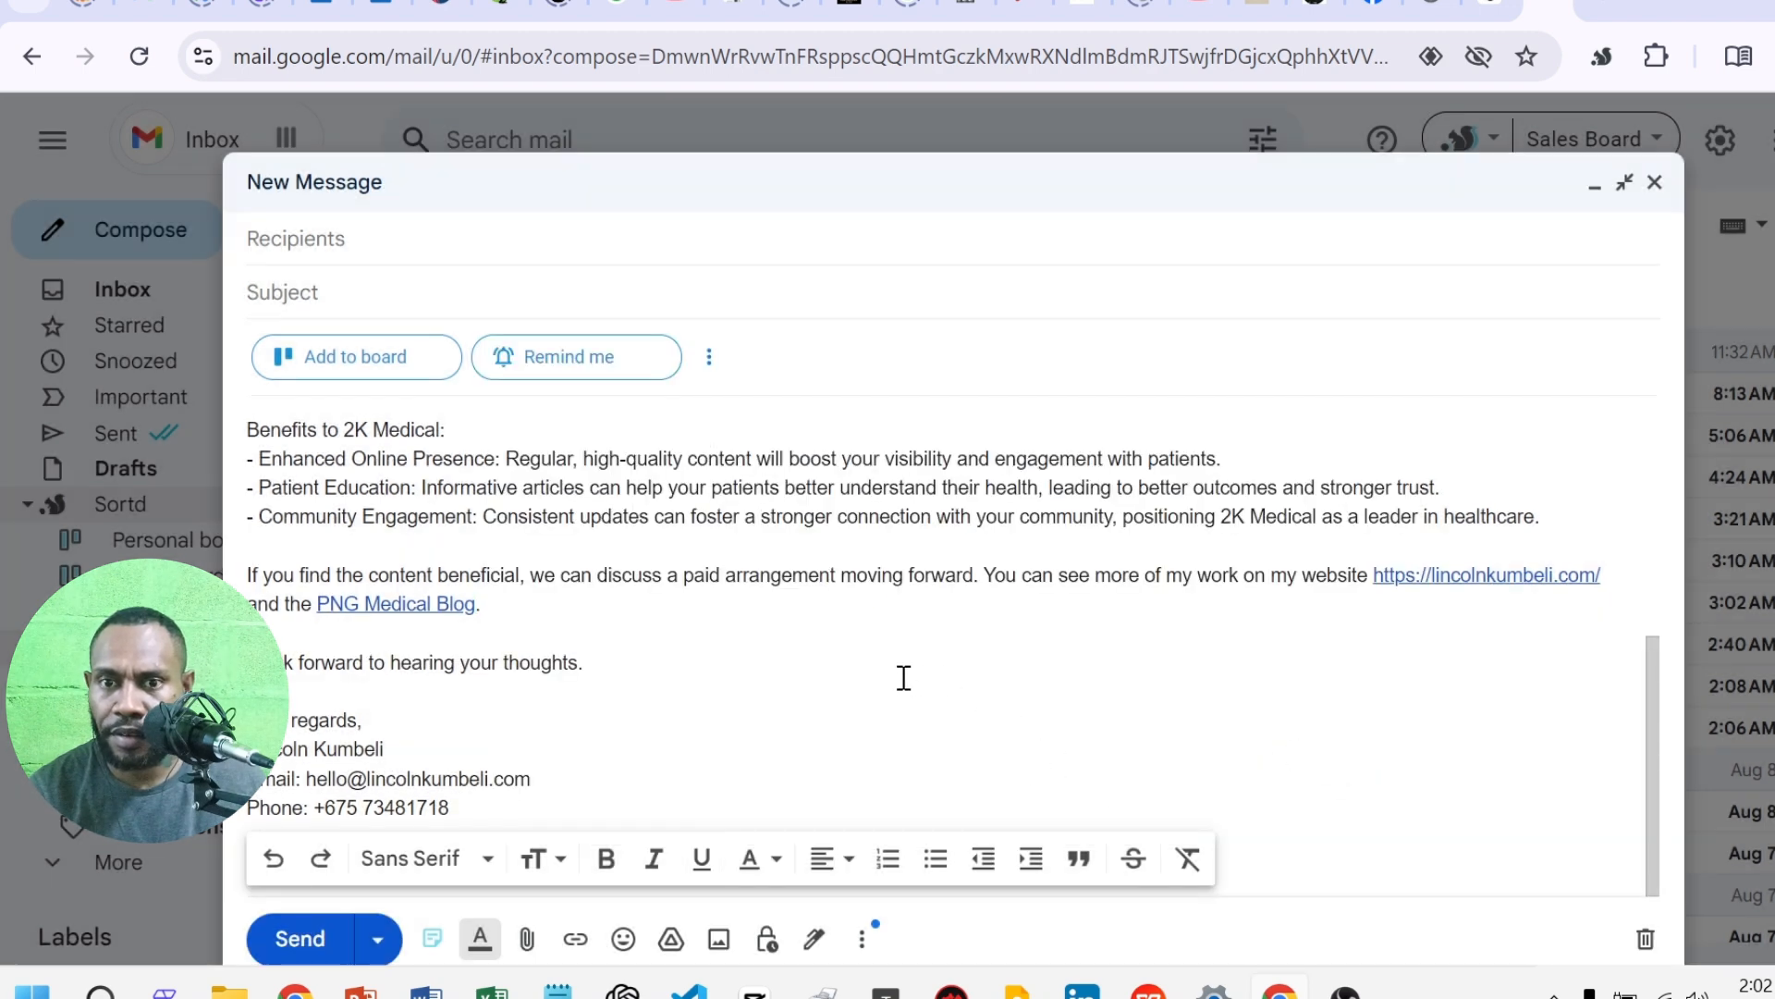
scroll(904, 678, "up", 5)
scroll(920, 663, "down", 3)
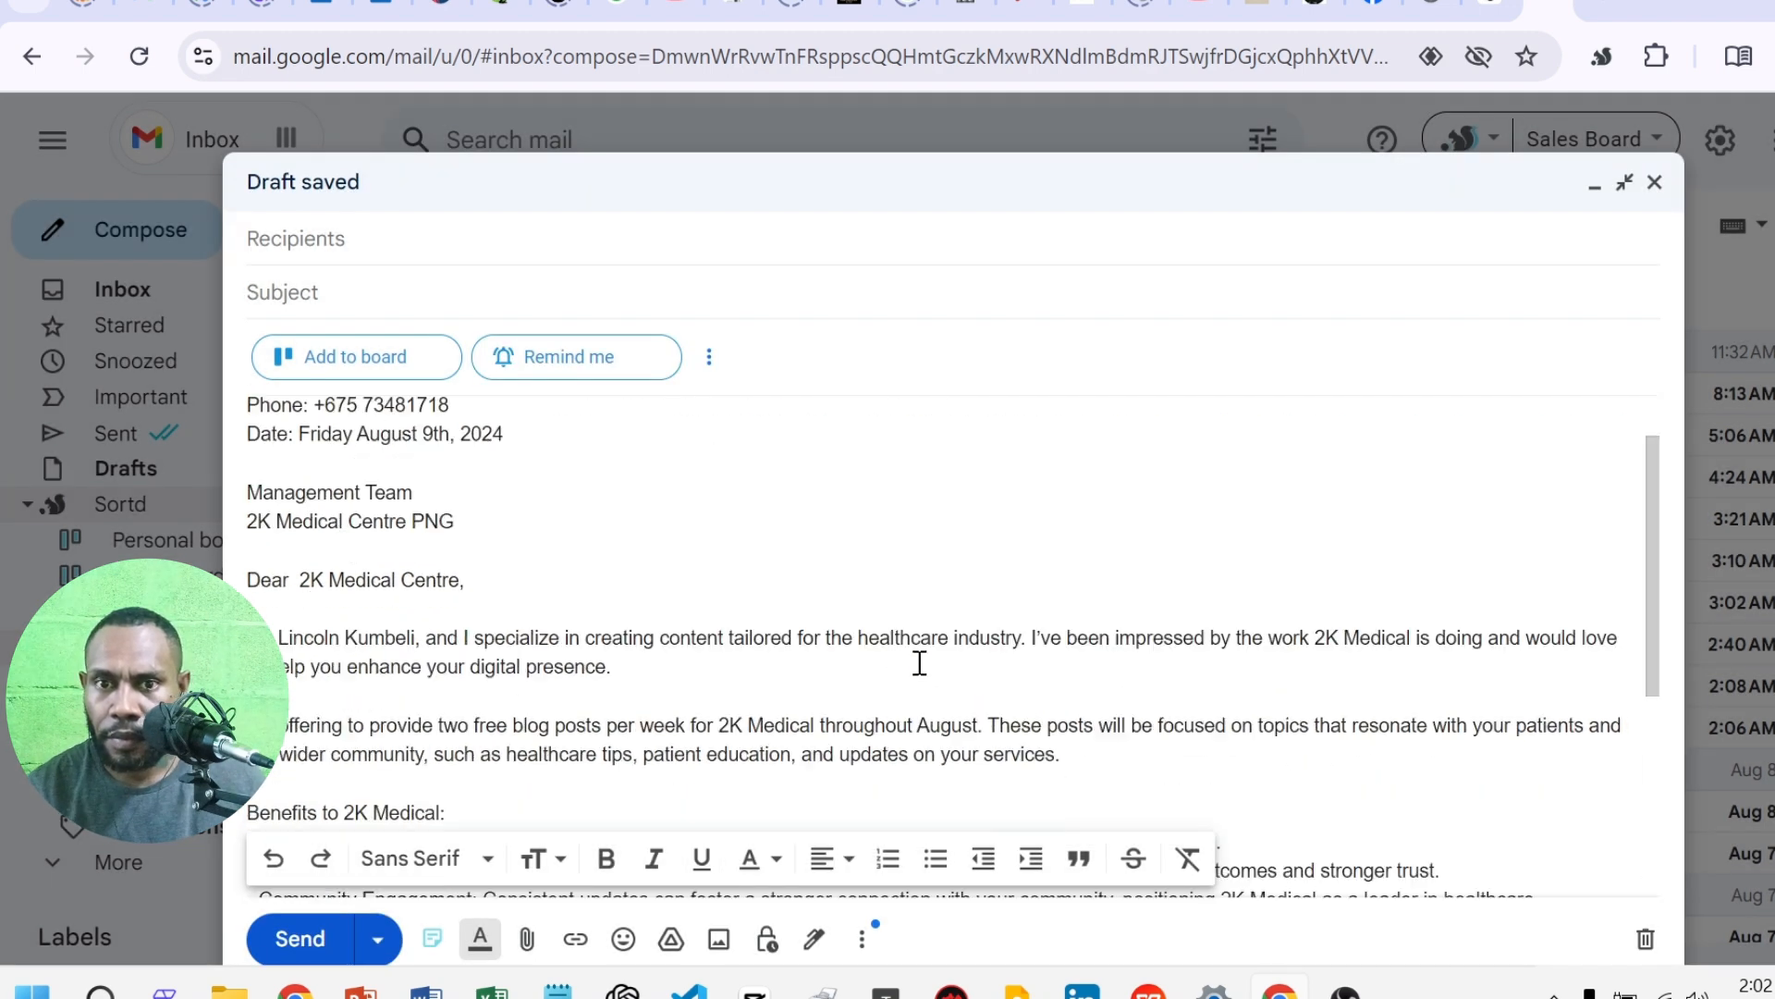
scroll(920, 663, "down", 2)
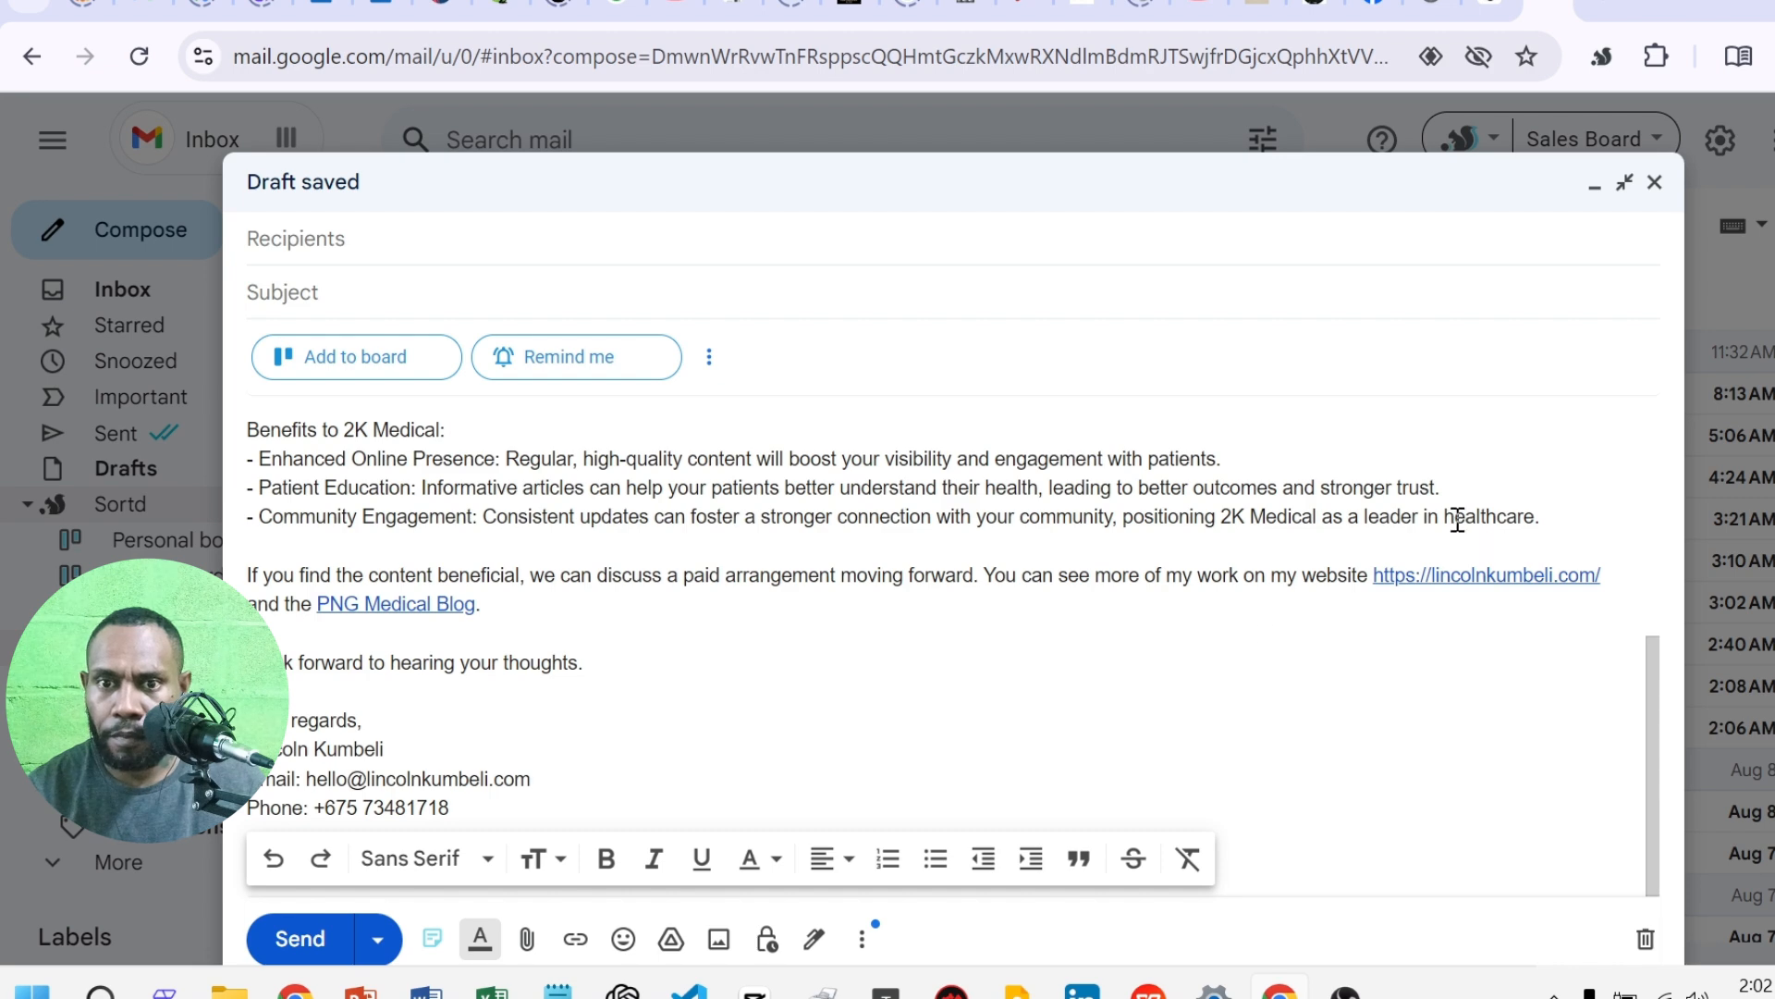